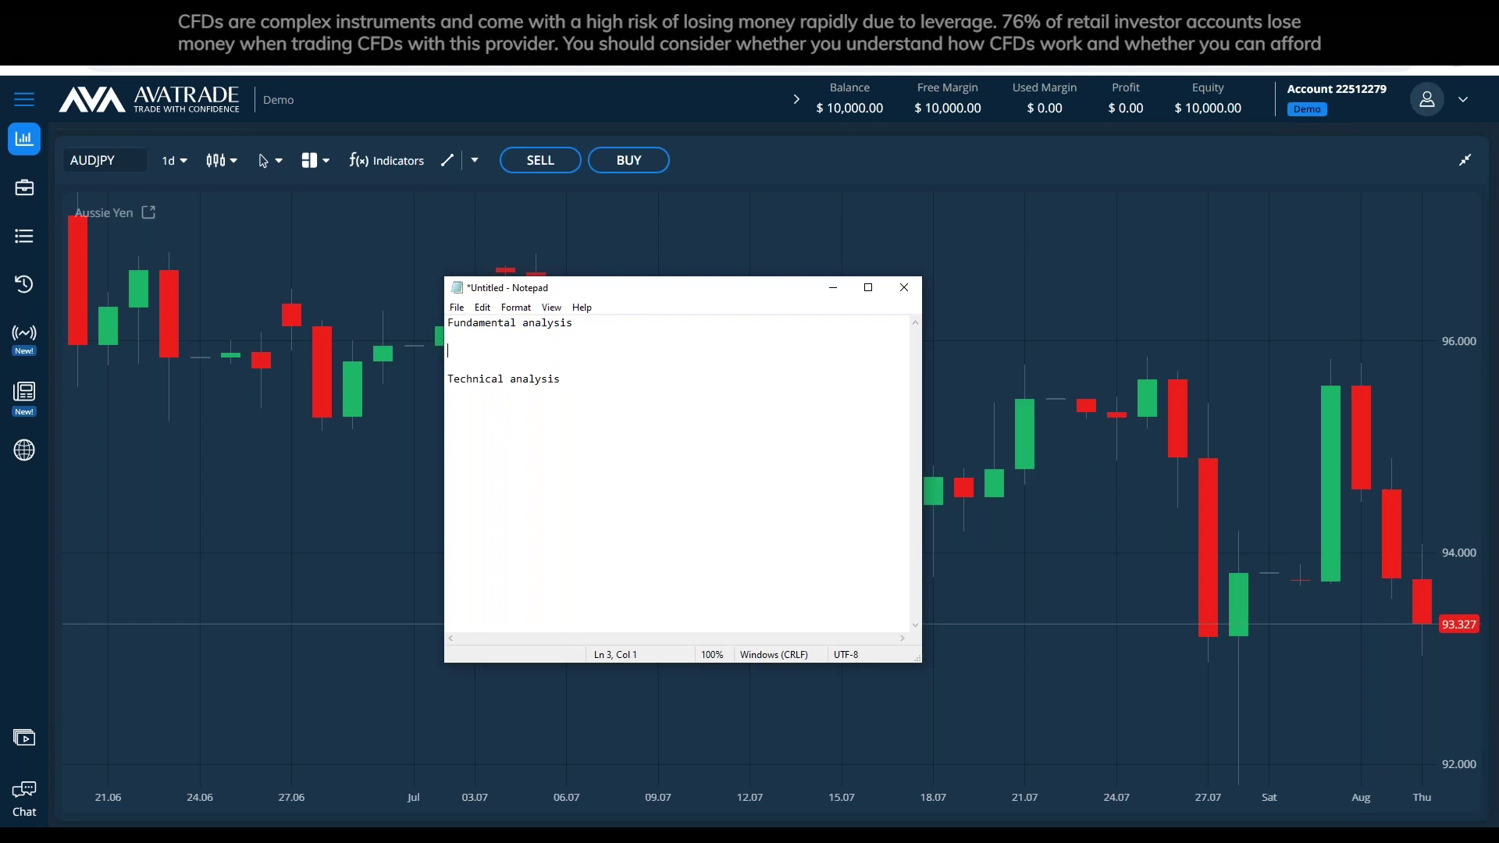
Add Forecast: and Actual: lines below Previous, fixing the misplaced colons.
key("Return")
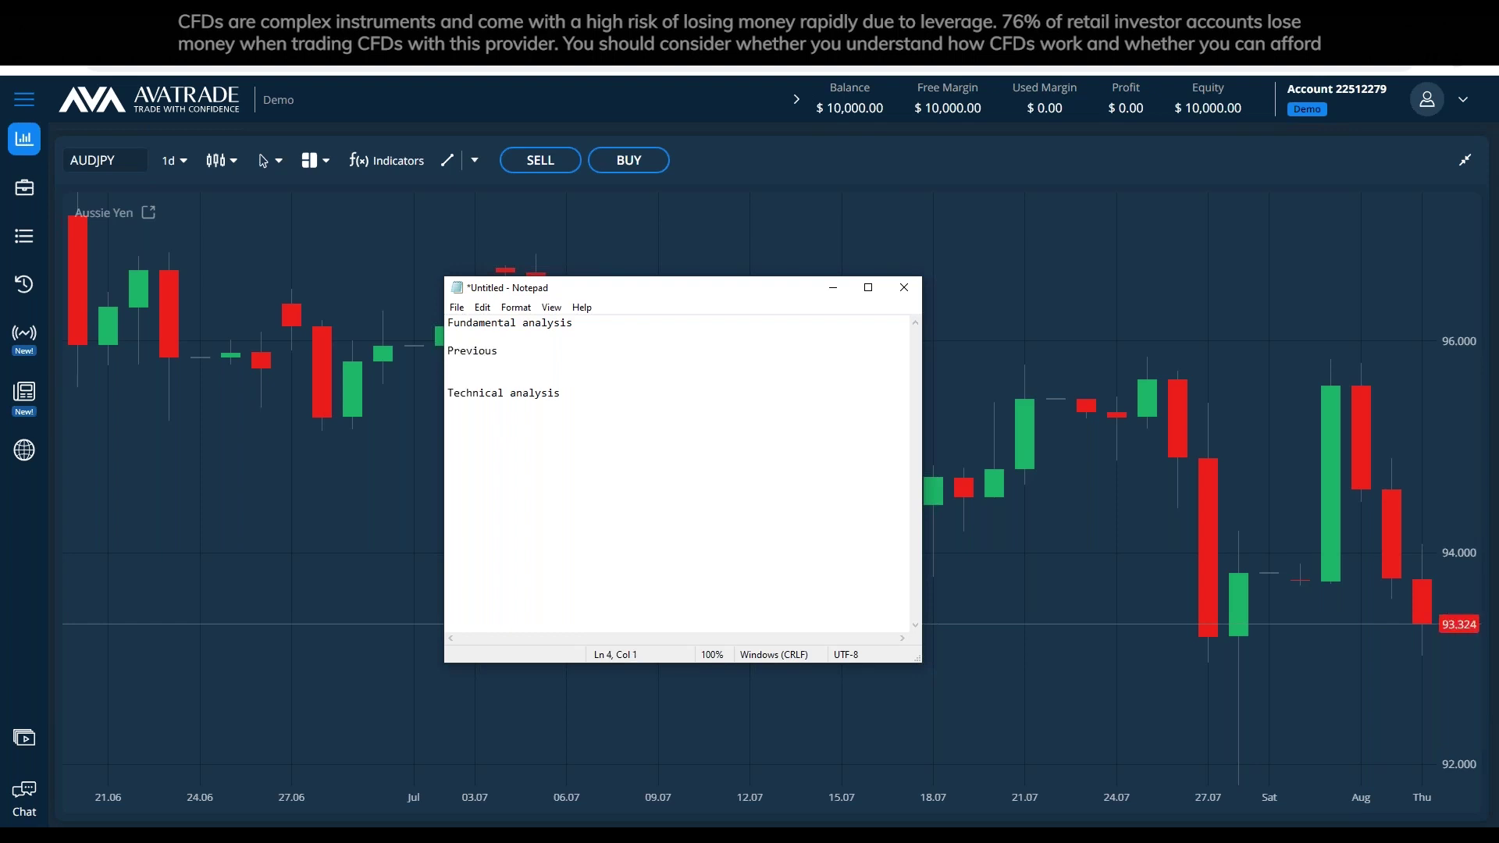
type("Forecast")
key("Return")
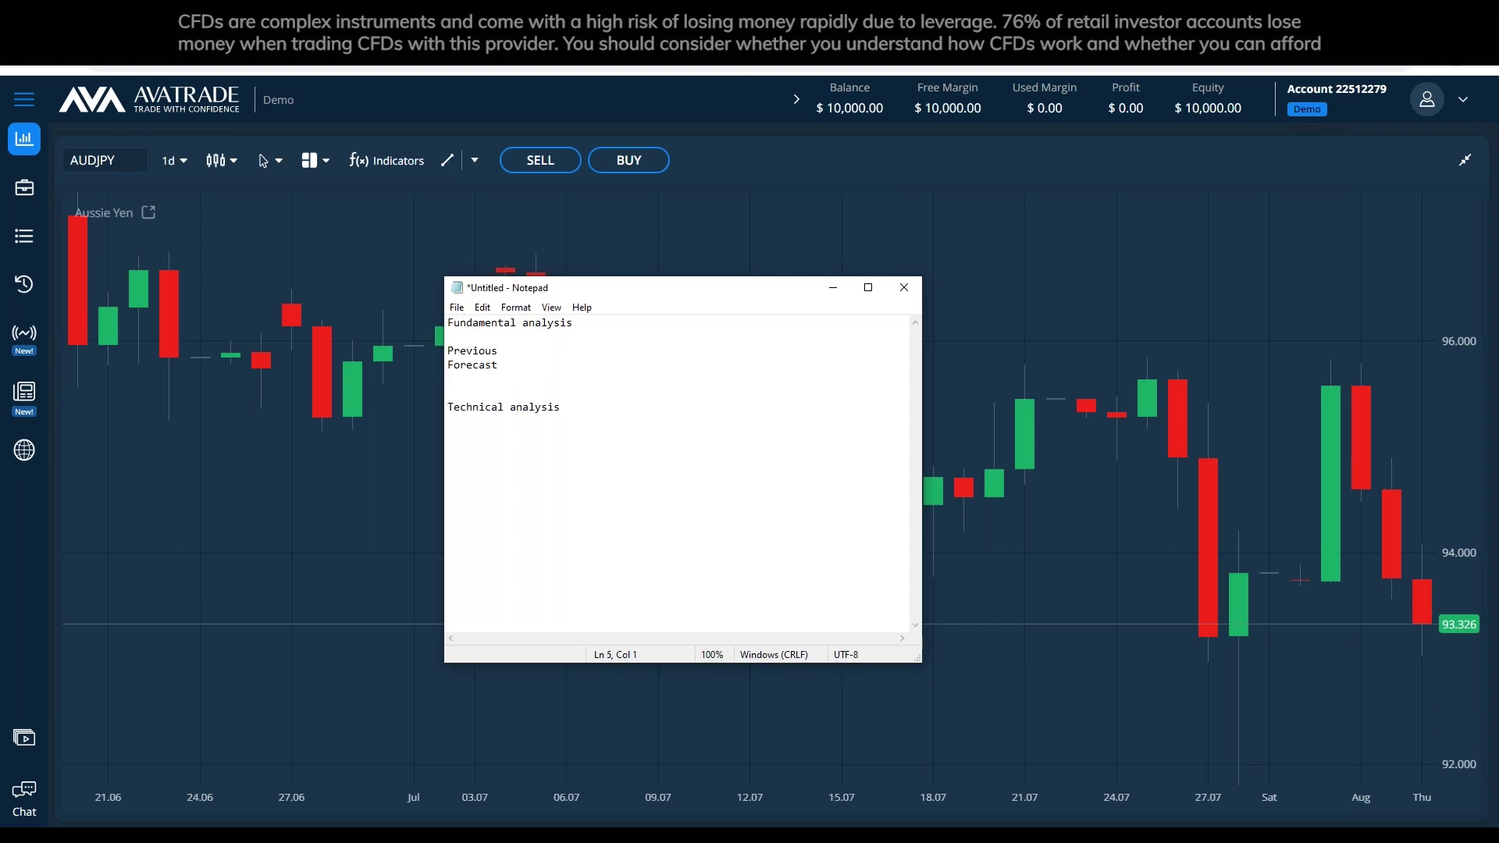
type("Actual:")
left_click(576, 364)
type(":")
left_click(634, 342)
type(":")
key("BackSpace")
type("?")
key("BackSpace")
Minimize Notepad and restore the markets list and full-screen AUDJPY chart.
left_click(833, 287)
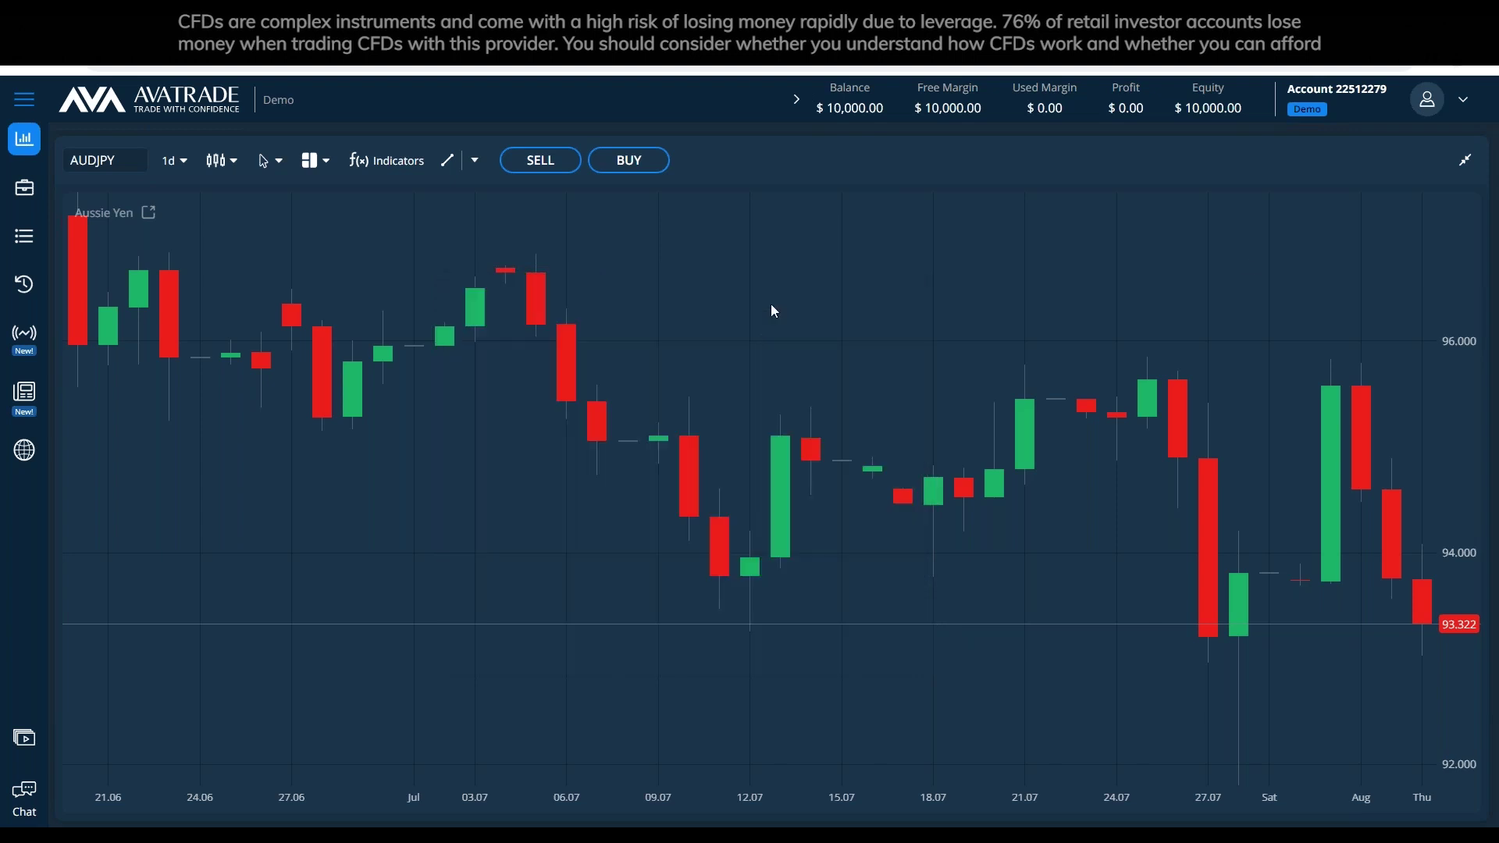
left_click(1466, 164)
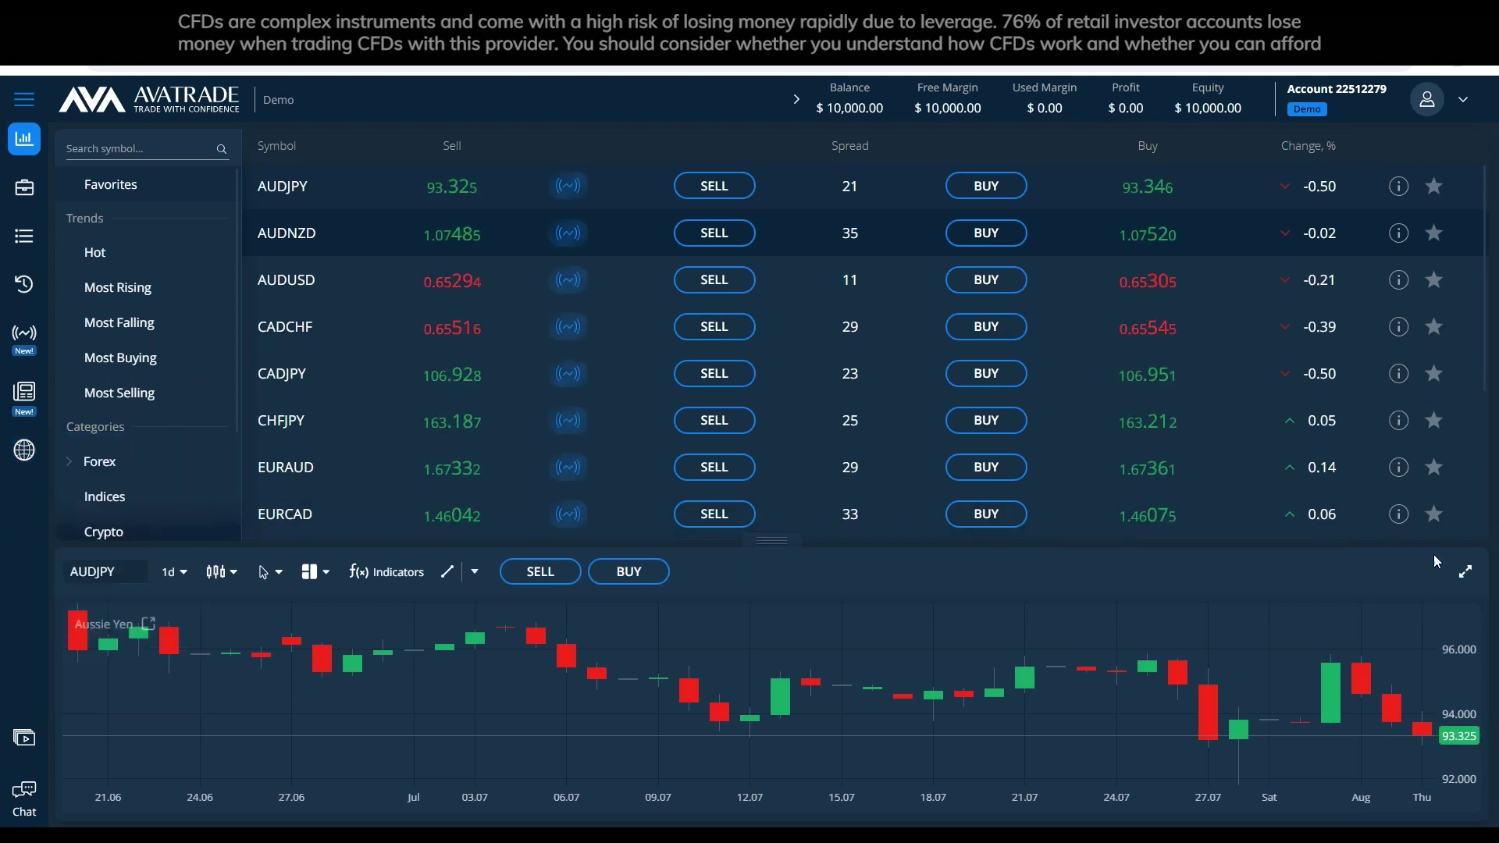
left_click(1466, 571)
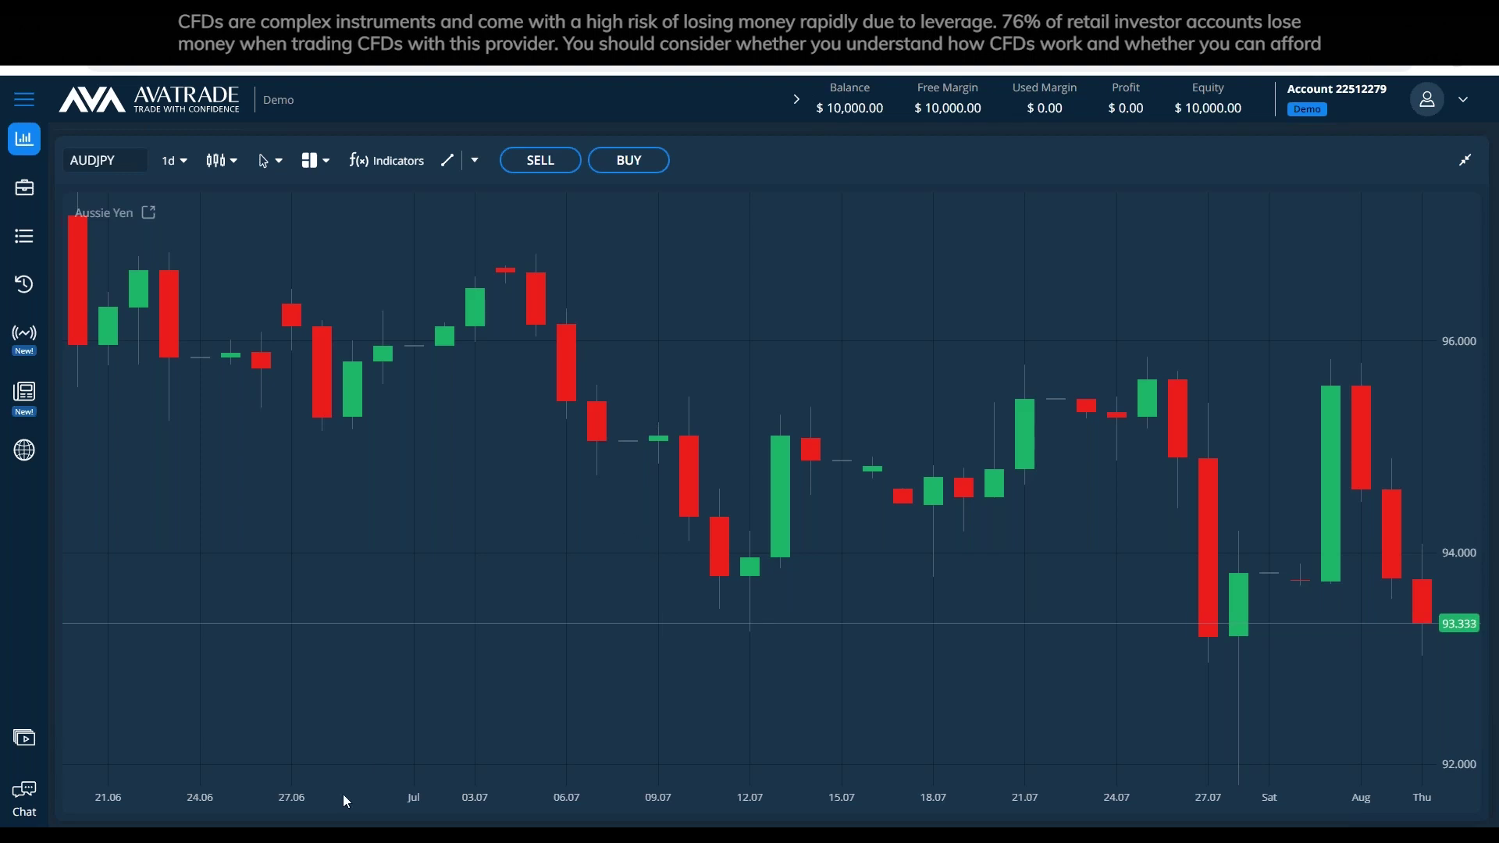
key("alt+Tab")
left_click(699, 460)
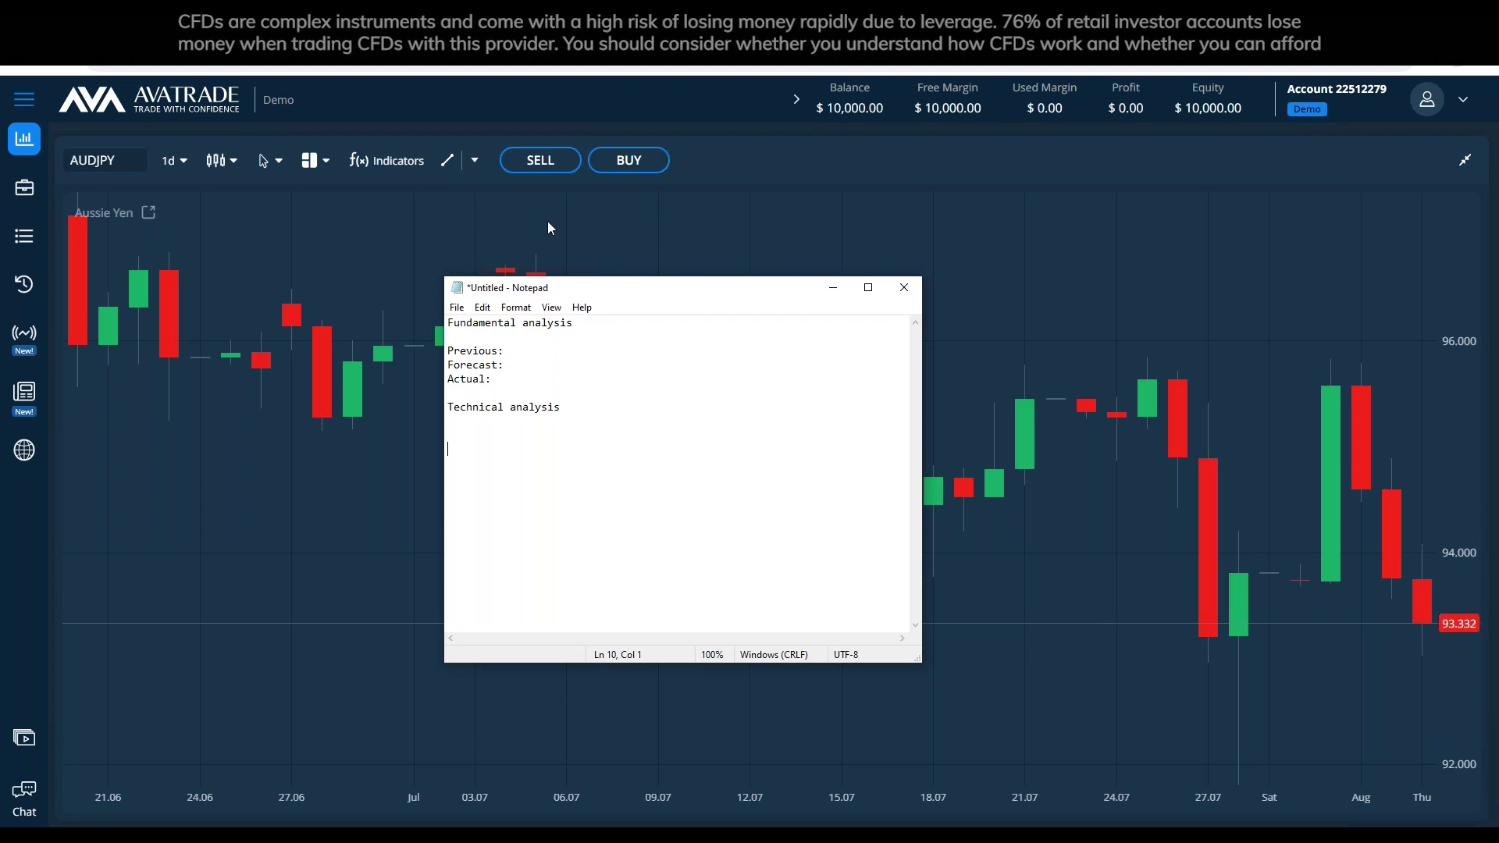
left_click(597, 207)
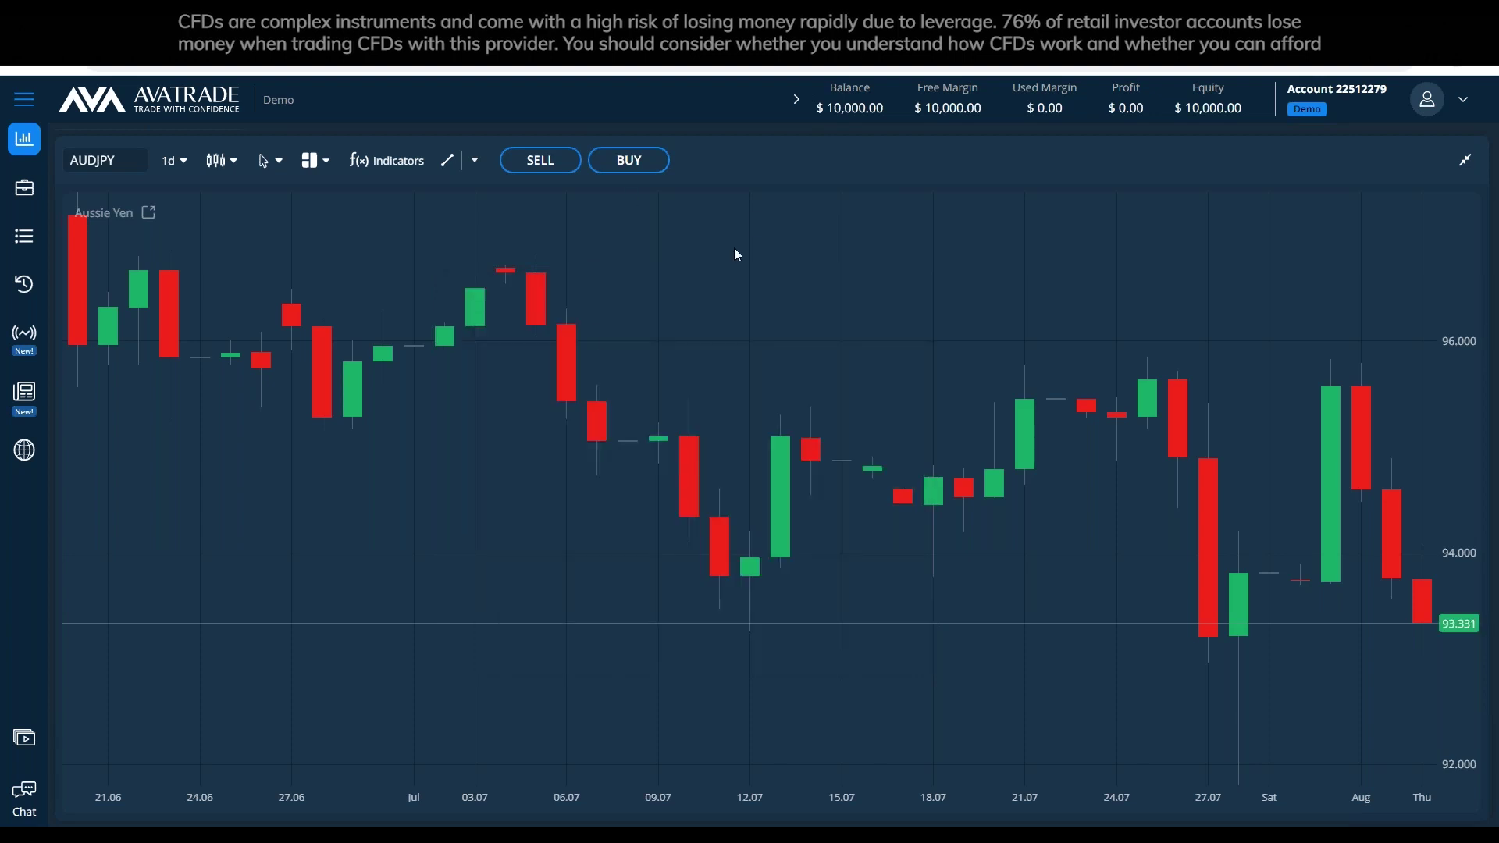
Open the Economic Calendar from the globe Discovery menu in the left sidebar.
left_click(24, 450)
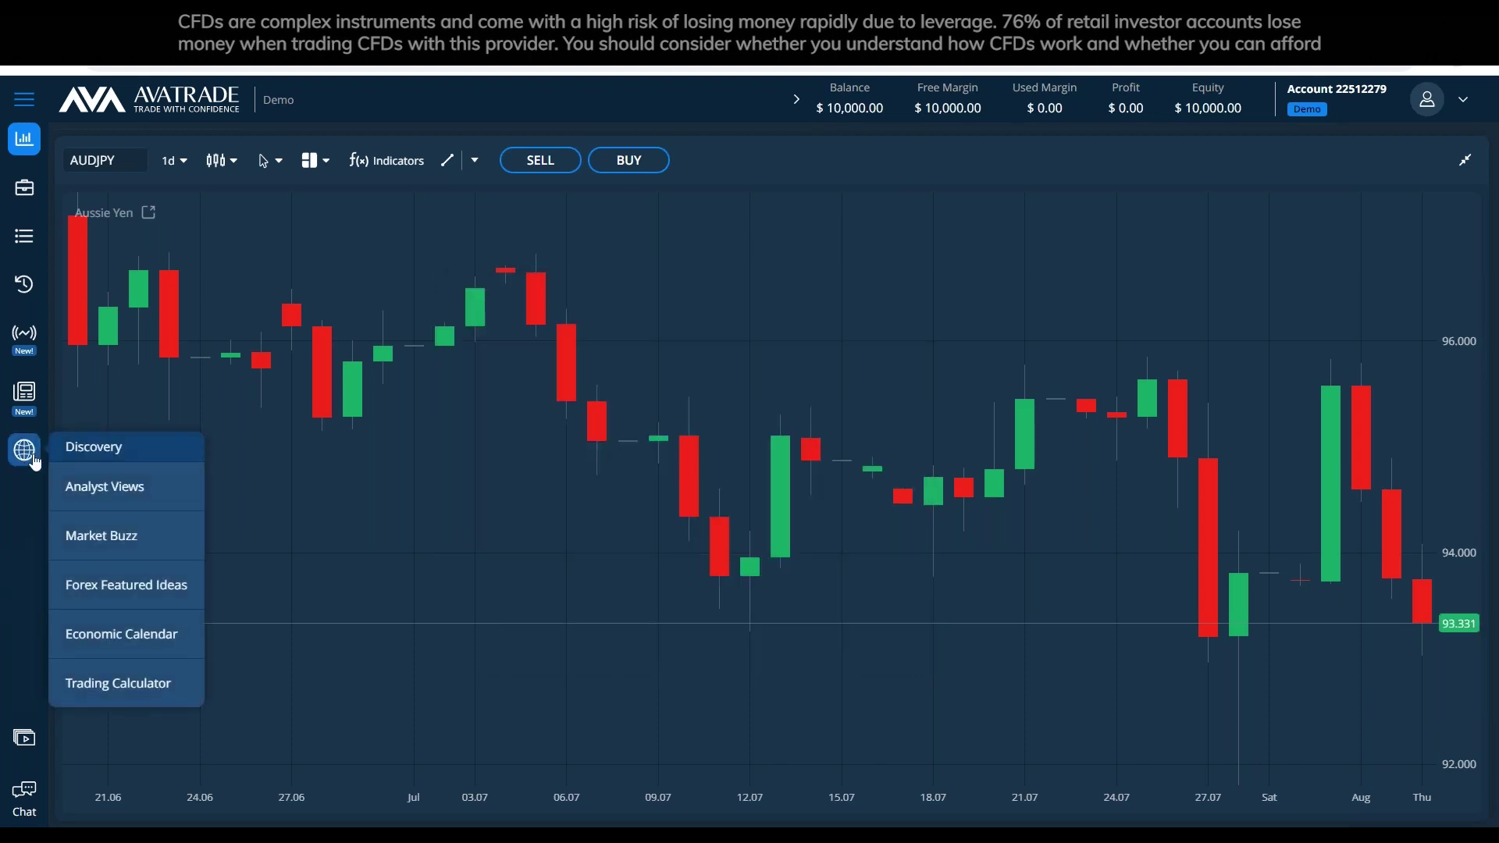
left_click(601, 339)
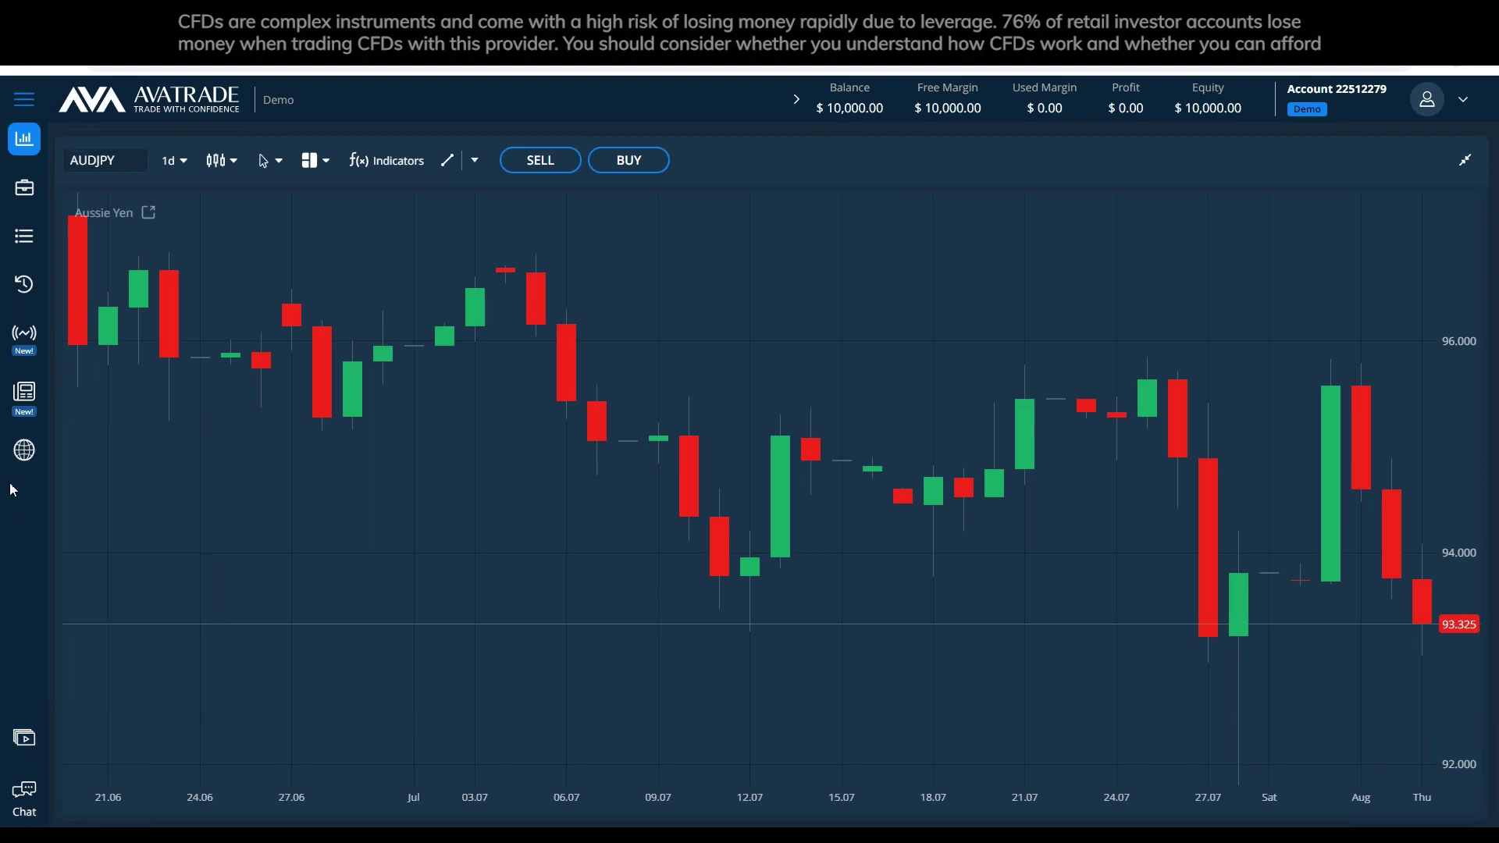
mouse_move(27, 457)
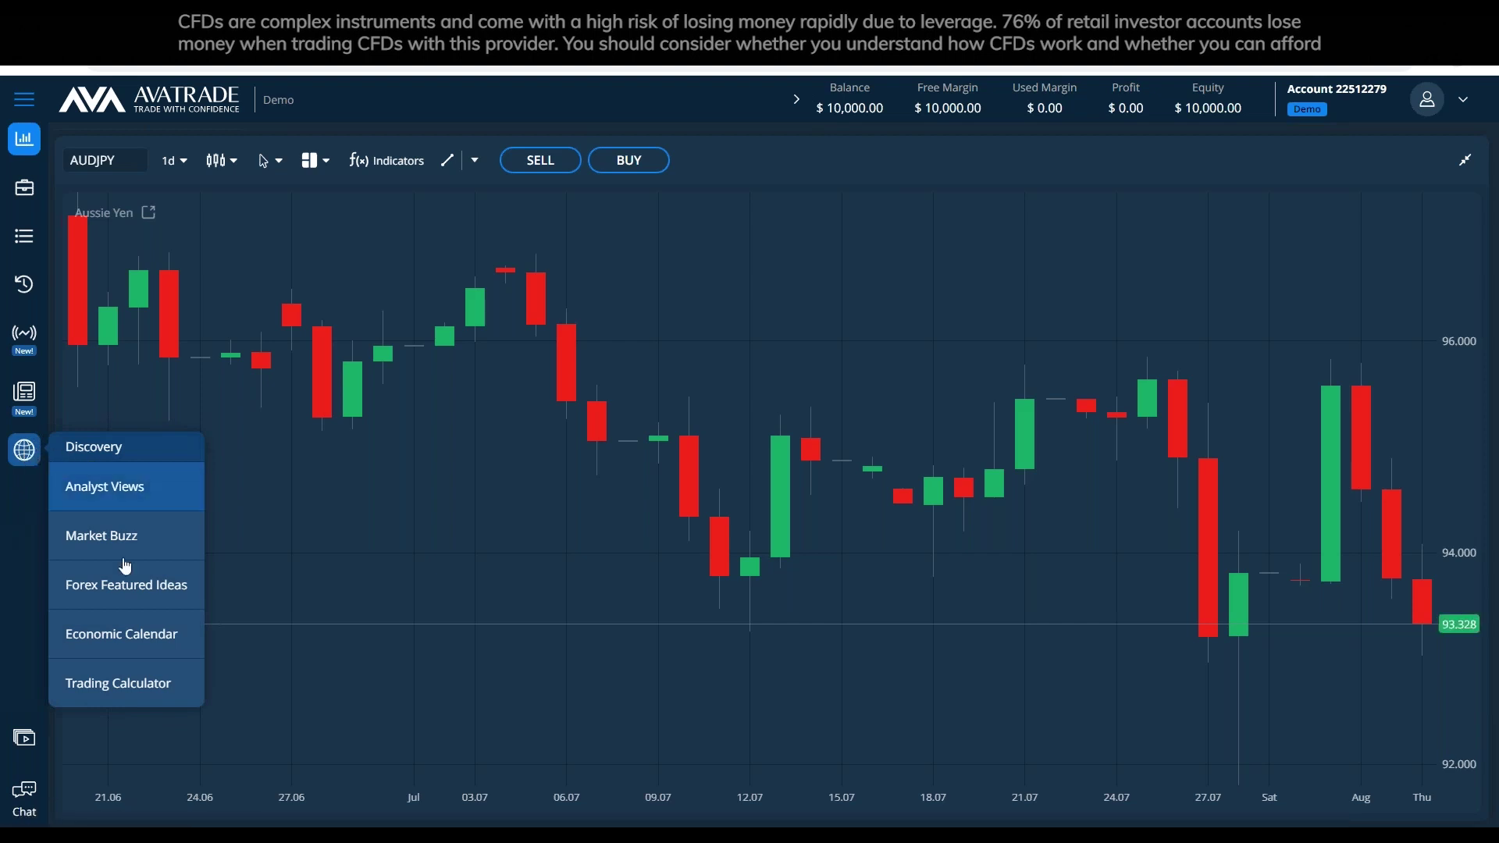
left_click(133, 637)
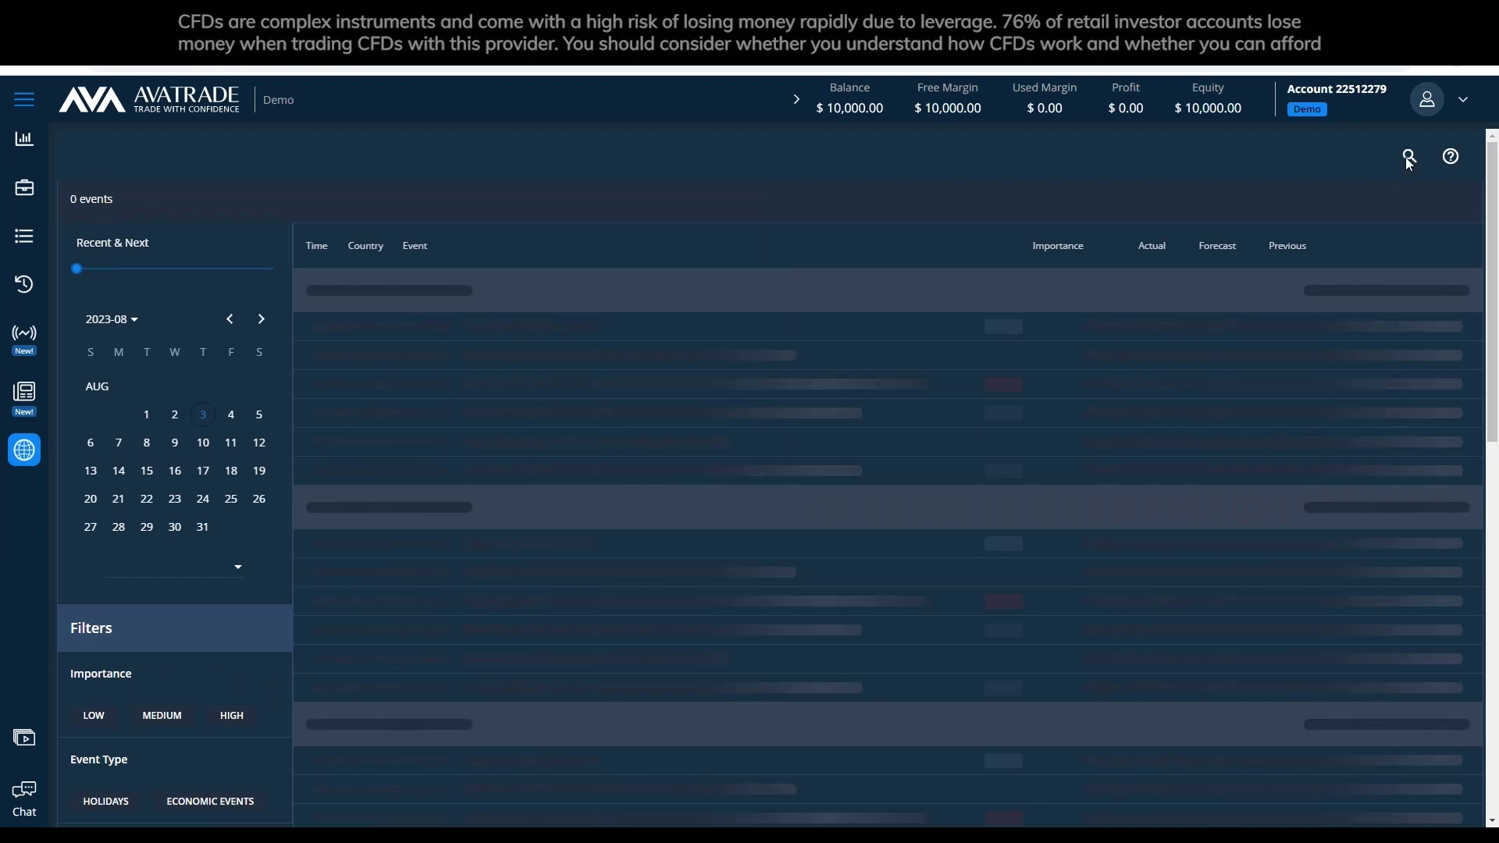
left_click(1408, 158)
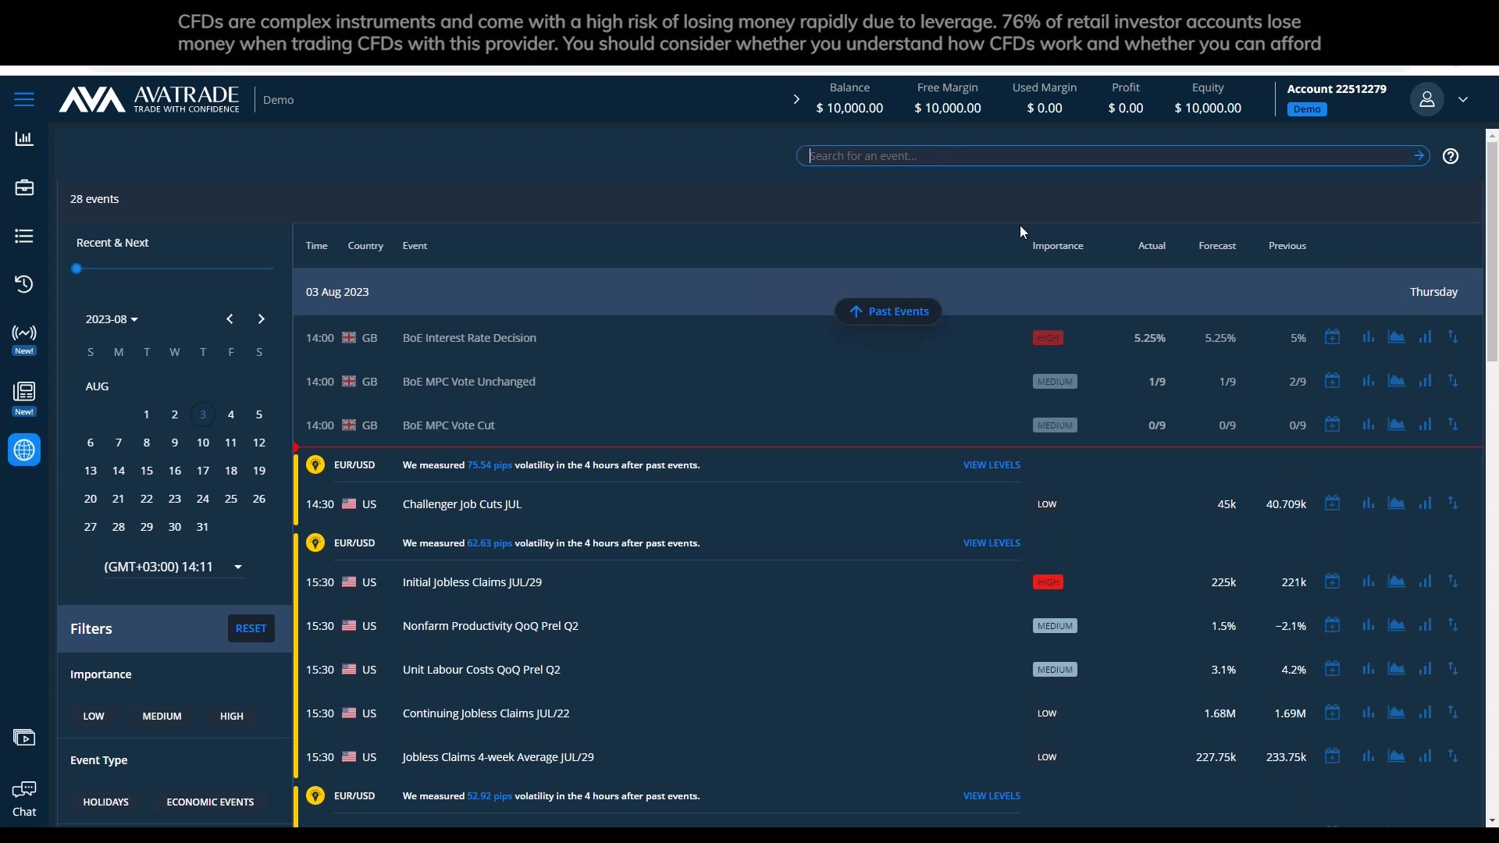
Search the calendar for 'non' and expand Non Farm Payrolls JUL (Forecast 190k, Previous 209k).
type("non")
key("Return")
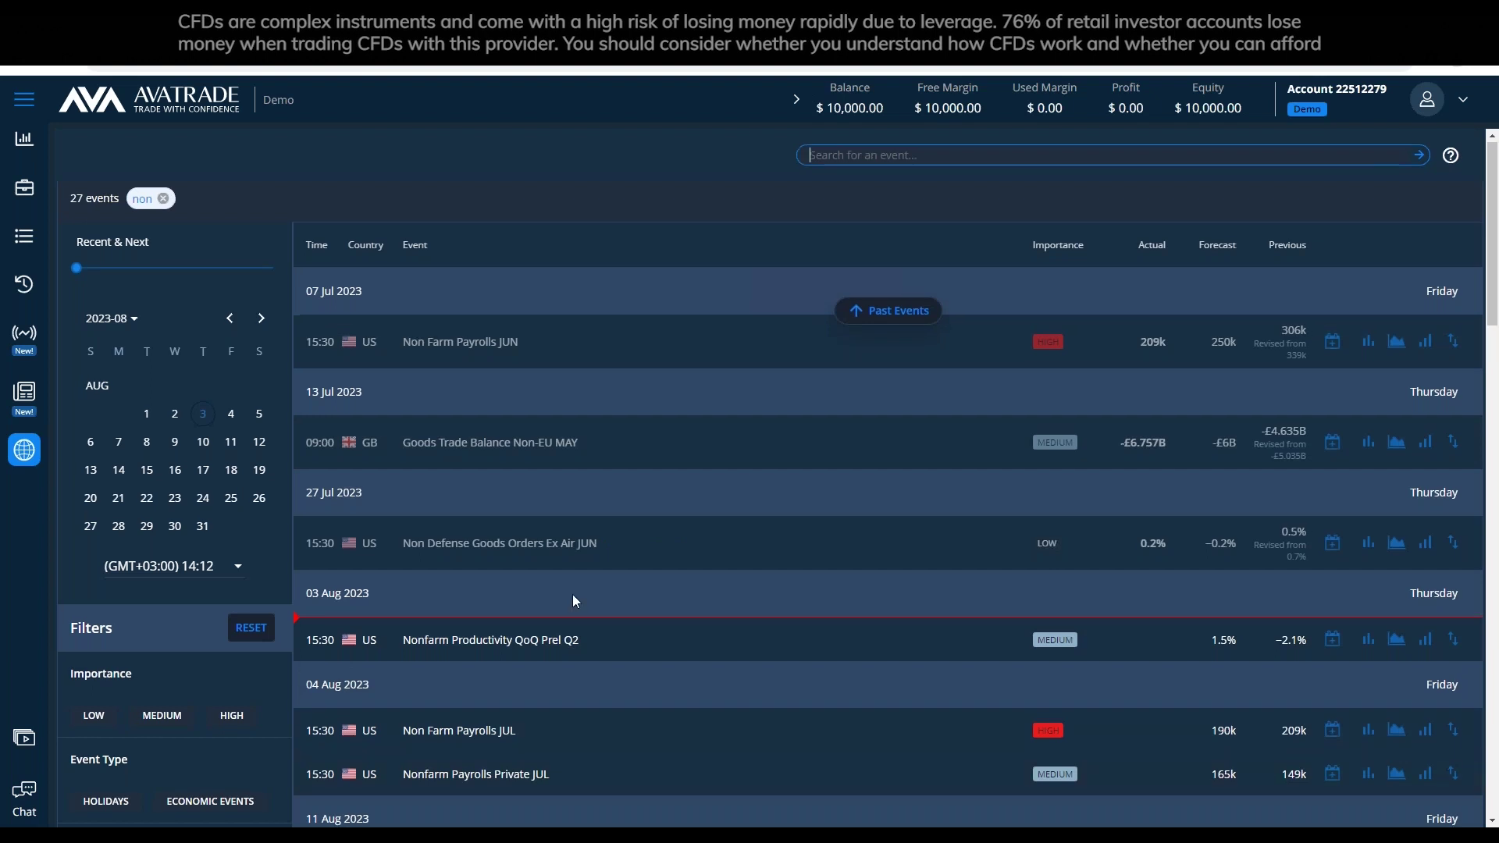
scroll(594, 594, "down", 2)
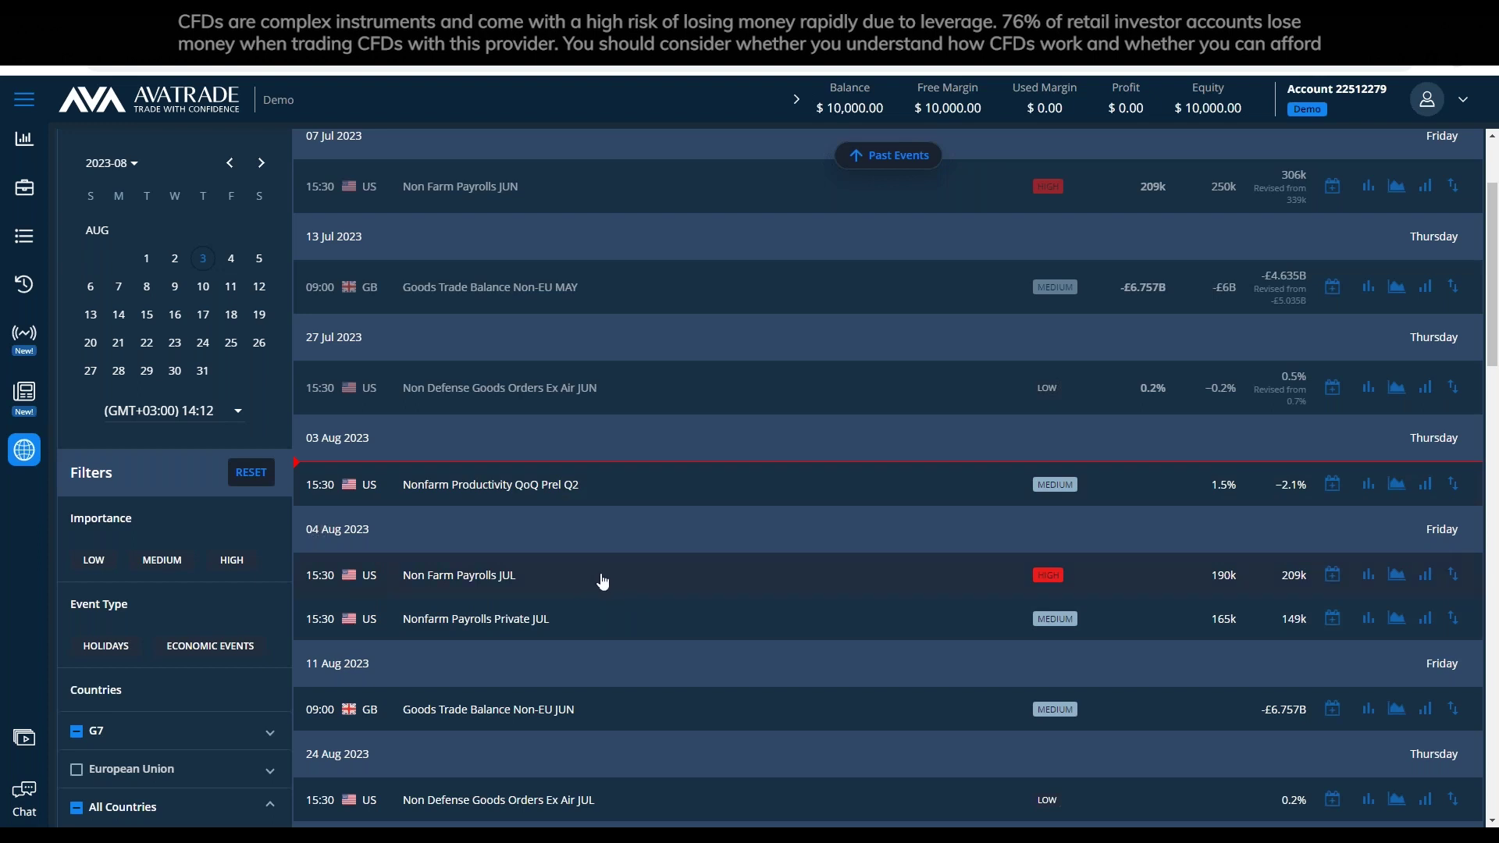
left_click(625, 582)
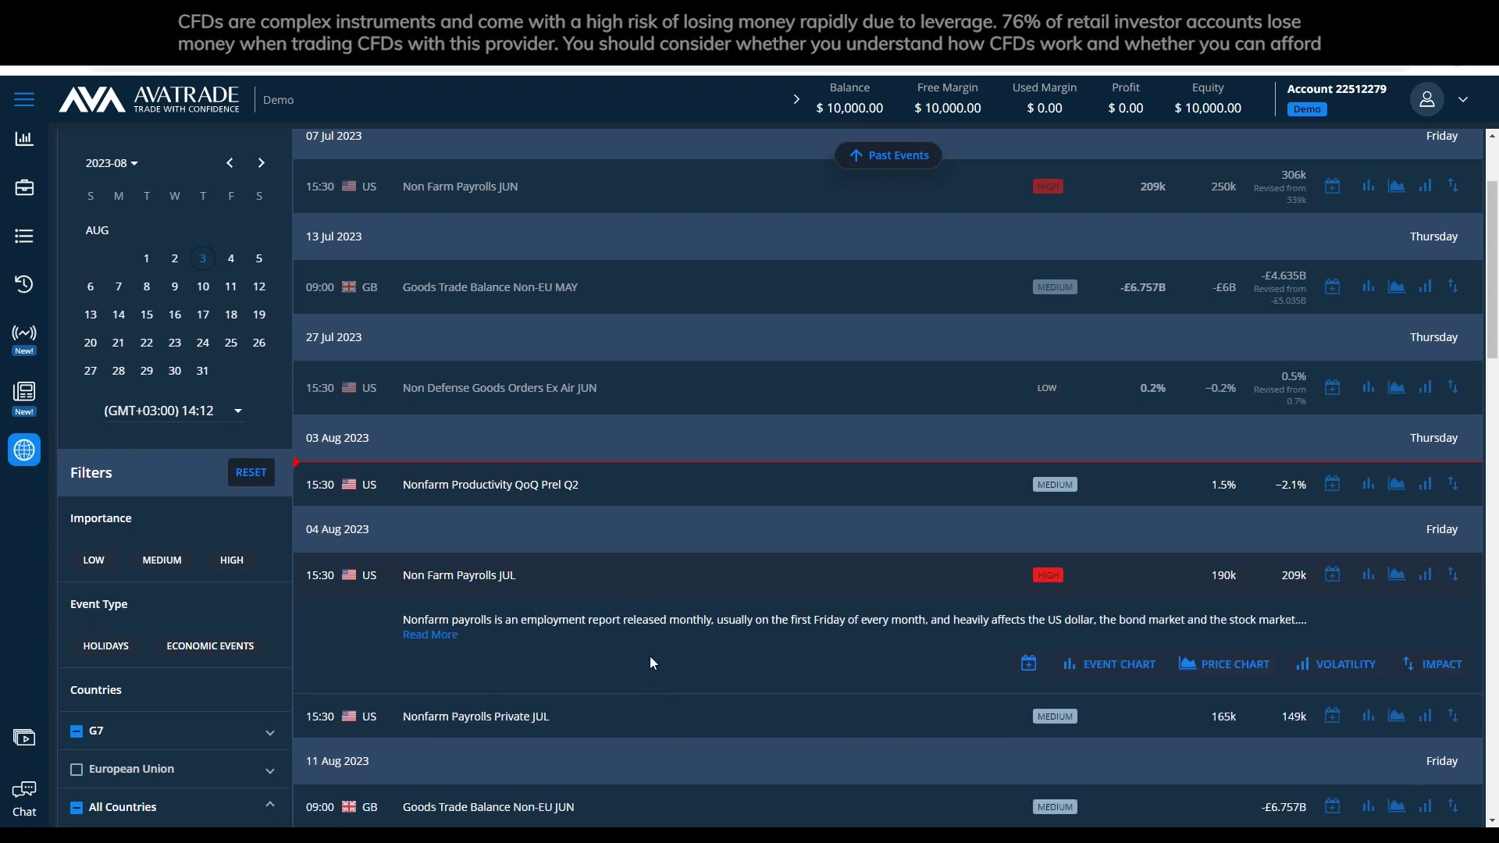
scroll(715, 581, "down", 2)
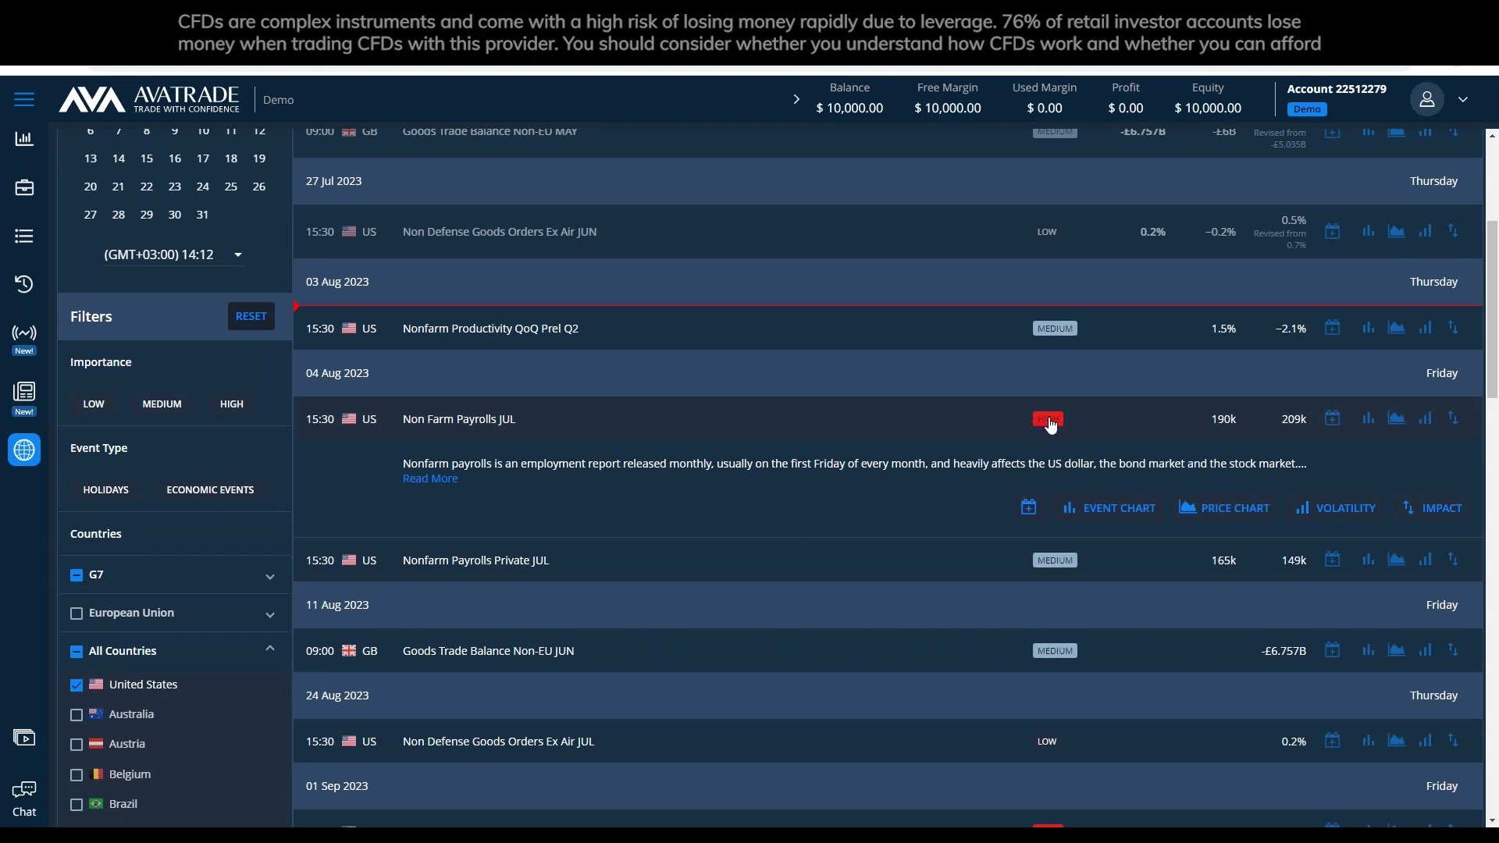
scroll(1174, 570, "up", 2)
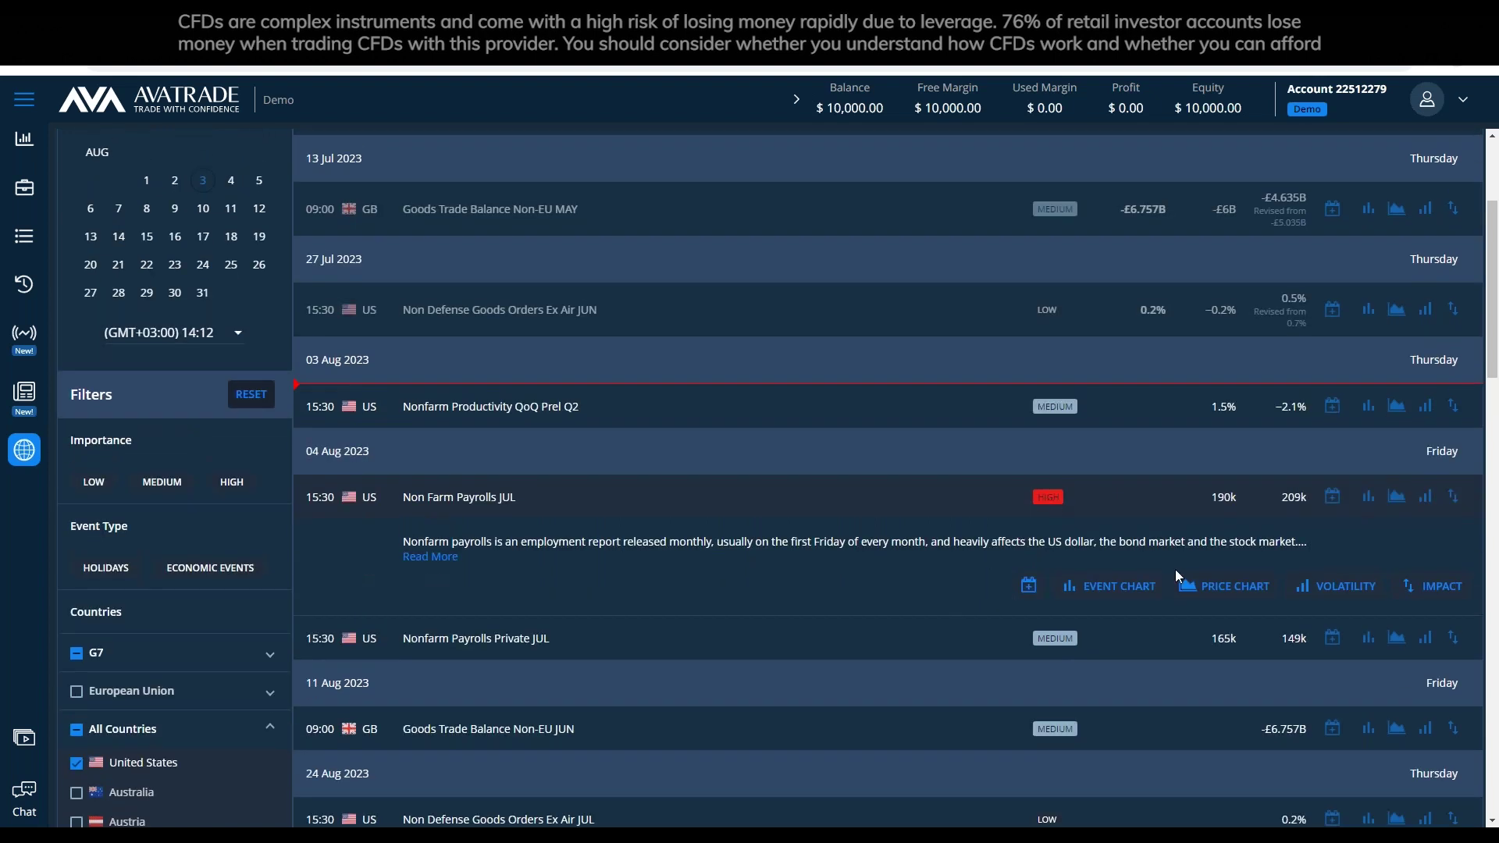
scroll(1174, 570, "up", 2)
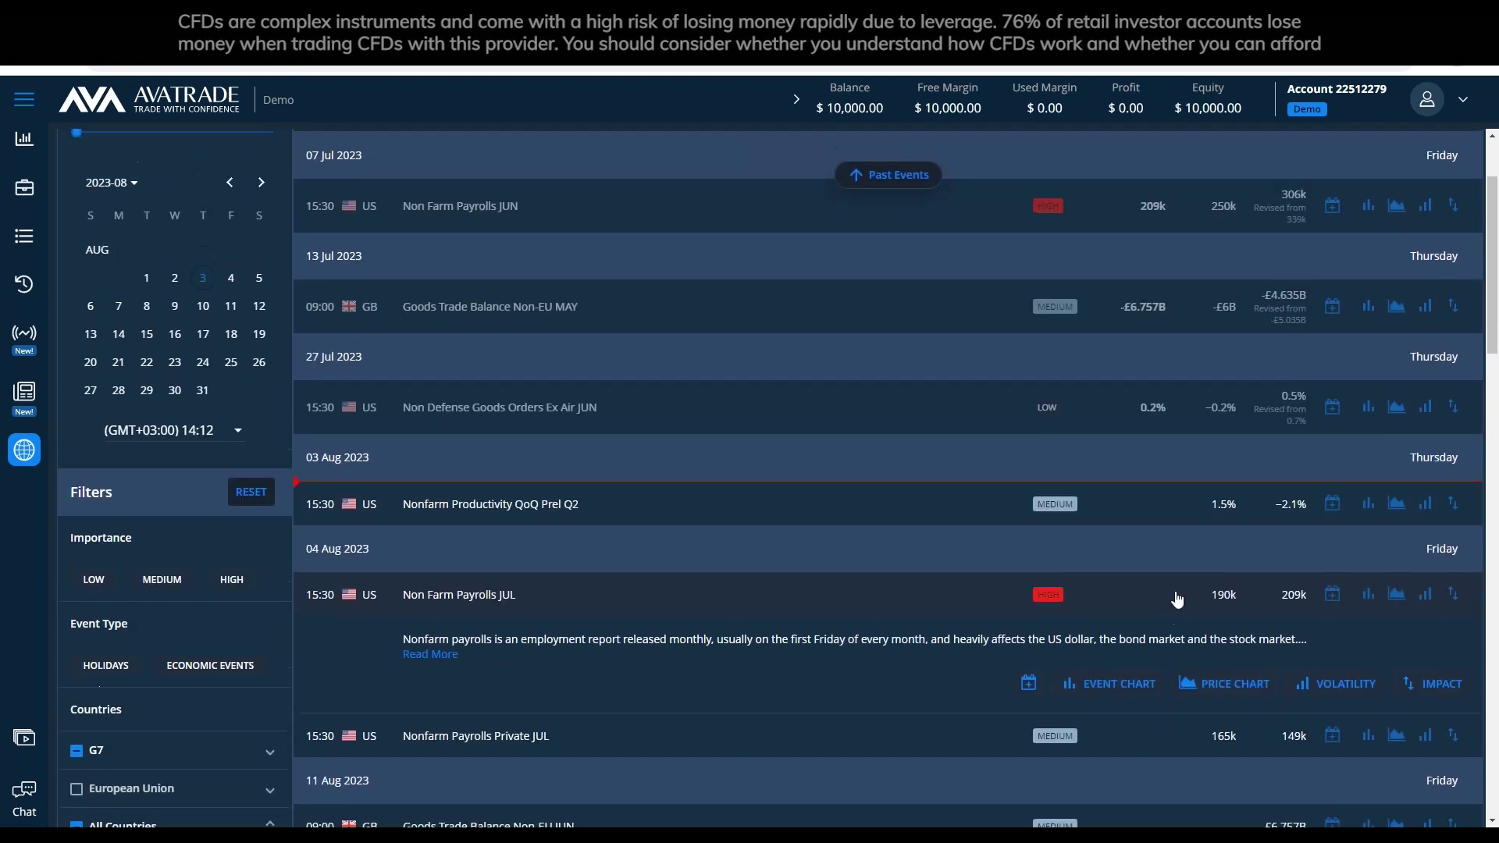
scroll(1216, 217, "down", 1)
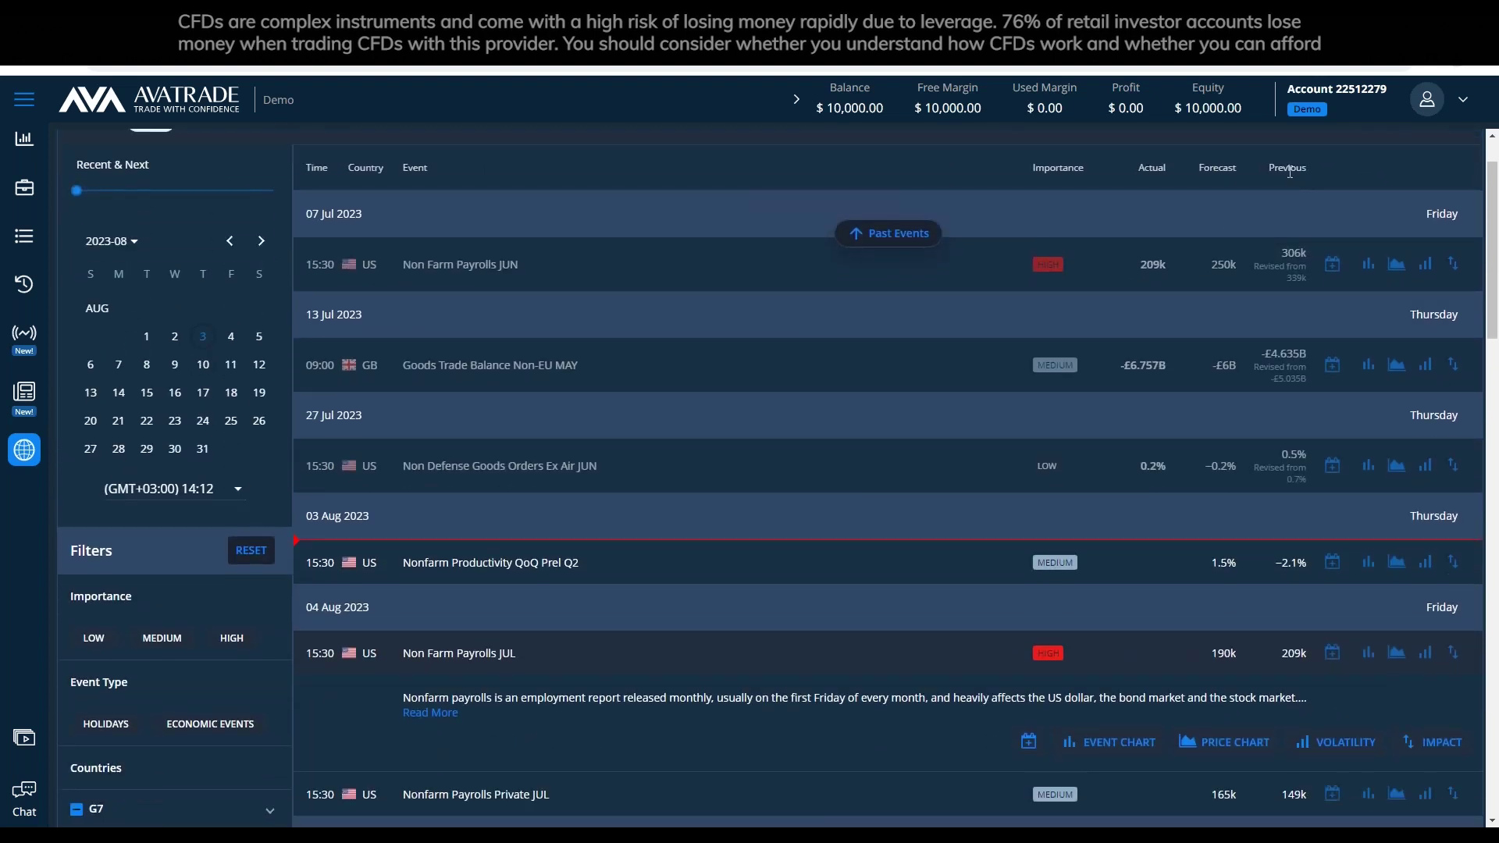
scroll(1169, 293, "down", 1)
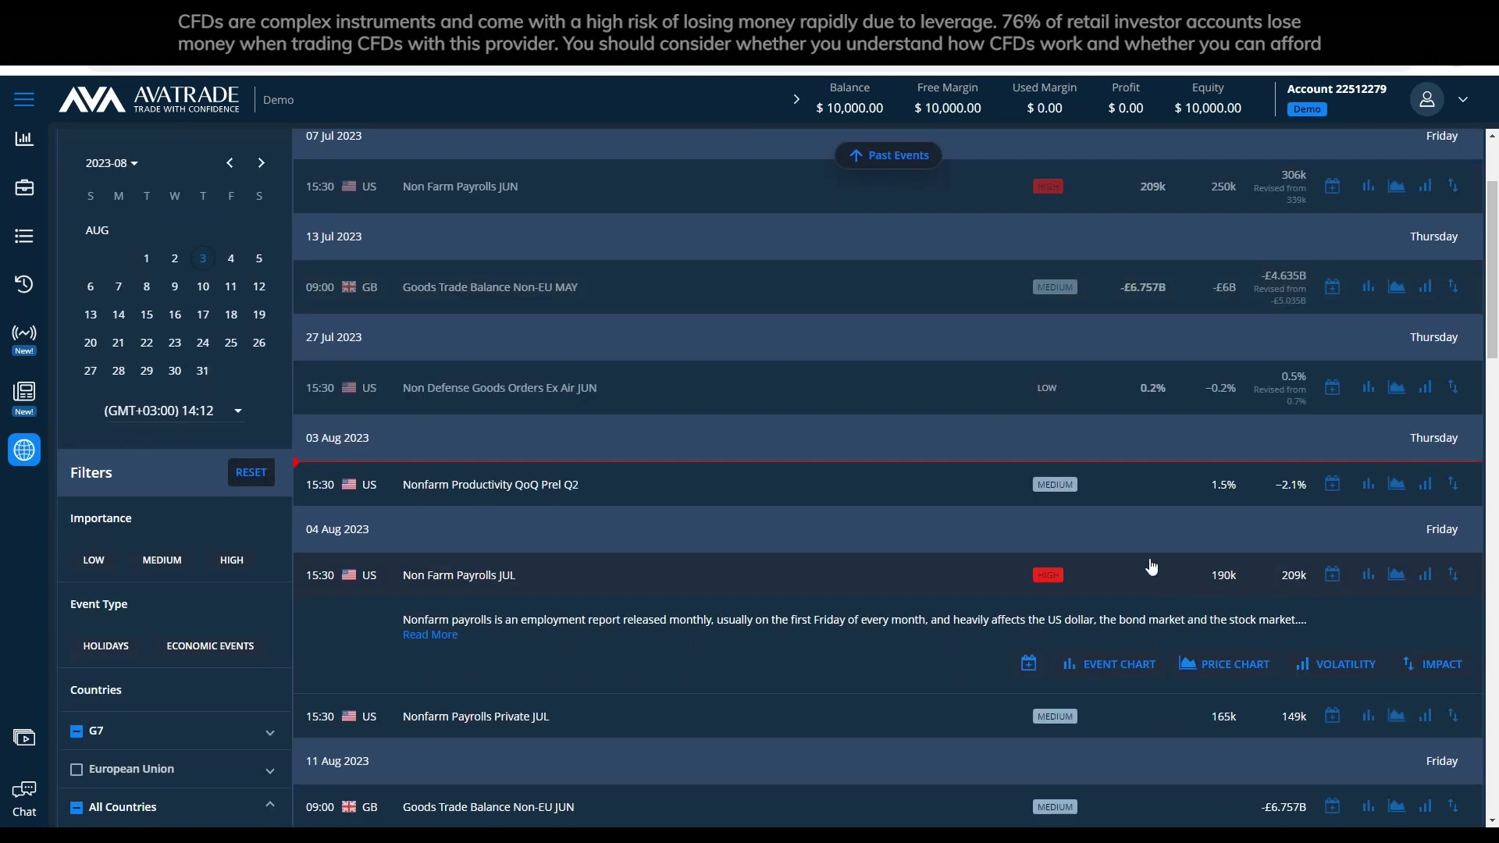
Copy Previous 209k and Forecast 190k from the calendar into the notes.
left_click_drag(1310, 584, 1279, 582)
key("ctrl+c")
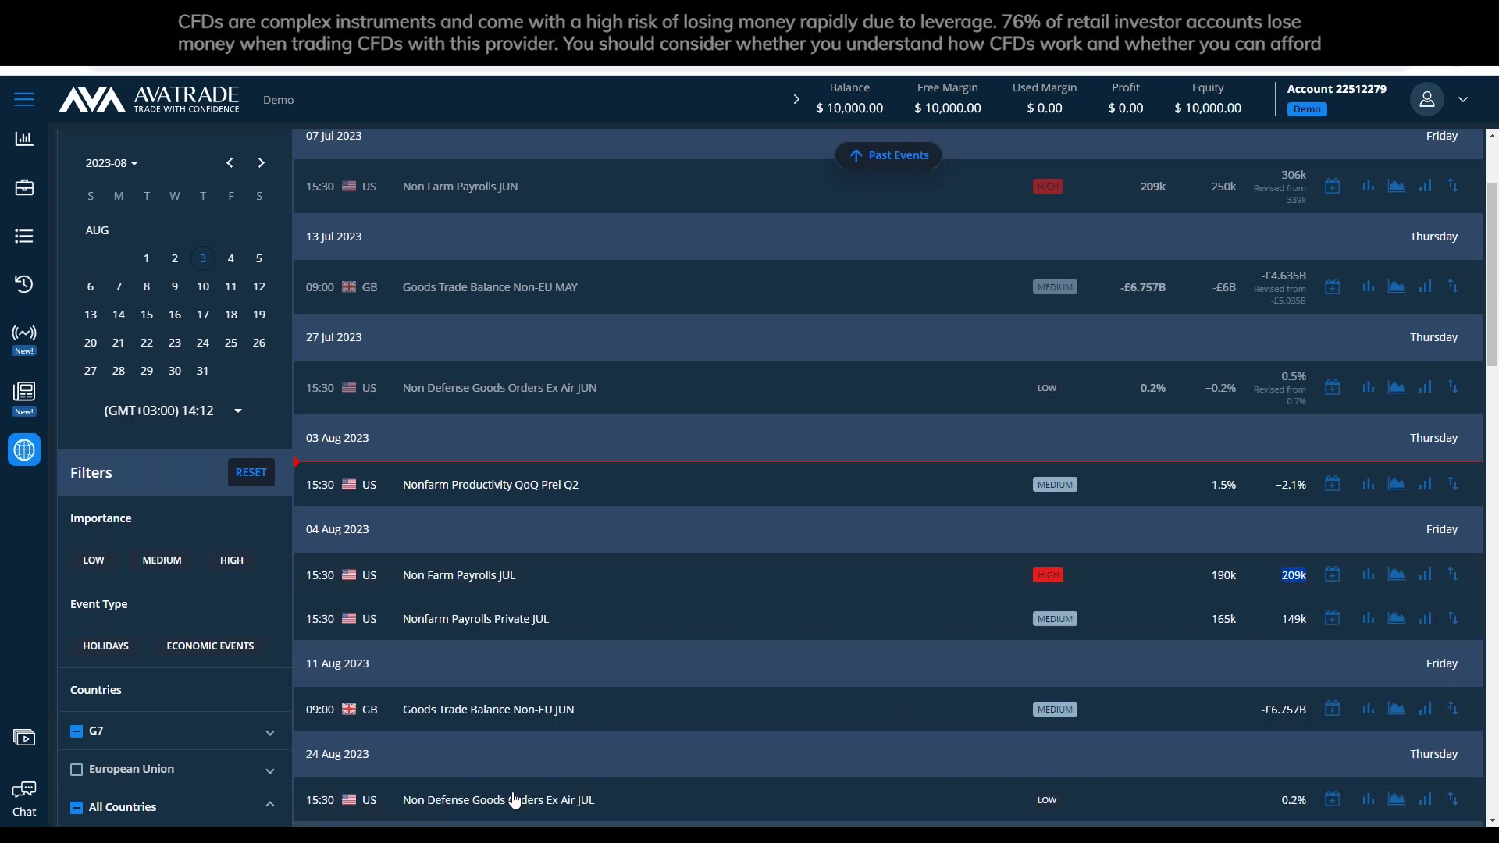
key("alt+Tab")
left_click(625, 351)
key("ctrl+v")
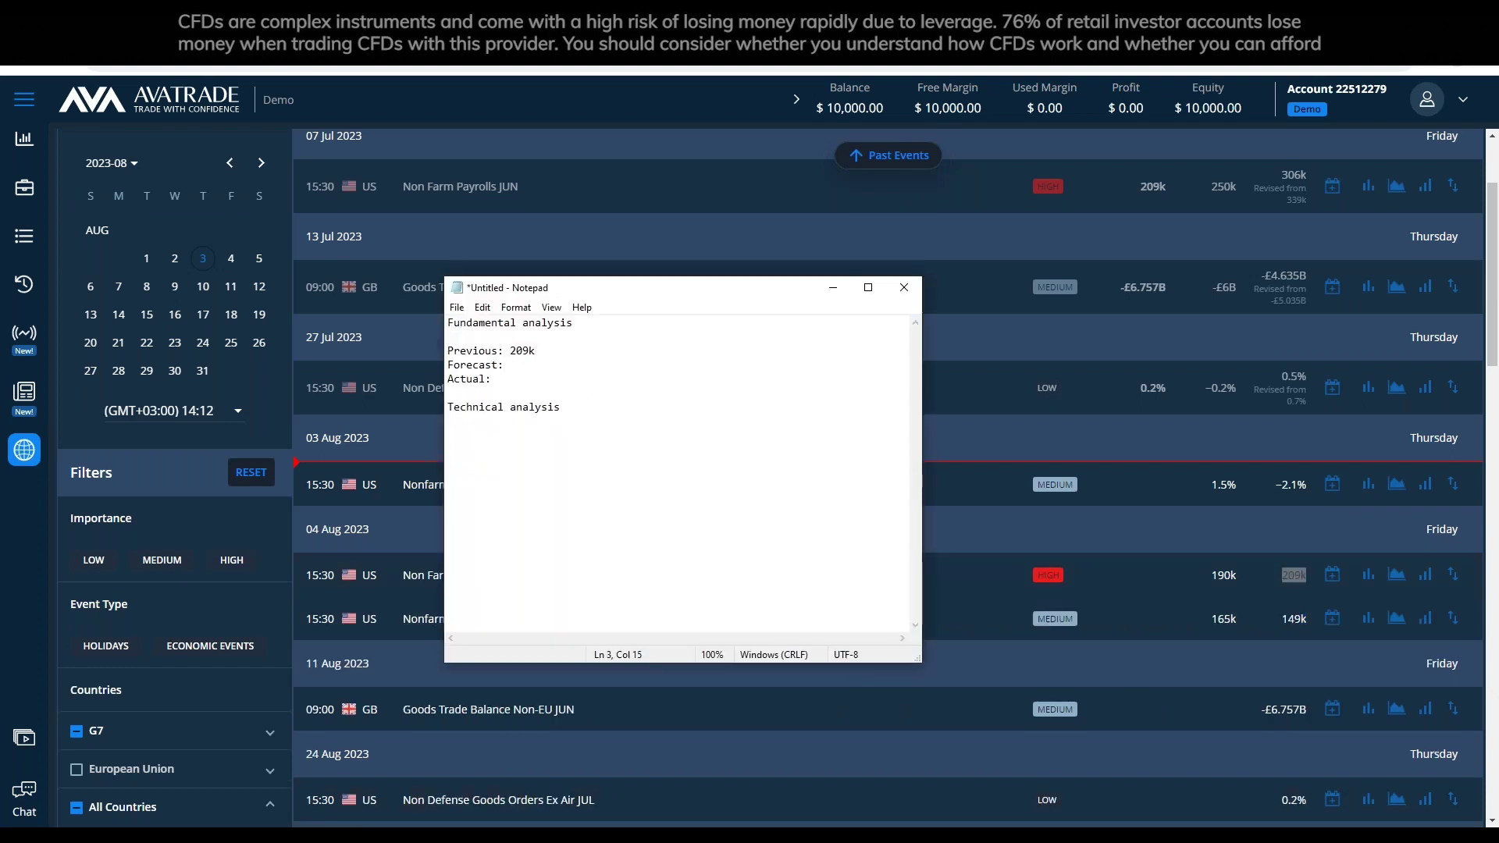
key("alt+Tab")
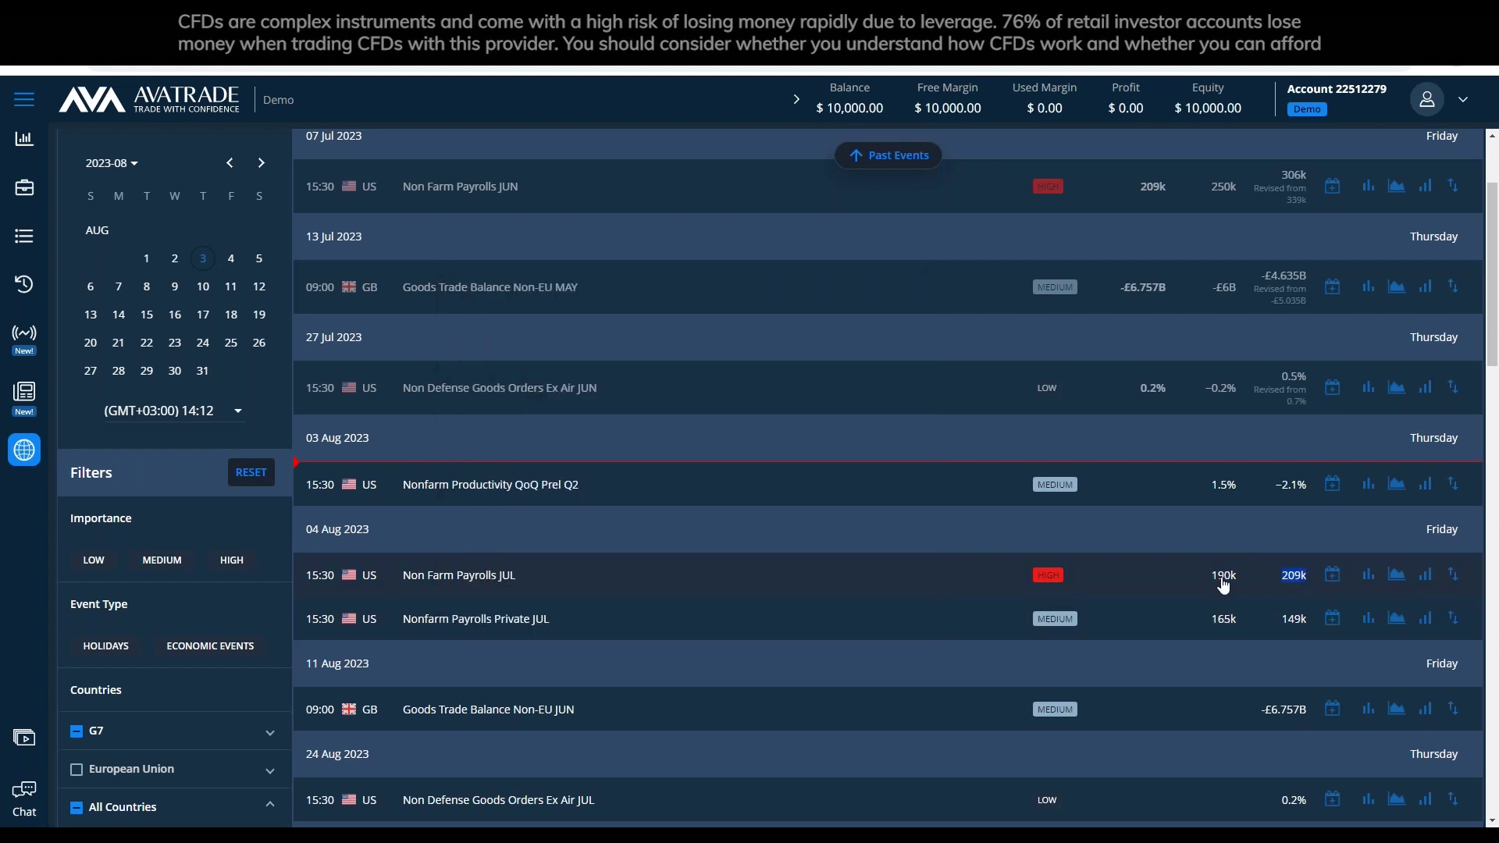
left_click(1242, 582)
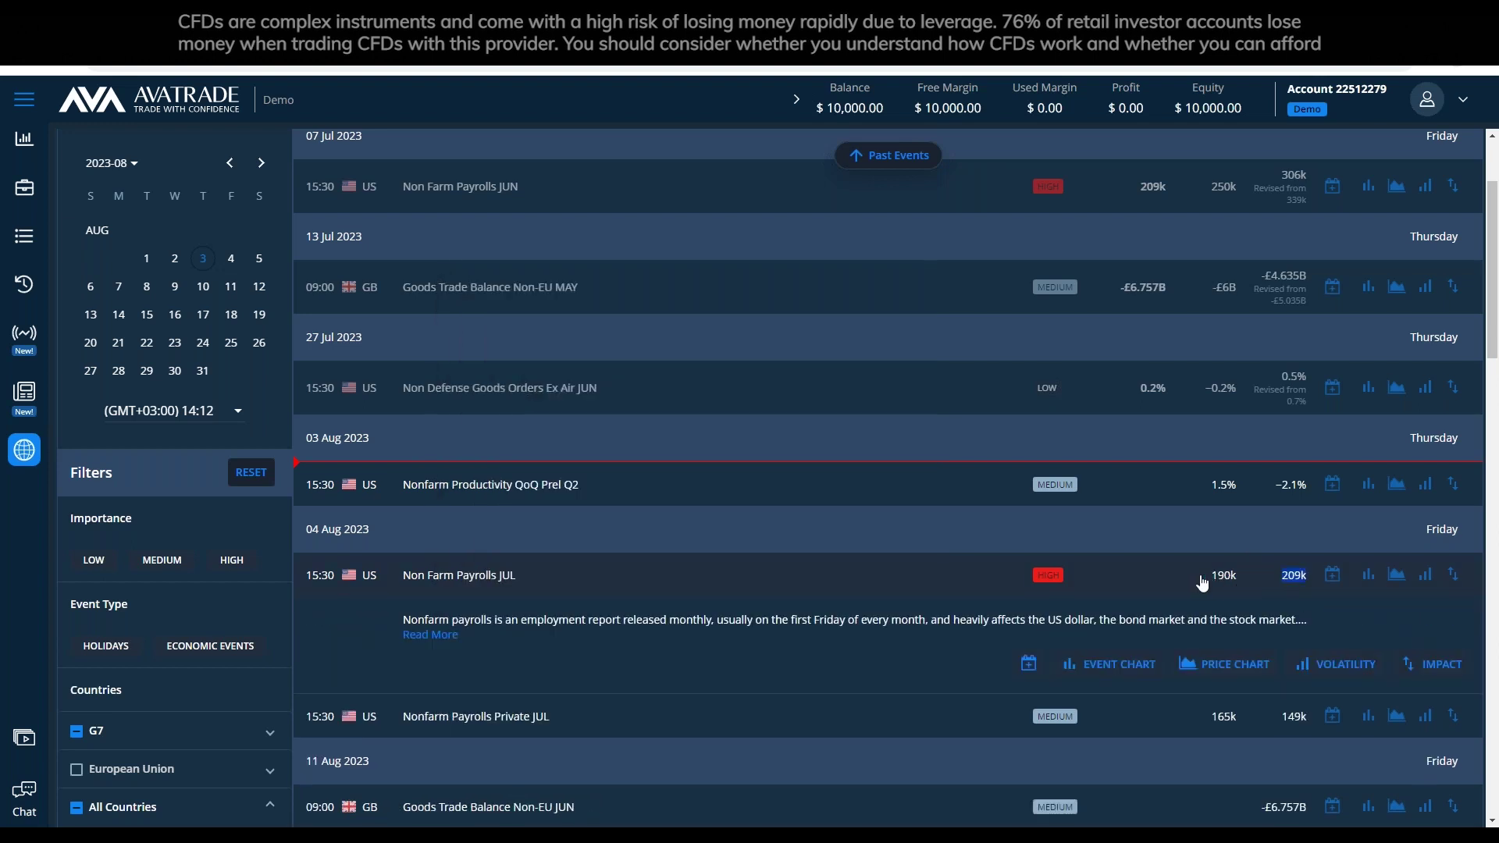
left_click_drag(1207, 579, 1240, 582)
key("ctrl+c")
key("alt+Tab")
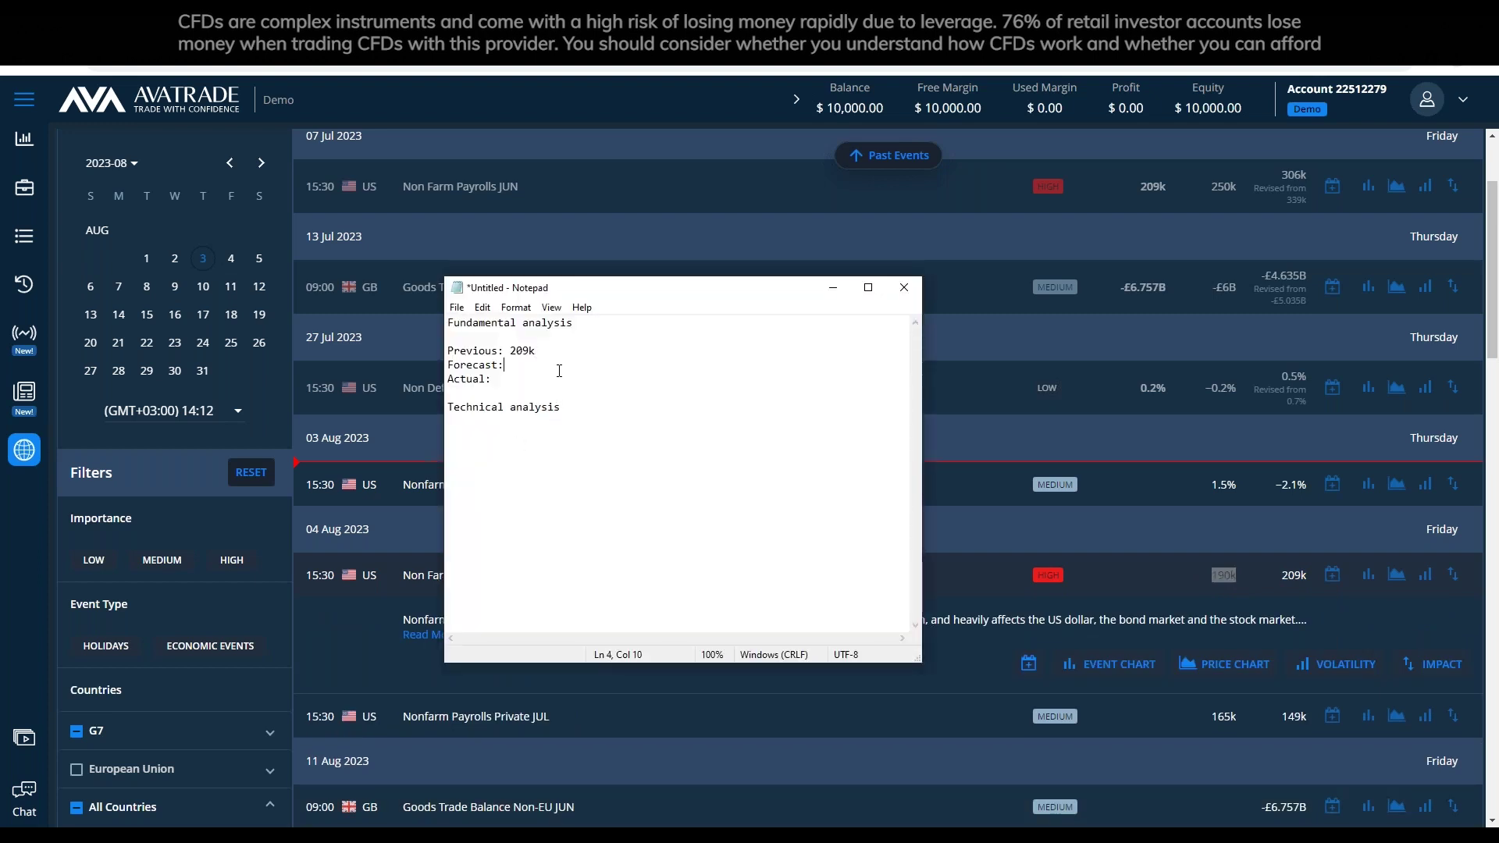
key("ctrl+v")
Type ???? after Actual:, add a blank line, and minimize Notepad.
key("Down")
type("????")
key("Return")
key("Return")
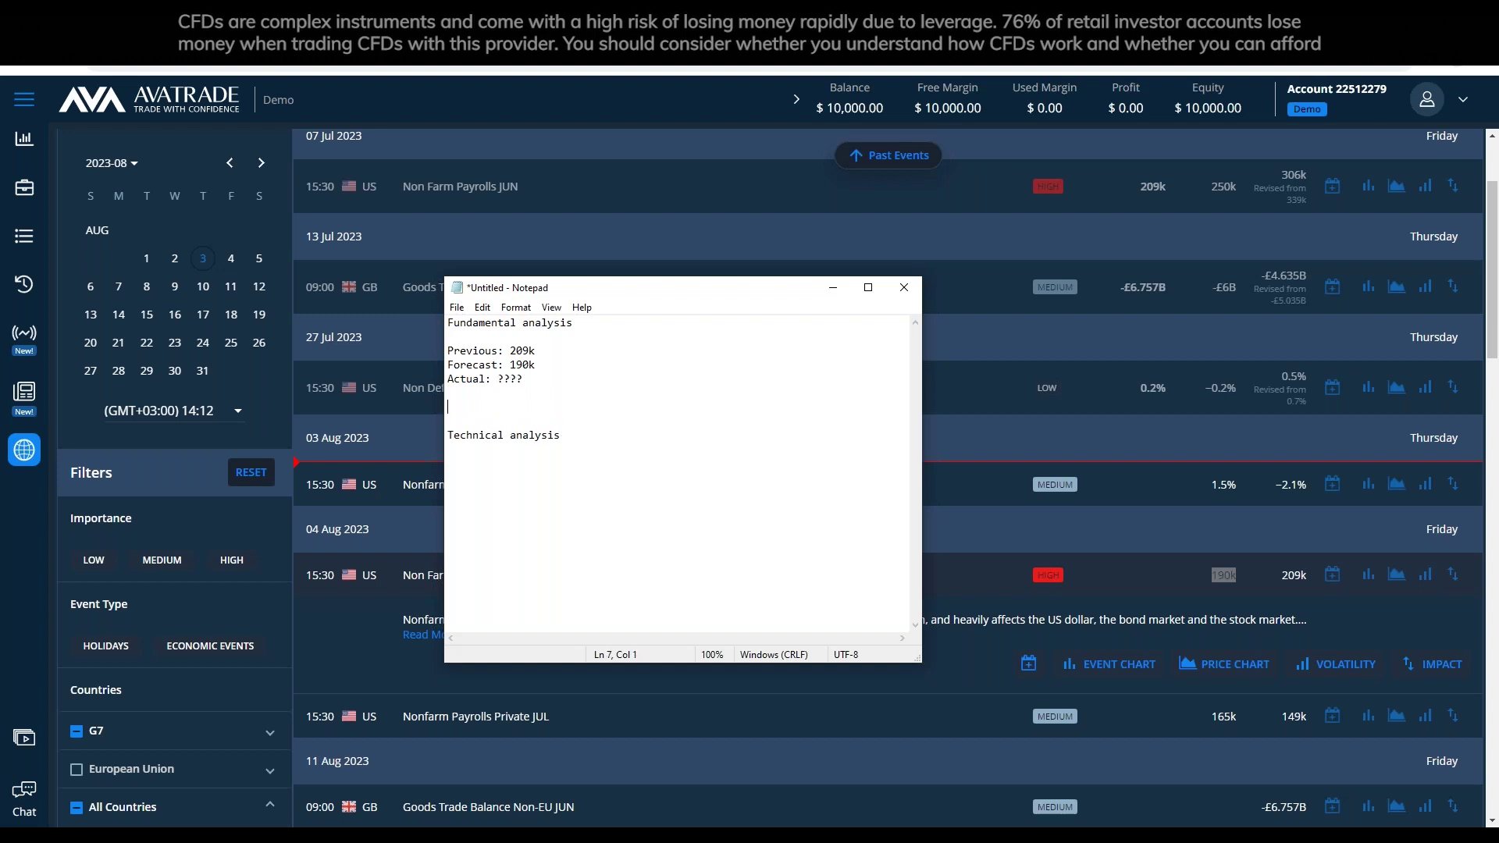
key("BackSpace")
key("BackSpace")
key("Return")
key("Return")
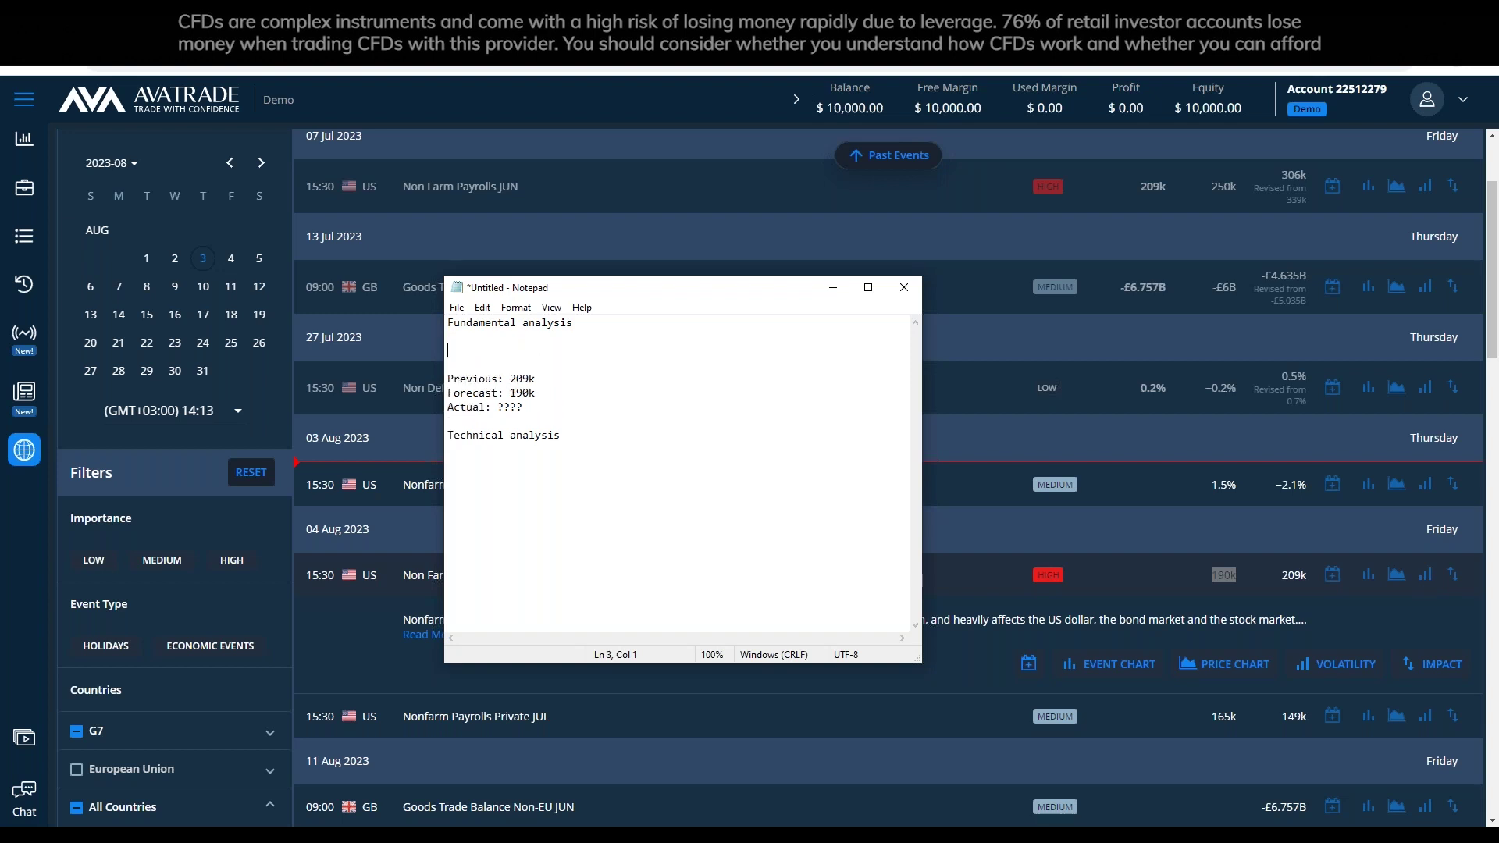
left_click(834, 287)
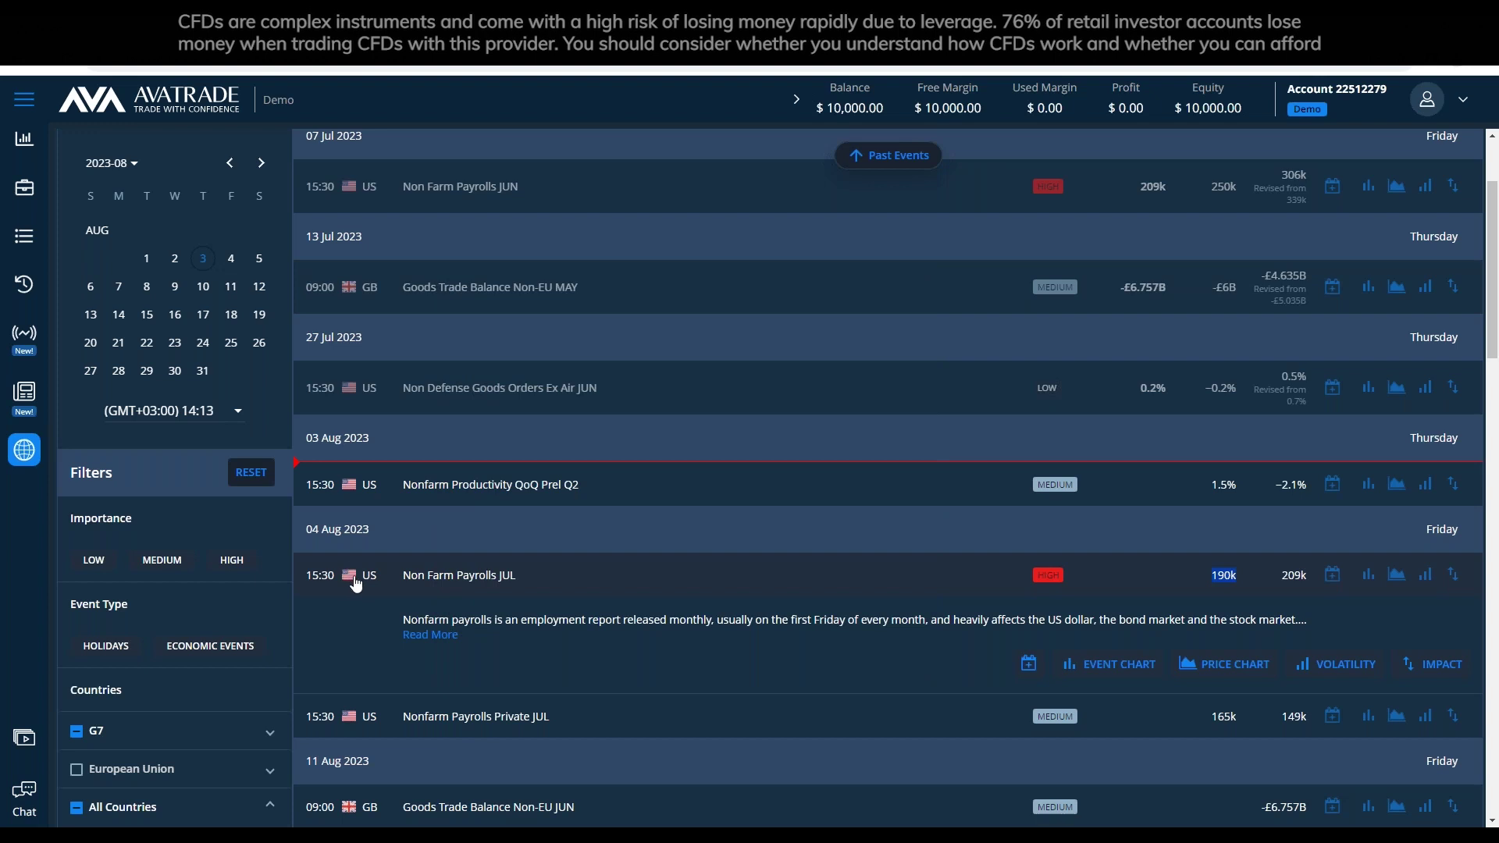
Adjust the Countries filter so the calendar lists only United States events.
scroll(353, 585, "down", 7)
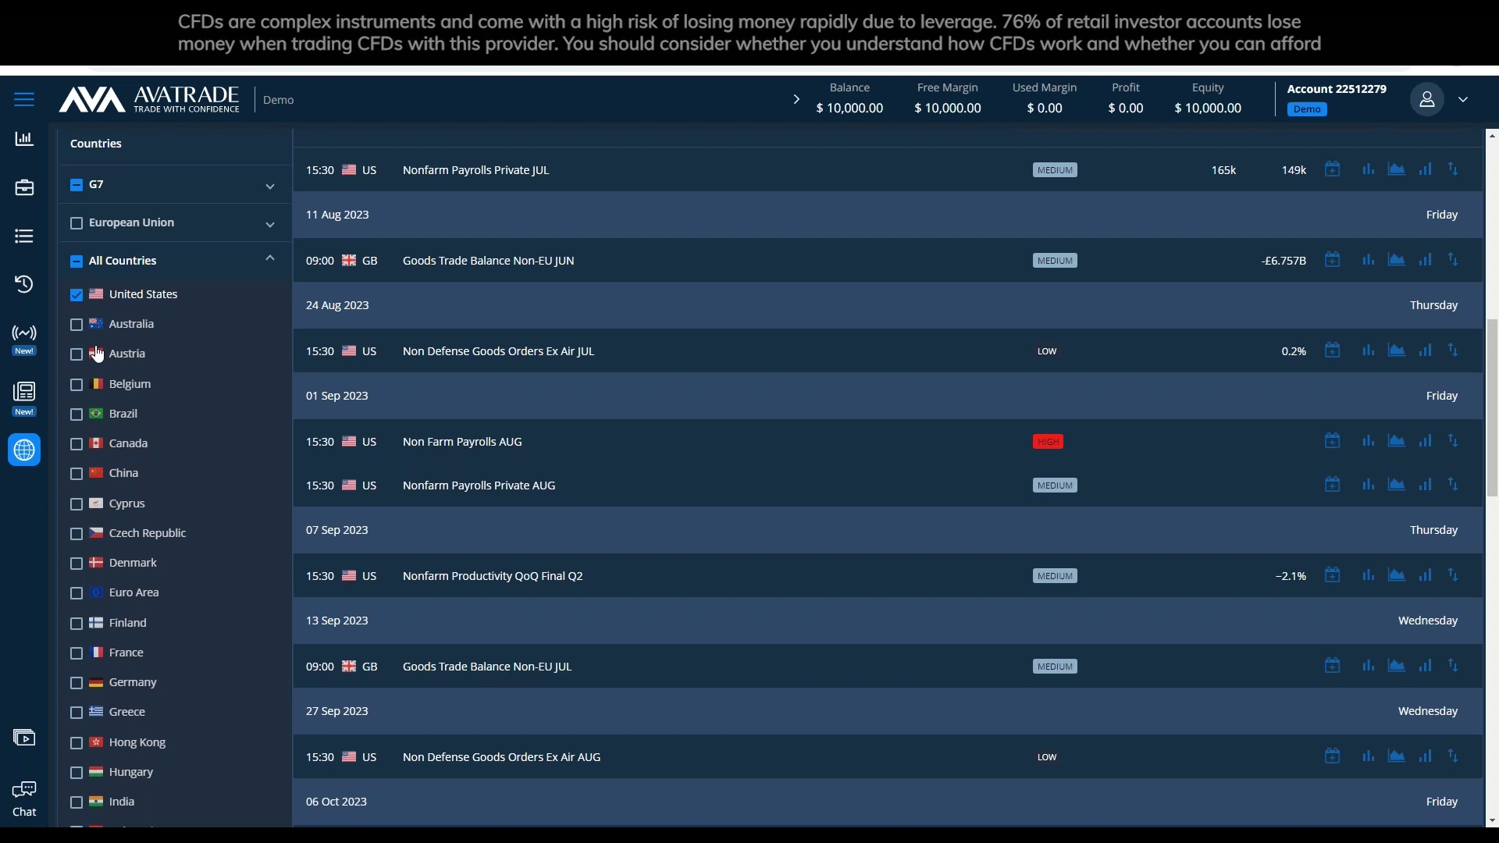
left_click(77, 295)
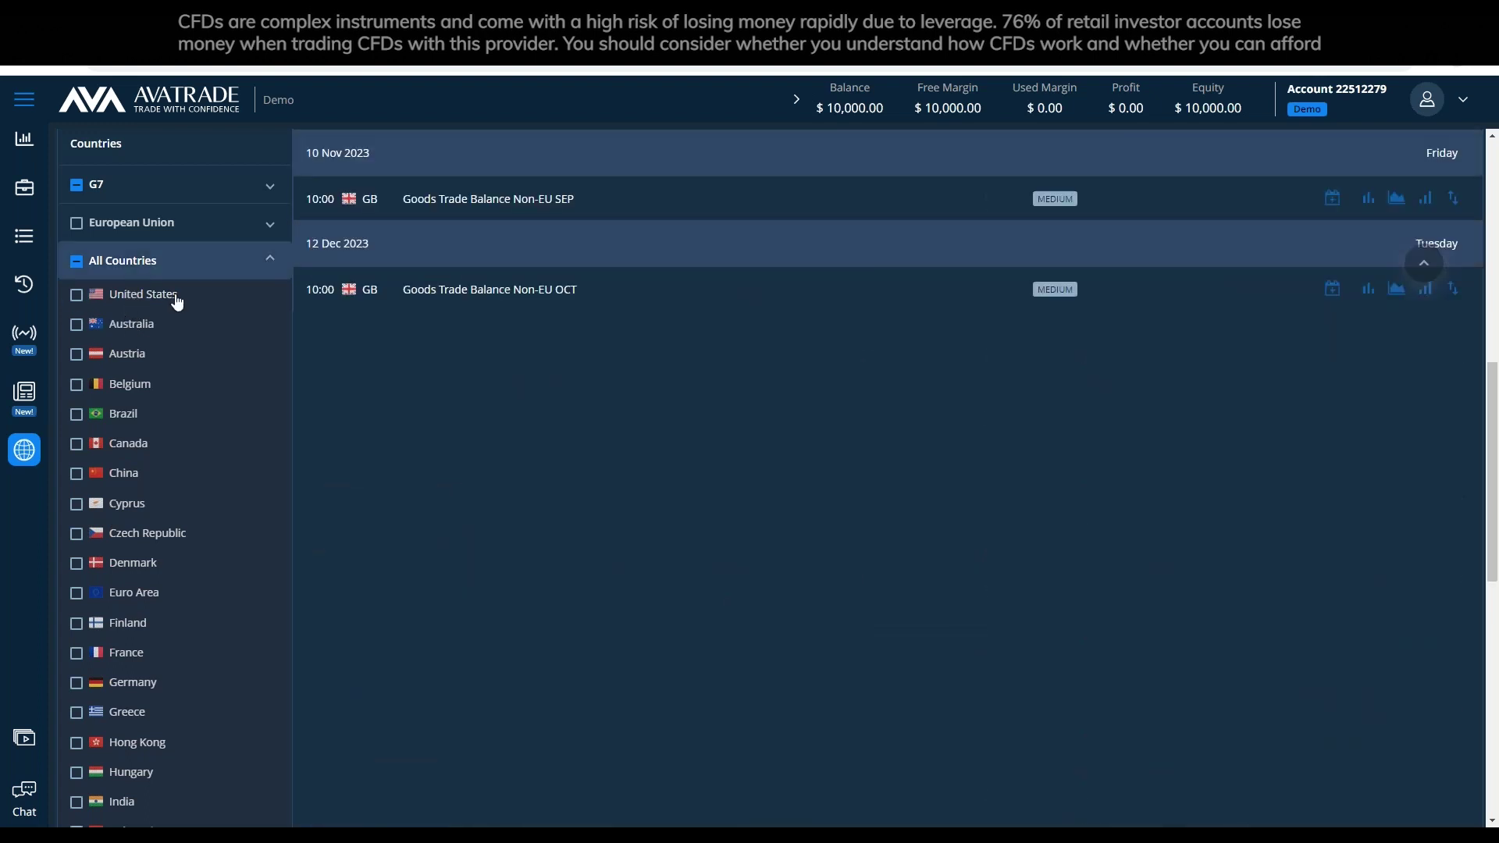
scroll(207, 420, "down", 2)
scroll(208, 419, "down", 7)
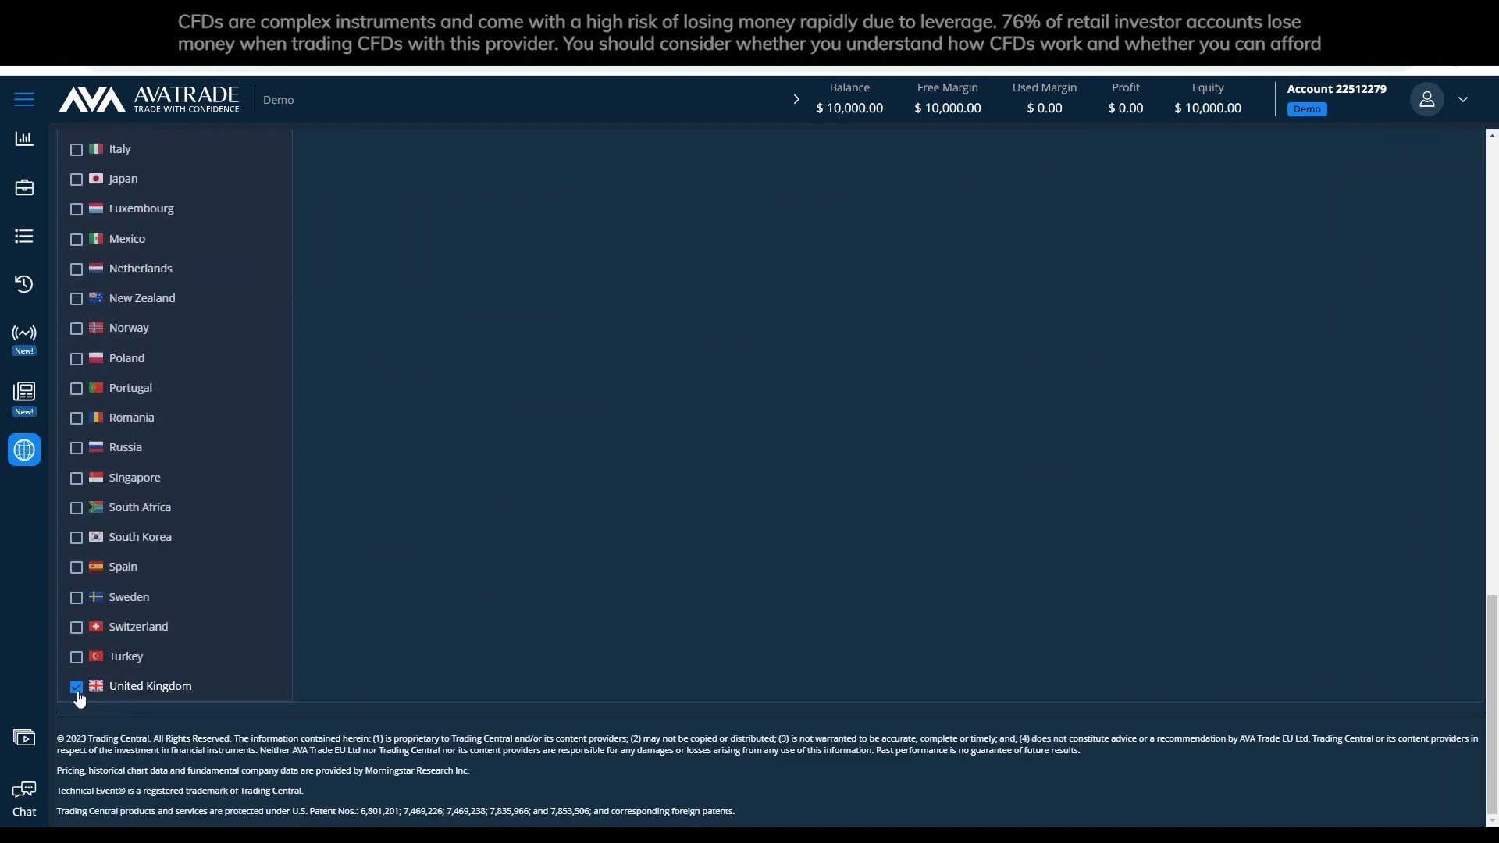
scroll(170, 573, "up", 10)
scroll(122, 659, "down", 9)
left_click(78, 766)
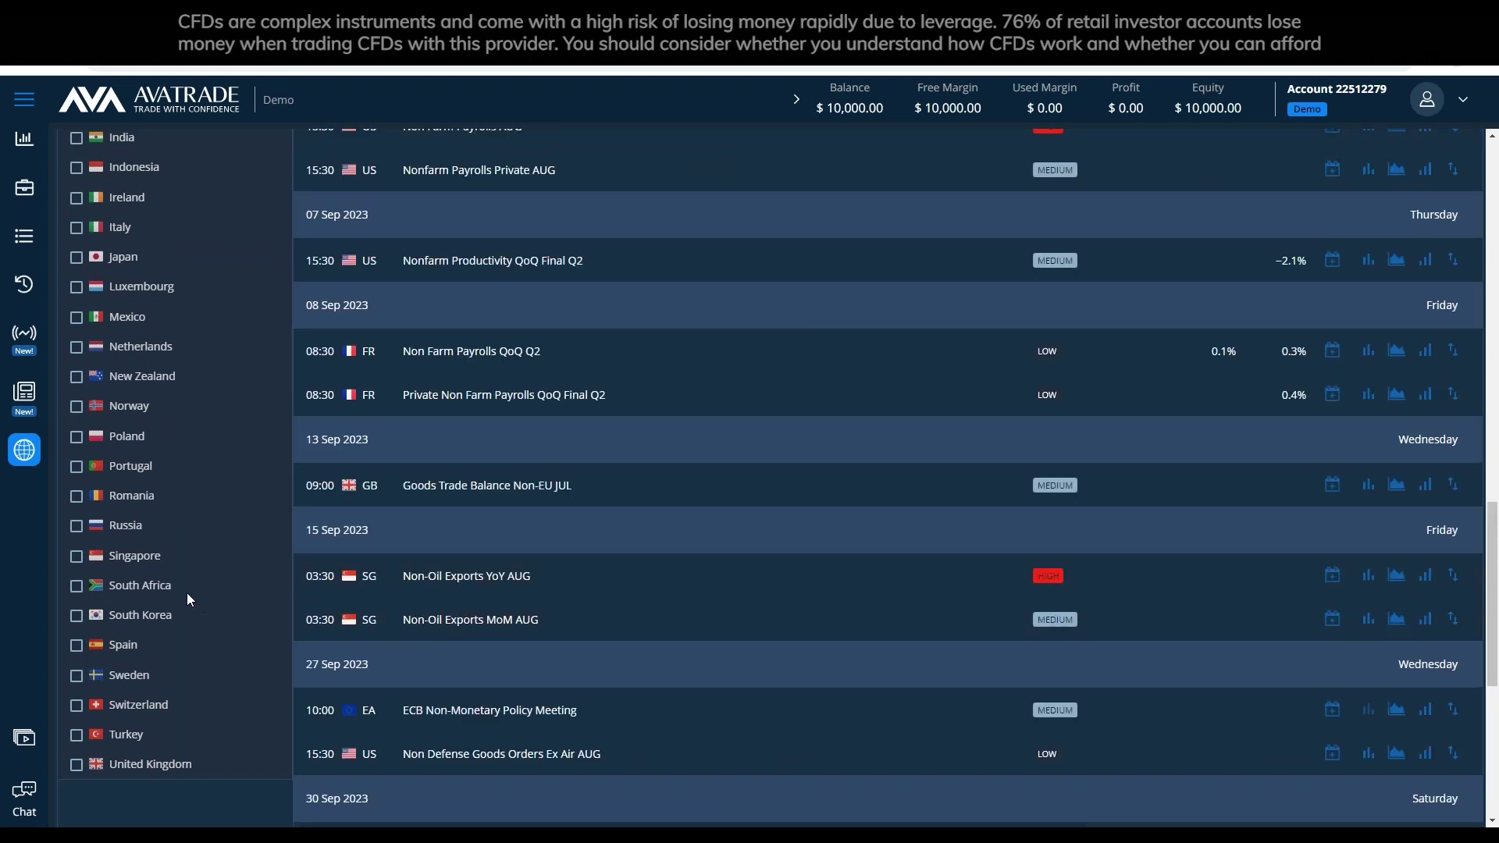
scroll(186, 597, "up", 10)
left_click(76, 412)
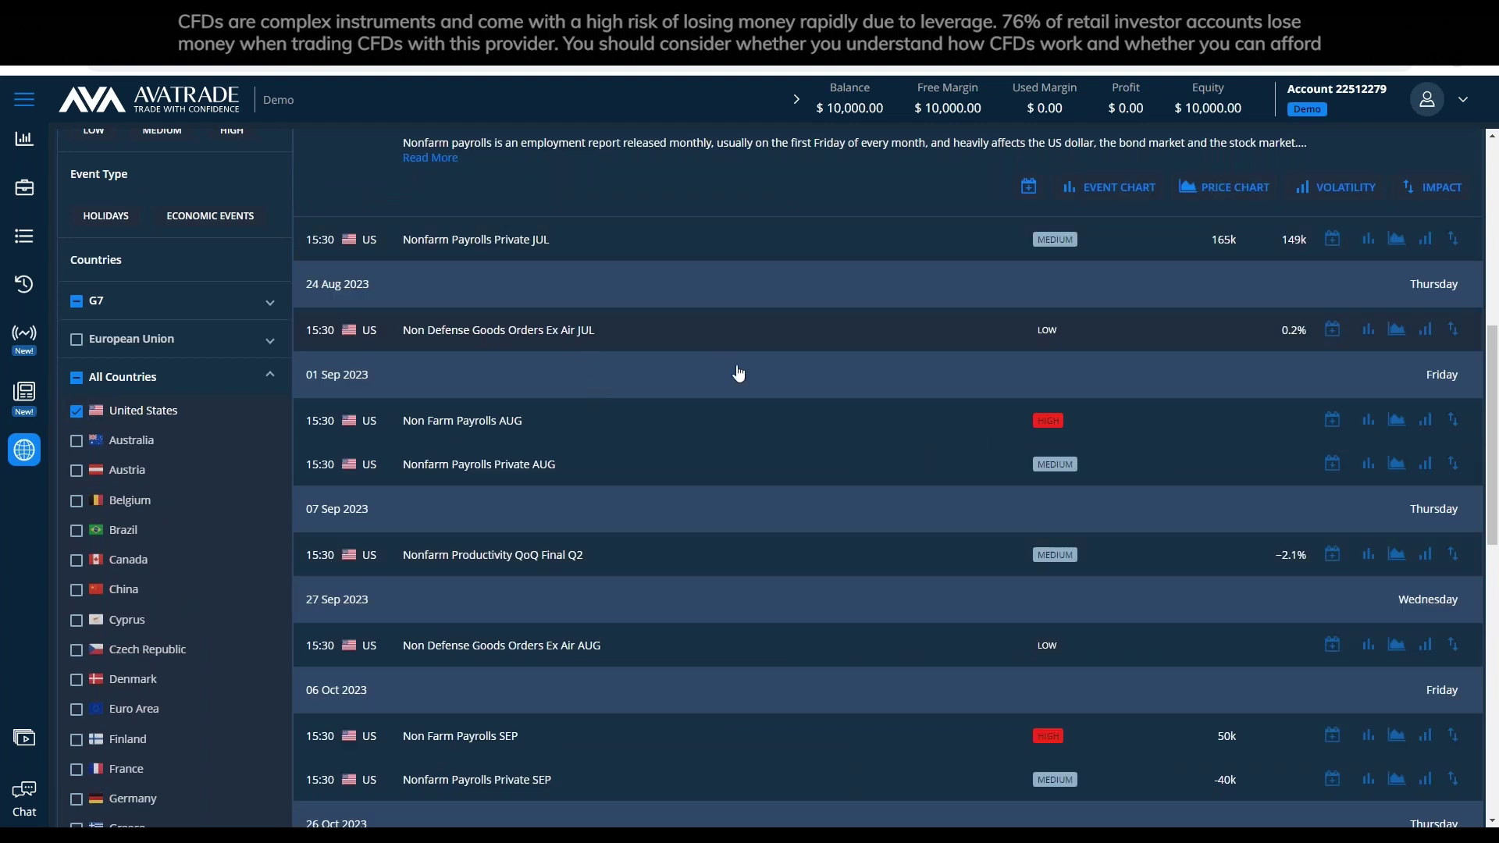
scroll(739, 374, "up", 3)
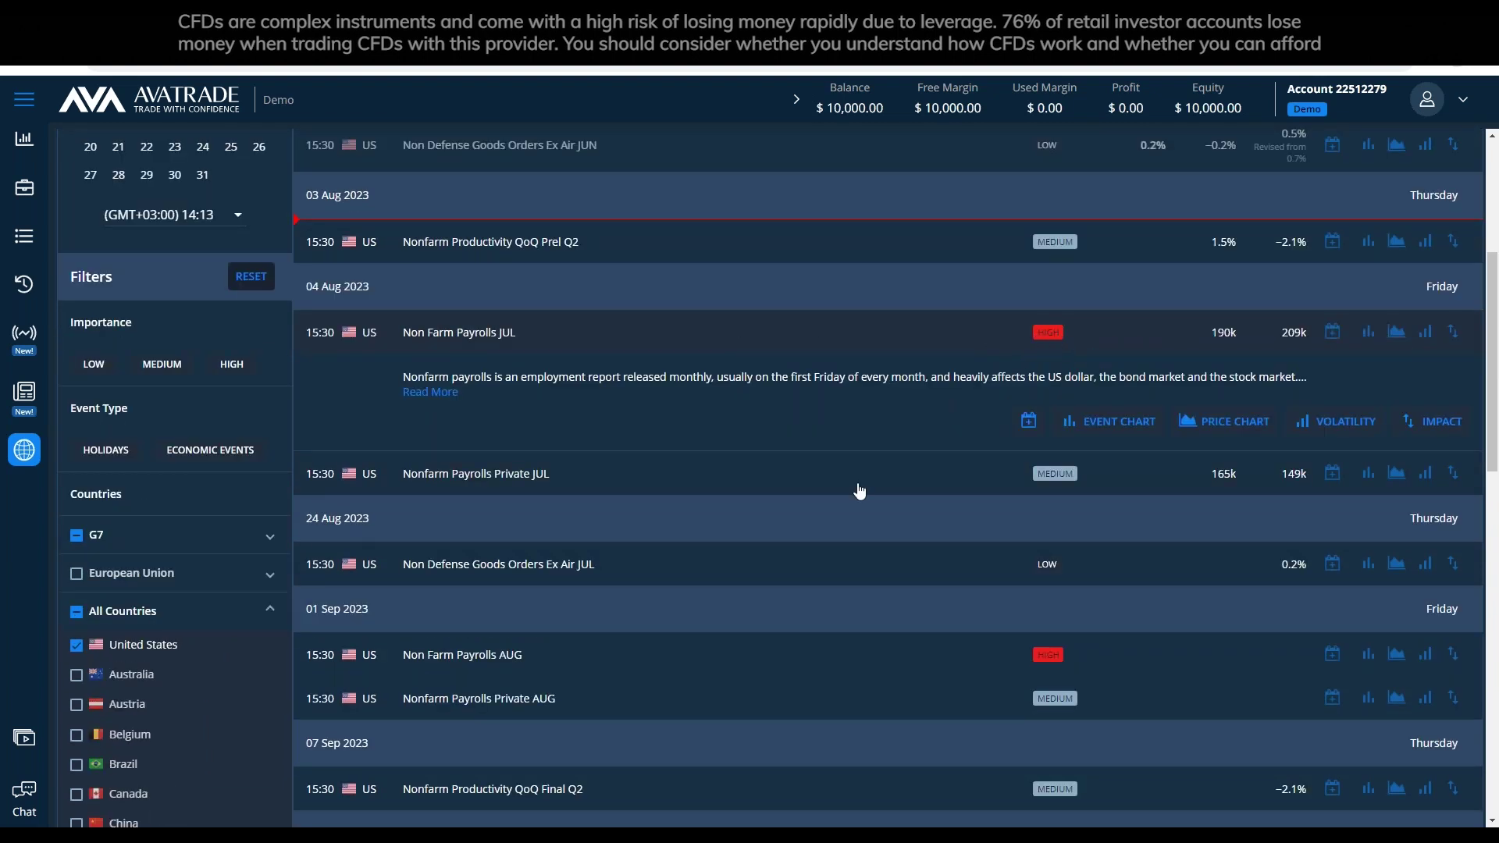
Add a 'US -> USD' line to the fundamental analysis notes.
key("alt+Tab")
scroll(1103, 407, "up", 1)
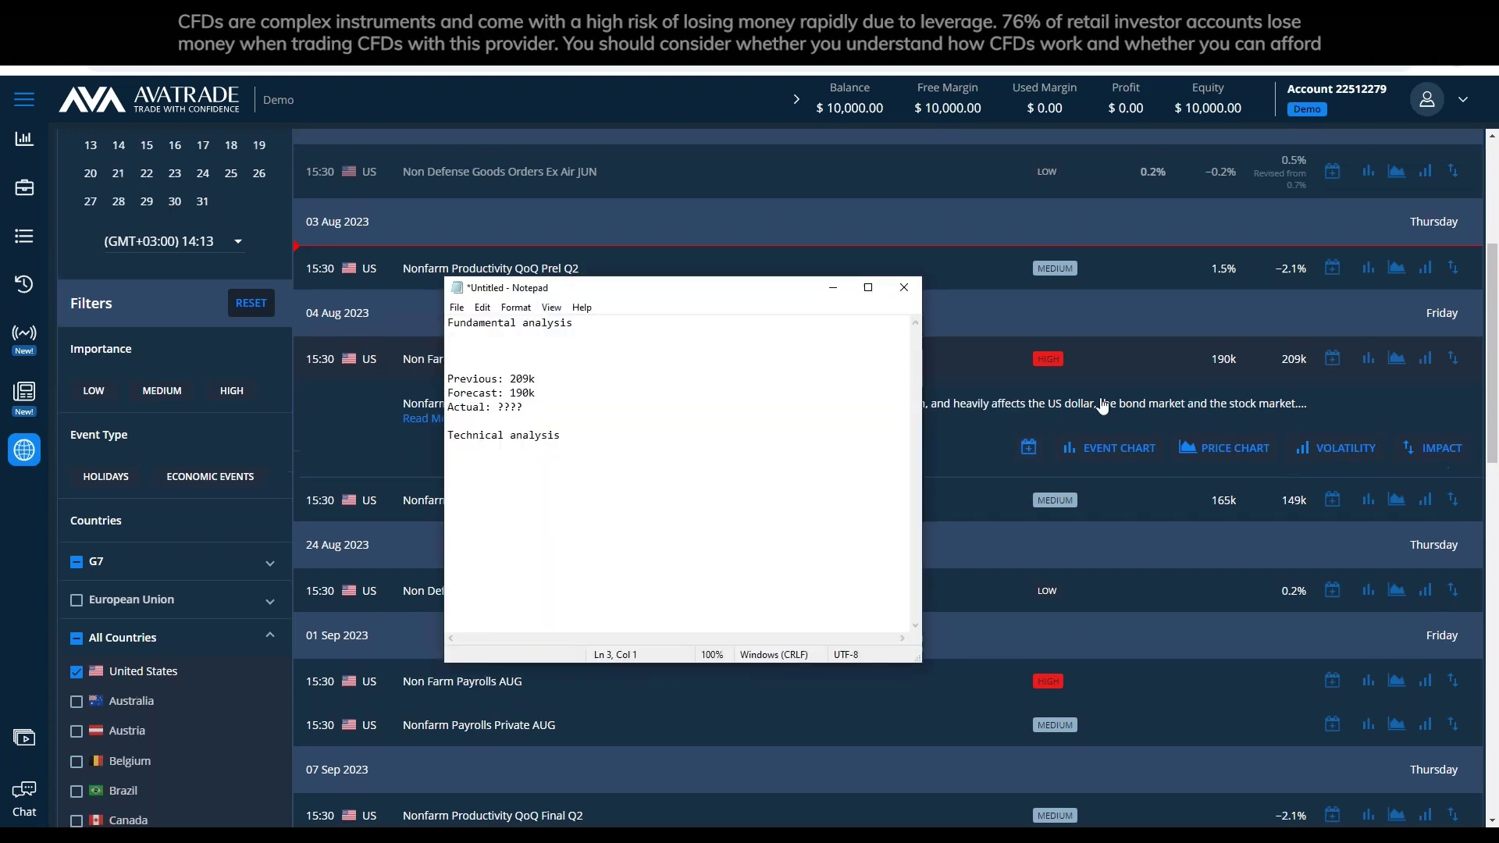
scroll(1103, 406, "up", 4)
left_click(606, 401)
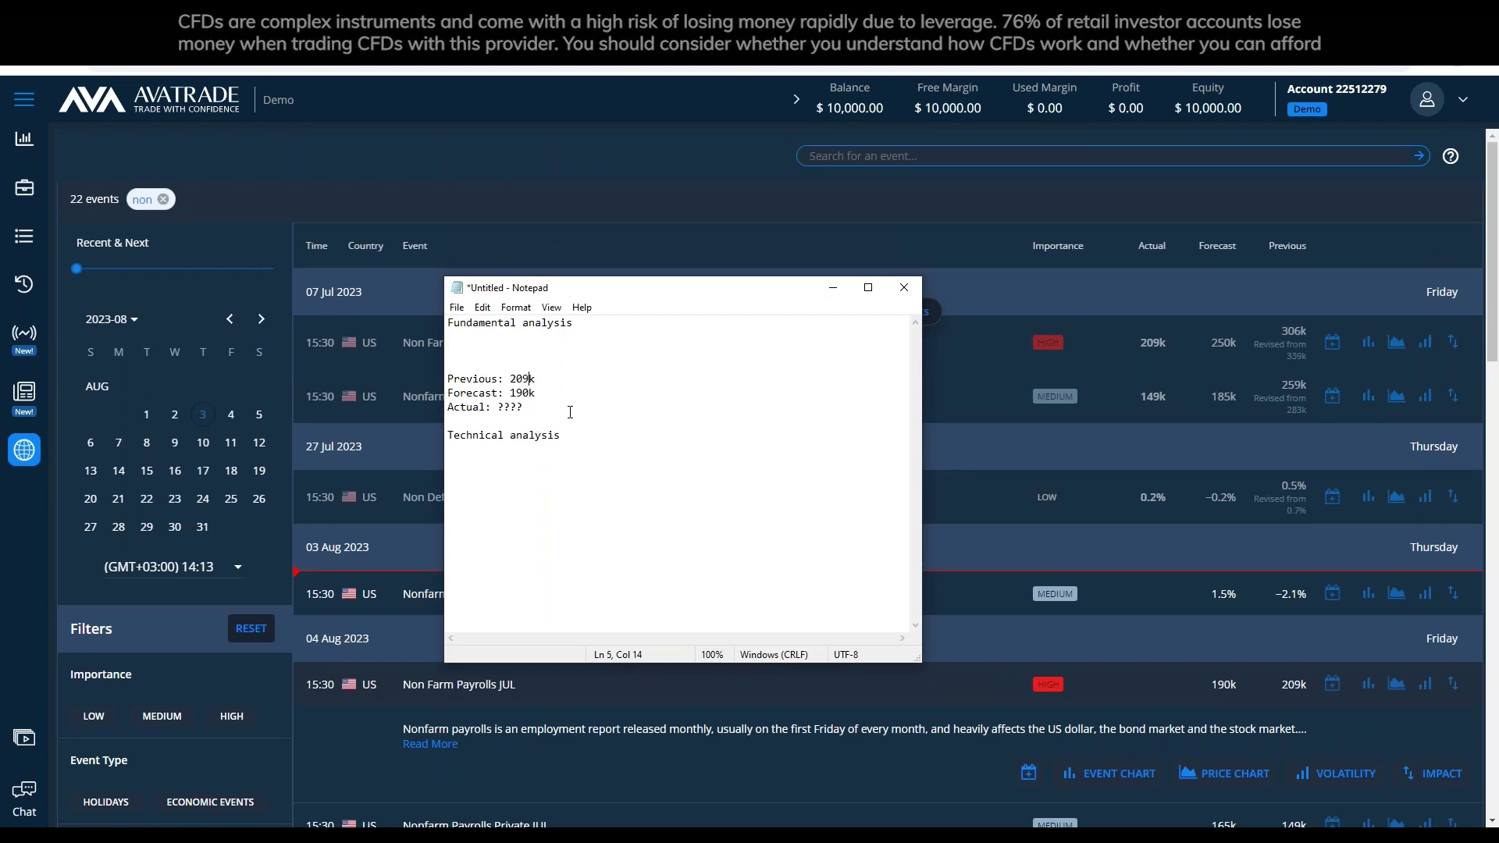
type("US -> USD")
Add the question 'What will the impact if actual is: 250k ?' below Actual.
left_click(667, 407)
key("Return")
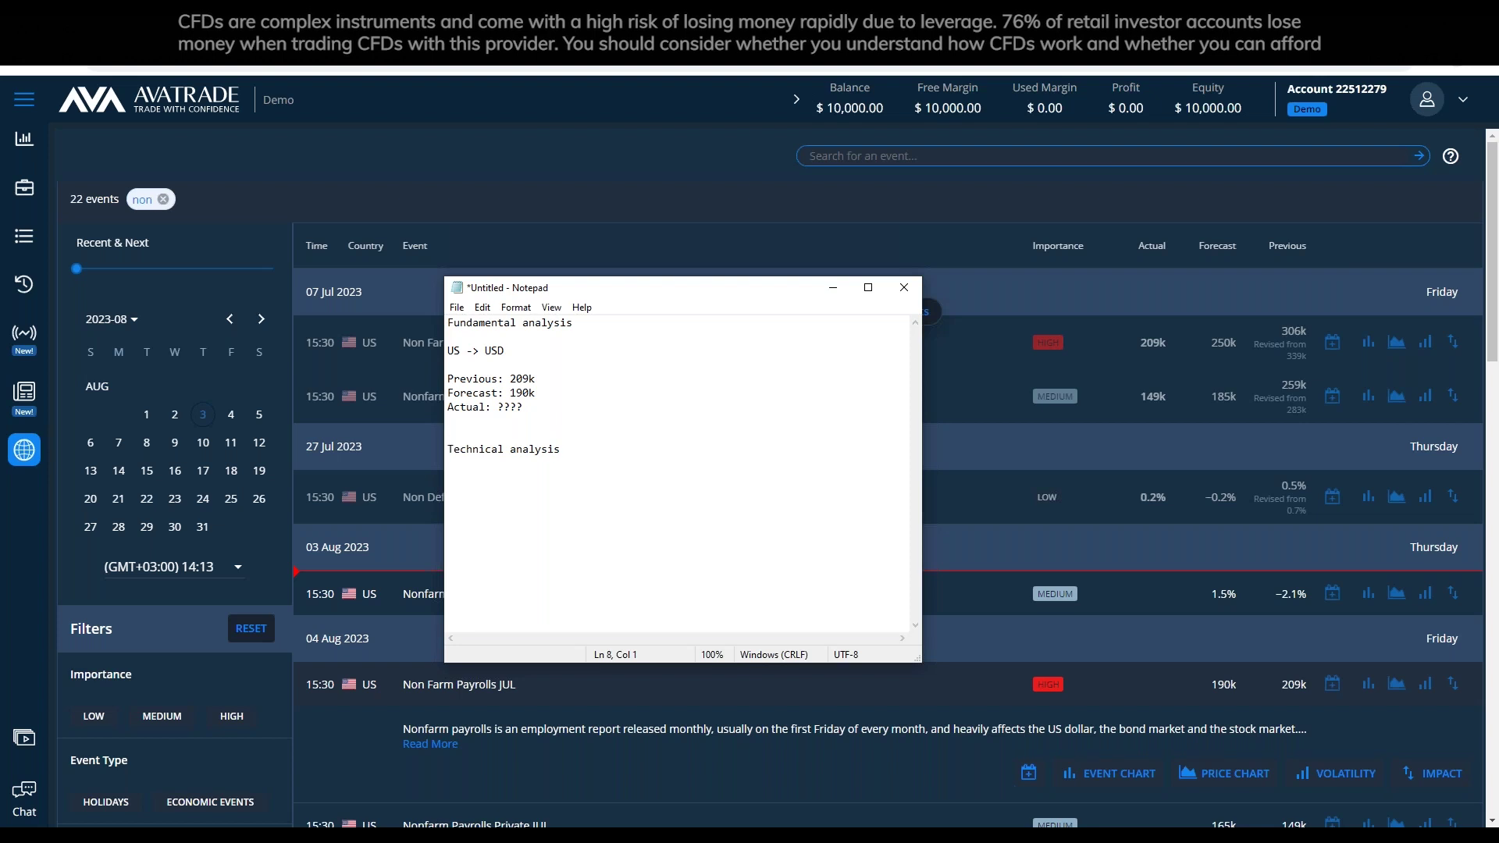
key("Return")
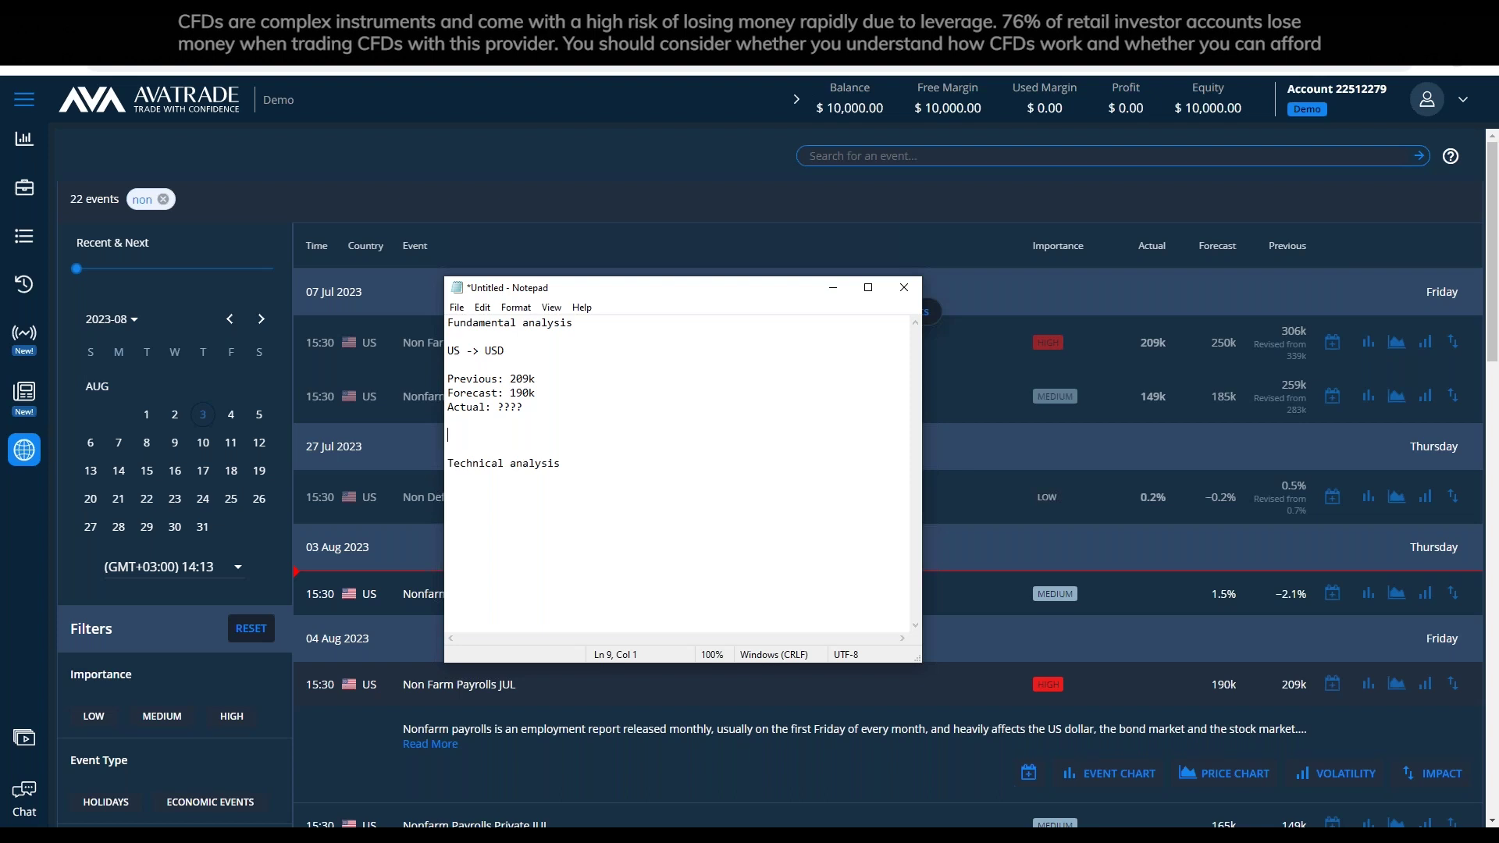
type("will the impact")
type(" if ")
type("forecast")
key("BackSpace")
key("BackSpace")
key("BackSpace")
key("BackSpace")
key("BackSpace")
key("BackSpace")
key("BackSpace")
key("BackSpace")
type("actual is: 250k")
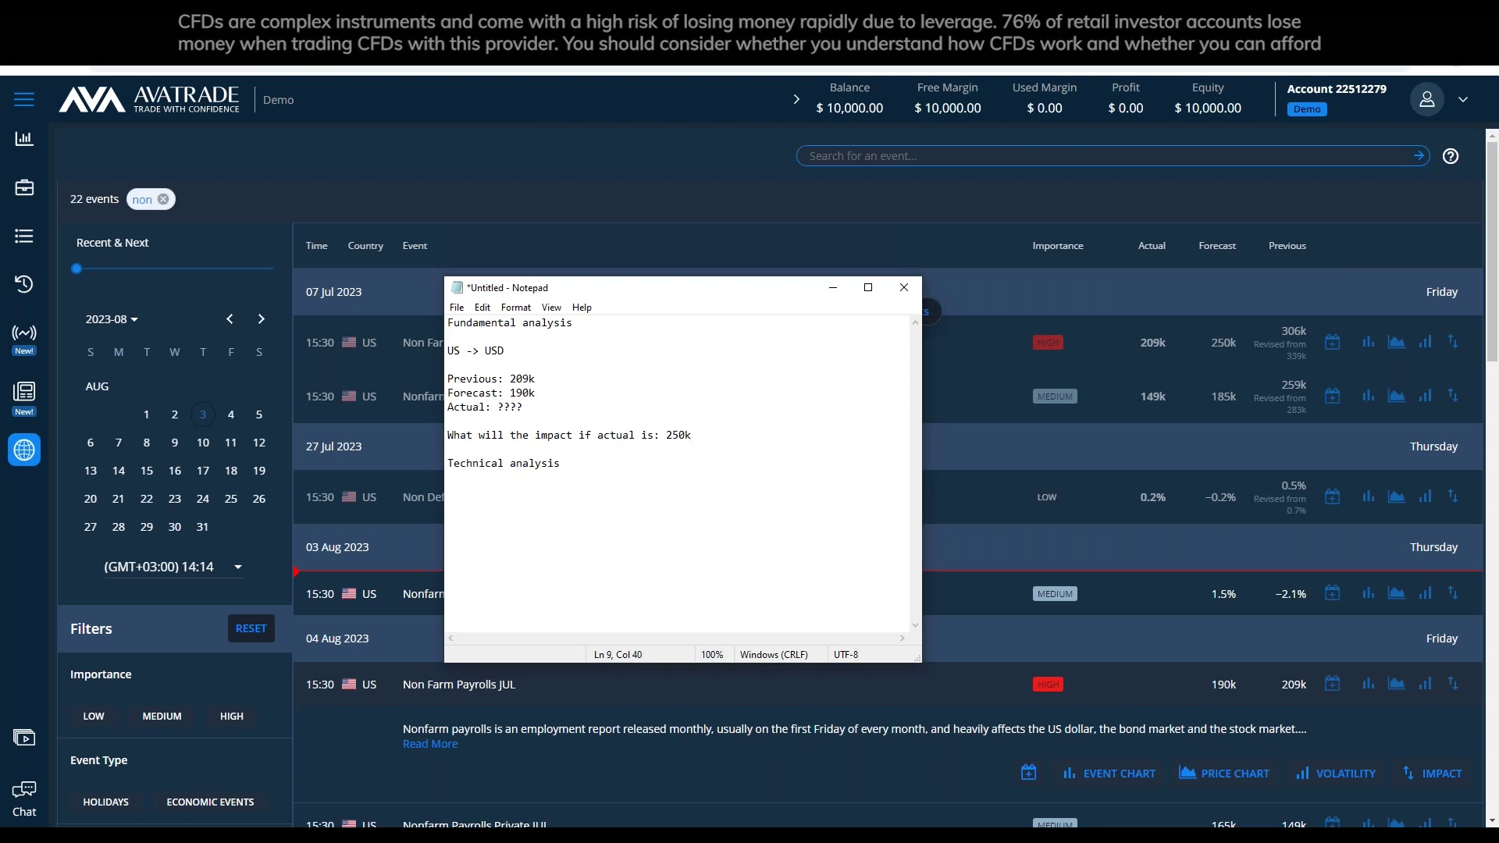
type(" ?")
left_click(527, 376)
Change 209k, 190k and 250k to 209,000, 190,000 and 250,000.
type(",000")
key("BackSpace")
type(",000")
key("Up")
key("Delete")
left_click_drag(692, 435, 686, 436)
type(",000")
Highlight the Previous, Forecast and Actual lines in turn.
left_click(643, 476)
left_click(510, 380)
key("shift+Down")
key("shift+Down")
key("shift+End")
key("Right")
left_click_drag(556, 393, 442, 393)
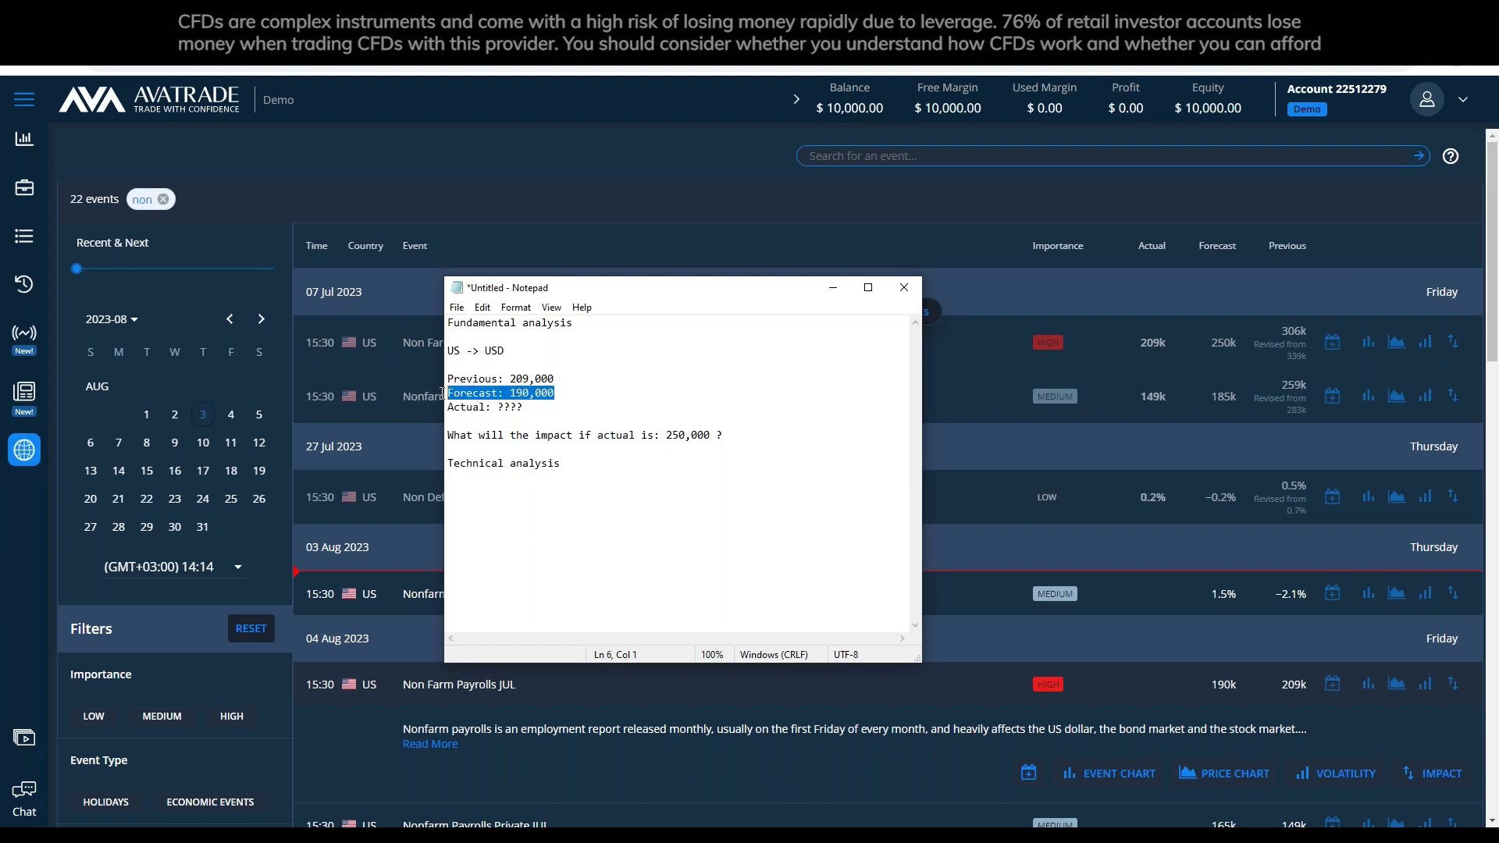
left_click_drag(537, 407, 422, 409)
left_click(552, 408)
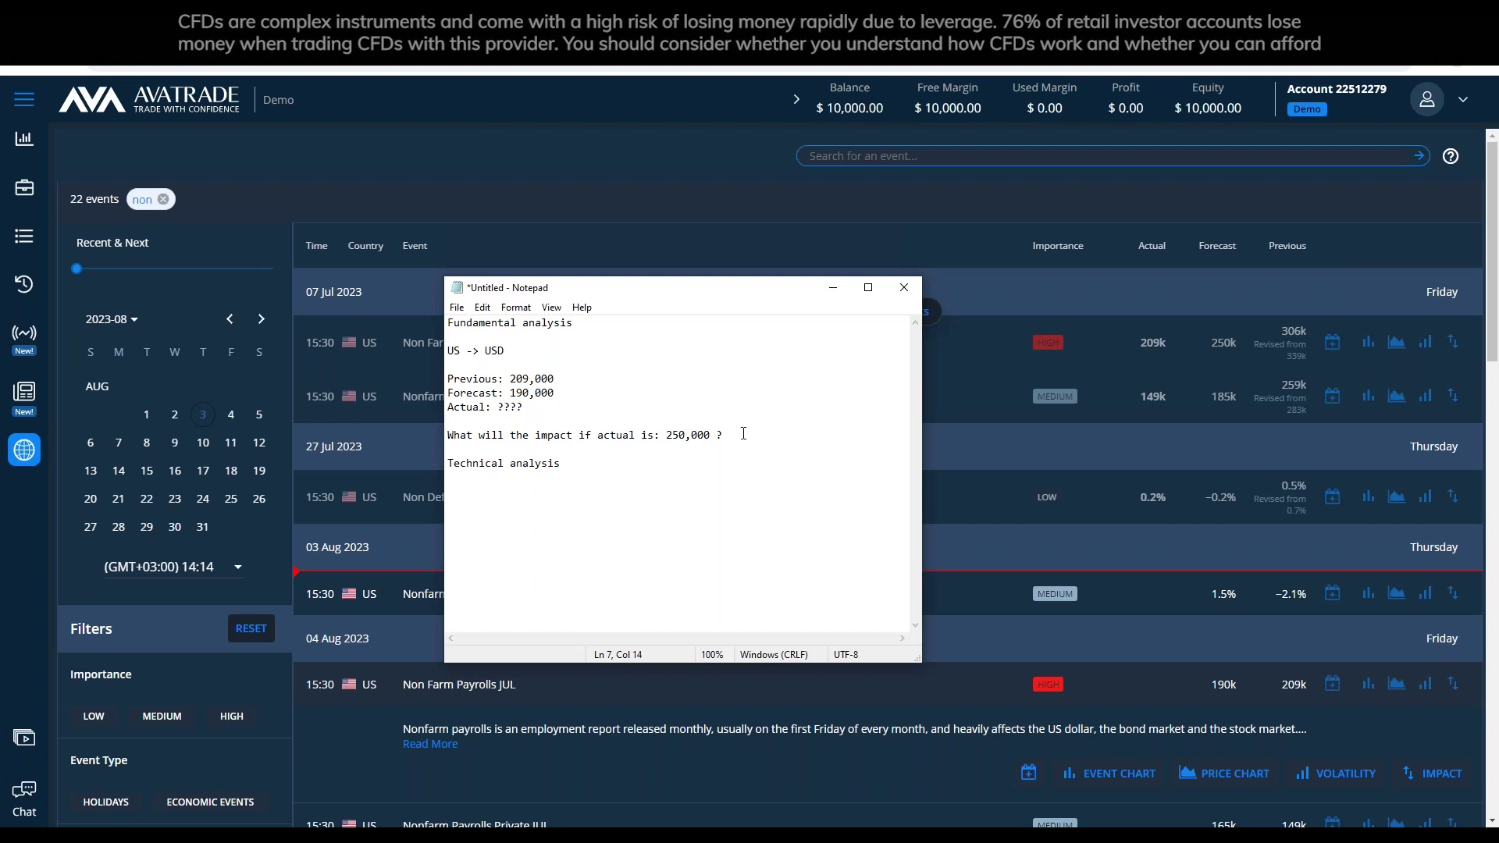
Insert 'on USD' before 'if' in the impact question.
left_click(578, 435)
type("on the")
key("BackSpace")
key("BackSpace")
key("BackSpace")
key("BackSpace")
type("USD")
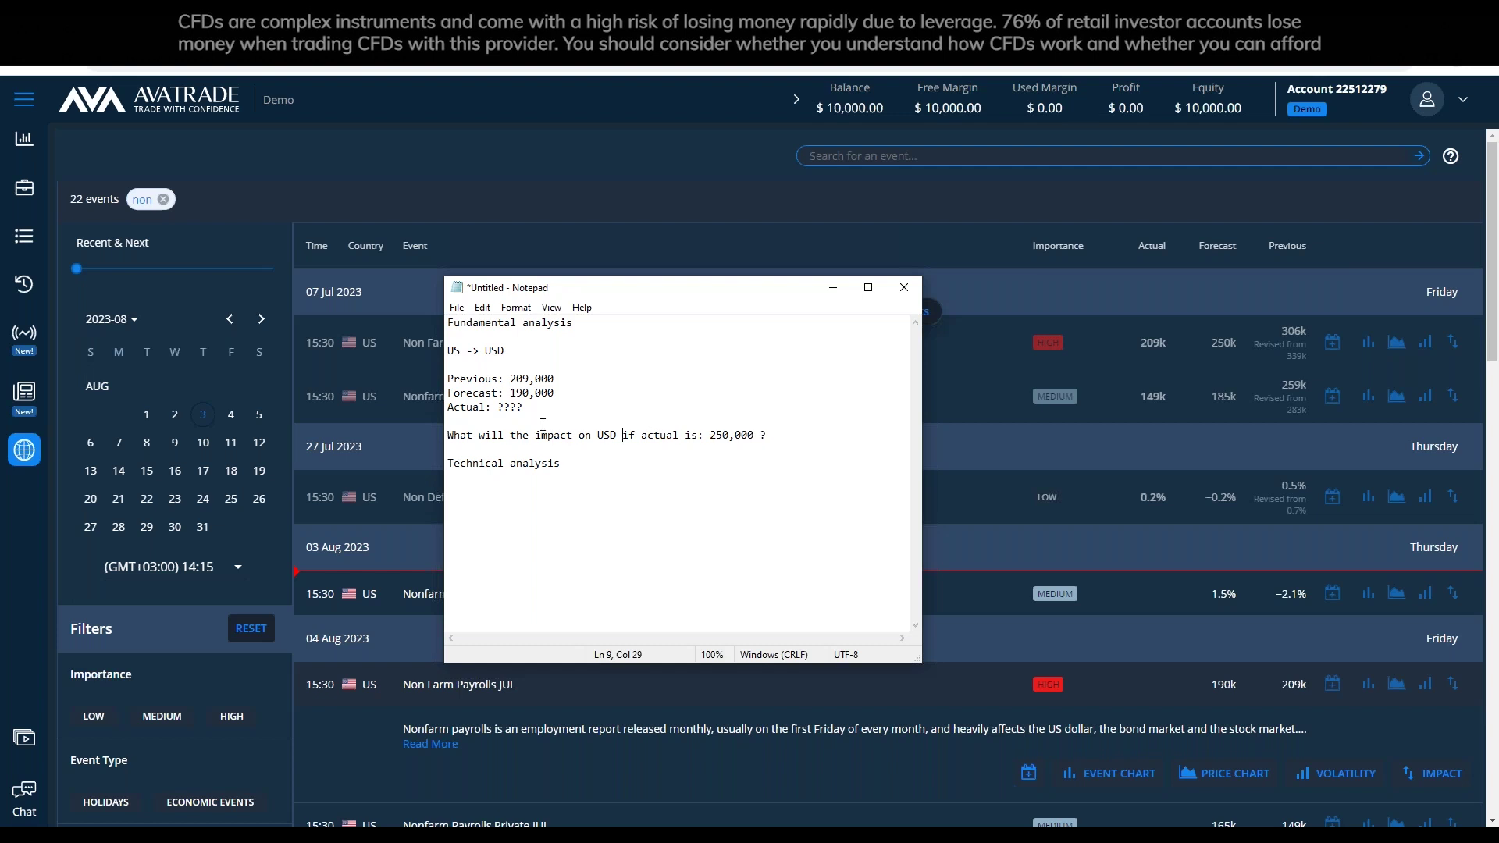
double_click(505, 405)
Replace ???? with 190,000 and paste 190,000 over 250,000 in the question.
left_click(556, 393)
key("ctrl+shift+Left")
type("190")
type(",000")
left_click(786, 435)
double_click(525, 403)
key("ctrl+c")
double_click(719, 435)
key("ctrl+v")
Clear the Actual figure and enter 200,000 after Actual: instead.
double_click(525, 407)
key("BackSpace")
left_click(617, 463)
left_click_drag(556, 380, 447, 380)
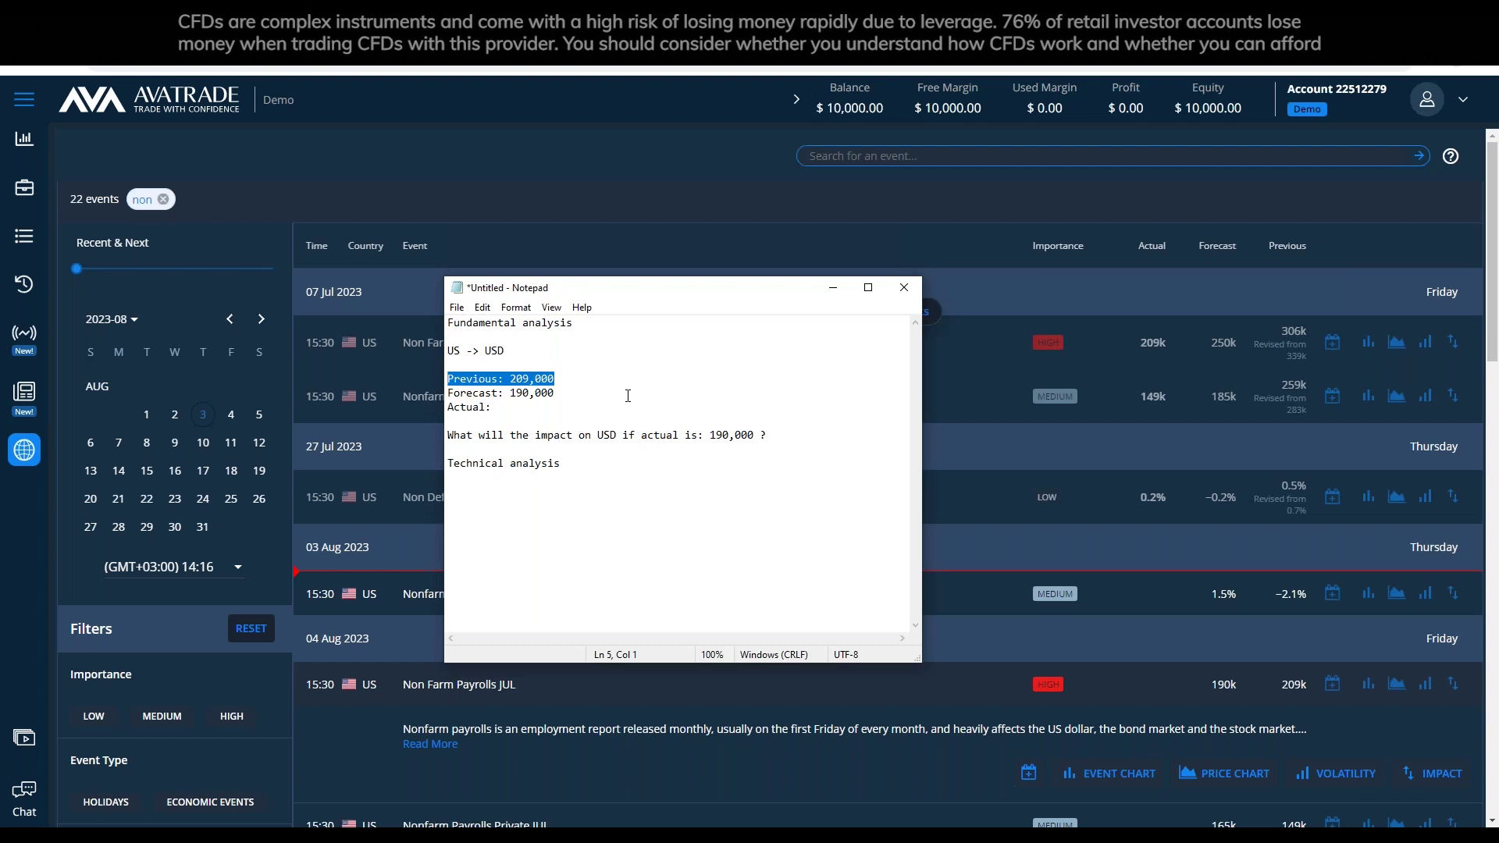
key("End")
type("200,00")
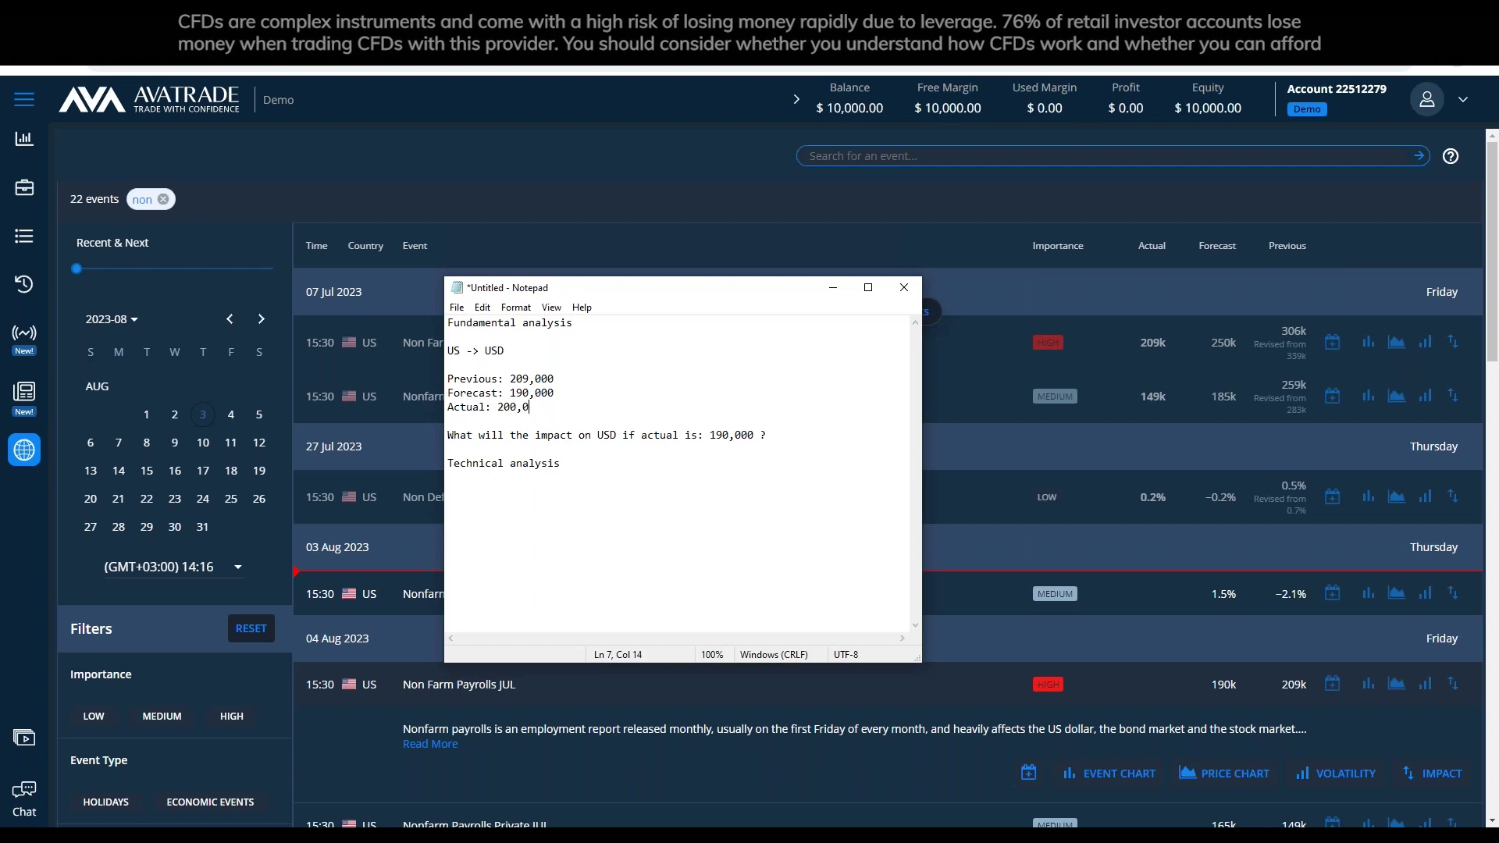
type("0")
key("shift+Left")
key("shift+Left")
key("shift+Left")
key("shift+Left")
key("shift+Left")
key("shift+Left")
key("shift+Left")
key("End")
left_click_drag(775, 435, 394, 441)
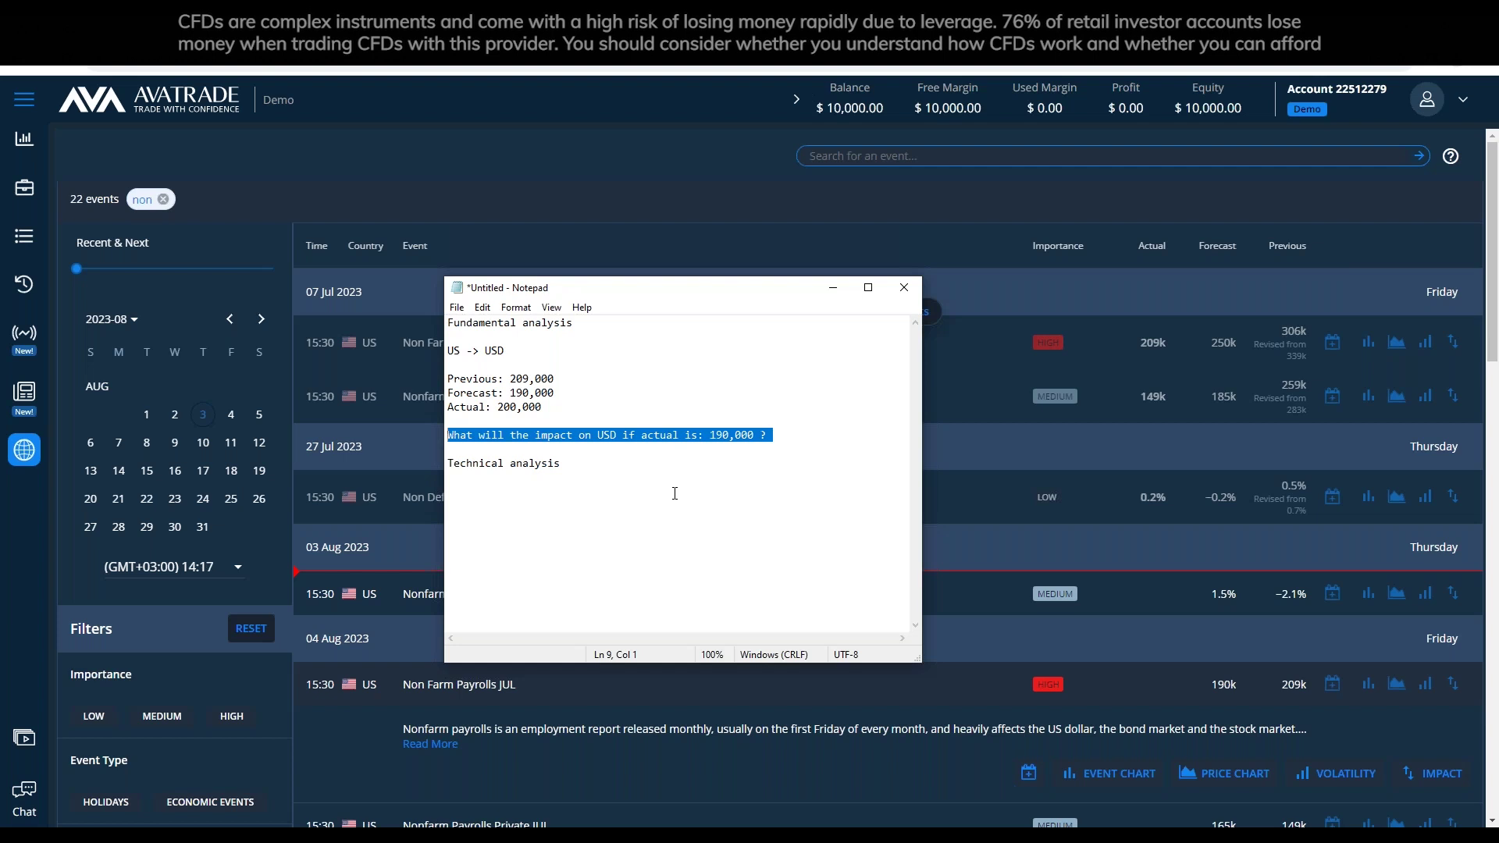
Replace the question with '250k ( Higher )' and '190k (Same as the forecast but lower than before)'.
type("250k")
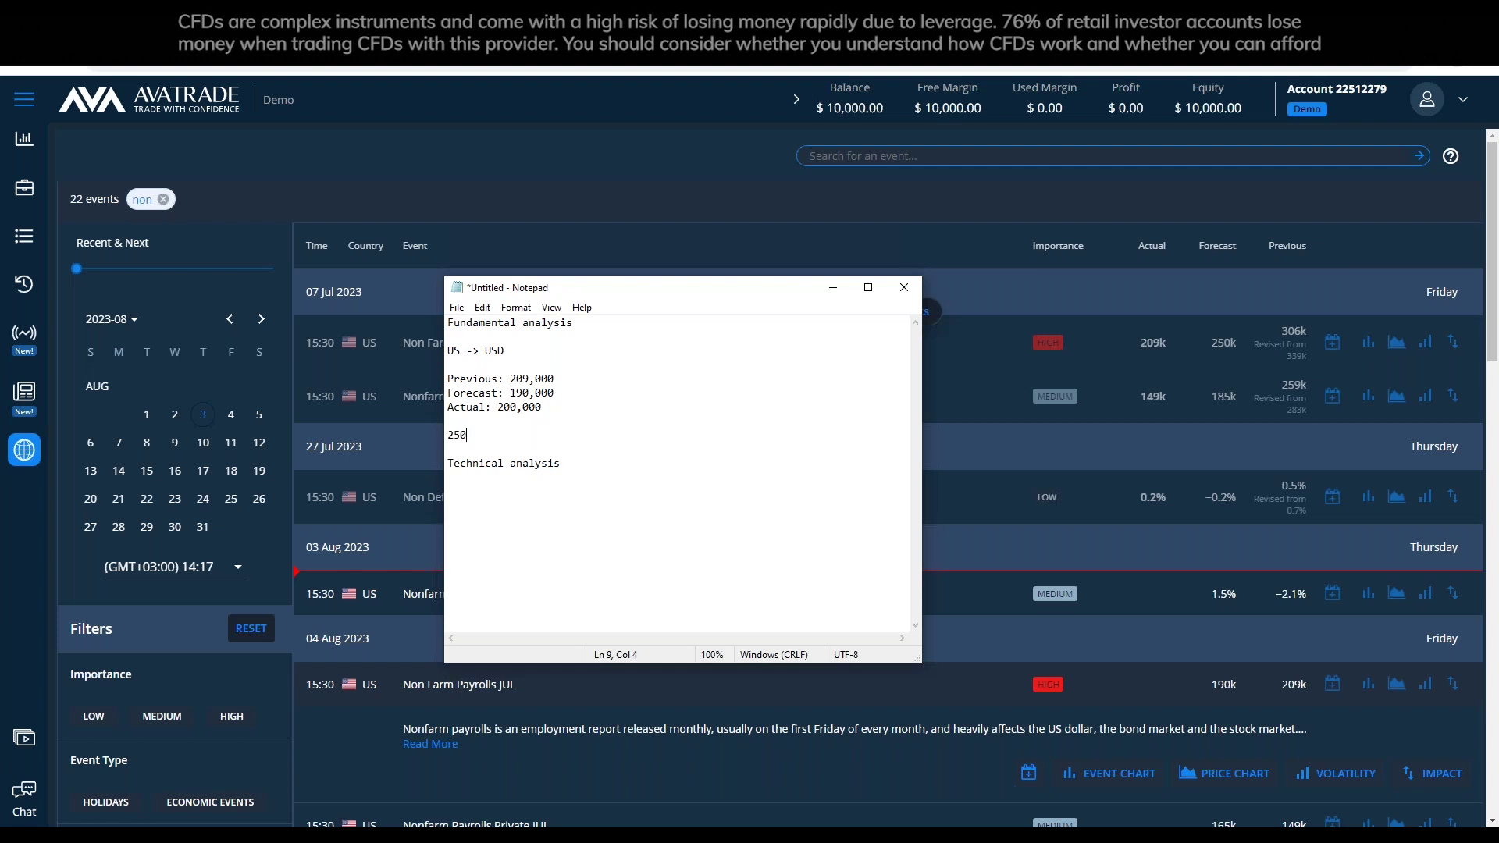
key("BackSpace")
type("k ( Higher )")
key("Return")
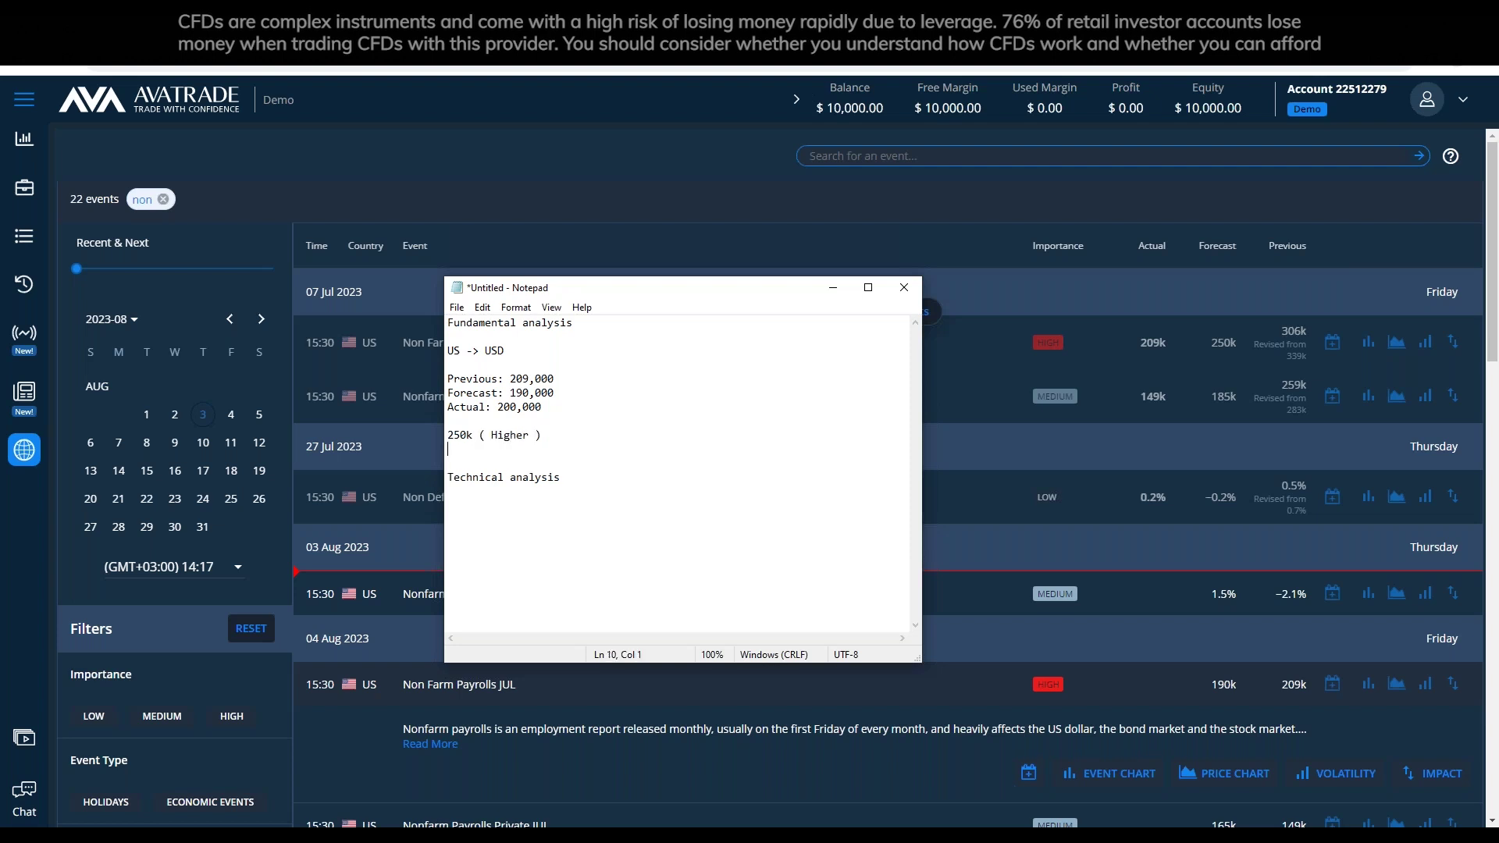
type("190k ( Same as the forecast but lower the")
key("BackSpace")
type("an before")
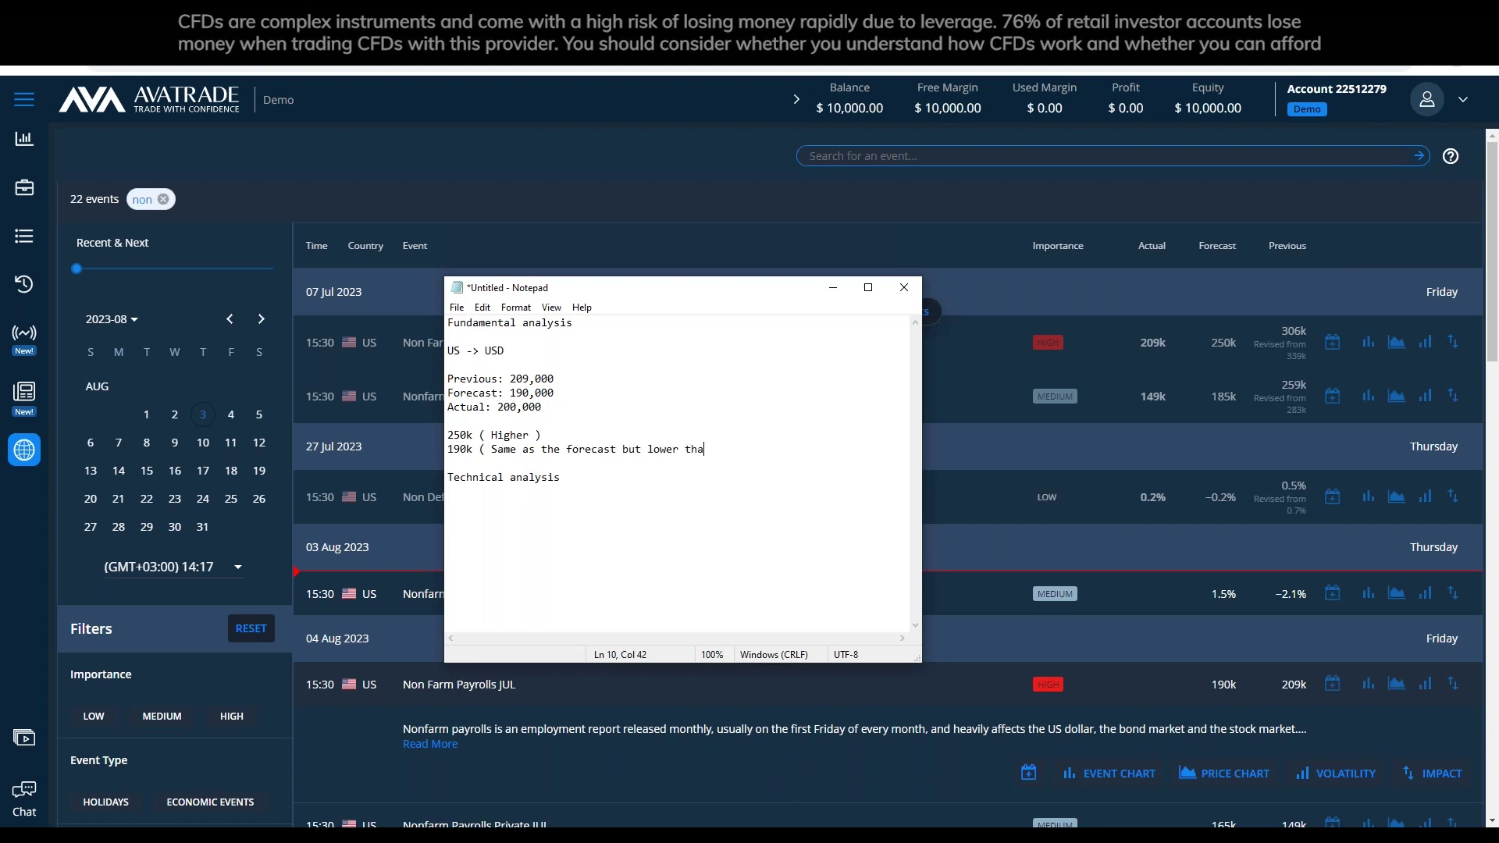
type(")")
left_click(489, 448)
key("BackSpace")
left_click(769, 448)
Add '200k (Higher than the forecast and lower than before)' as the third scenario.
key("Return")
type("200,")
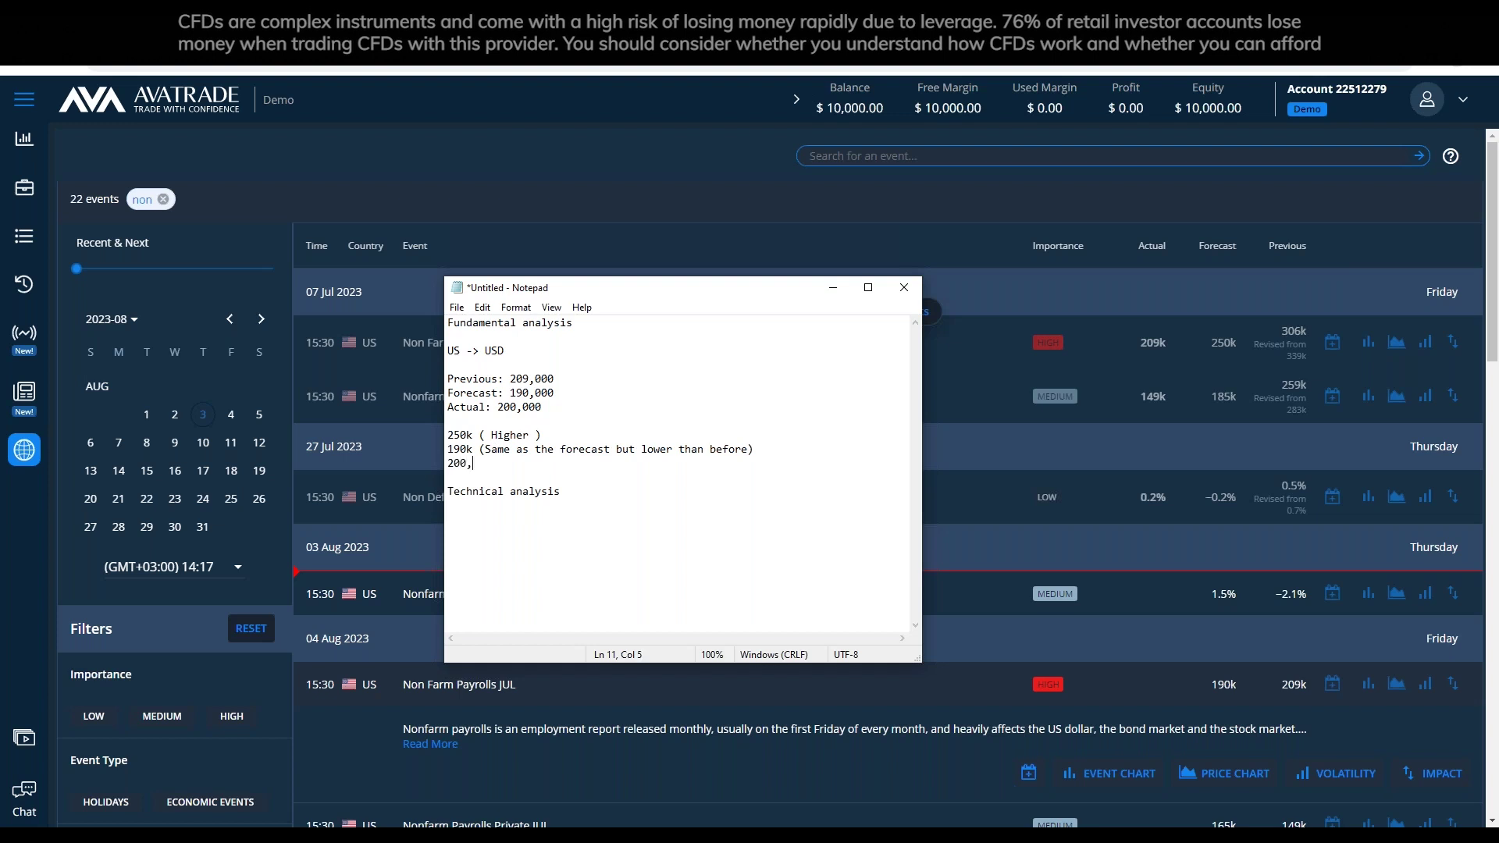
key("BackSpace")
type("k ( Higher than the forecast and lower than before)")
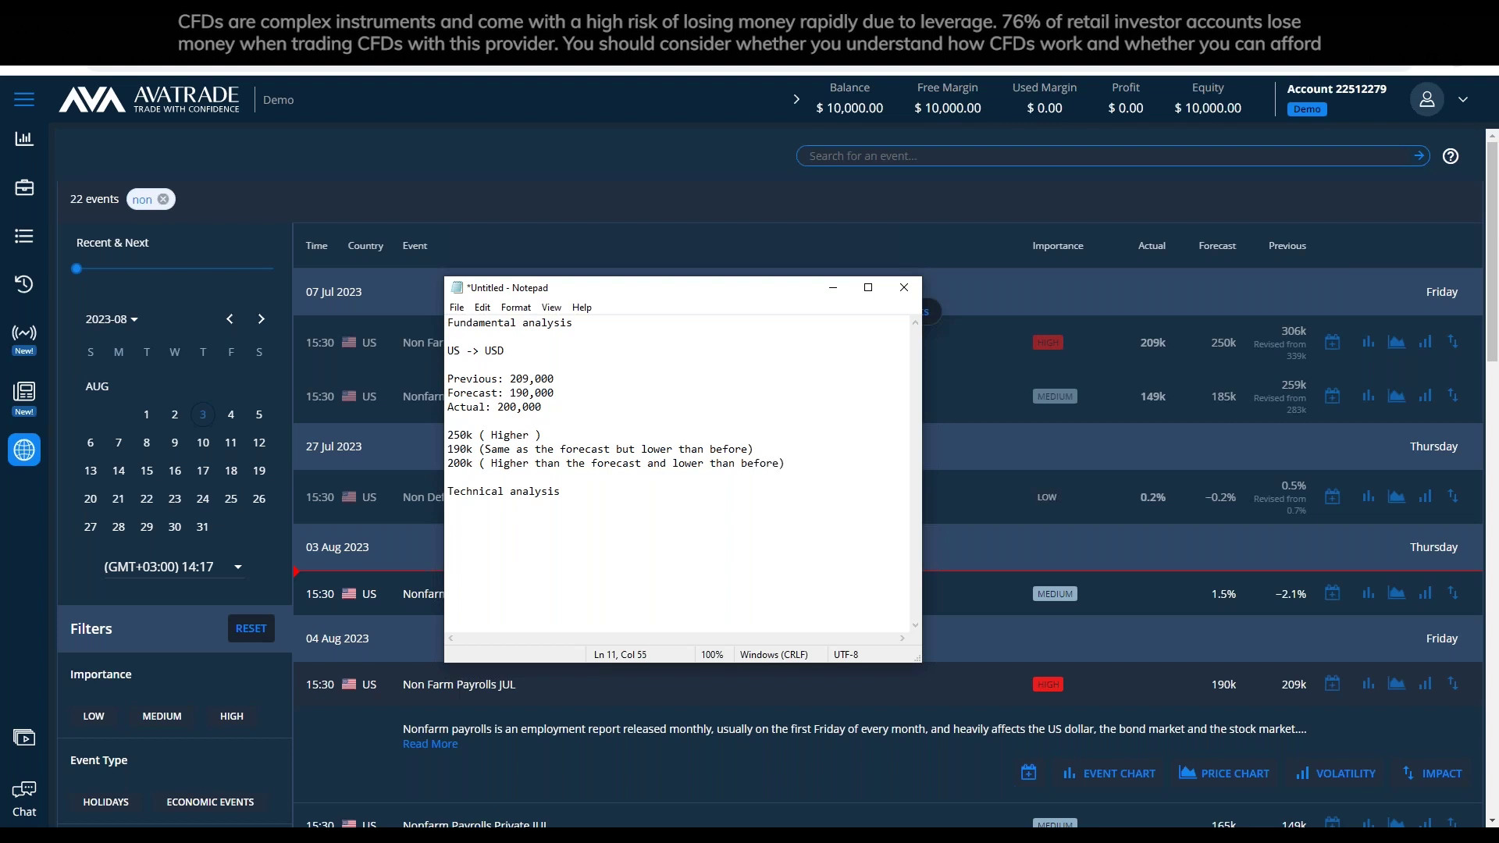
left_click(492, 463)
key("BackSpace")
key("Down")
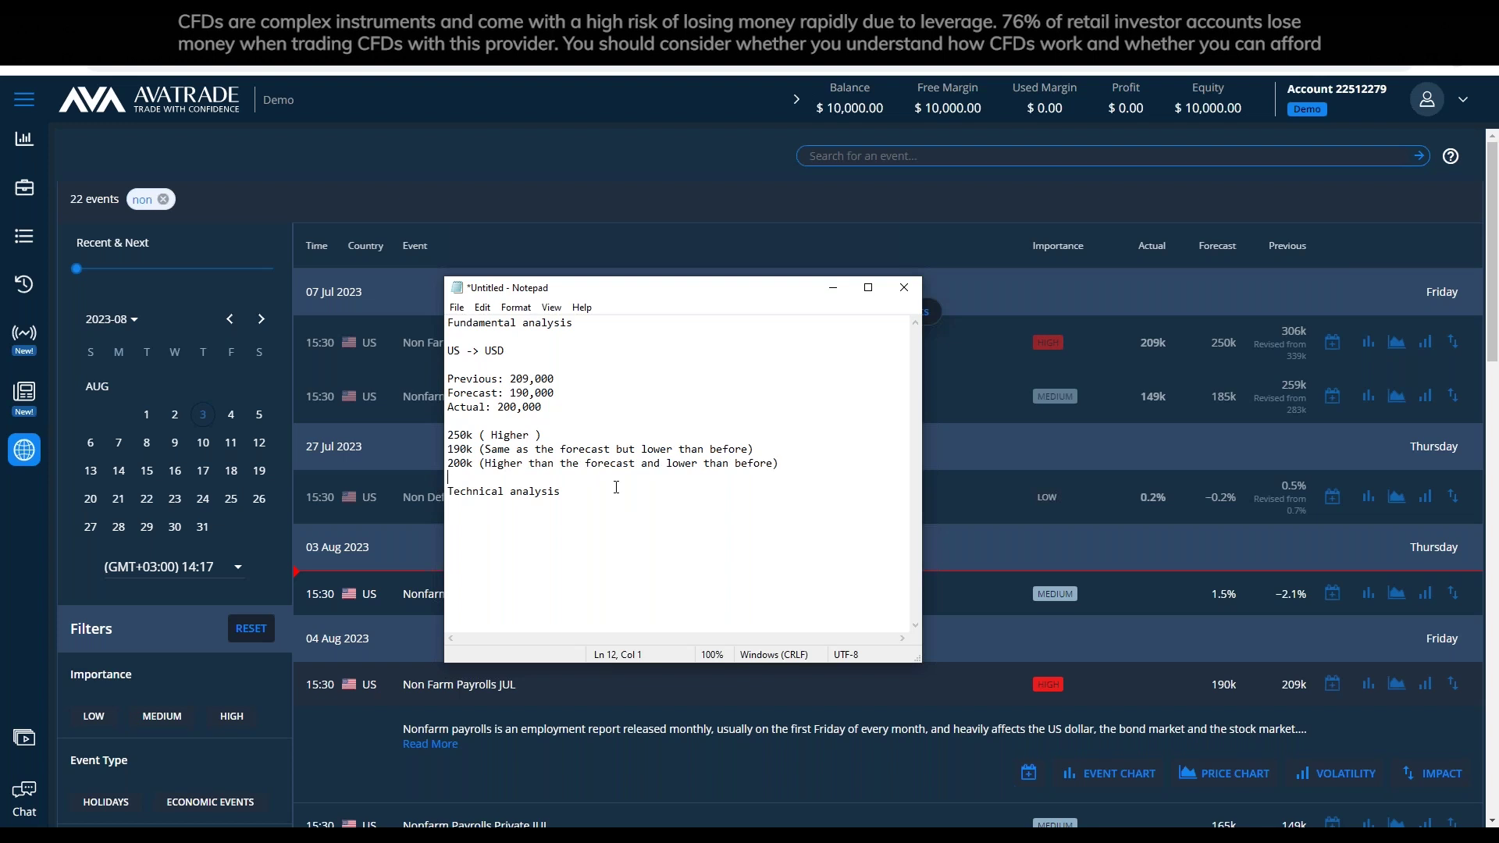
Highlight 200k and the Previous line to compare them.
left_click_drag(473, 463, 448, 463)
left_click_drag(555, 380, 447, 381)
left_click(545, 378)
left_click(470, 463)
left_click_drag(471, 463, 446, 463)
left_click(555, 371)
key("shift+Down")
key("Left")
key("Left")
key("Left")
key("Left")
key("Left")
key("Left")
left_click_drag(581, 377, 422, 379)
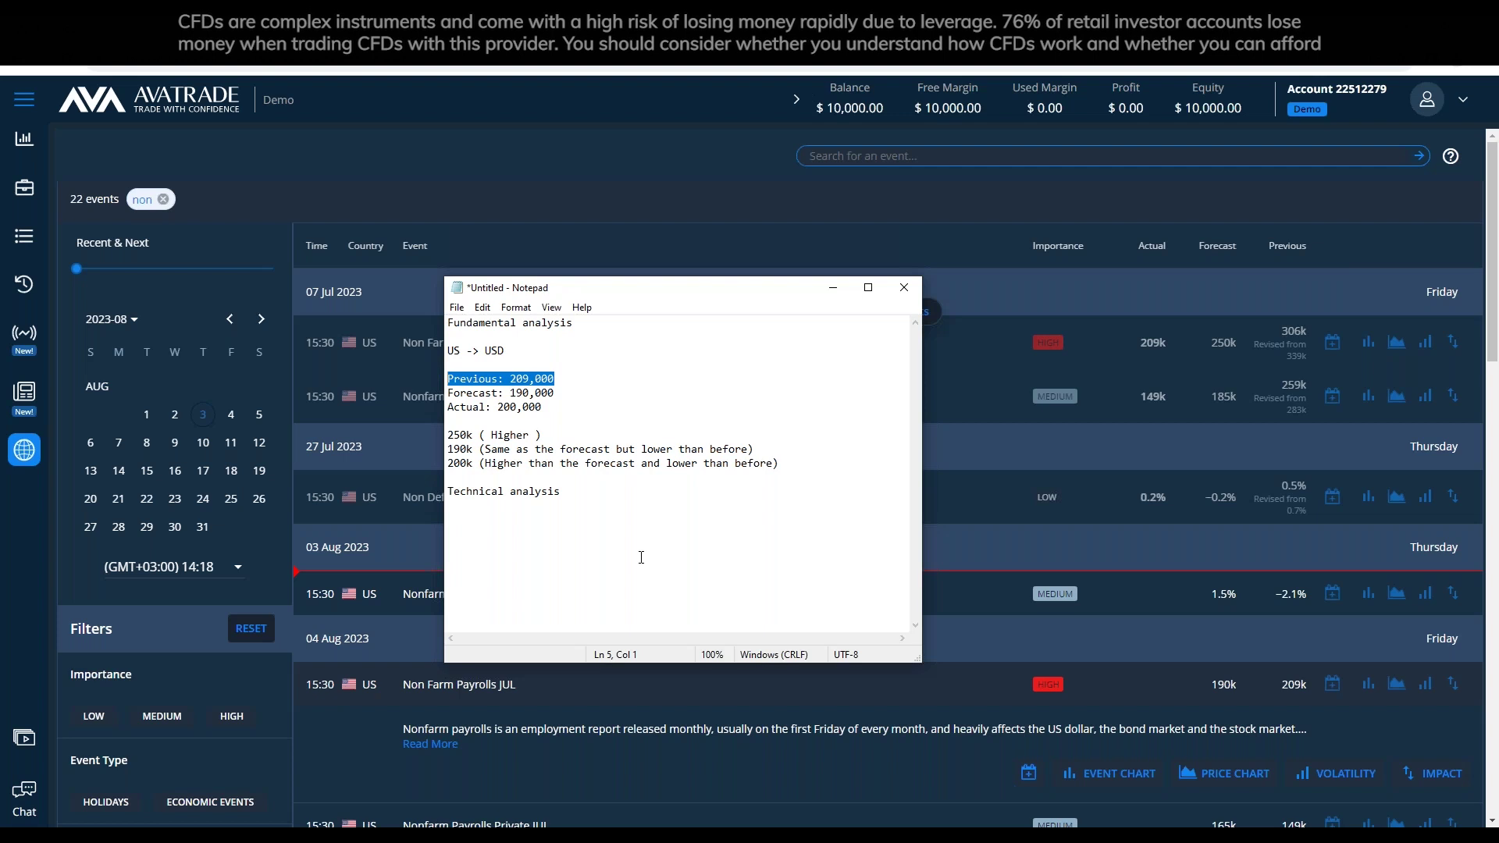
Replace the 'US -> USD' line with Tesla and delete the three scenario lines.
left_click(462, 351)
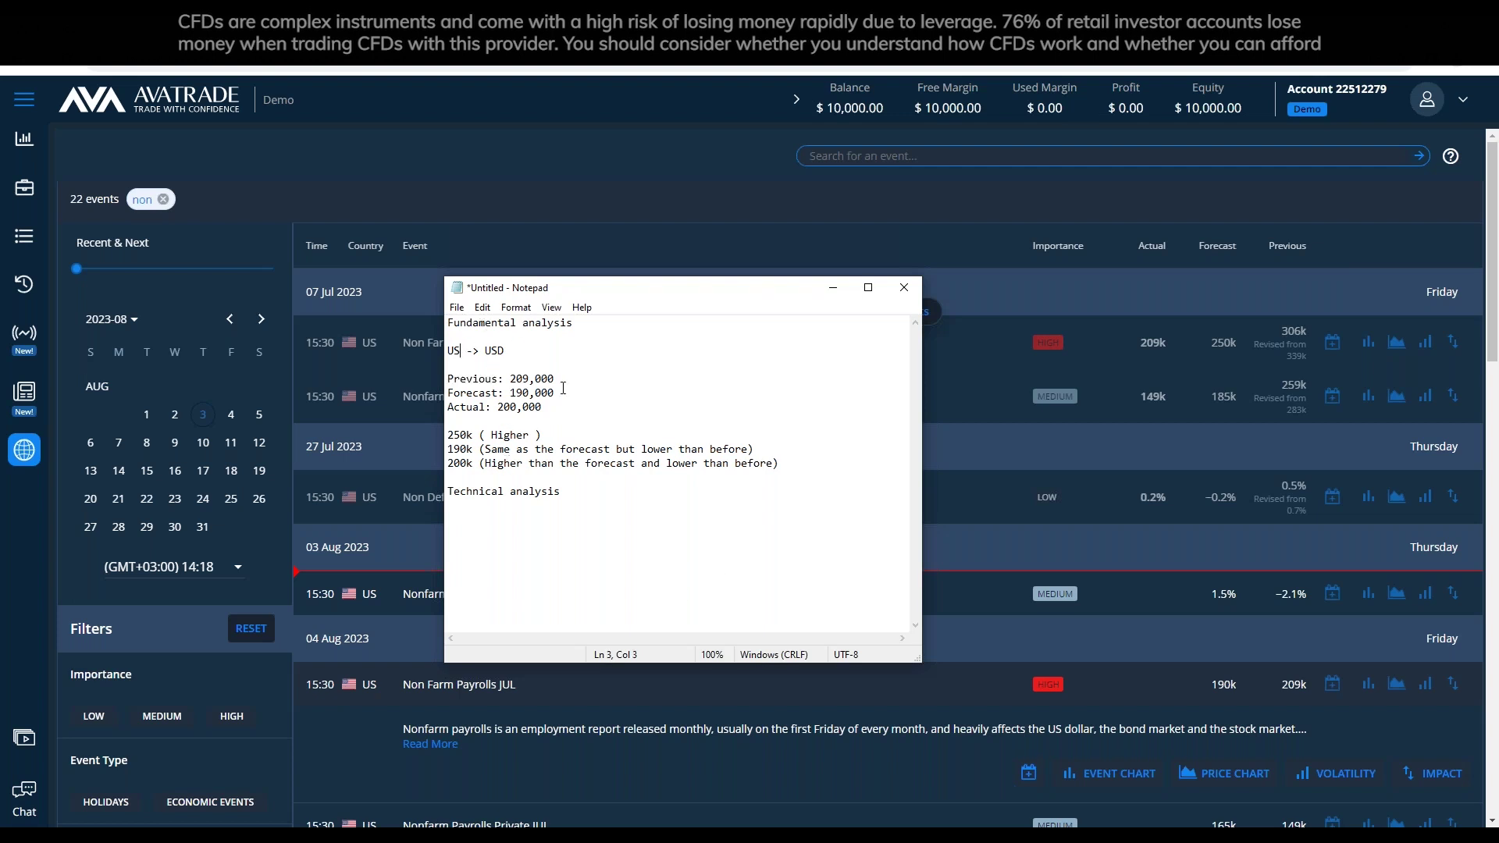
key("Home")
key("shift+End")
key("BackSpace")
key("BackSpace")
type("Tesla")
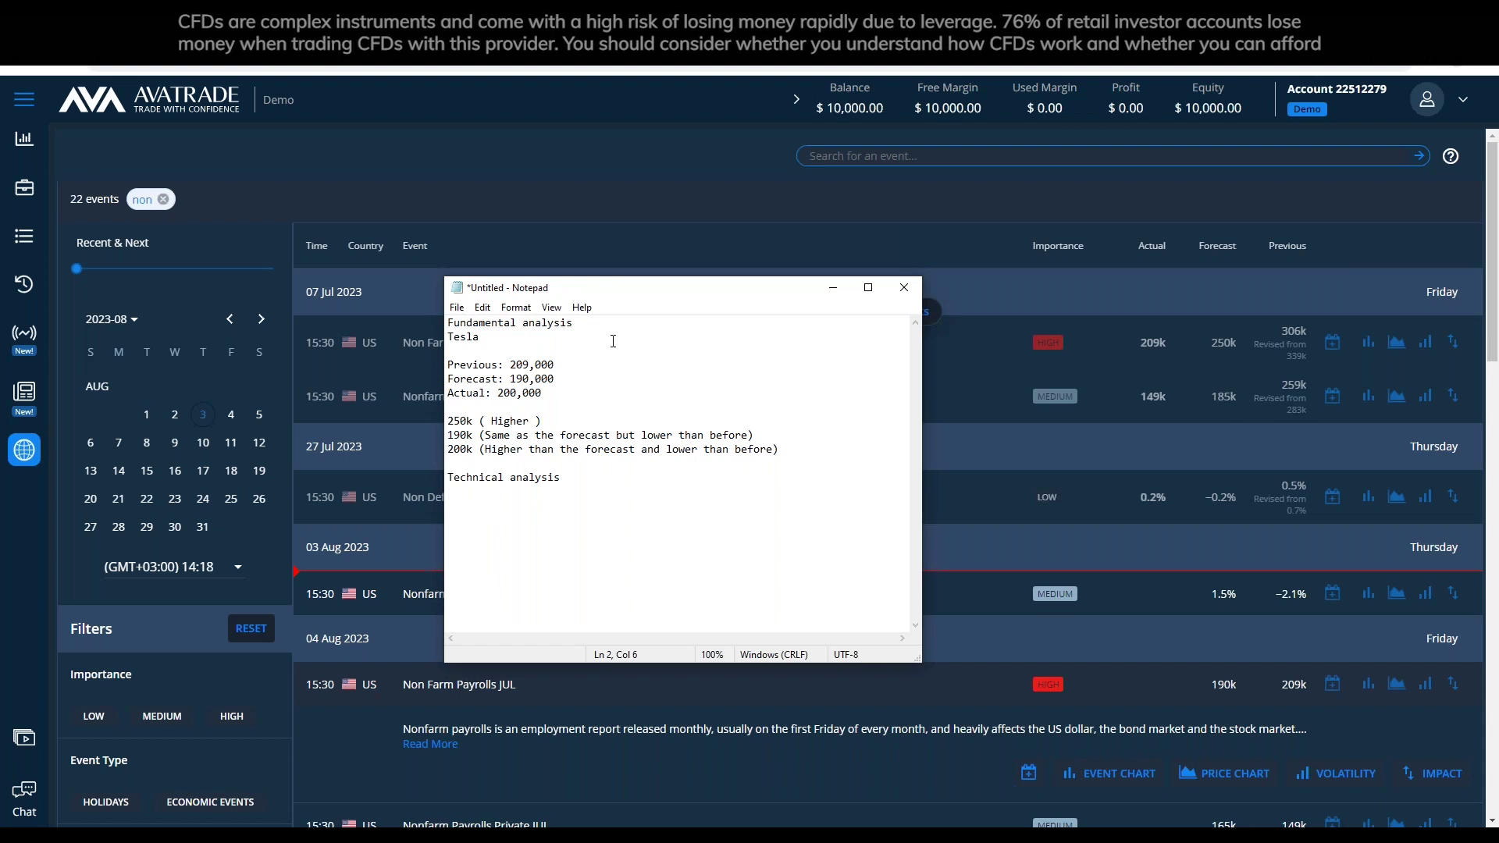
key("Home")
key("Return")
left_click(620, 425)
left_click_drag(791, 475, 449, 434)
key("BackSpace")
Set Previous to 10,000,000$, Forecast to 11,000,000$ and Actual to 12,000,000$.
double_click(522, 383)
type("10,0000")
key("BackSpace")
type(",000$")
left_click_drag(580, 378, 513, 406)
key("ctrl+c")
key("ctrl+v")
type("1")
key("ctrl+v")
type("2")
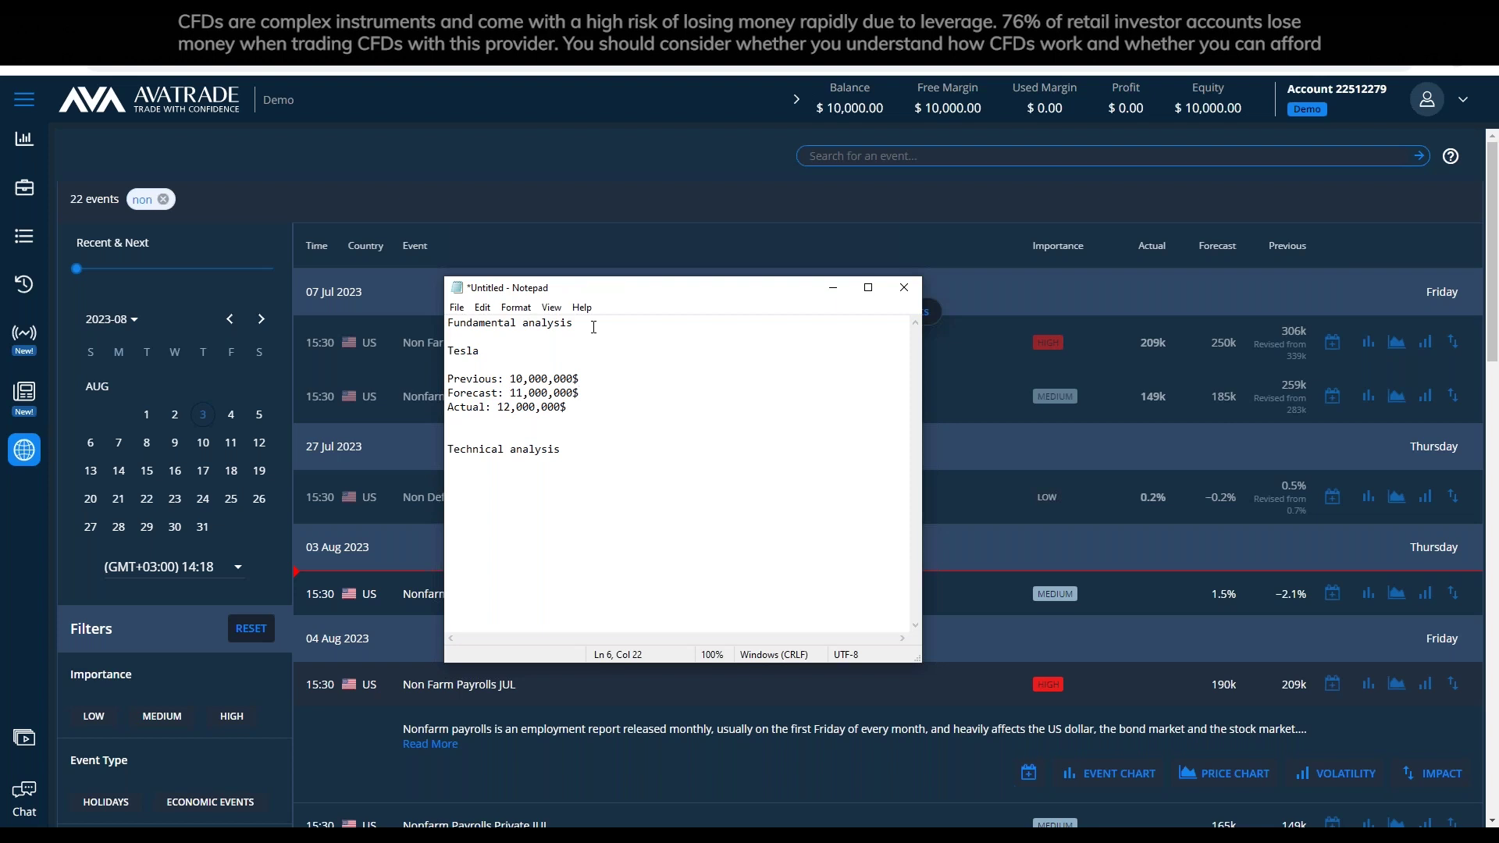
Remove the extra blank lines around the Tesla block and Technical analysis.
left_click_drag(628, 406, 448, 350)
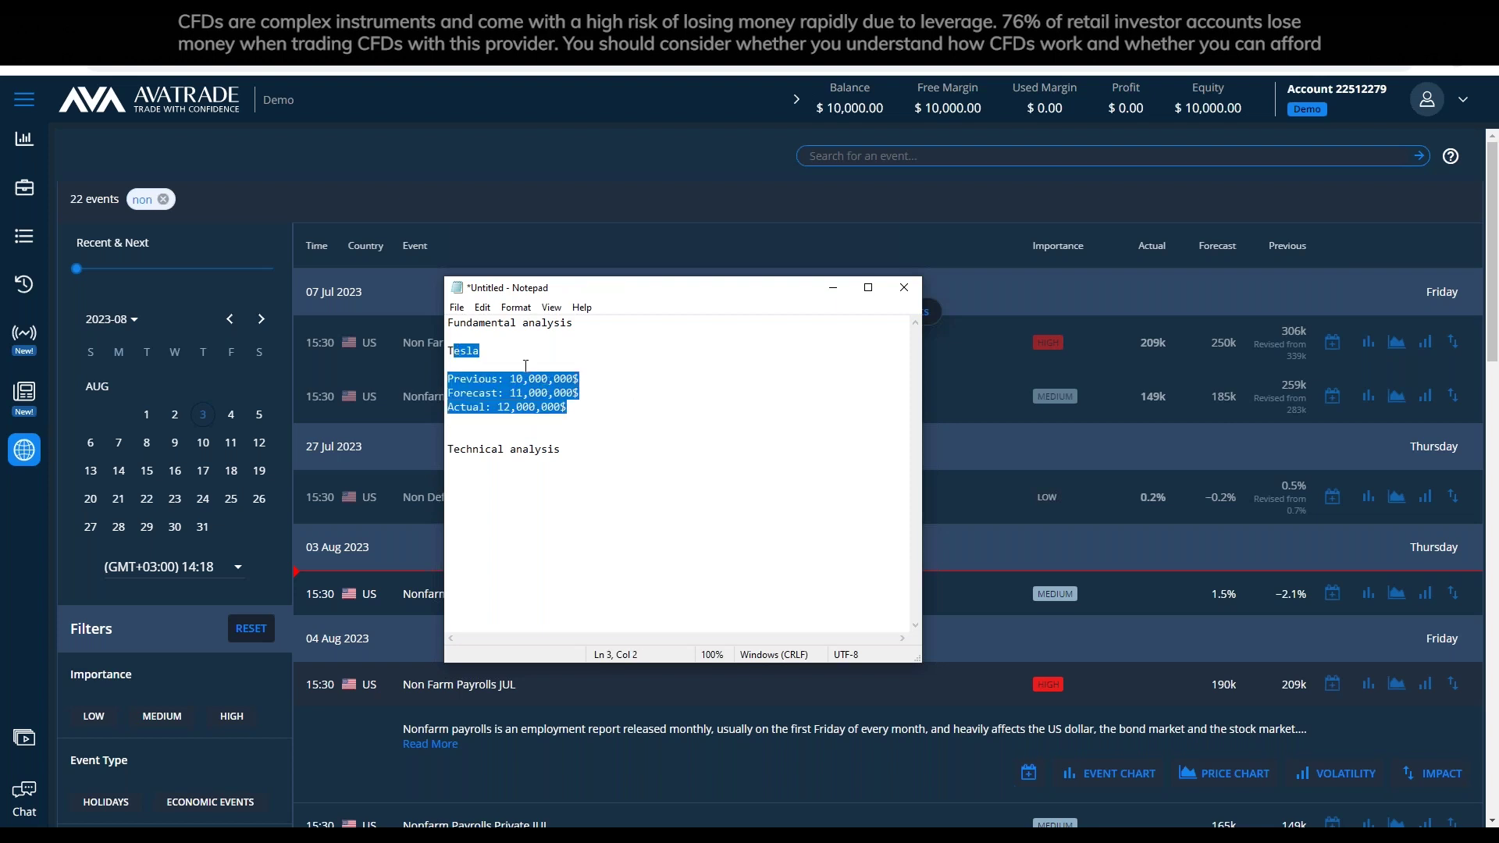
key("BackSpace")
key("BackSpace")
key("BackSpace")
key("ctrl+z")
key("ctrl+z")
key("ctrl+z")
key("Delete")
key("Up")
key("Up")
key("Up")
key("Up")
key("BackSpace")
key("Down")
key("Down")
key("Down")
key("Down")
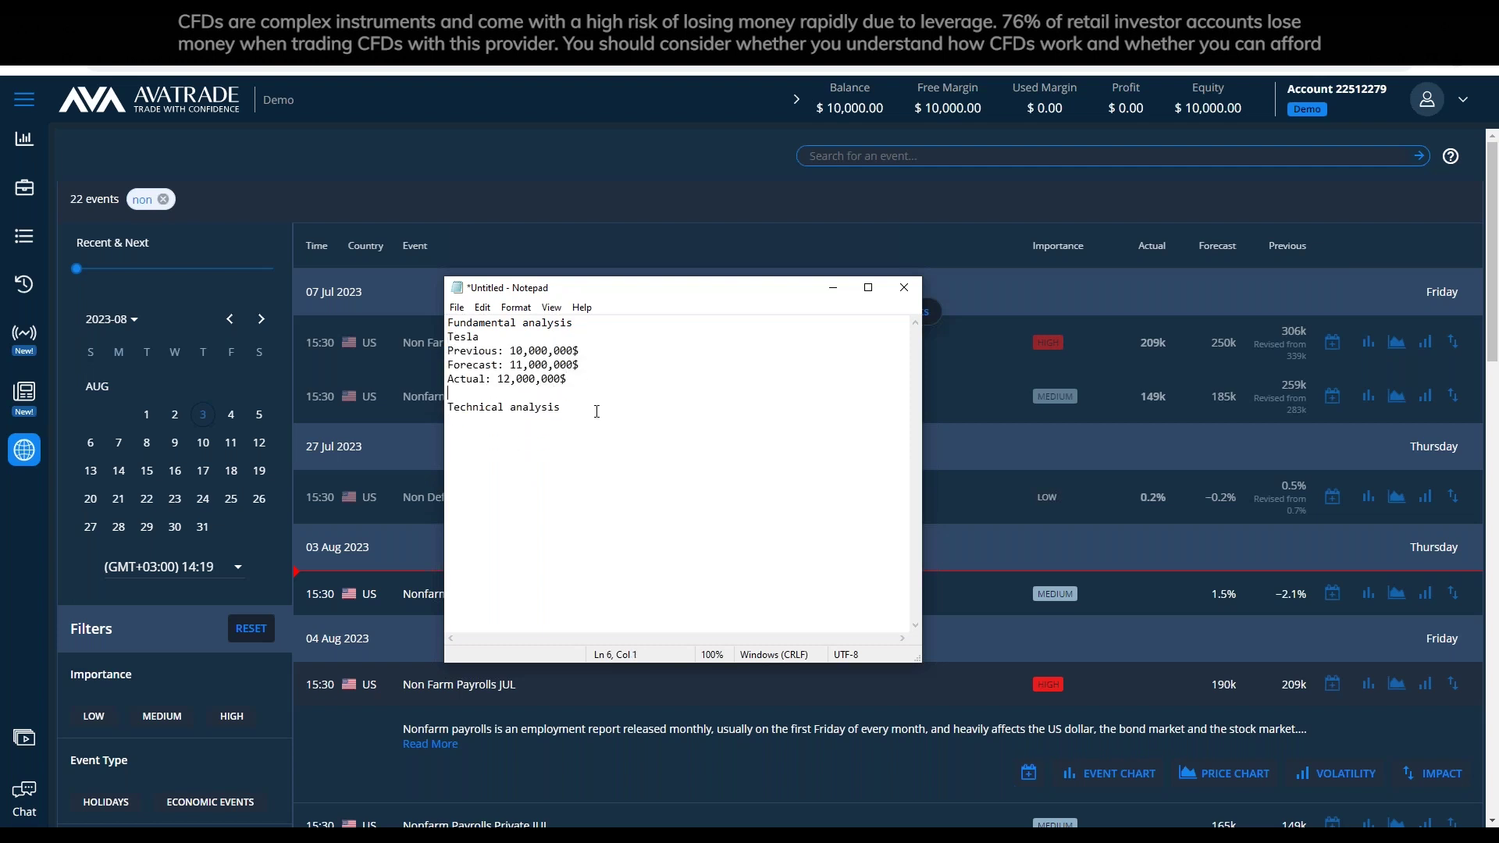
key("Return")
Add a '??????' line under Technical analysis in the notes.
left_click(833, 287)
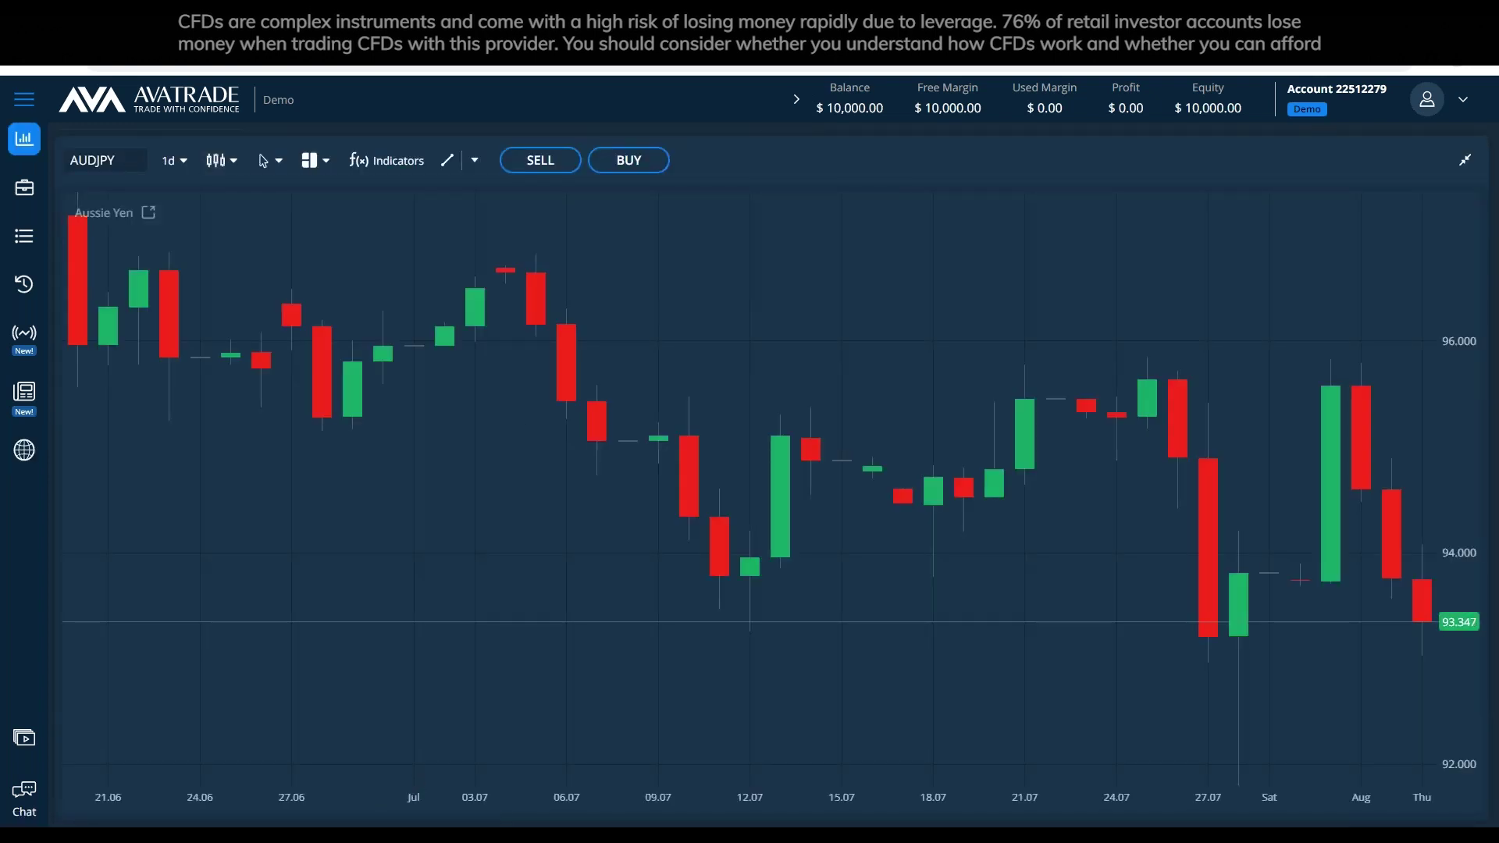
key("alt+Tab")
left_click(659, 434)
type("??????")
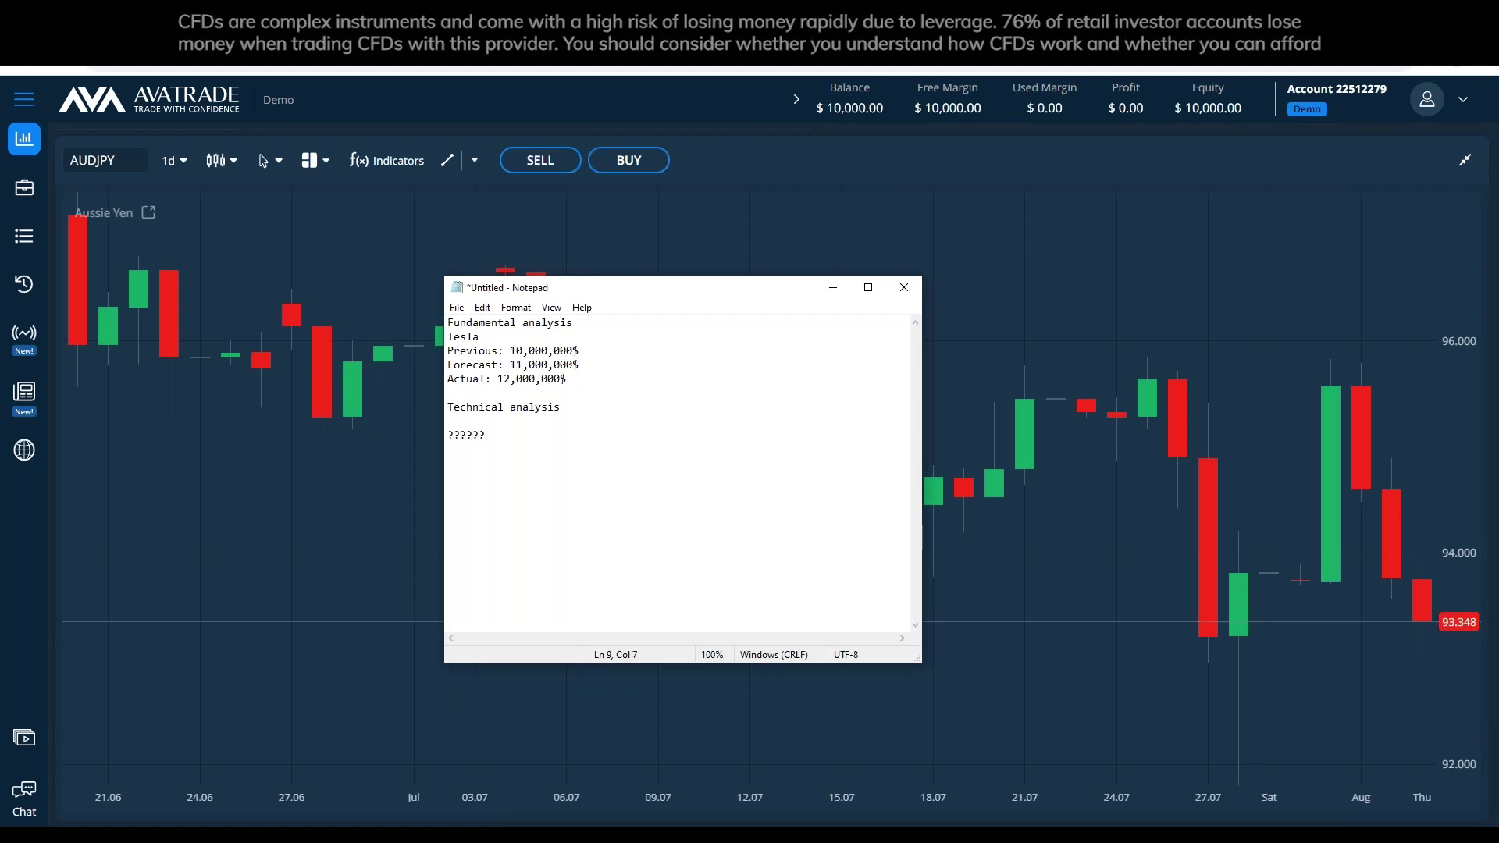
Browse Commodities > Energies in the symbol list and load the CrudeOIL chart.
left_click(833, 287)
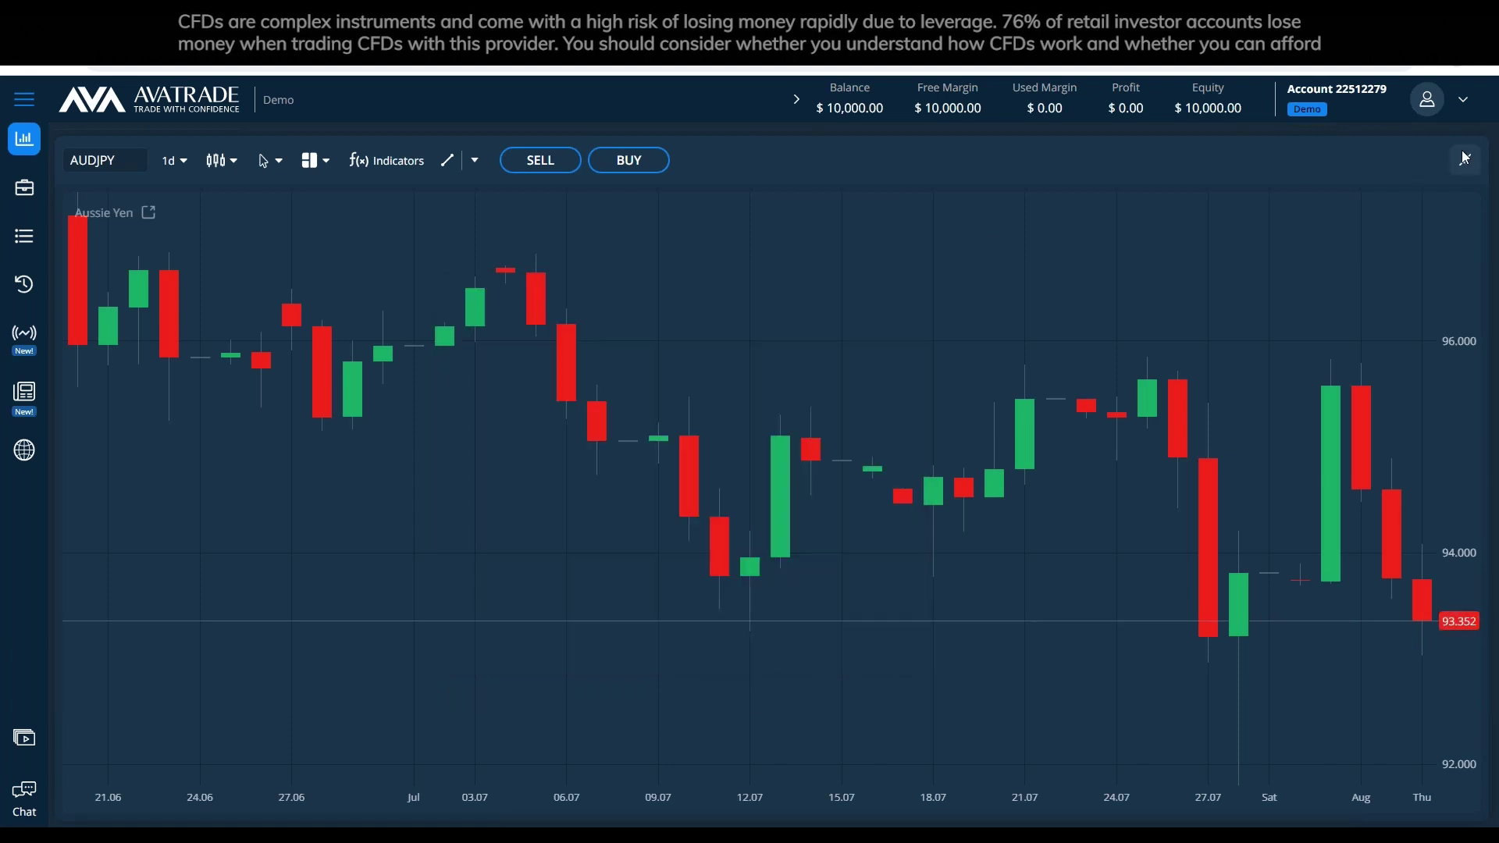
left_click(1465, 158)
scroll(155, 275, "down", 1)
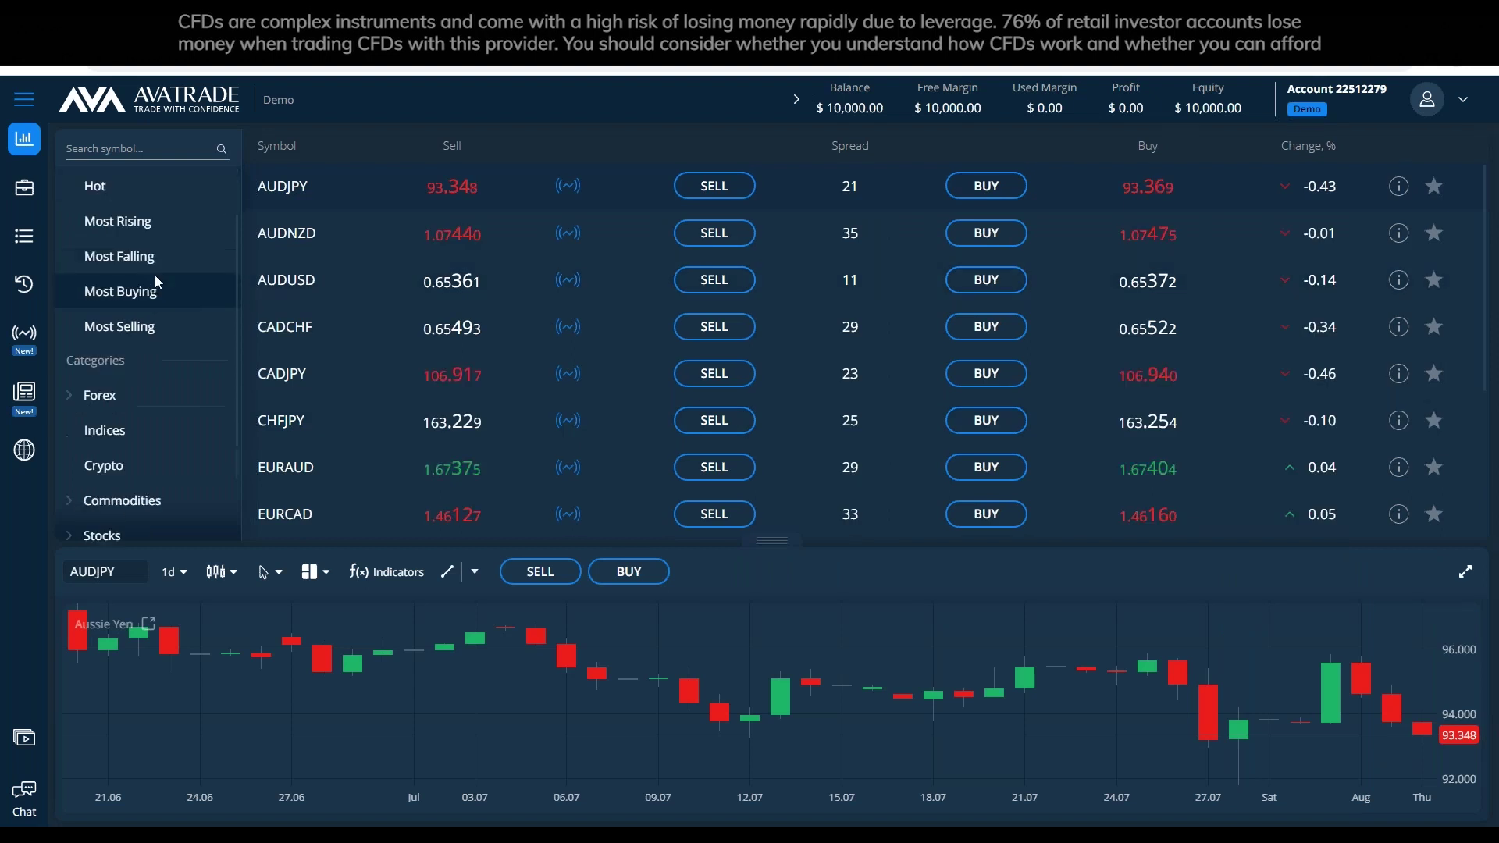
scroll(155, 275, "down", 1)
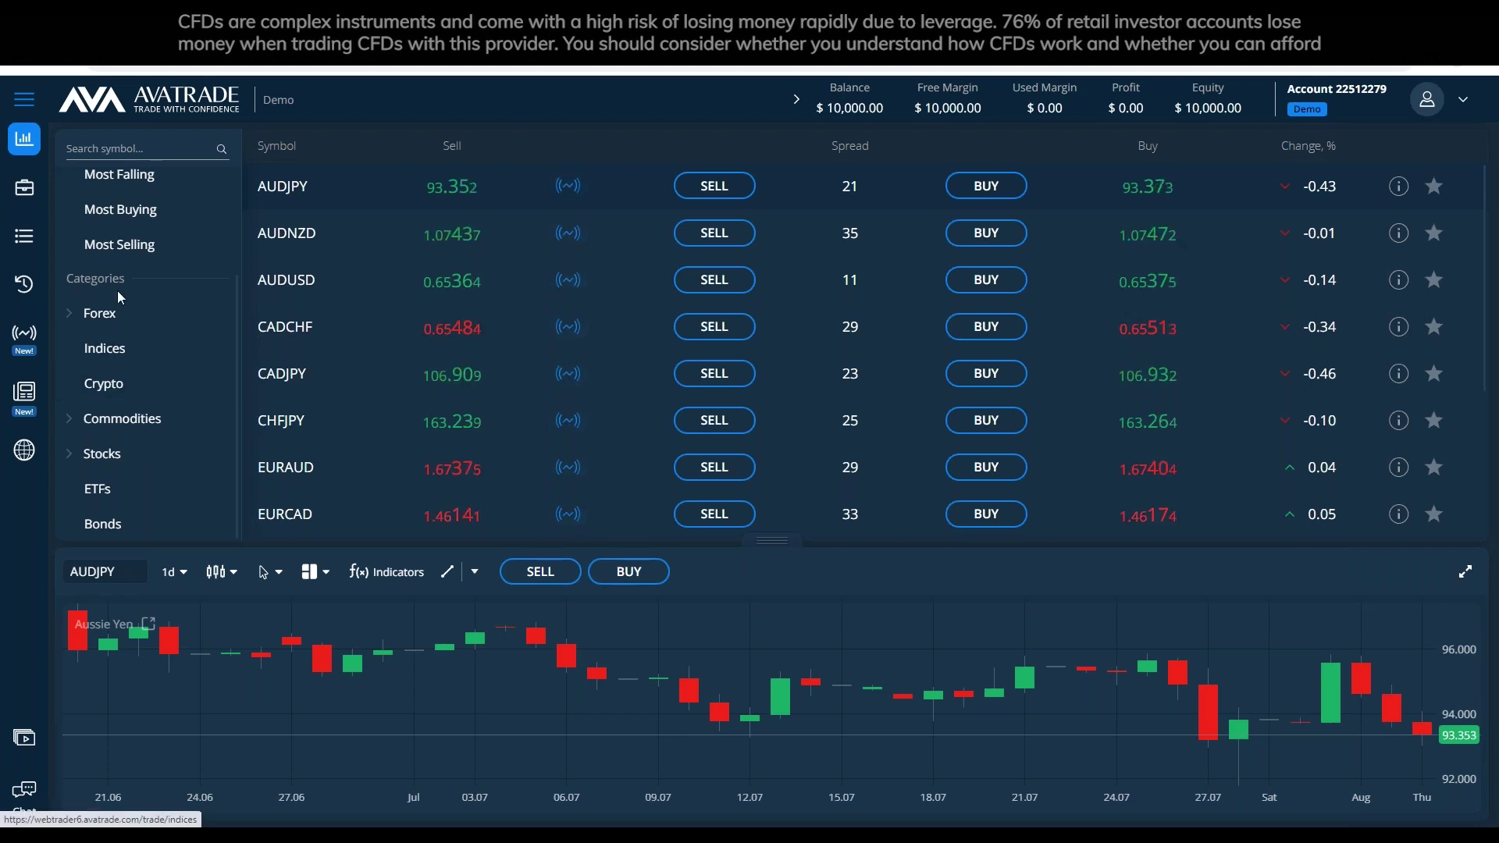
left_click(121, 419)
scroll(102, 489, "down", 1)
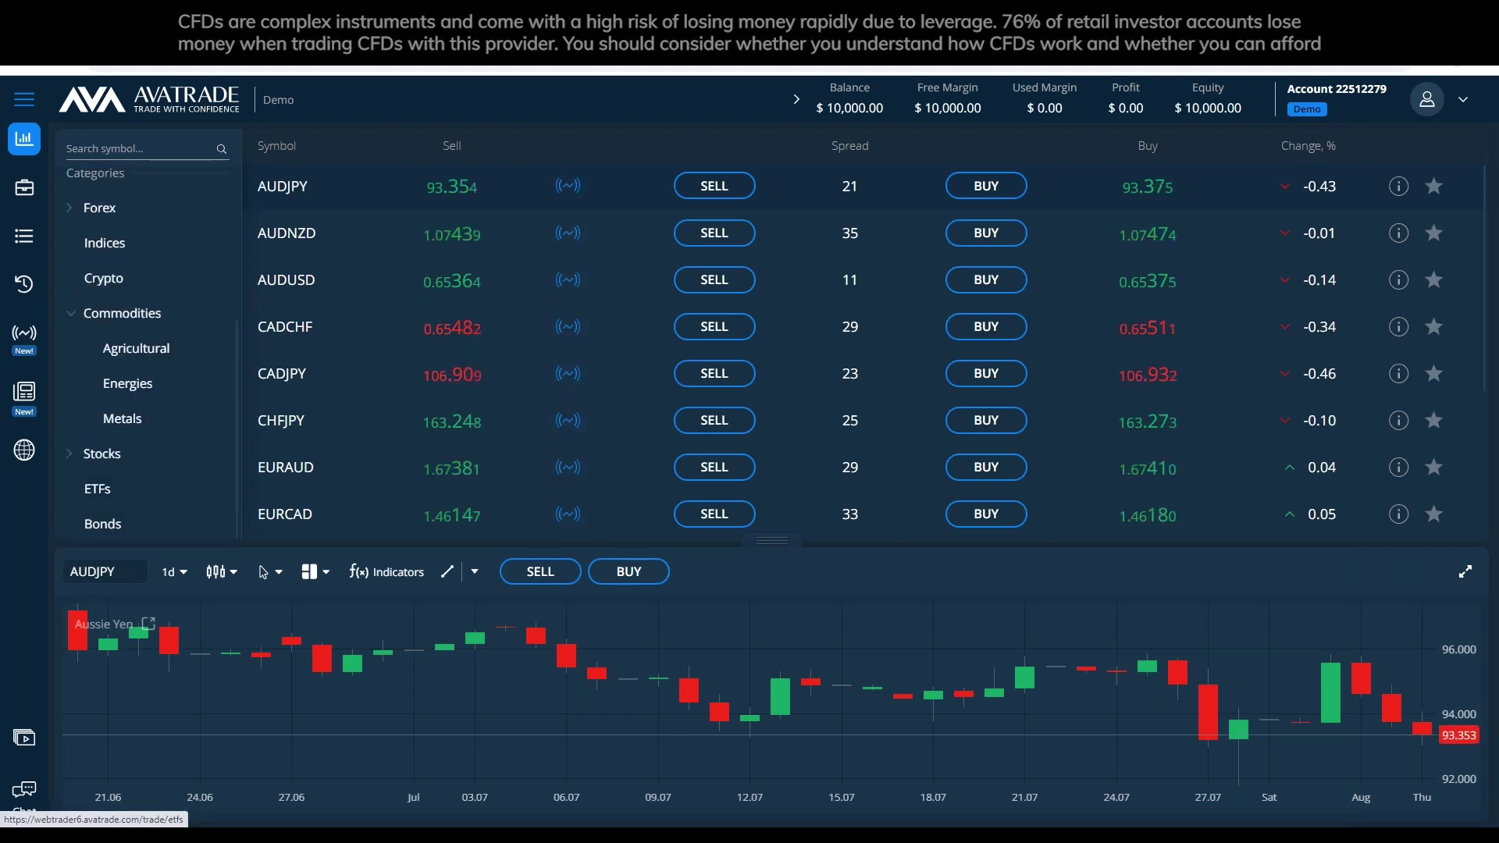
left_click(126, 390)
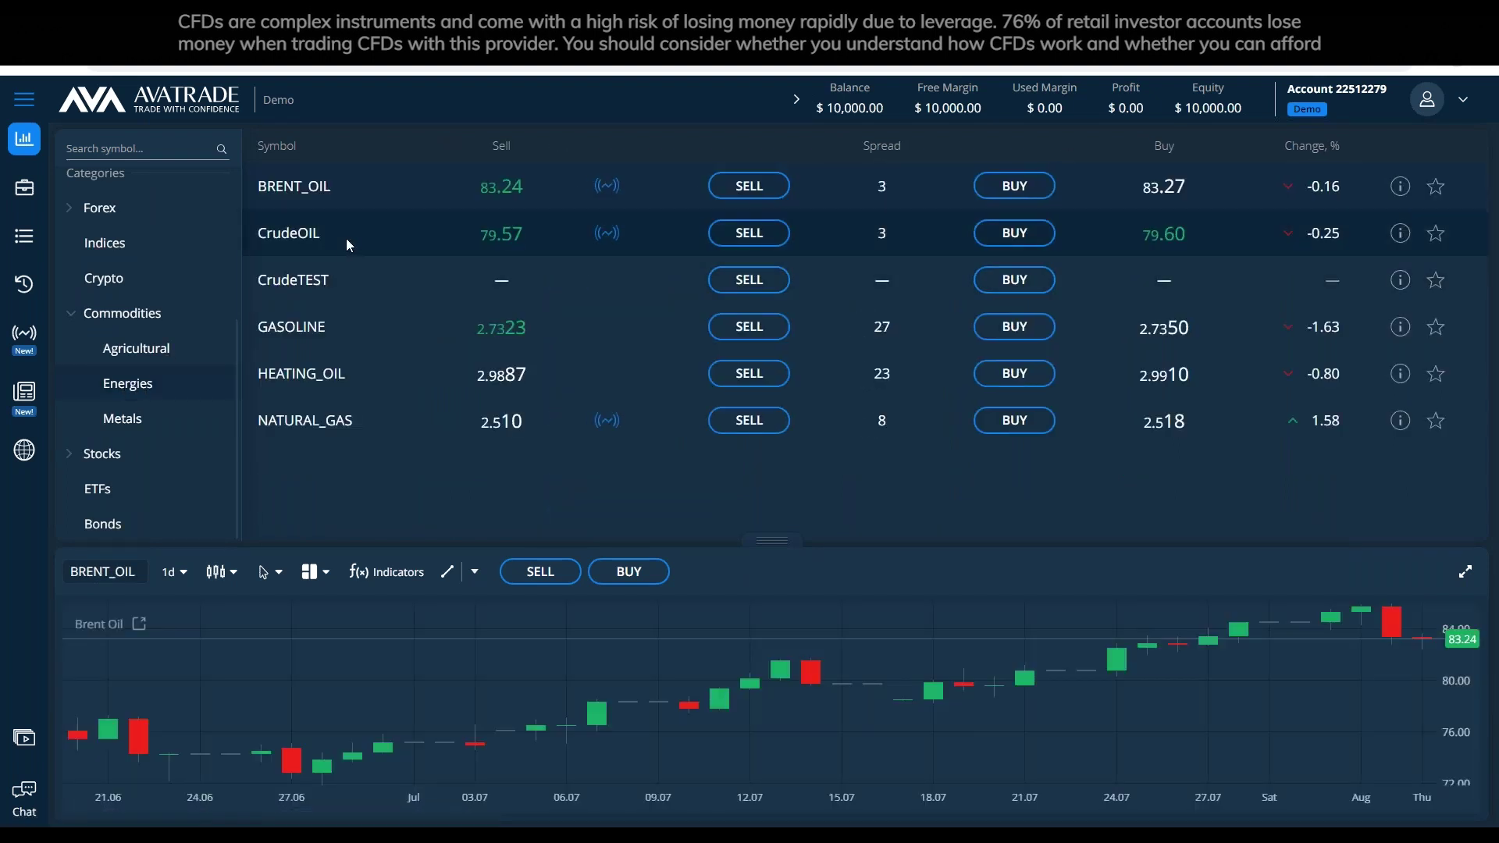
left_click(346, 237)
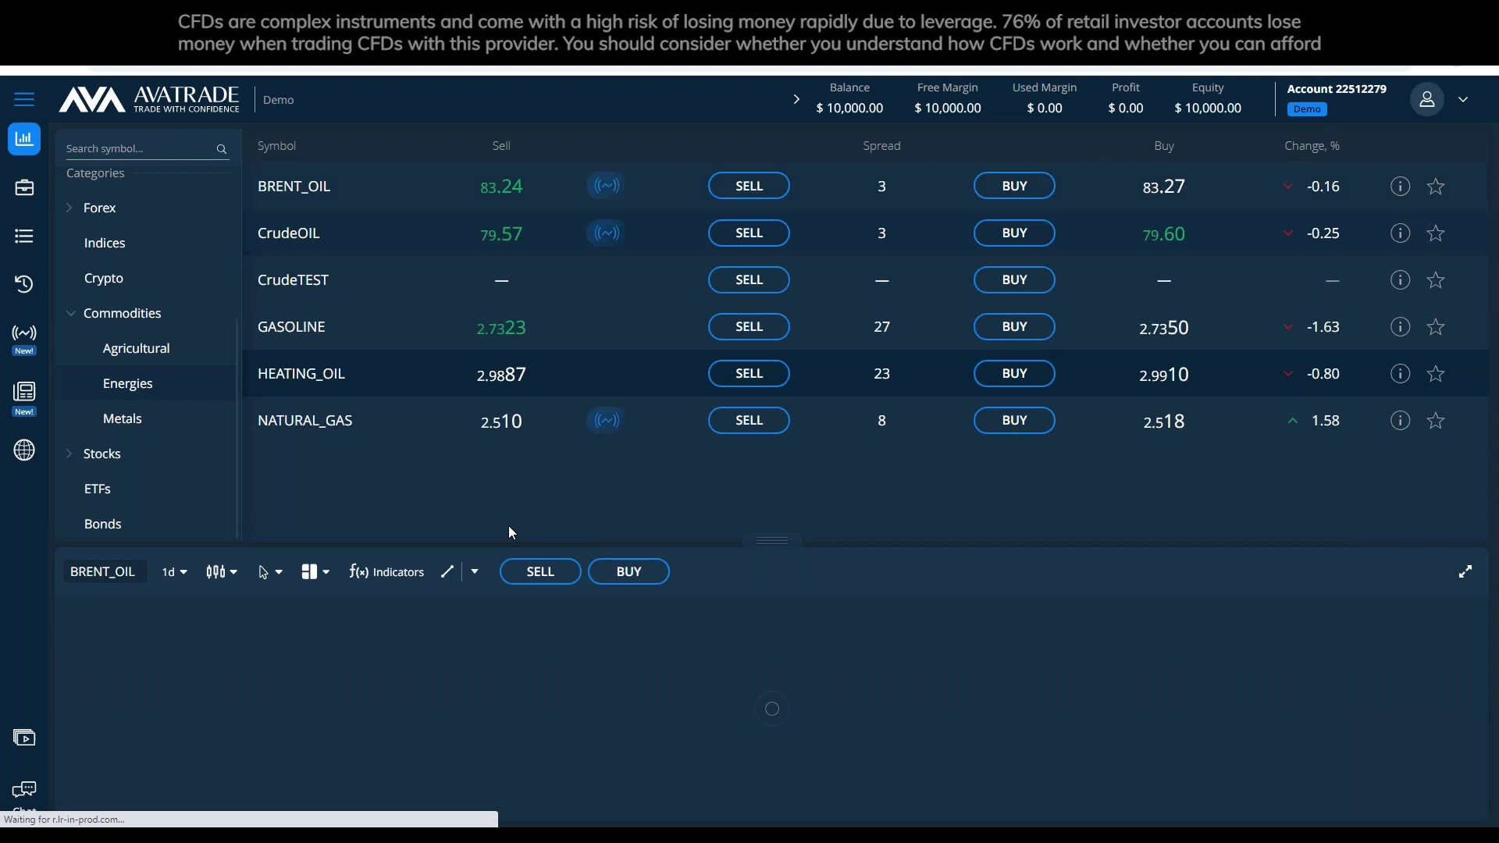
Maximize the CrudeOIL chart and switch it to 1w weekly candles.
left_click(1466, 572)
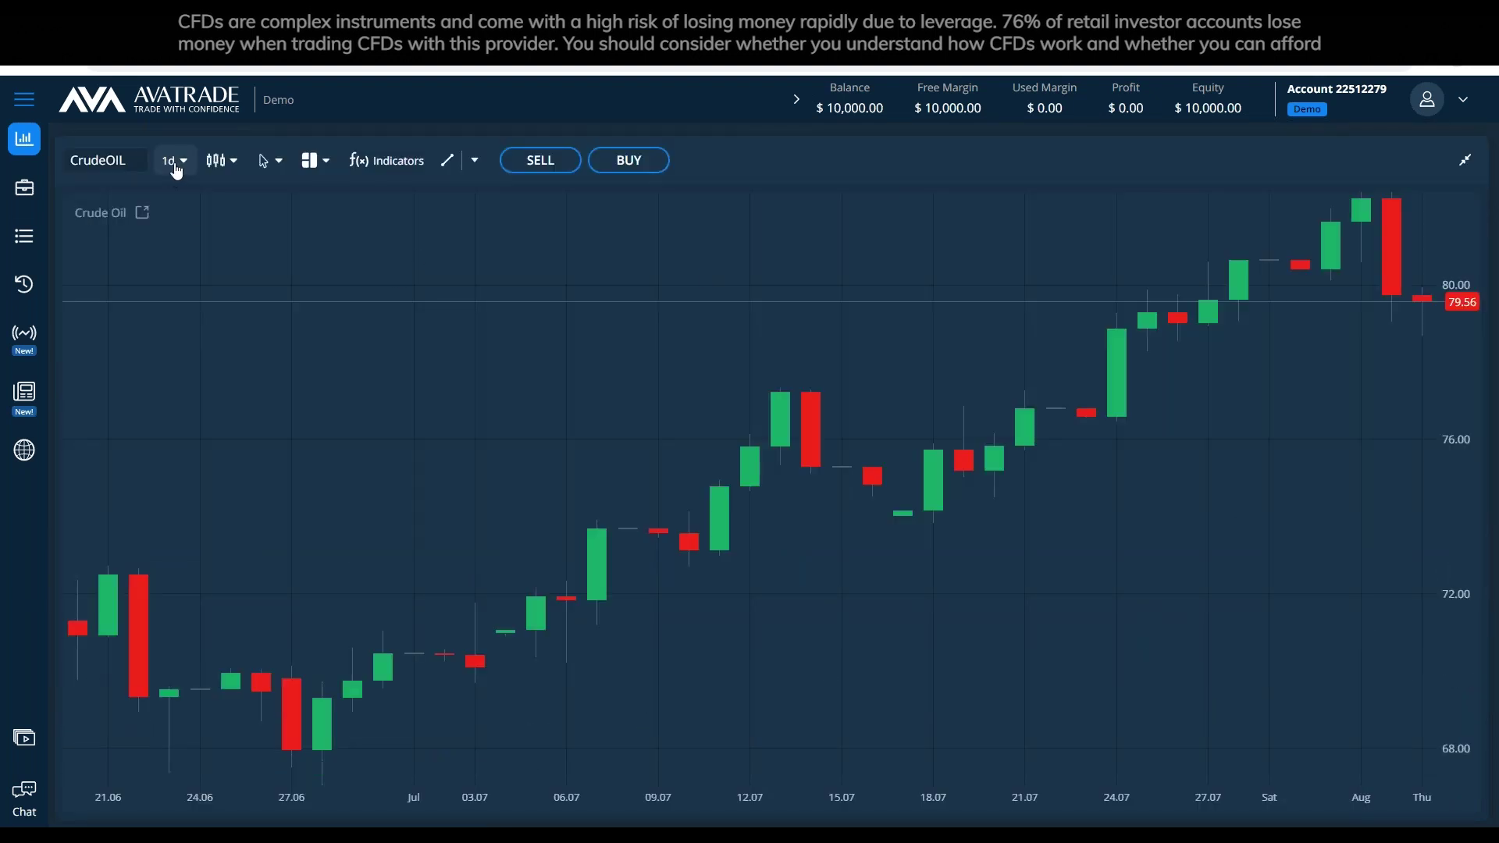
left_click(176, 170)
scroll(186, 286, "down", 3)
left_click(189, 313)
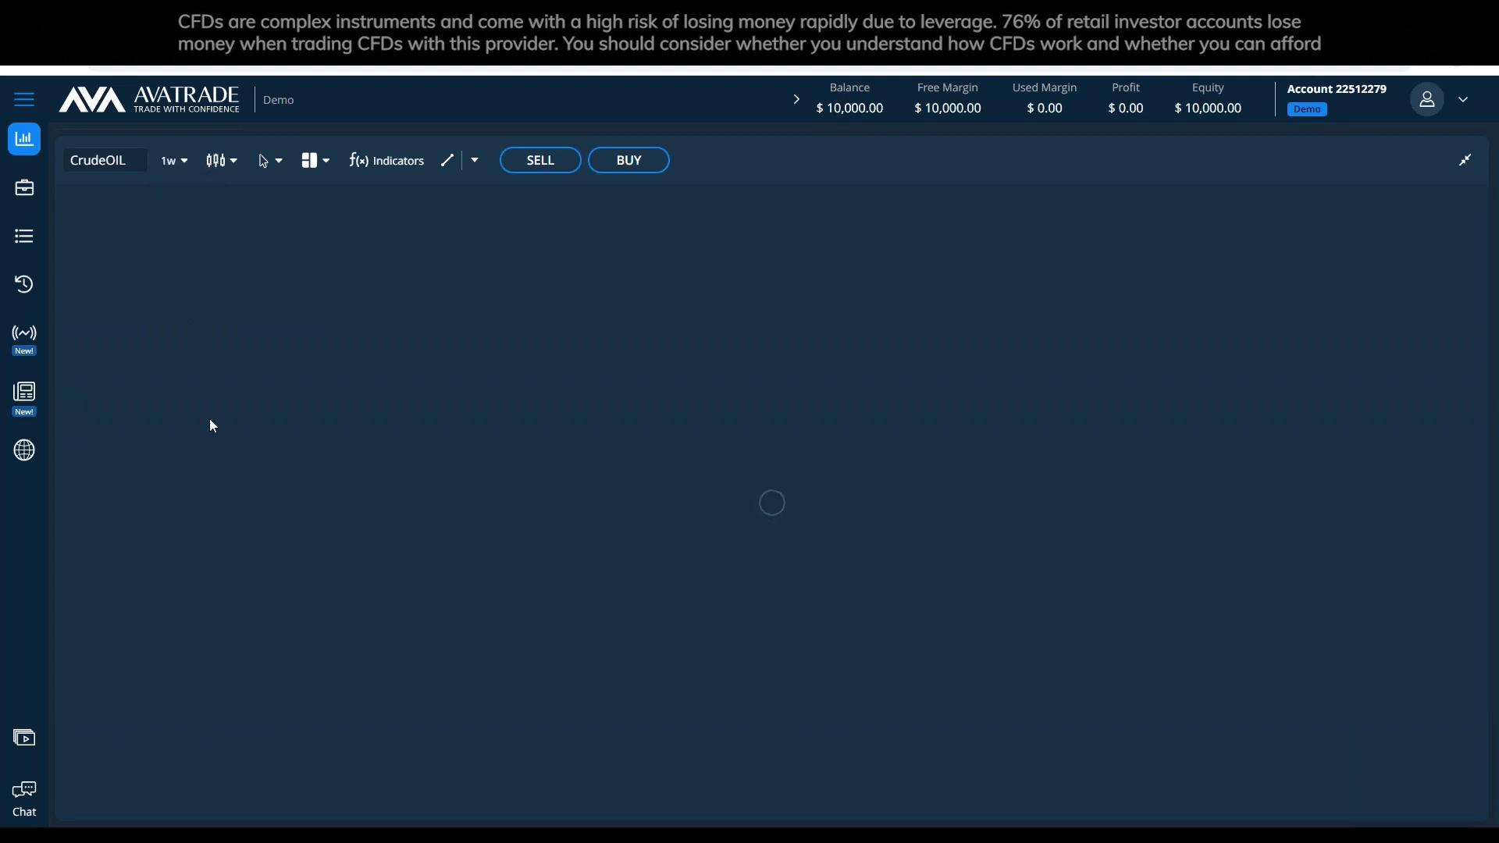
Draw a trial price line, settle it at 83.53, delete it, and switch to PowerPoint.
left_click(474, 160)
left_click(485, 227)
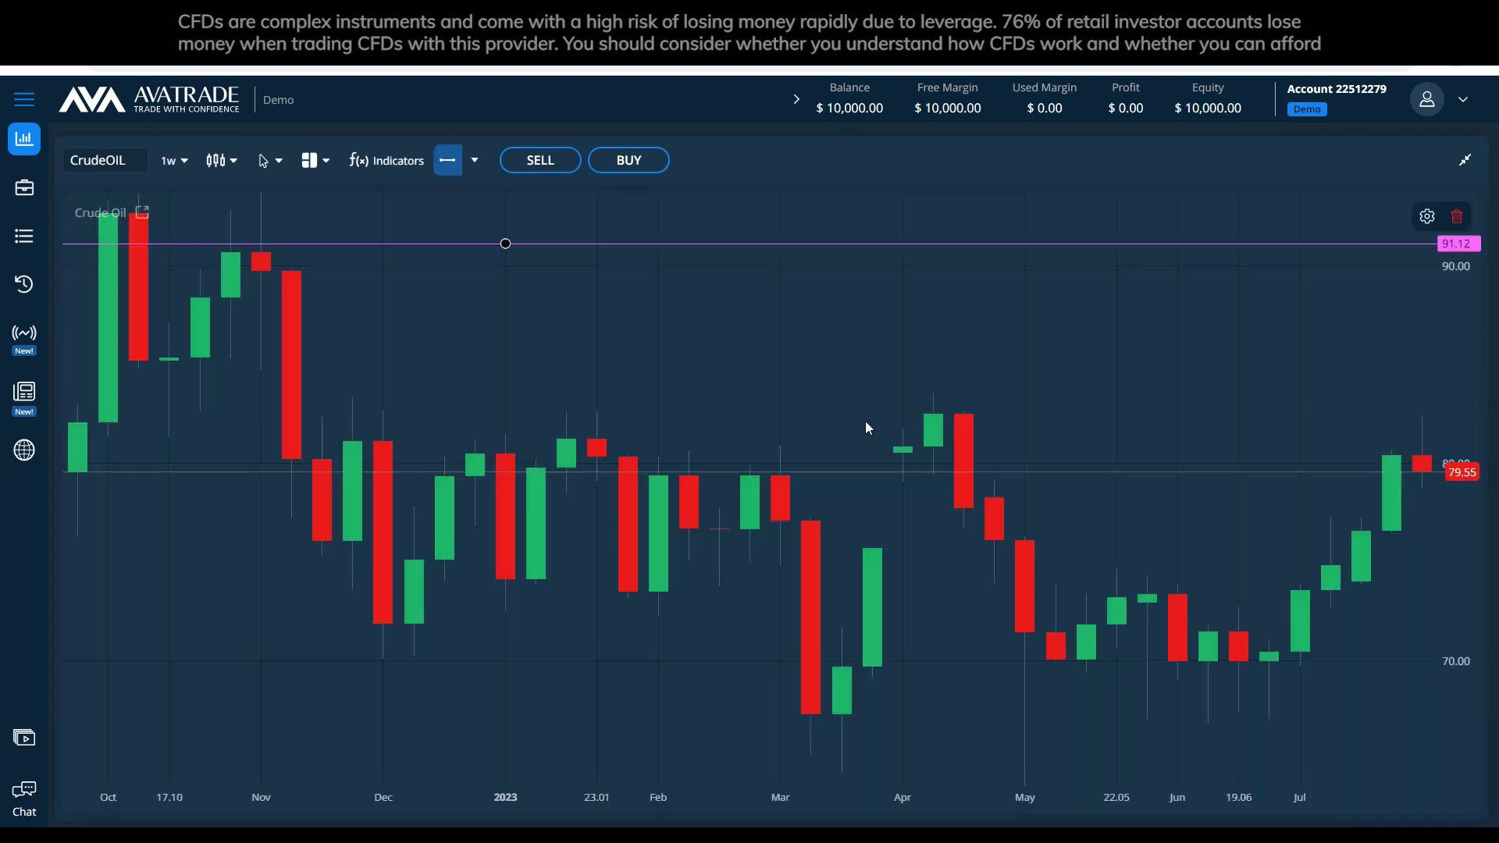
left_click(1038, 396)
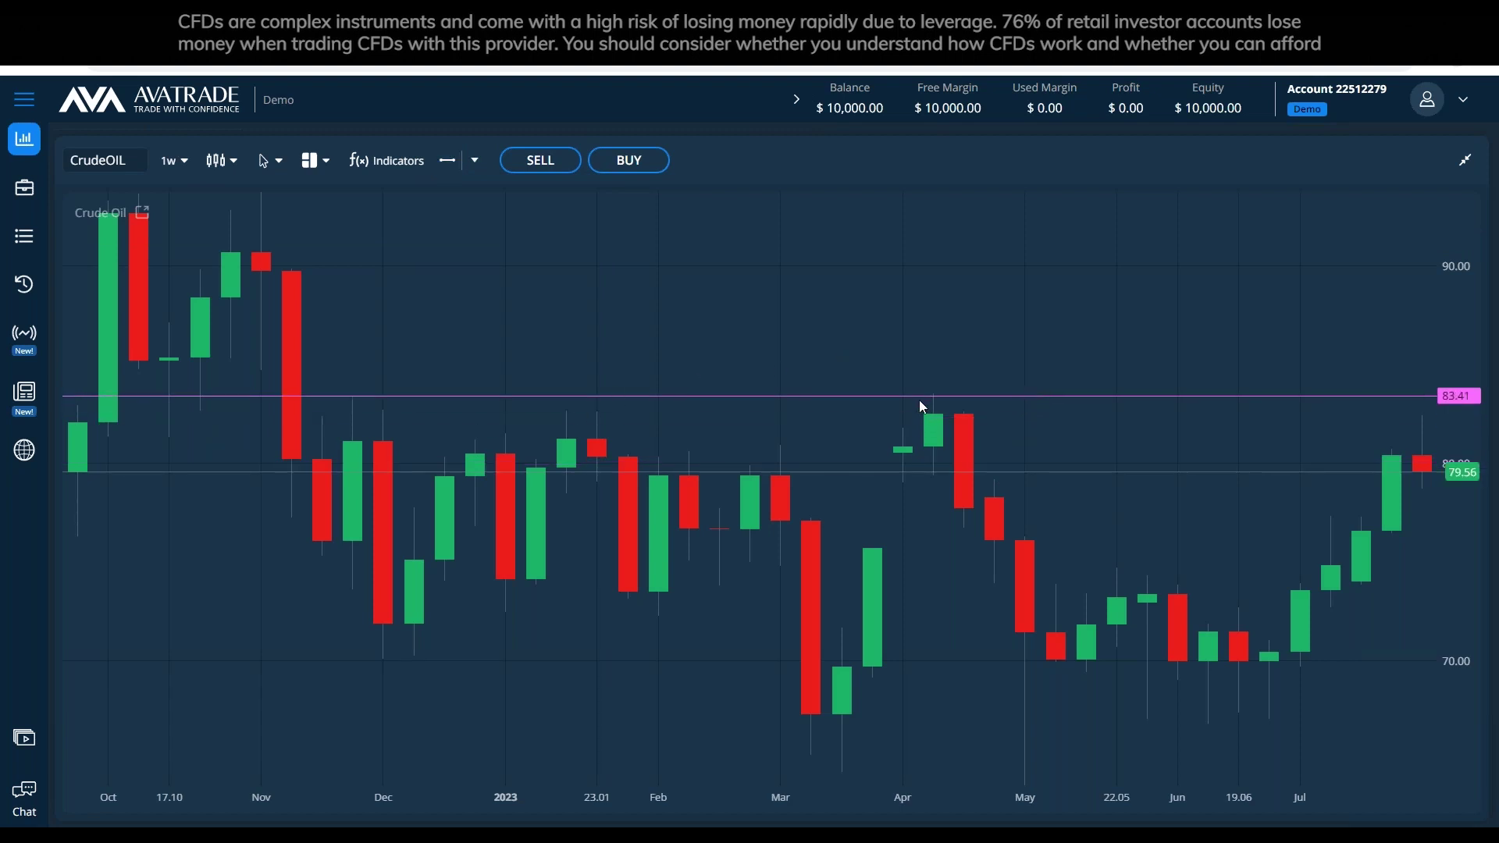
left_click_drag(933, 397, 954, 396)
left_click_drag(914, 398, 913, 391)
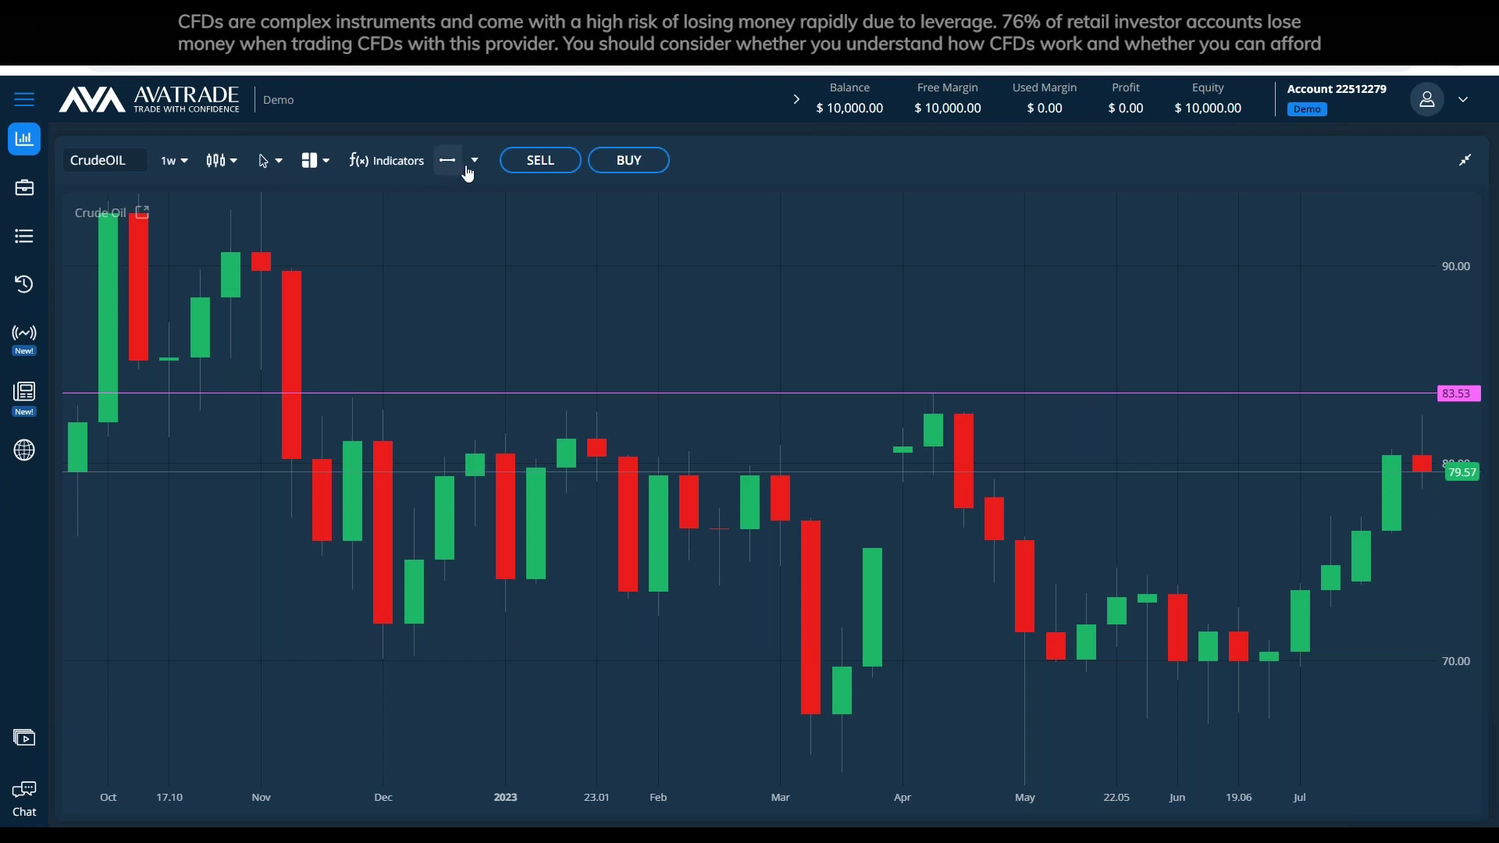
left_click(700, 394)
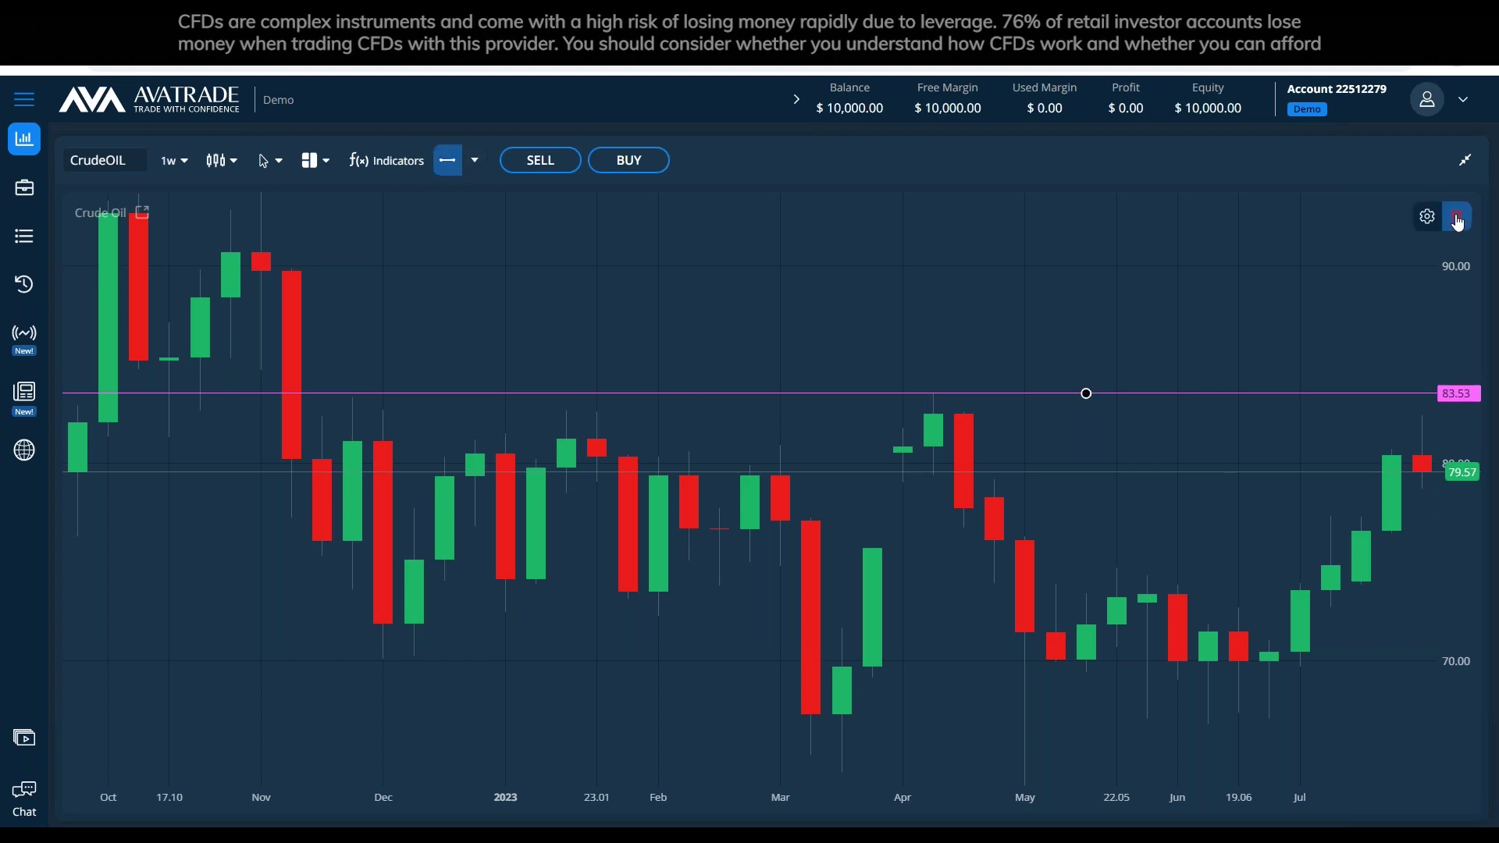
left_click(1458, 212)
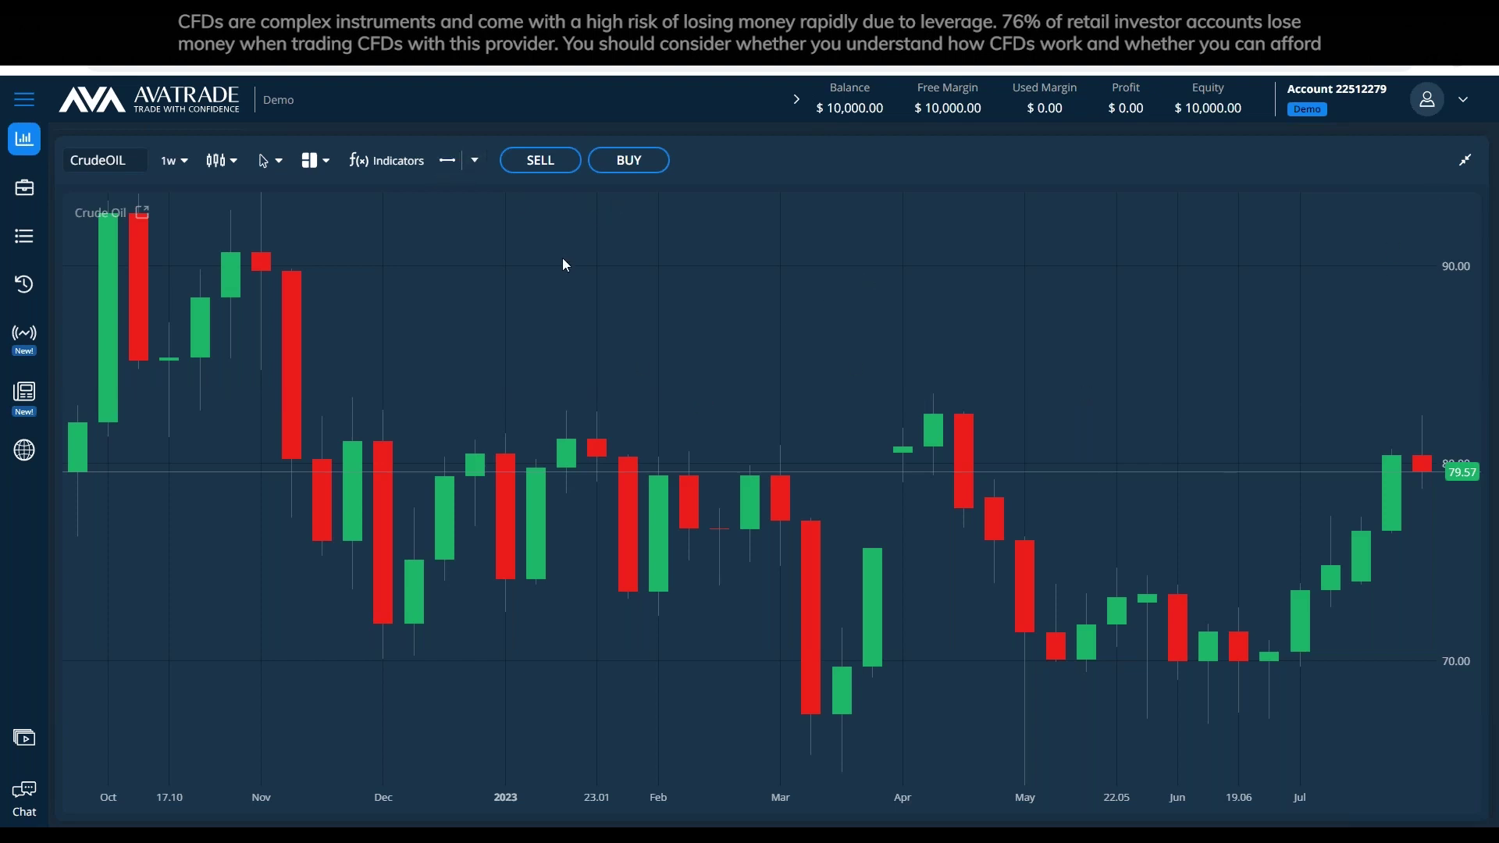
key("alt+Tab")
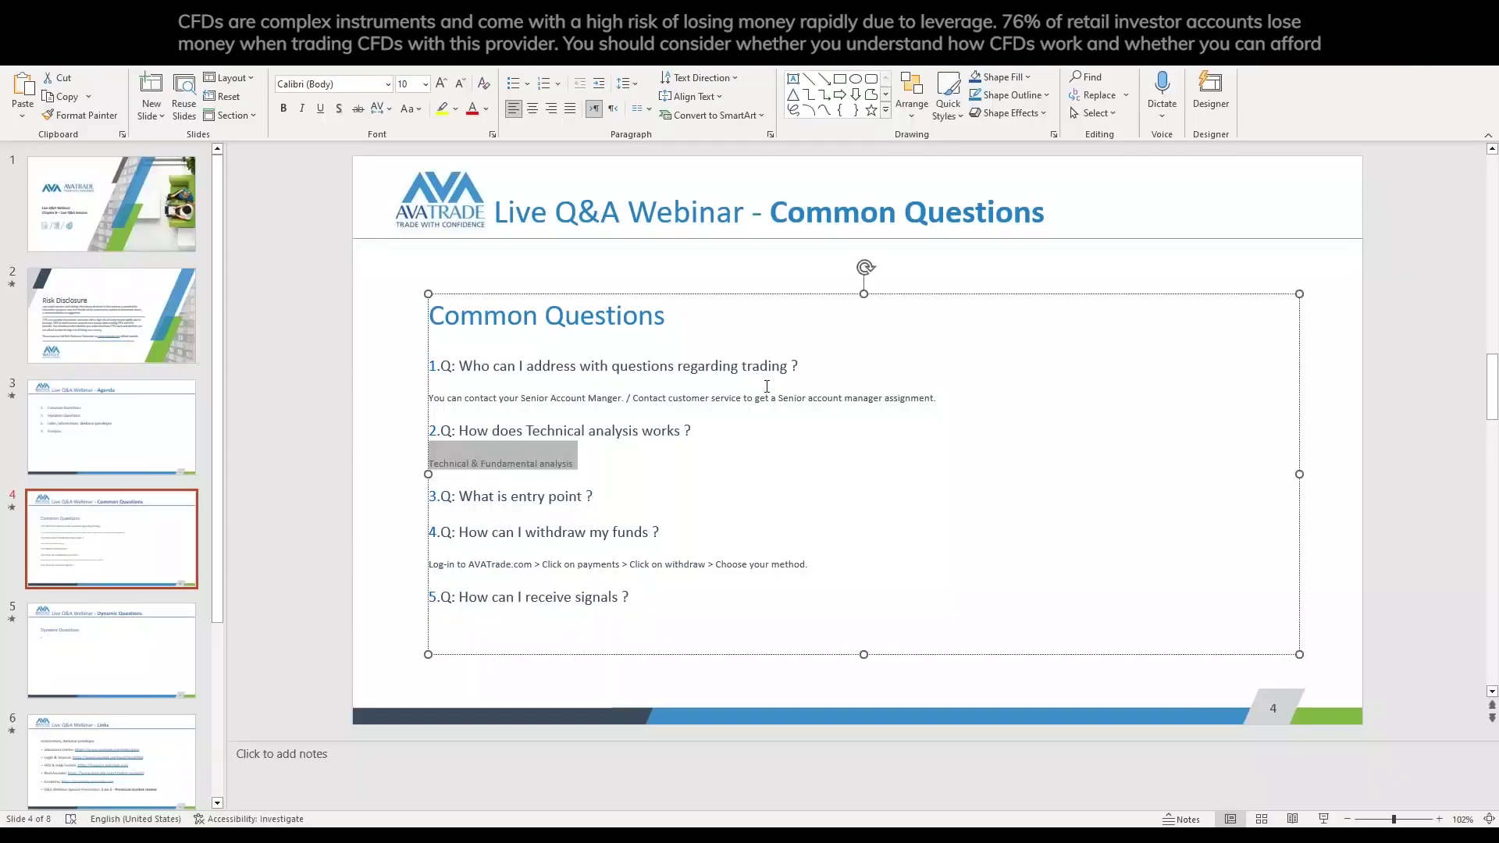
Clear the selection in the slide 4 answers text.
left_click(649, 438)
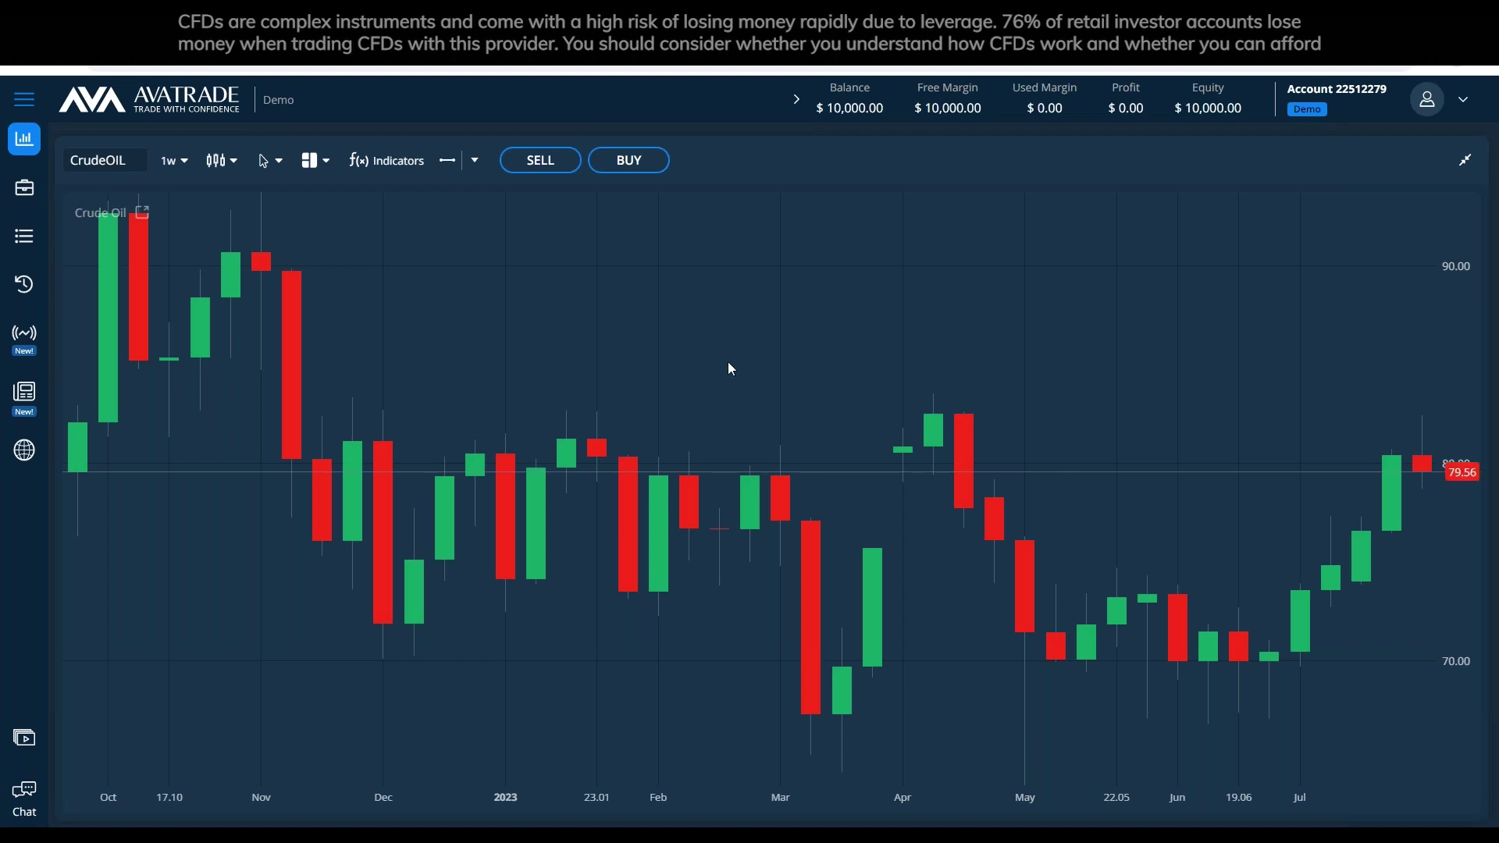
Draw horizontal price lines at 83.53 and 66.85.
left_click(450, 161)
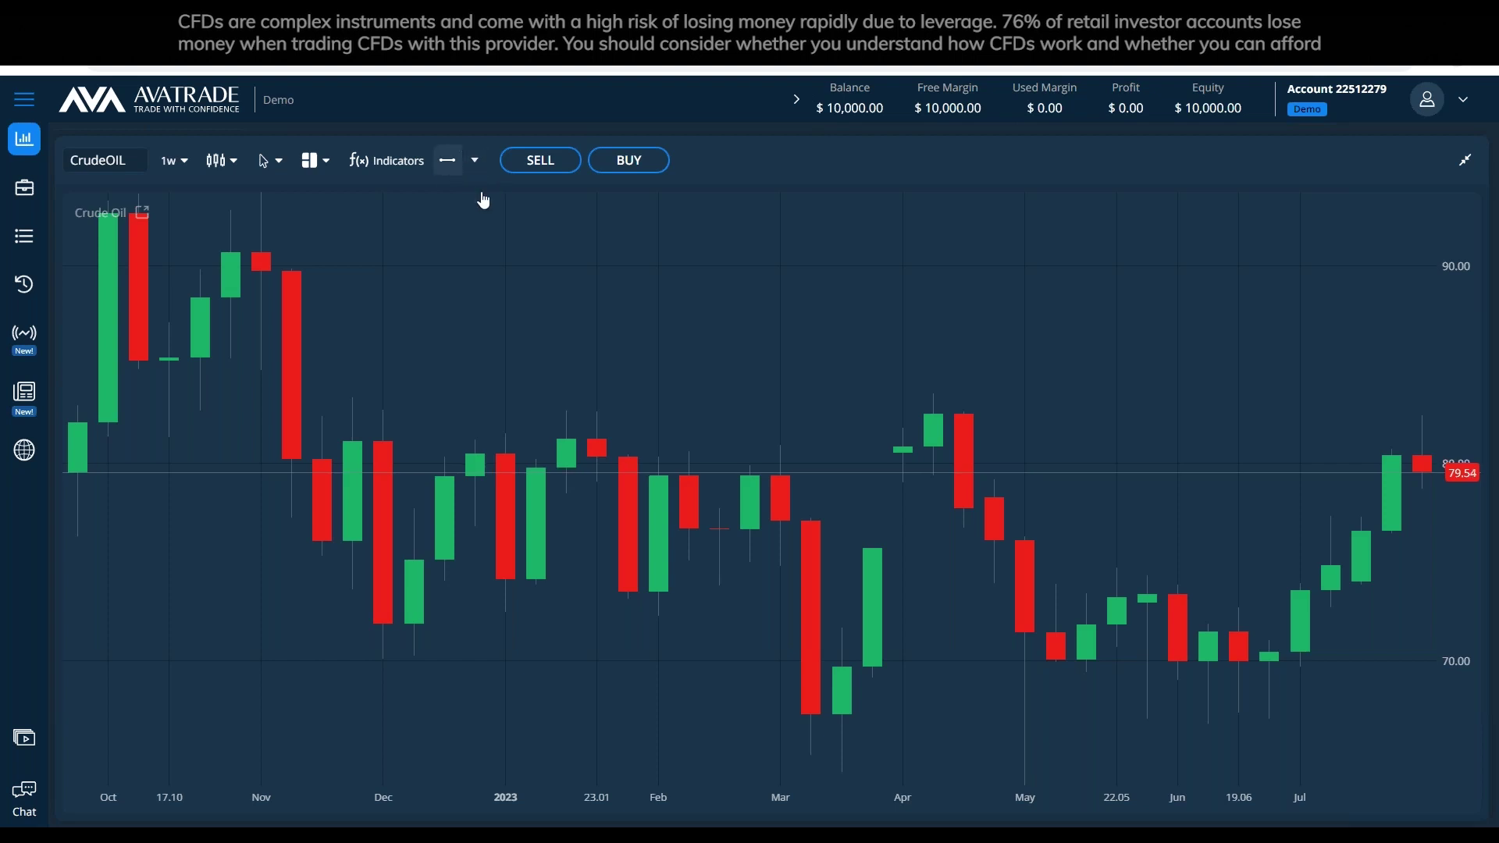
left_click(841, 381)
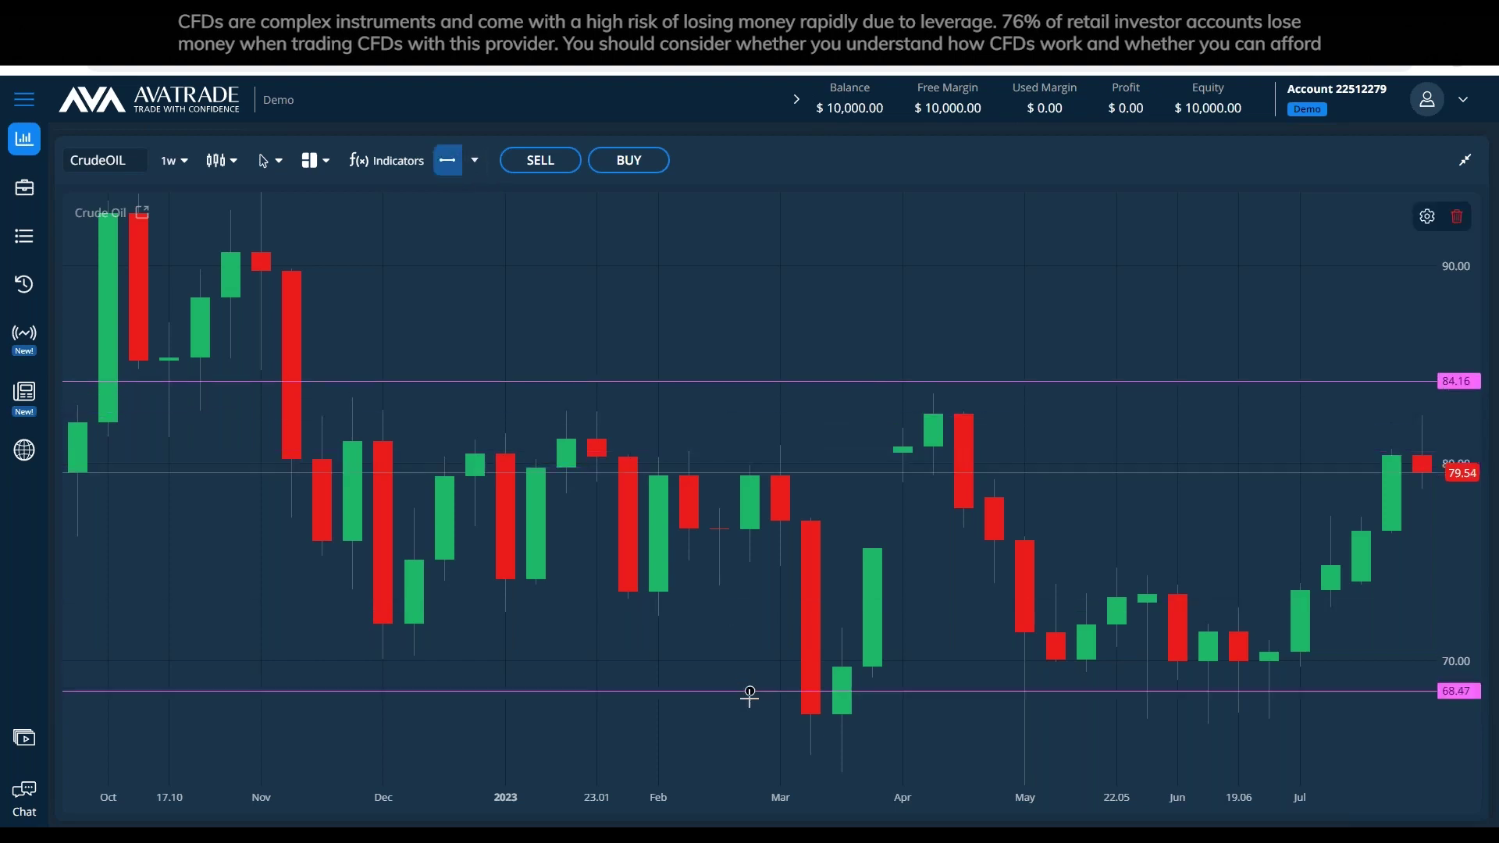
left_click(750, 723)
left_click_drag(729, 383, 715, 393)
Label the lines 'Resistance' and 'Support', sliding Support right along the 66.85 line.
left_click(476, 175)
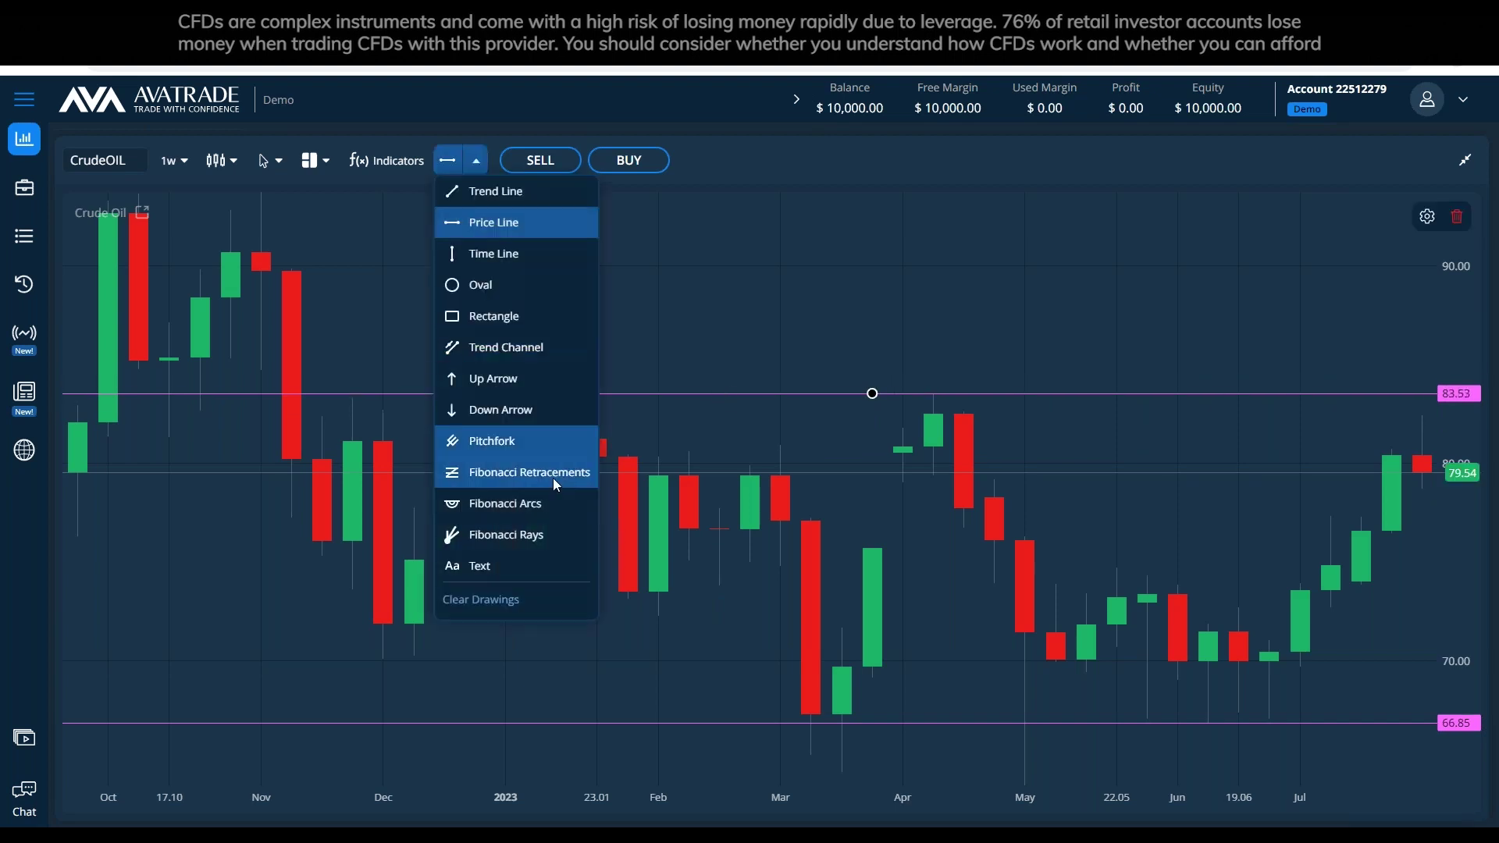
left_click(469, 565)
left_click(807, 361)
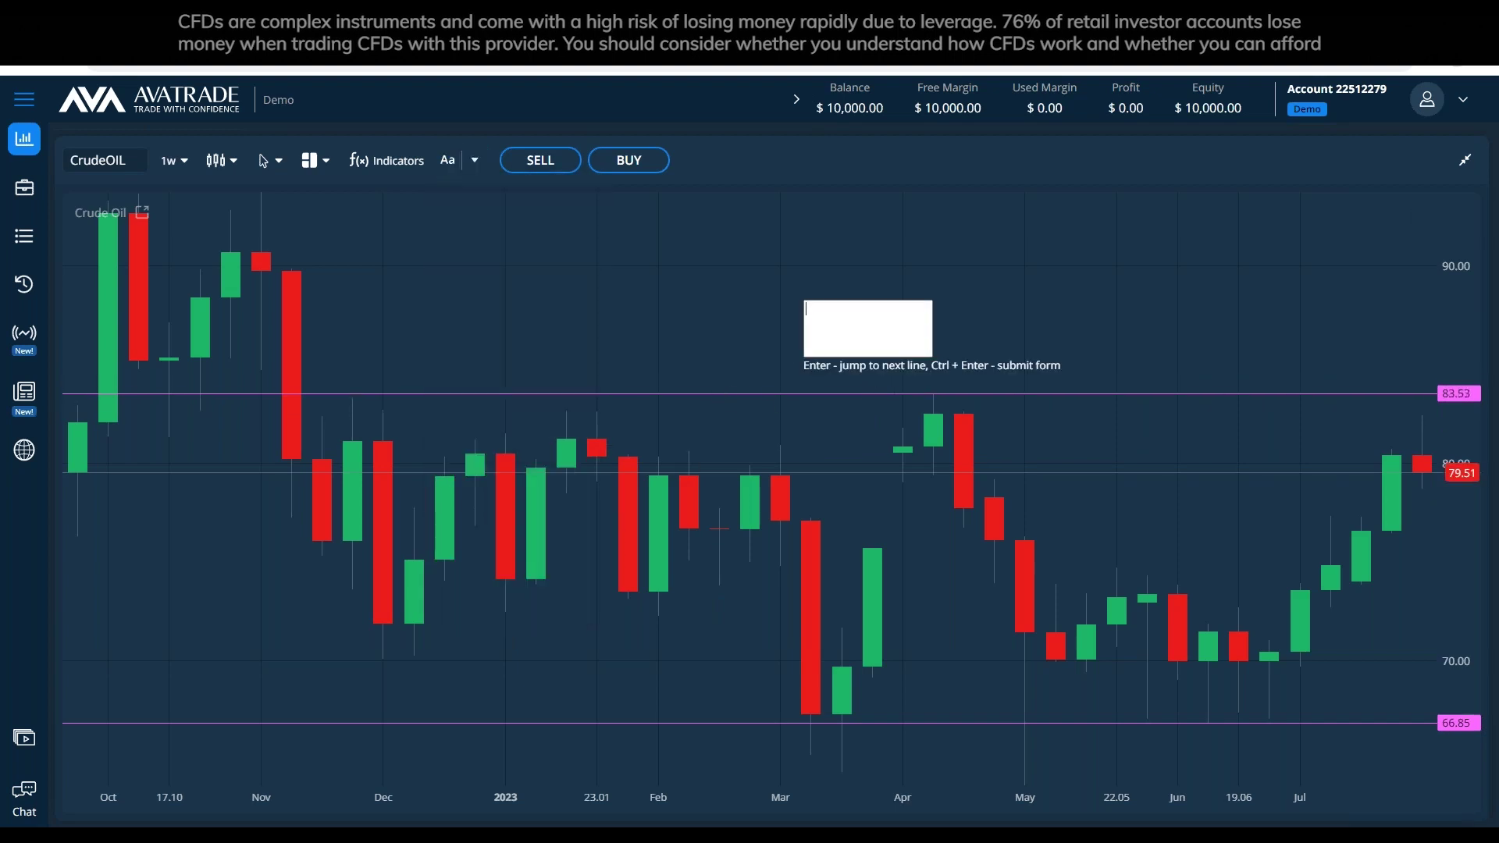
type("Resis")
type("tance")
key("ctrl+Return")
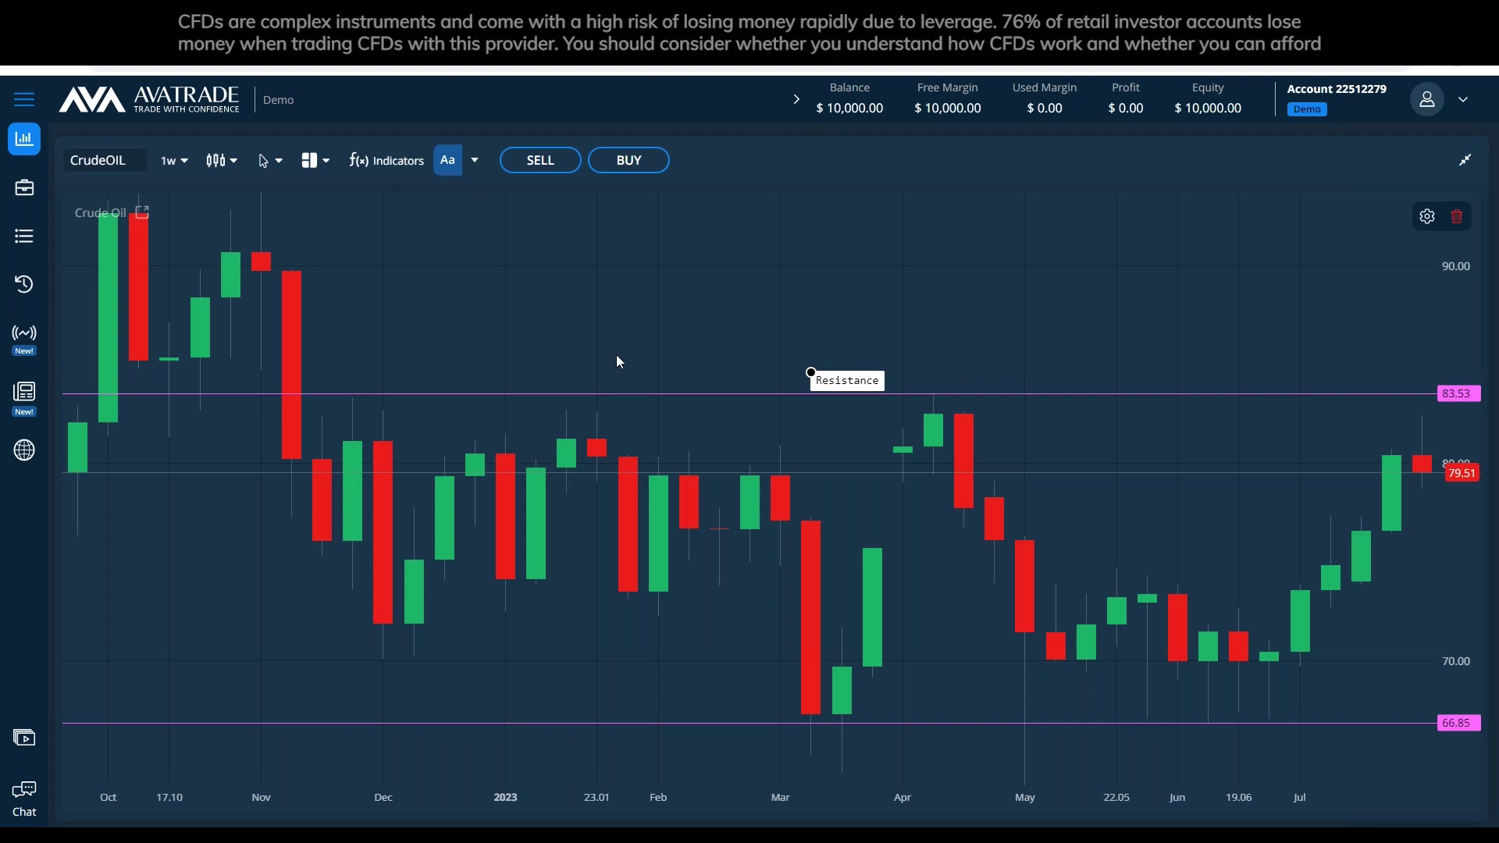
left_click(463, 172)
left_click(896, 708)
type("Support")
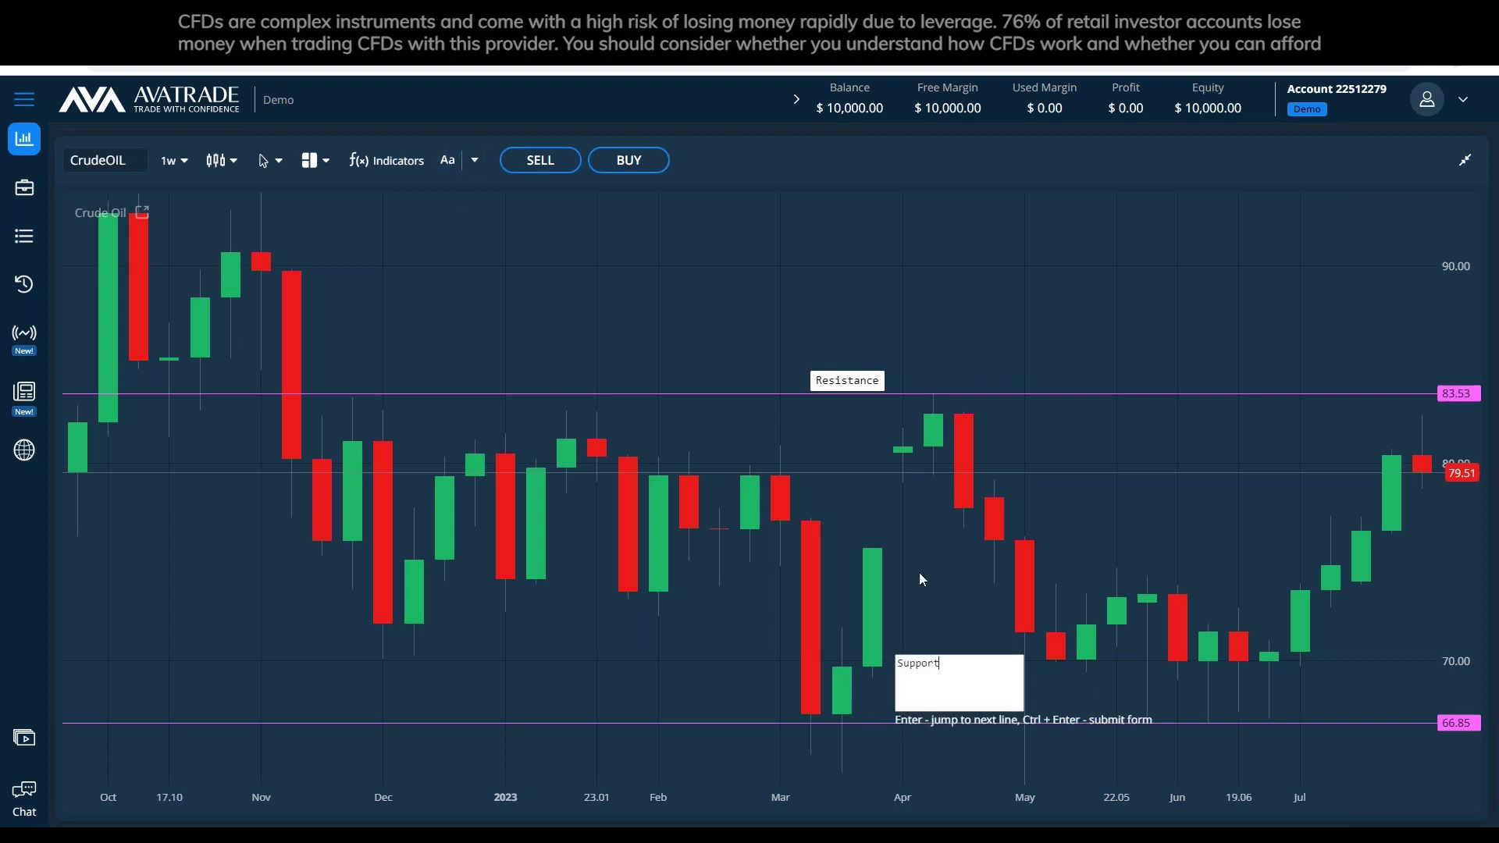
key("ctrl+Return")
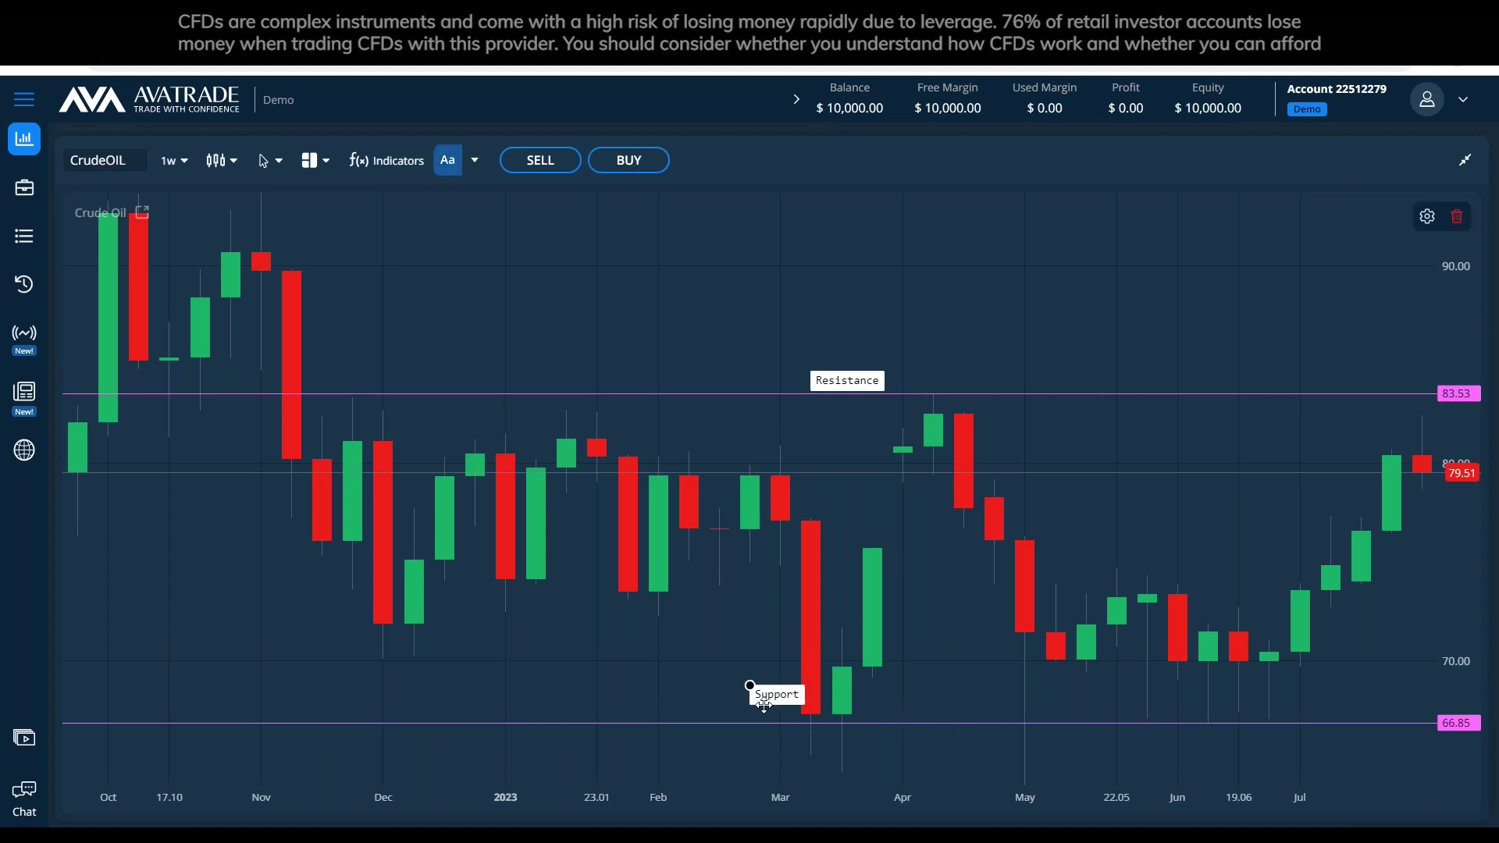
left_click_drag(890, 737, 1042, 755)
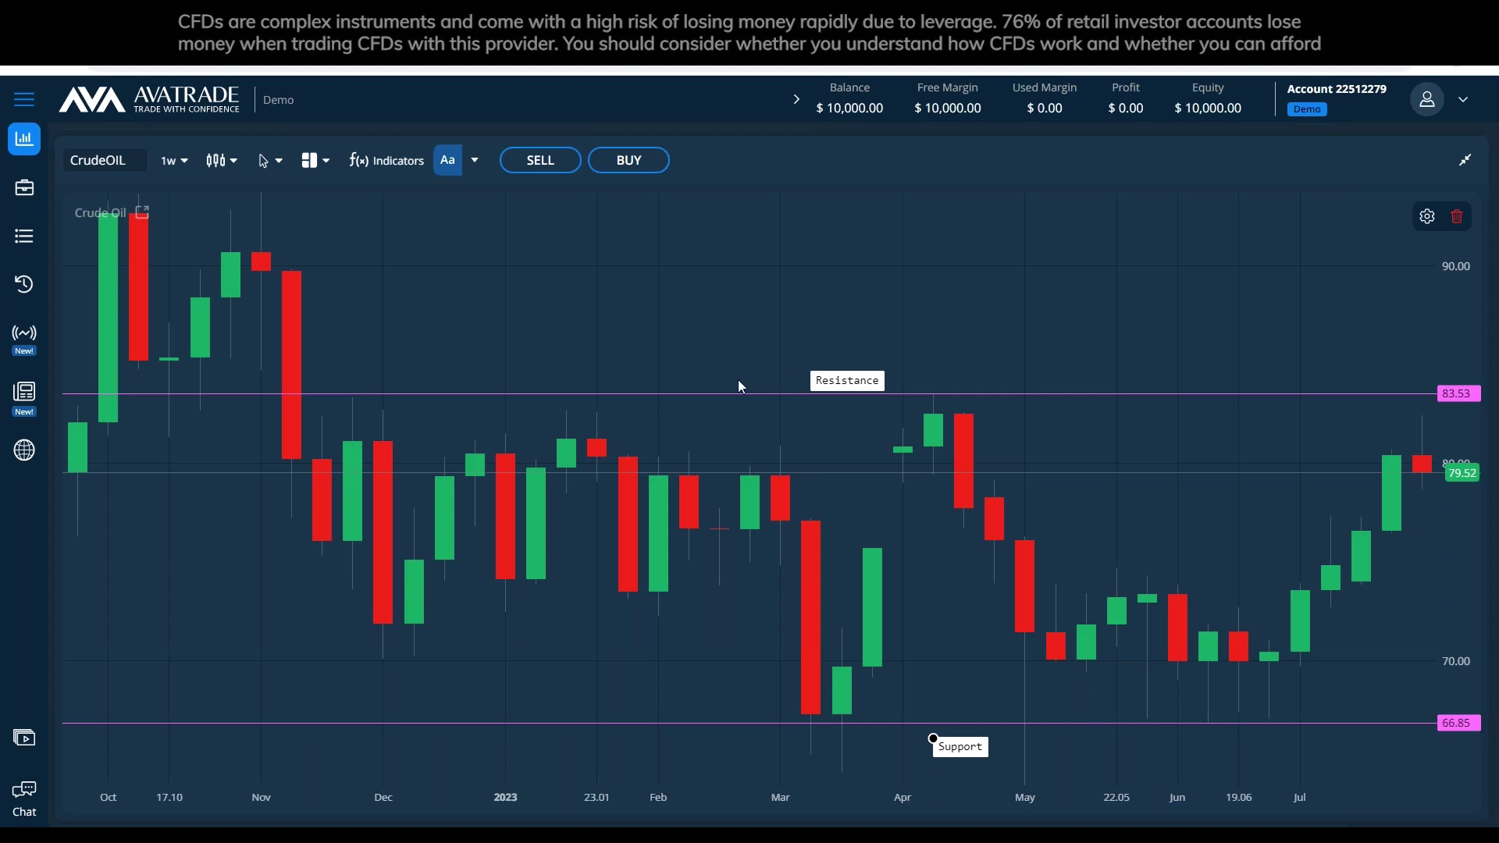
Switch the chart to 1mn monthly candles and place a horizontal price line at 94.35.
left_click(172, 161)
left_click(184, 300)
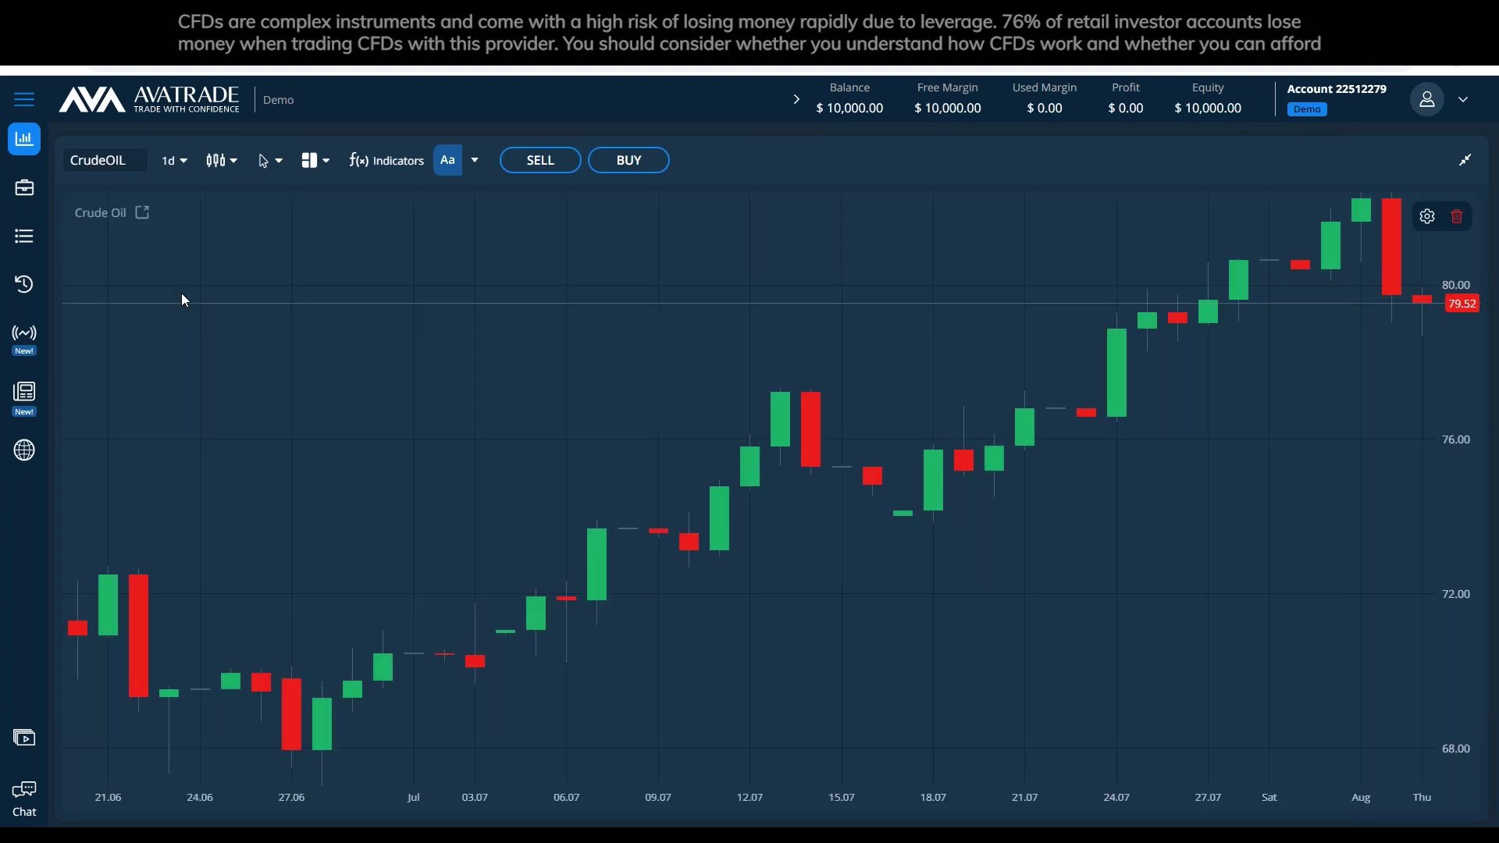
left_click(179, 160)
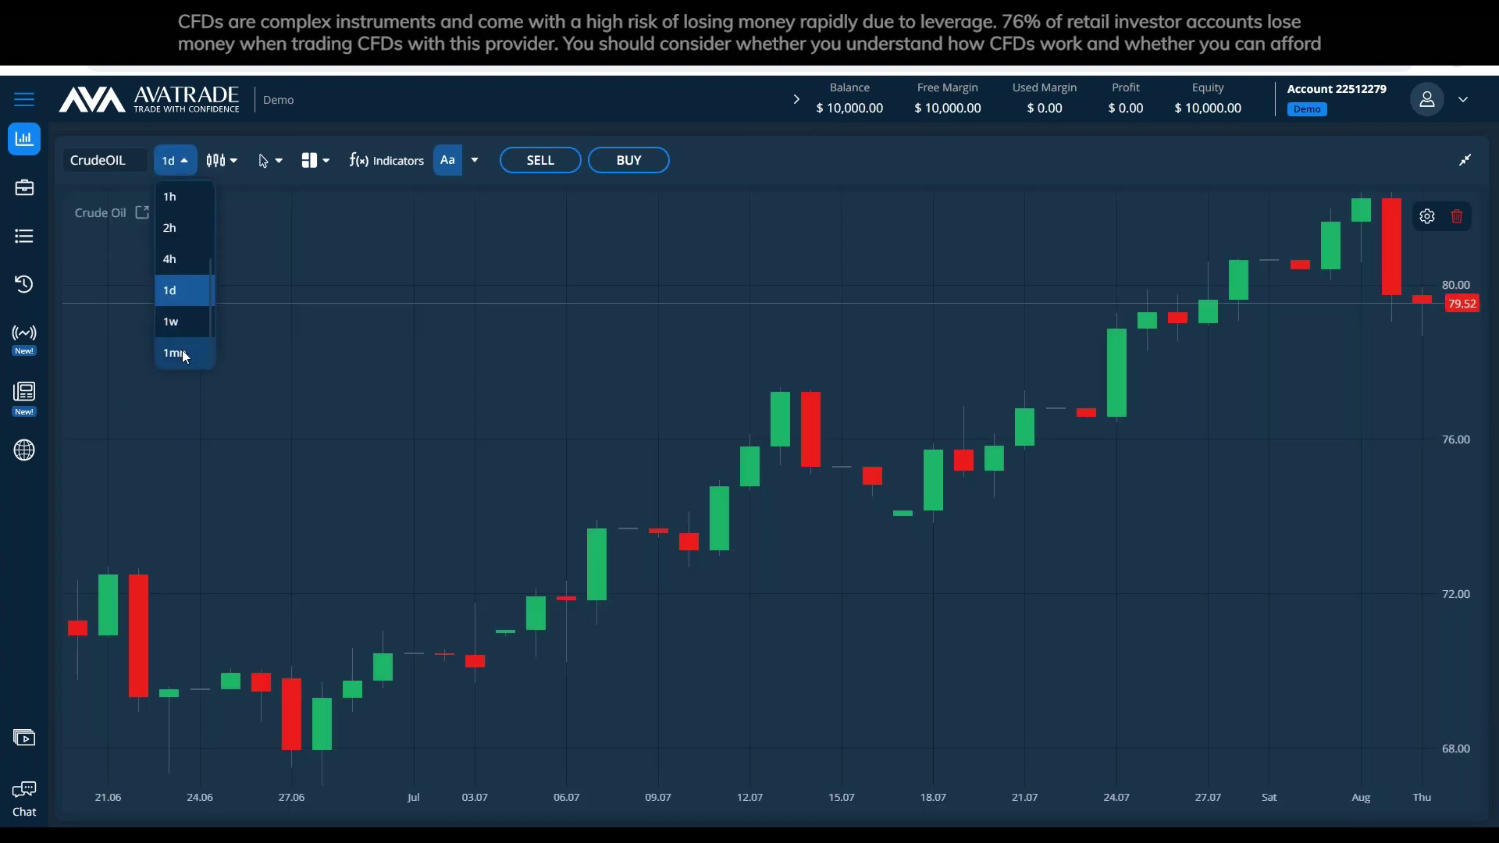
left_click(175, 353)
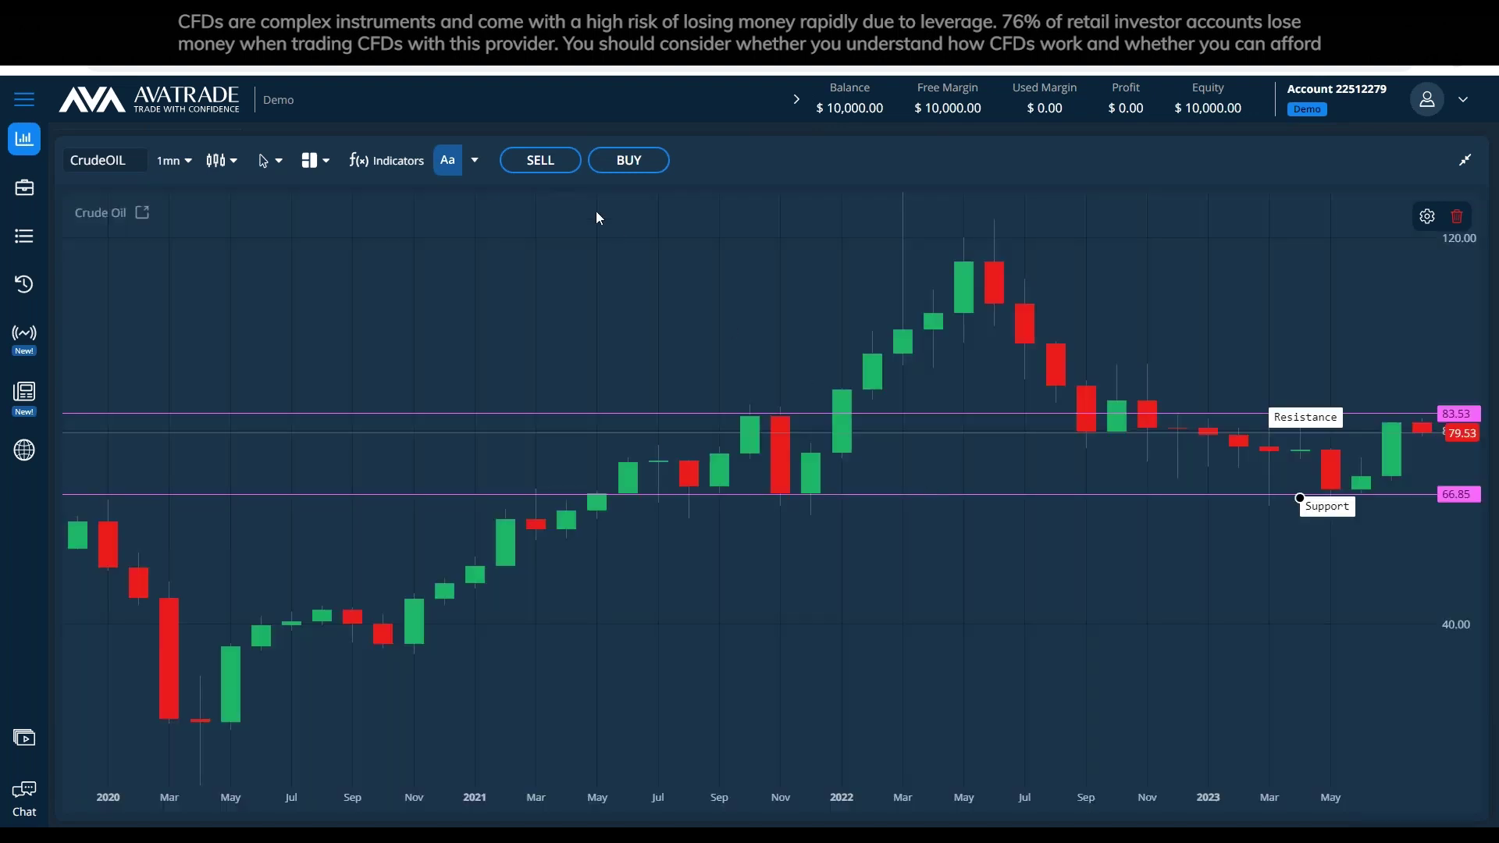
left_click(474, 160)
left_click(507, 250)
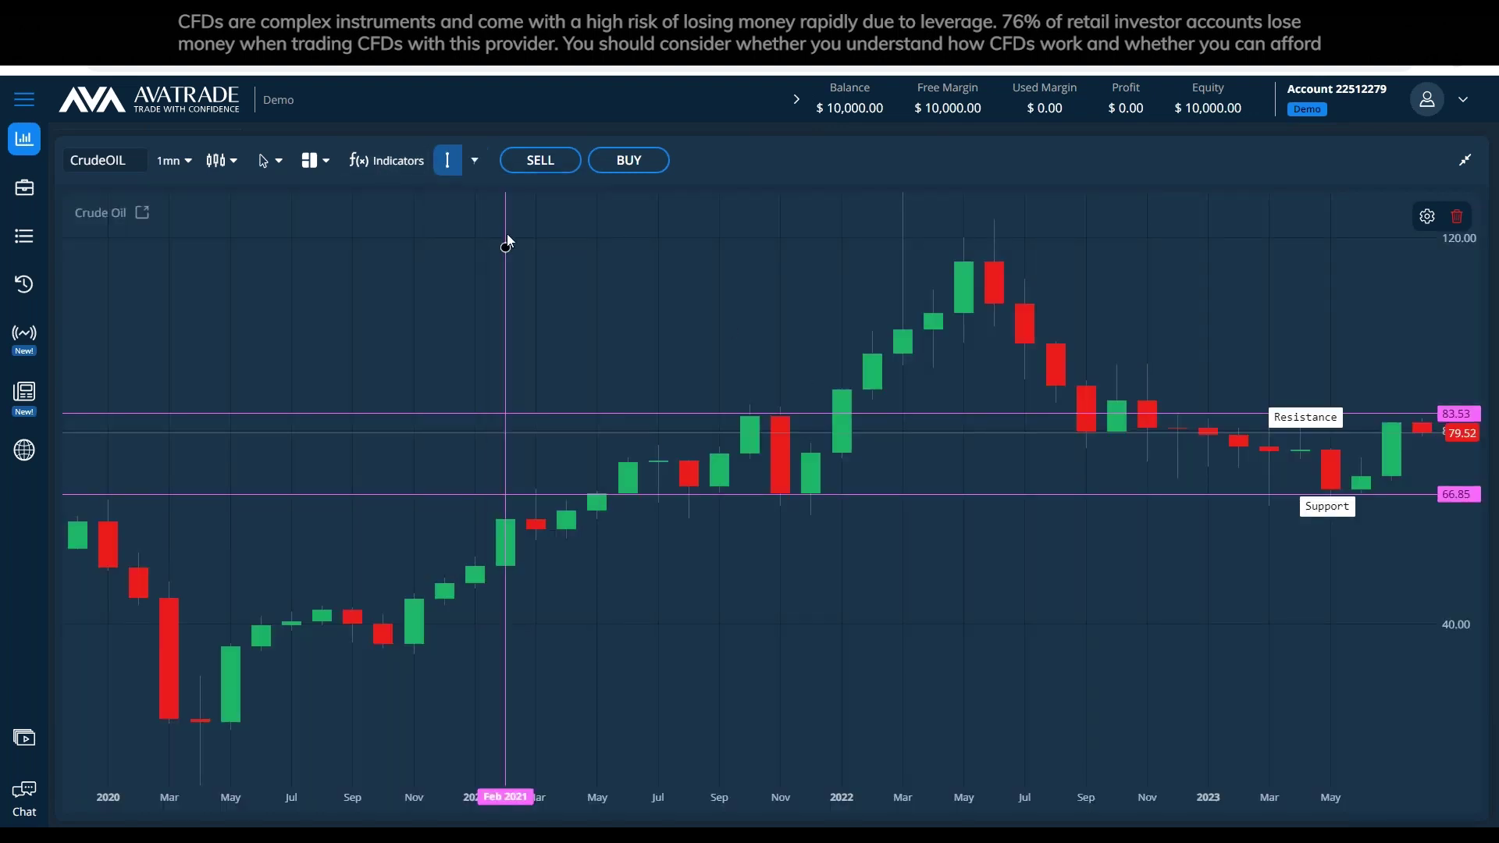
left_click(474, 160)
left_click(492, 222)
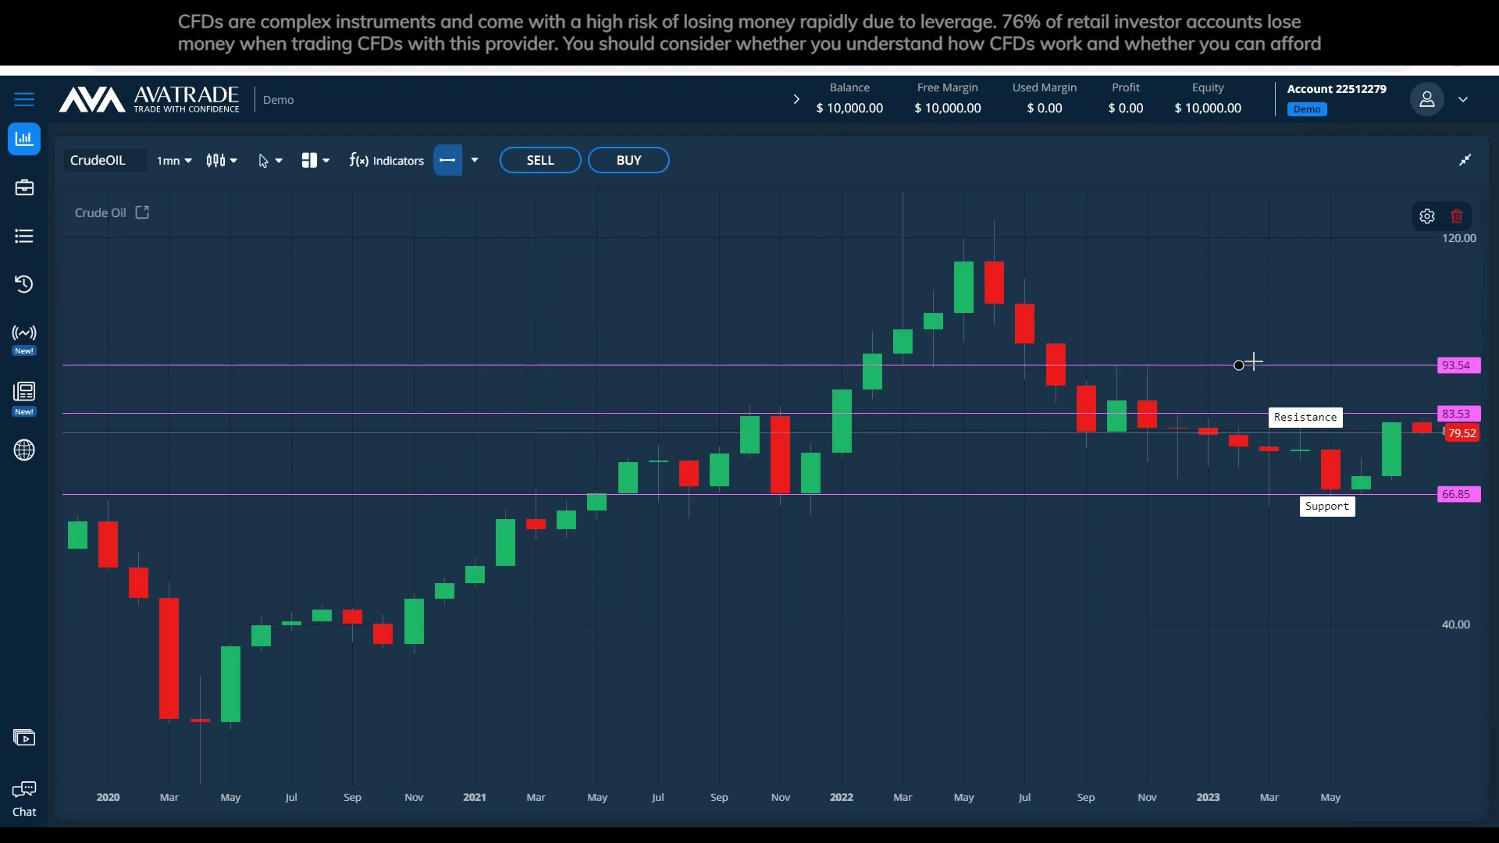
left_click(1253, 361)
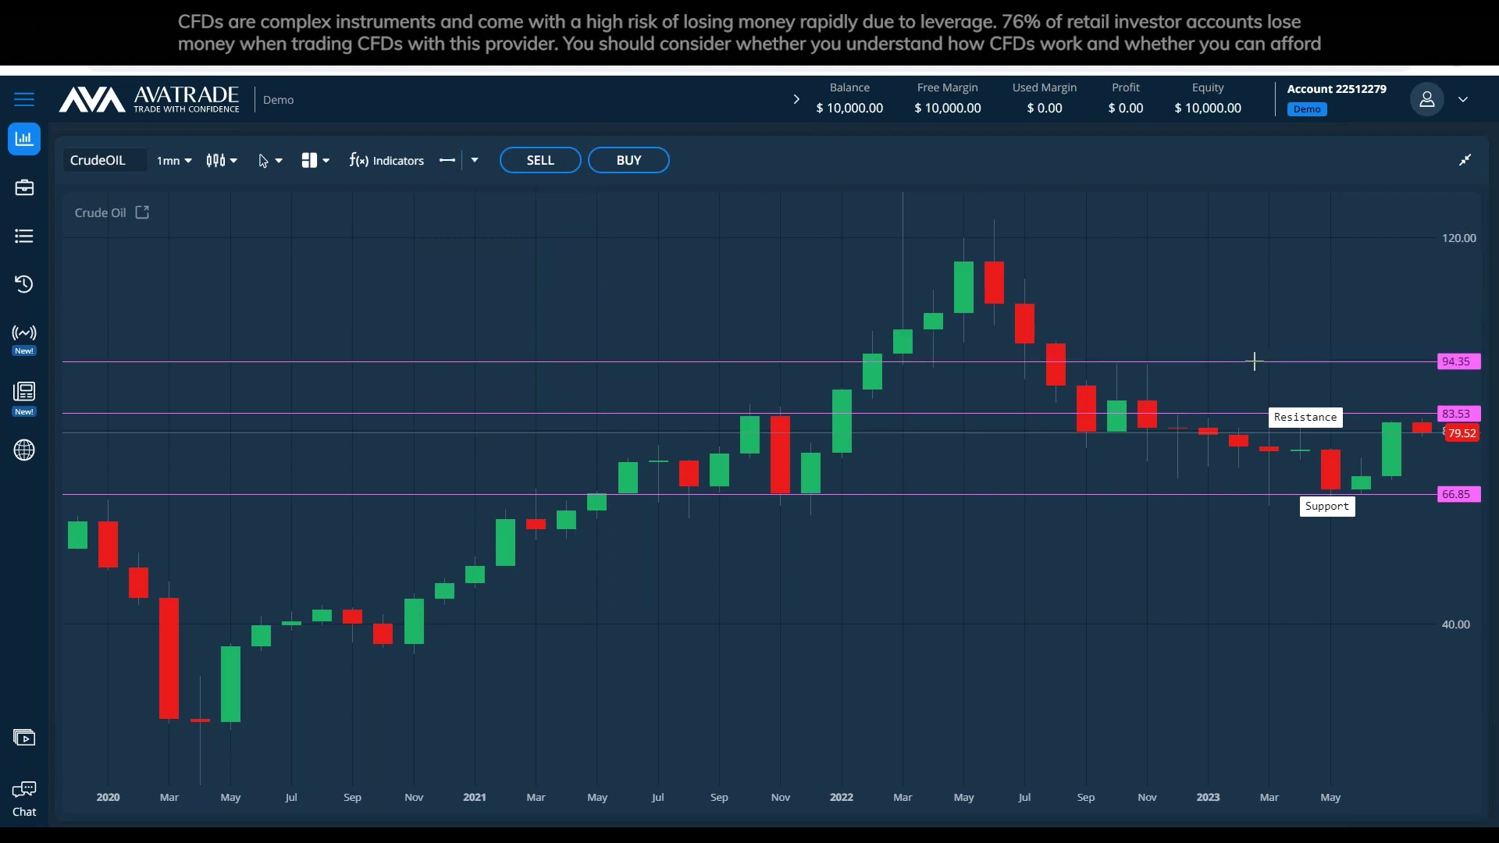
Add a 111.49 price line, then switch the chart to 1h candles.
left_click(447, 160)
left_click(1180, 279)
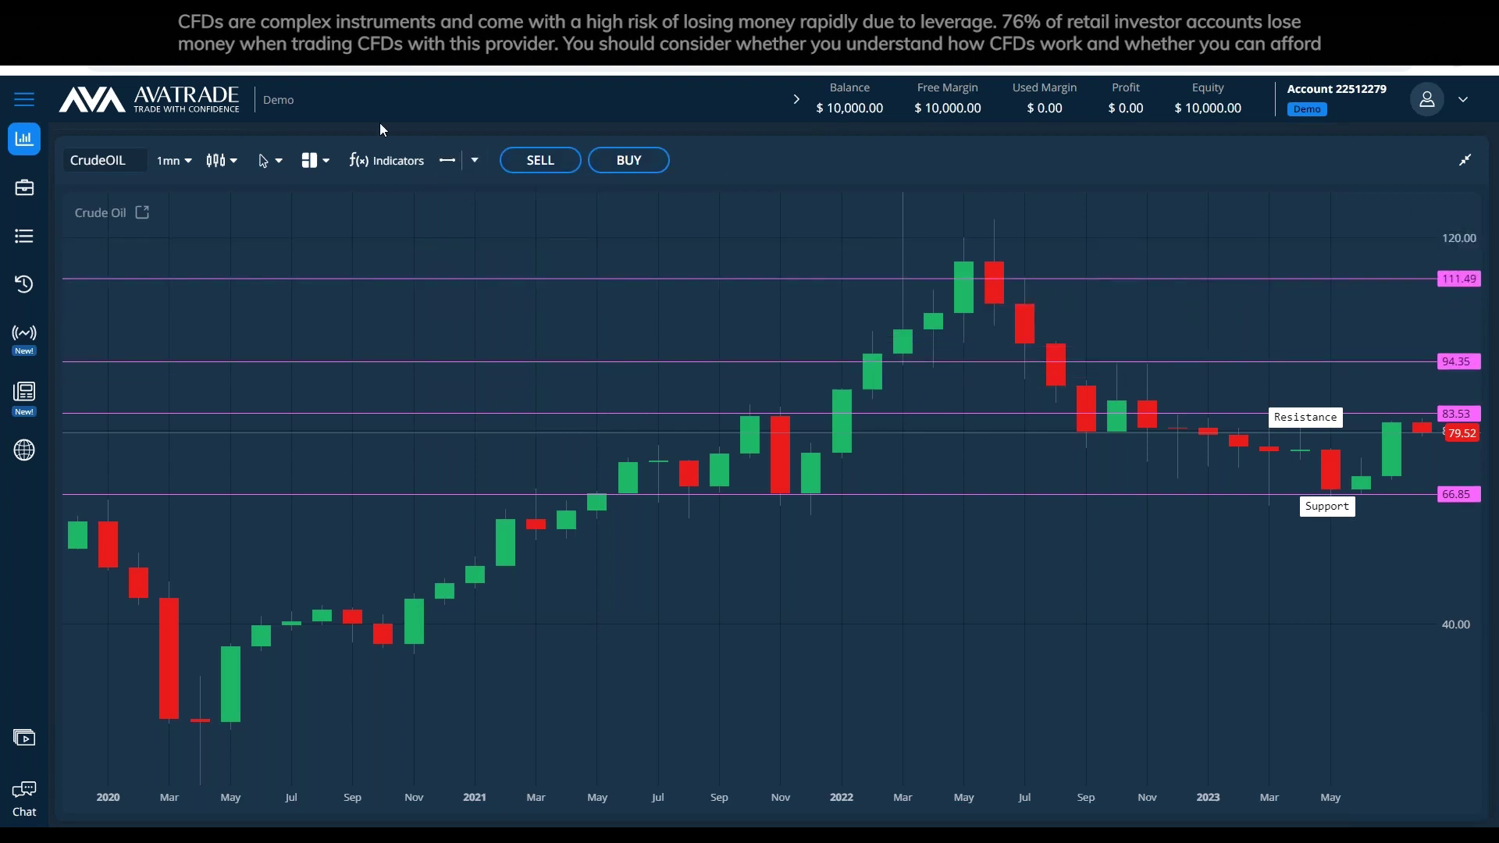
left_click(179, 161)
left_click(197, 316)
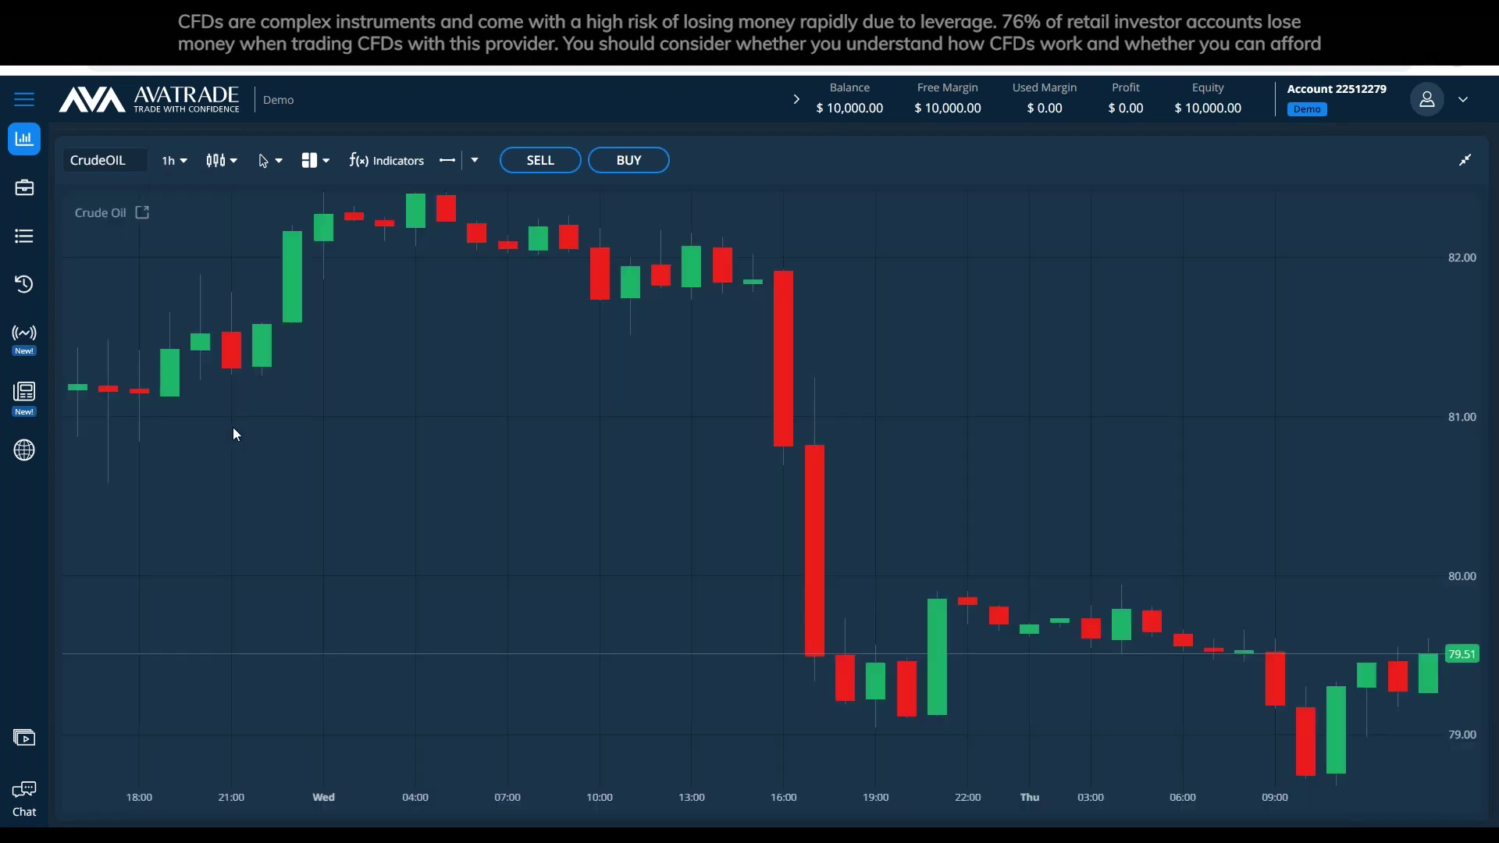
Draw horizontal price lines at 82.16, 81.24 and 79.94.
left_click(446, 160)
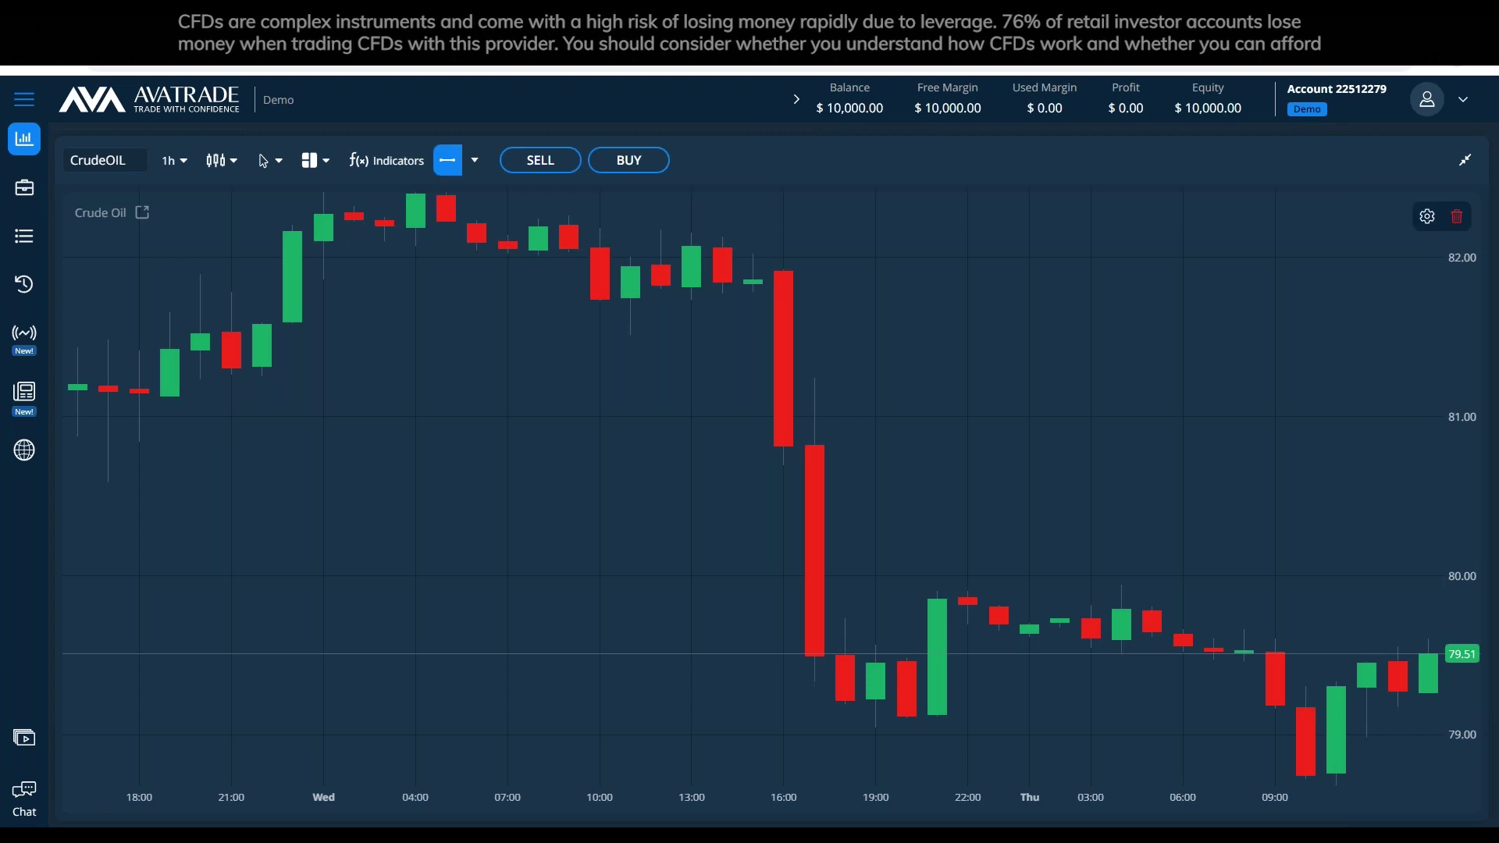
left_click(804, 231)
left_click(447, 160)
left_click(937, 477)
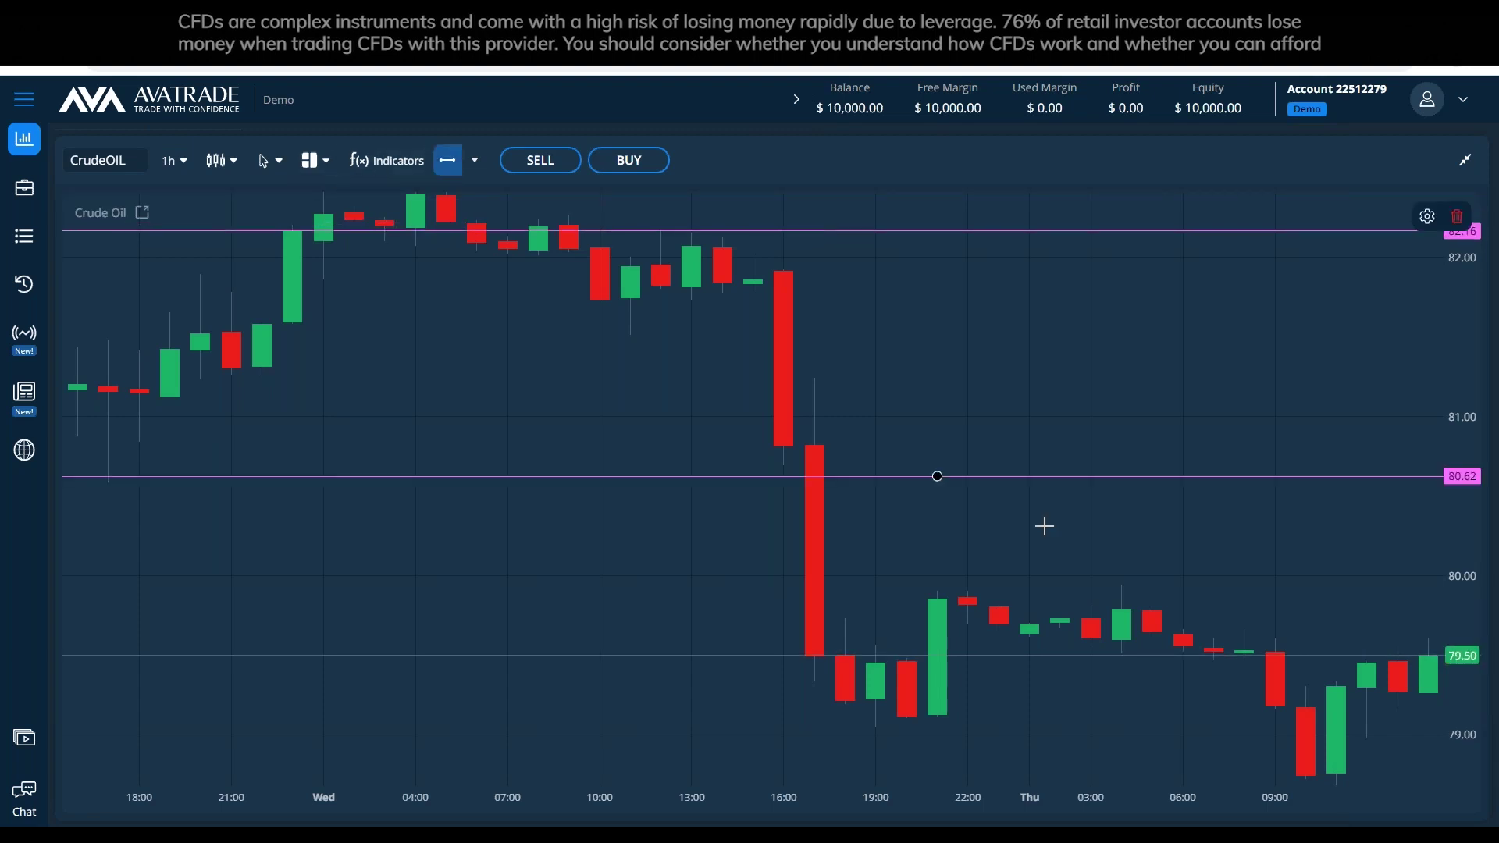
left_click(1027, 378)
left_click(446, 160)
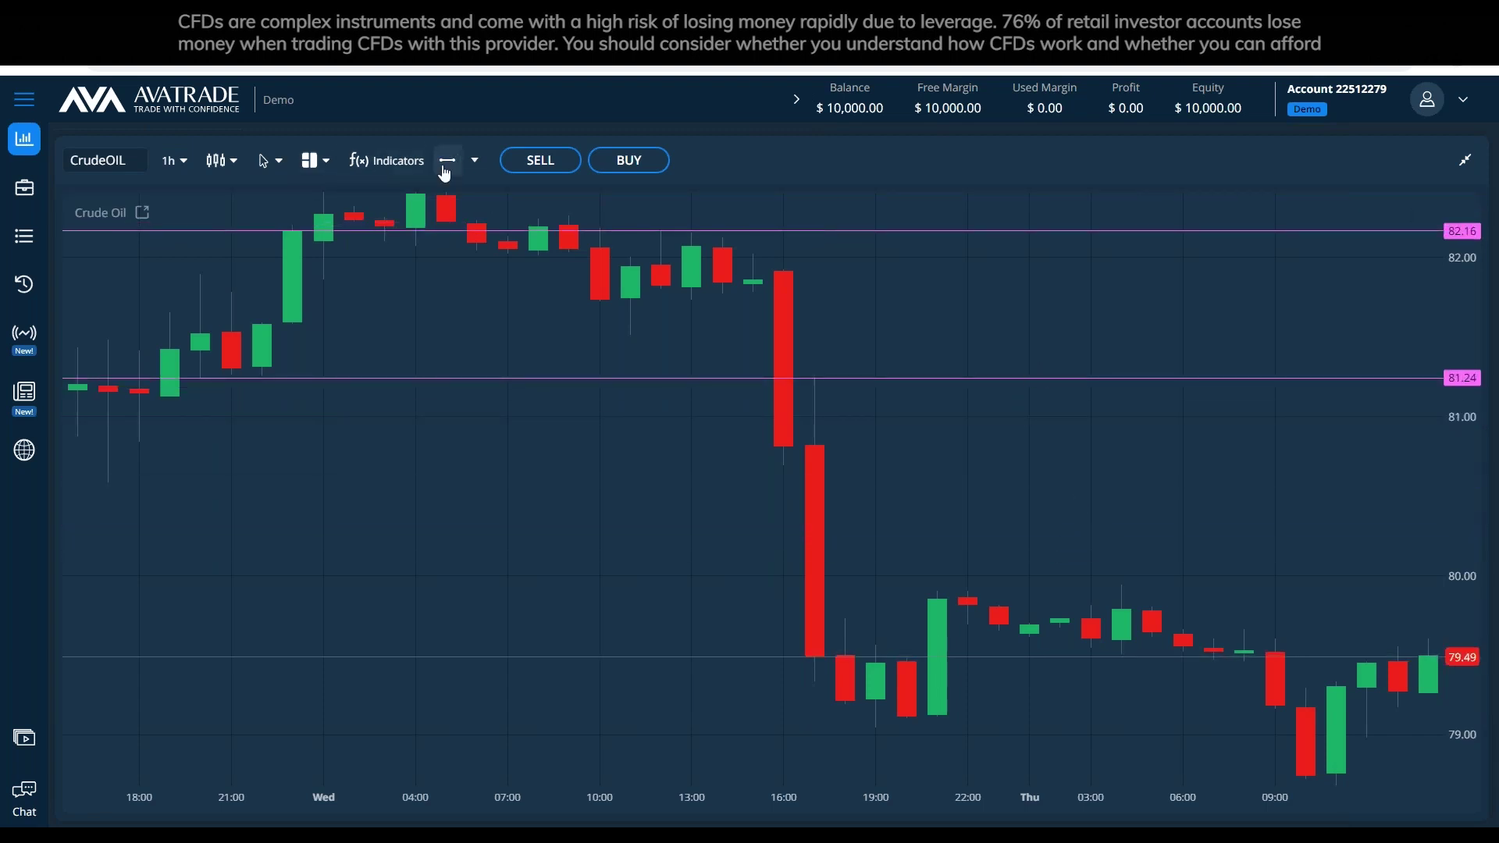
left_click(1086, 584)
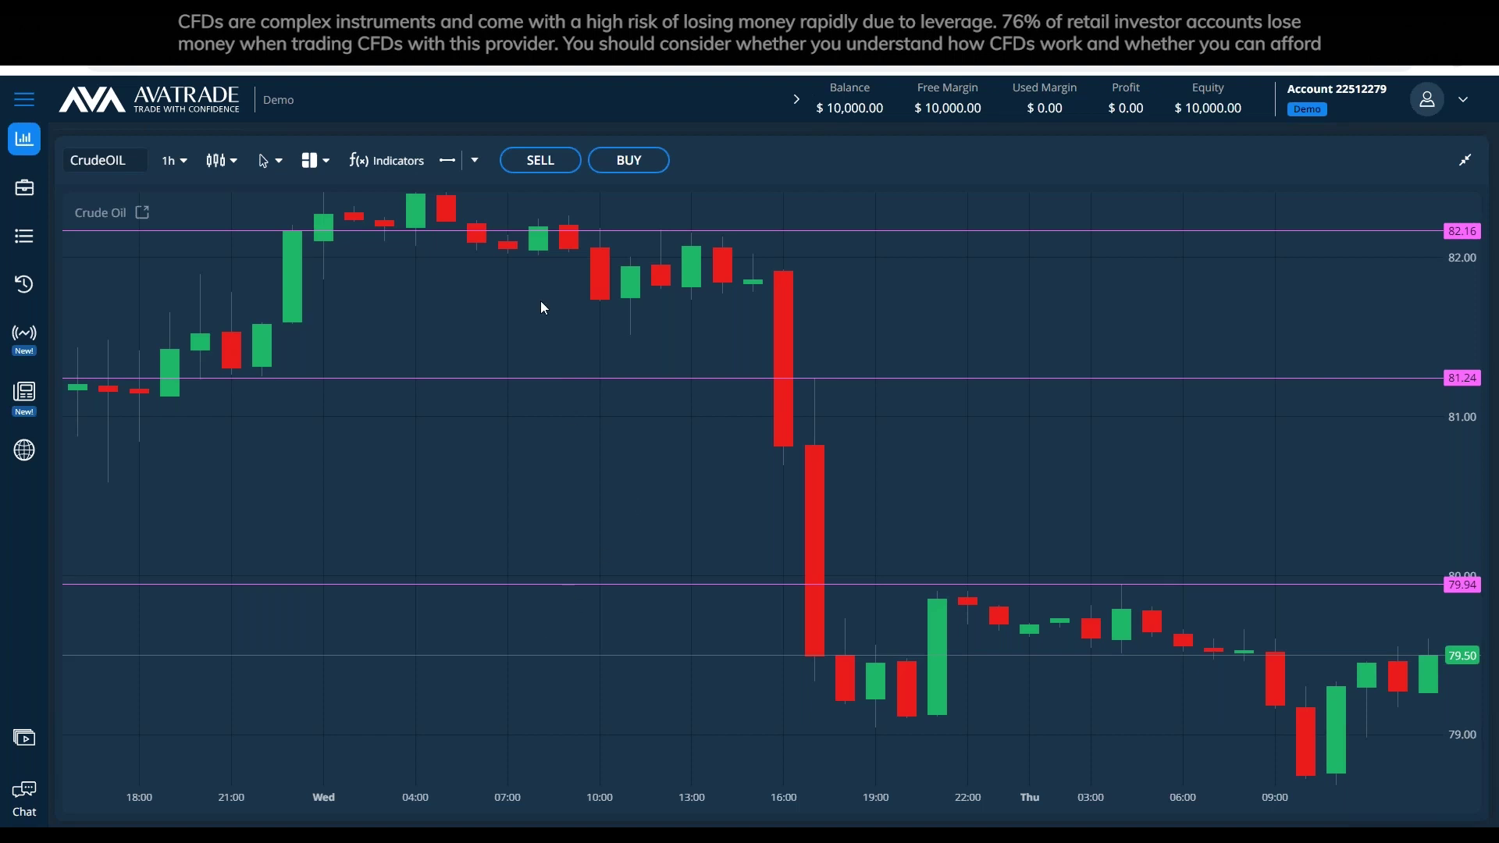
Restore the chart layout and switch back to 1w weekly candles.
left_click(1465, 161)
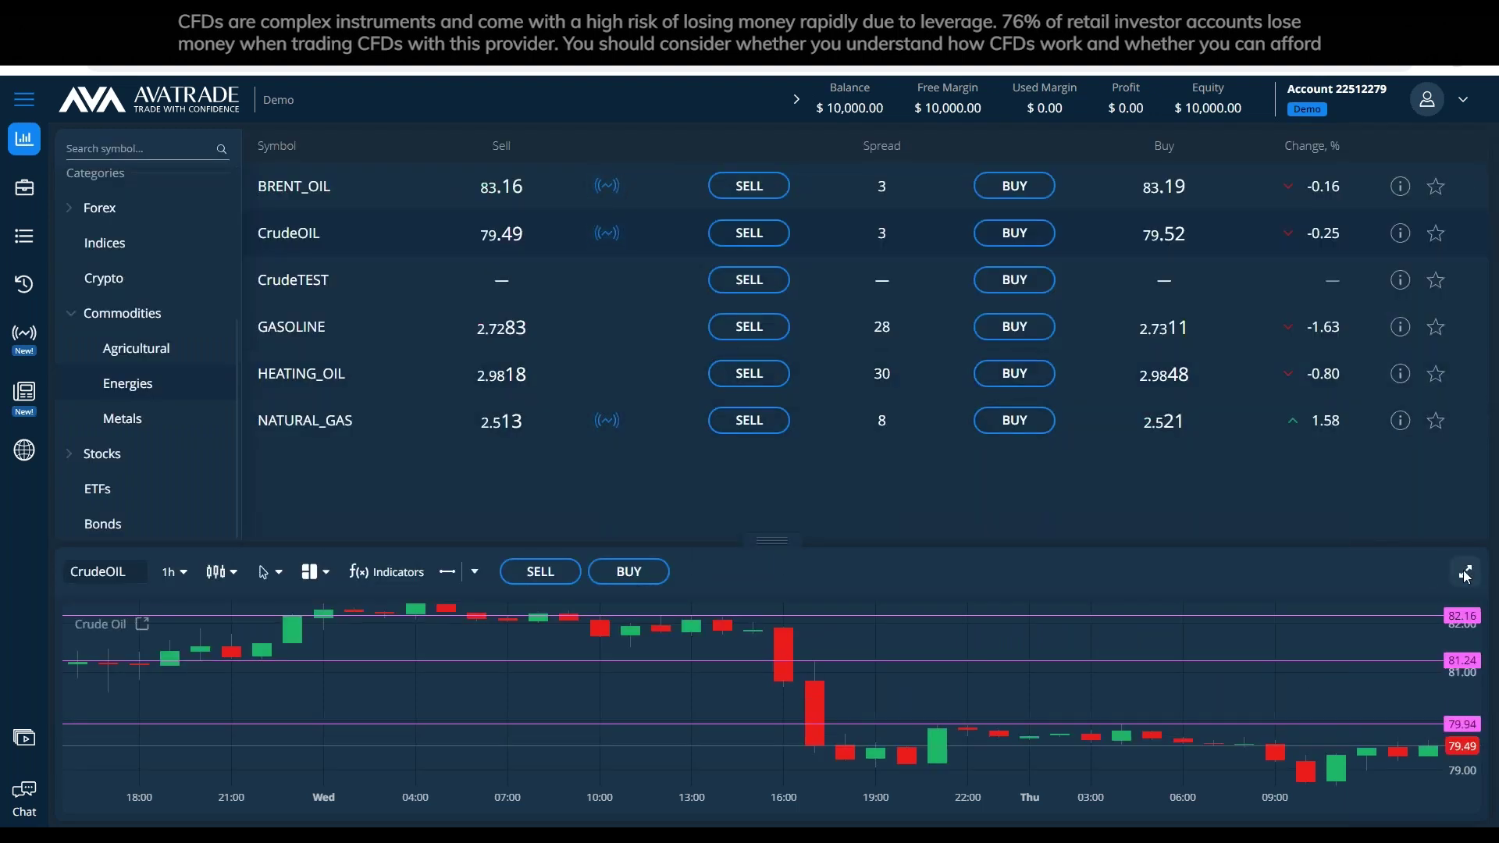
left_click(1468, 577)
left_click(172, 160)
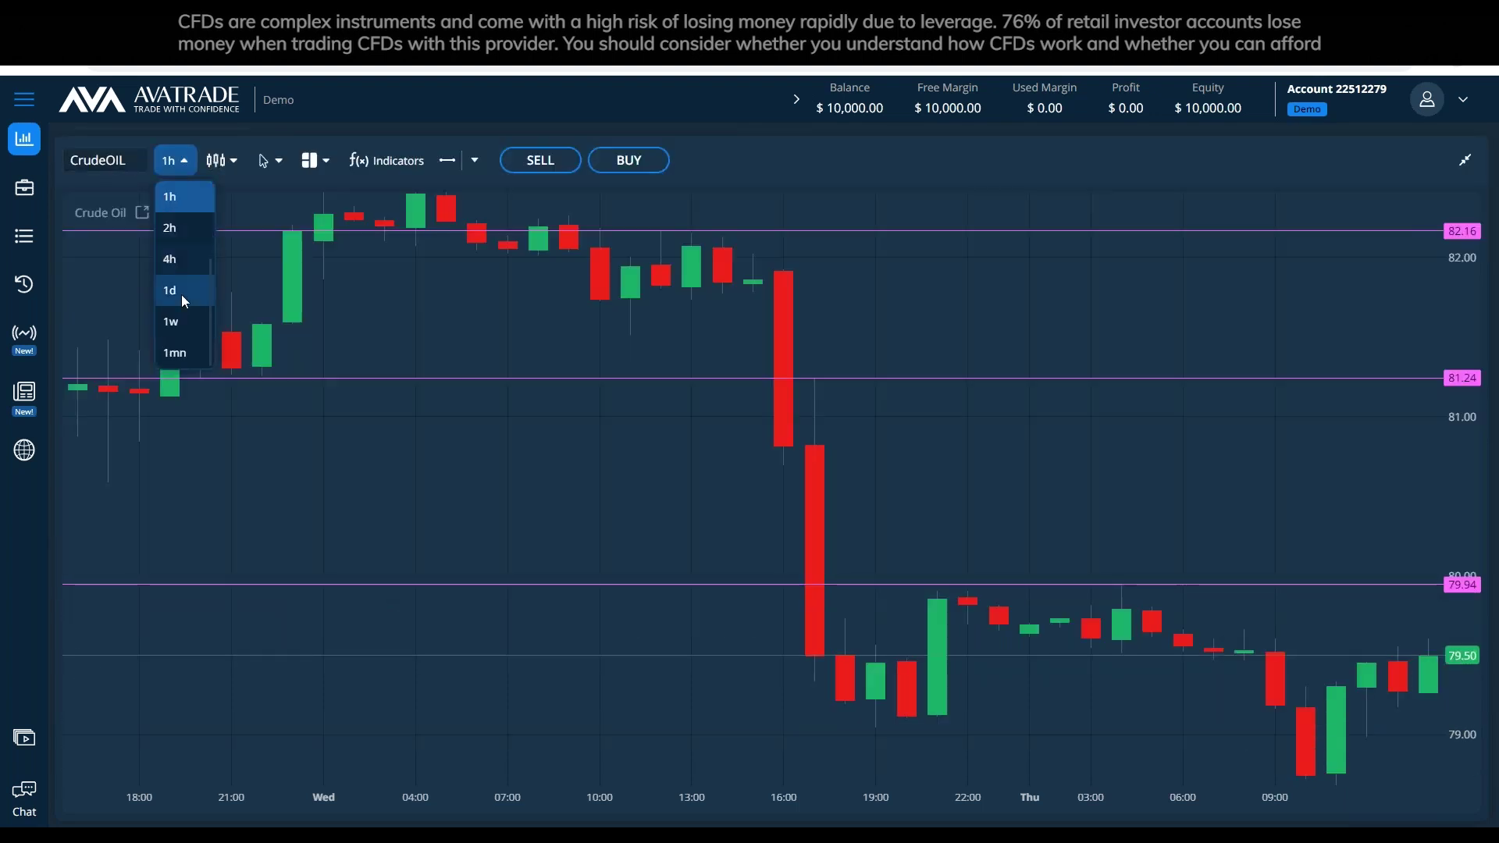
left_click(182, 318)
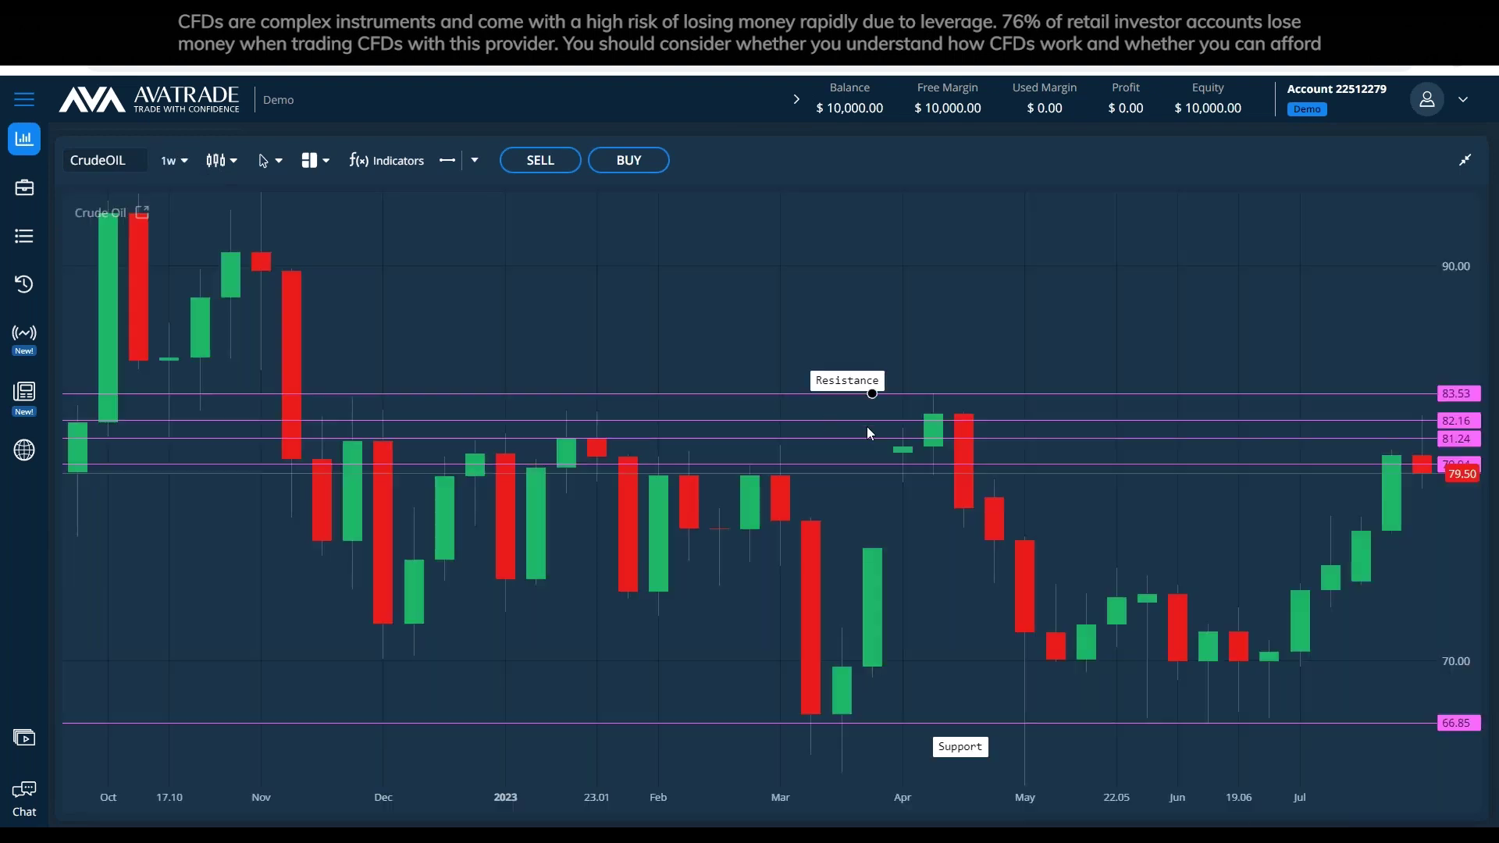
Delete the 82.16, 81.24 and 79.94 price lines.
left_click(968, 421)
left_click(1457, 218)
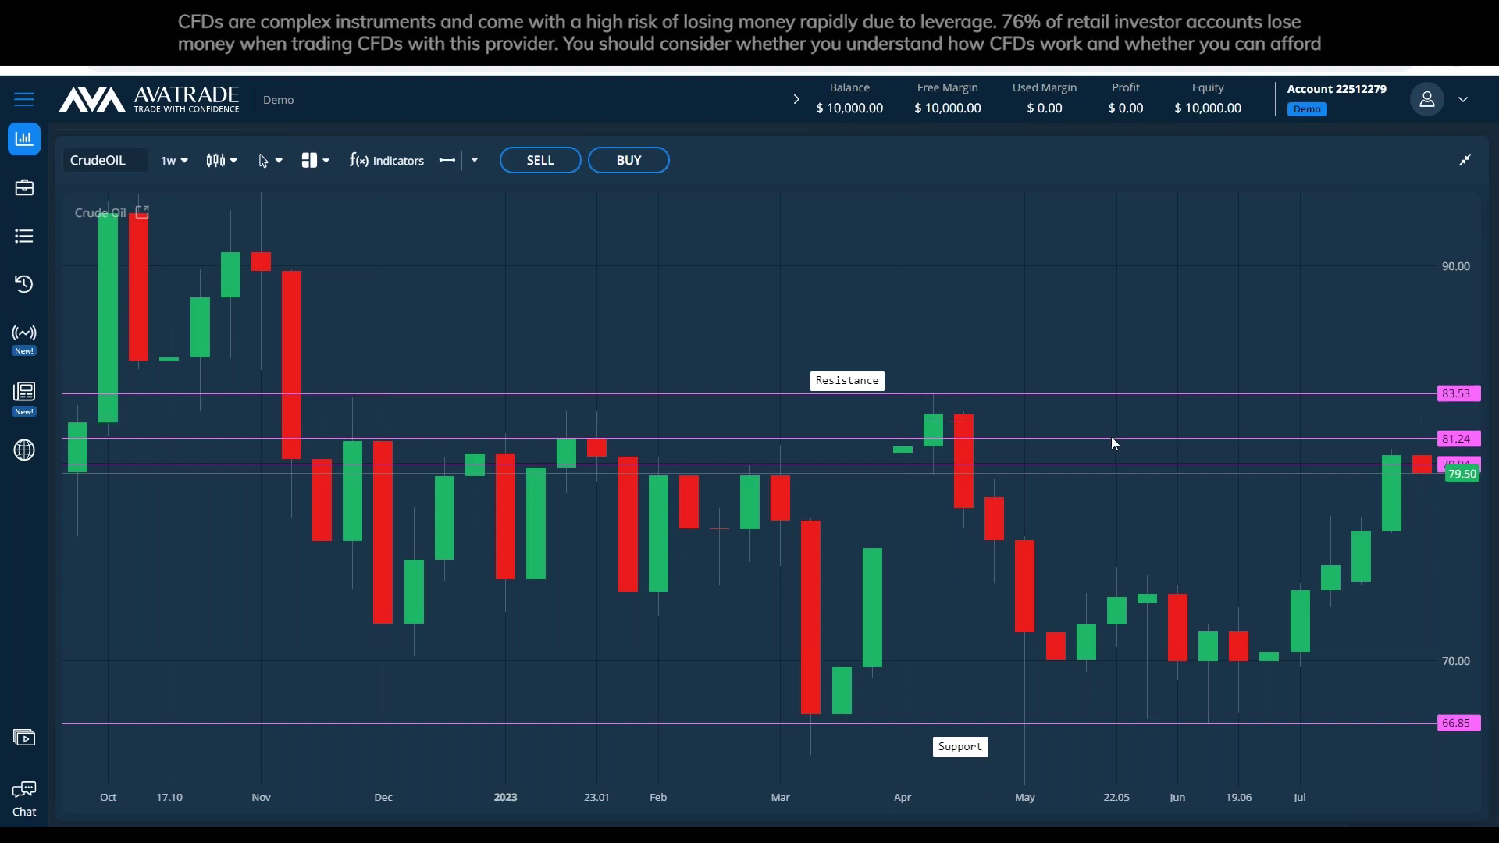
left_click(1457, 221)
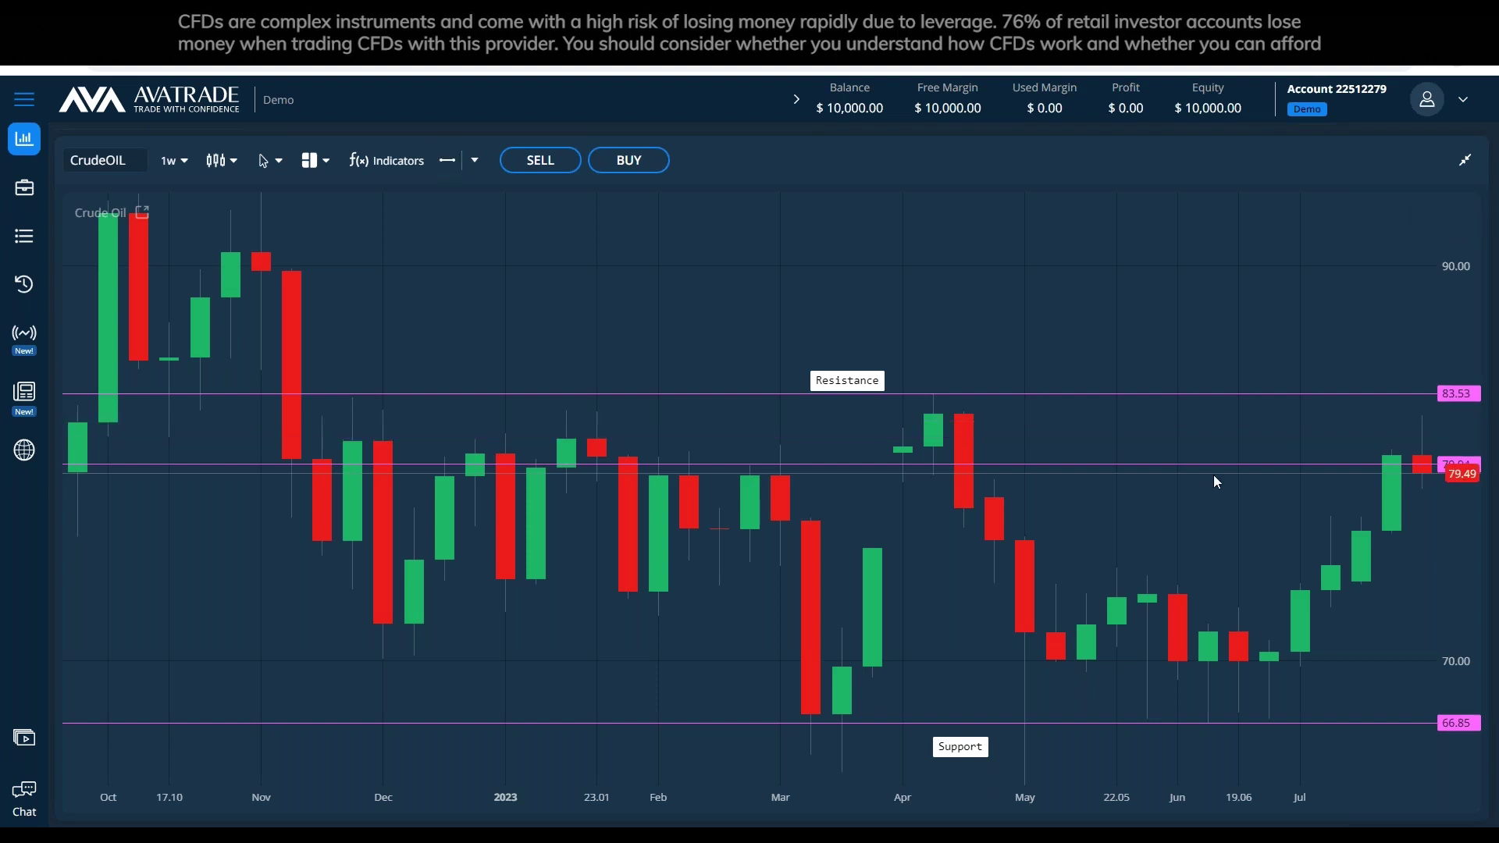
left_click(1169, 465)
left_click(1456, 219)
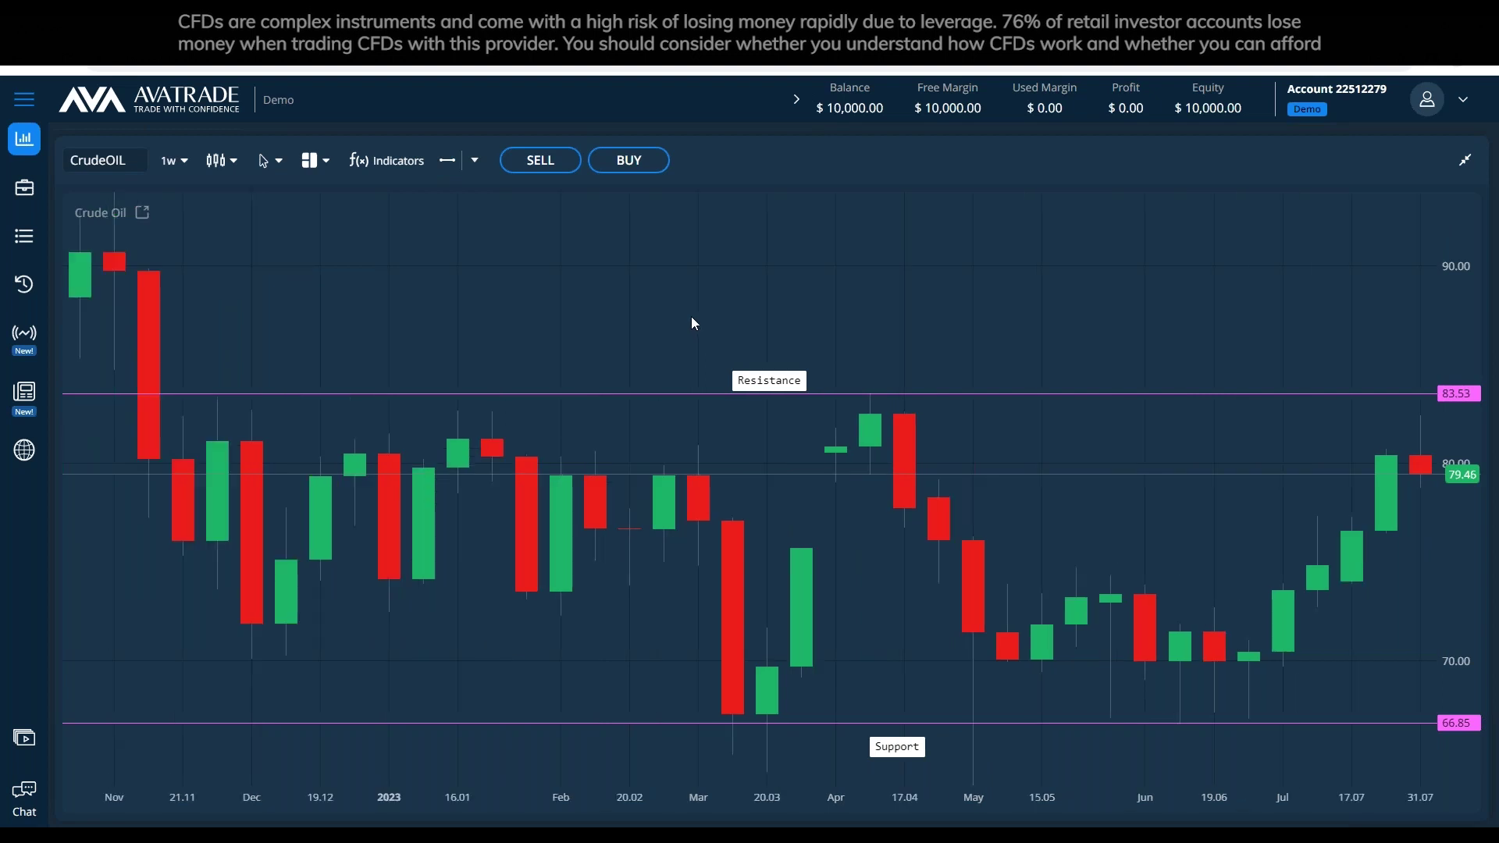
Zoom out, delete the stray 94.35 price line, and open the drawing shapes list.
scroll(677, 286, "down", 1)
left_click(848, 252)
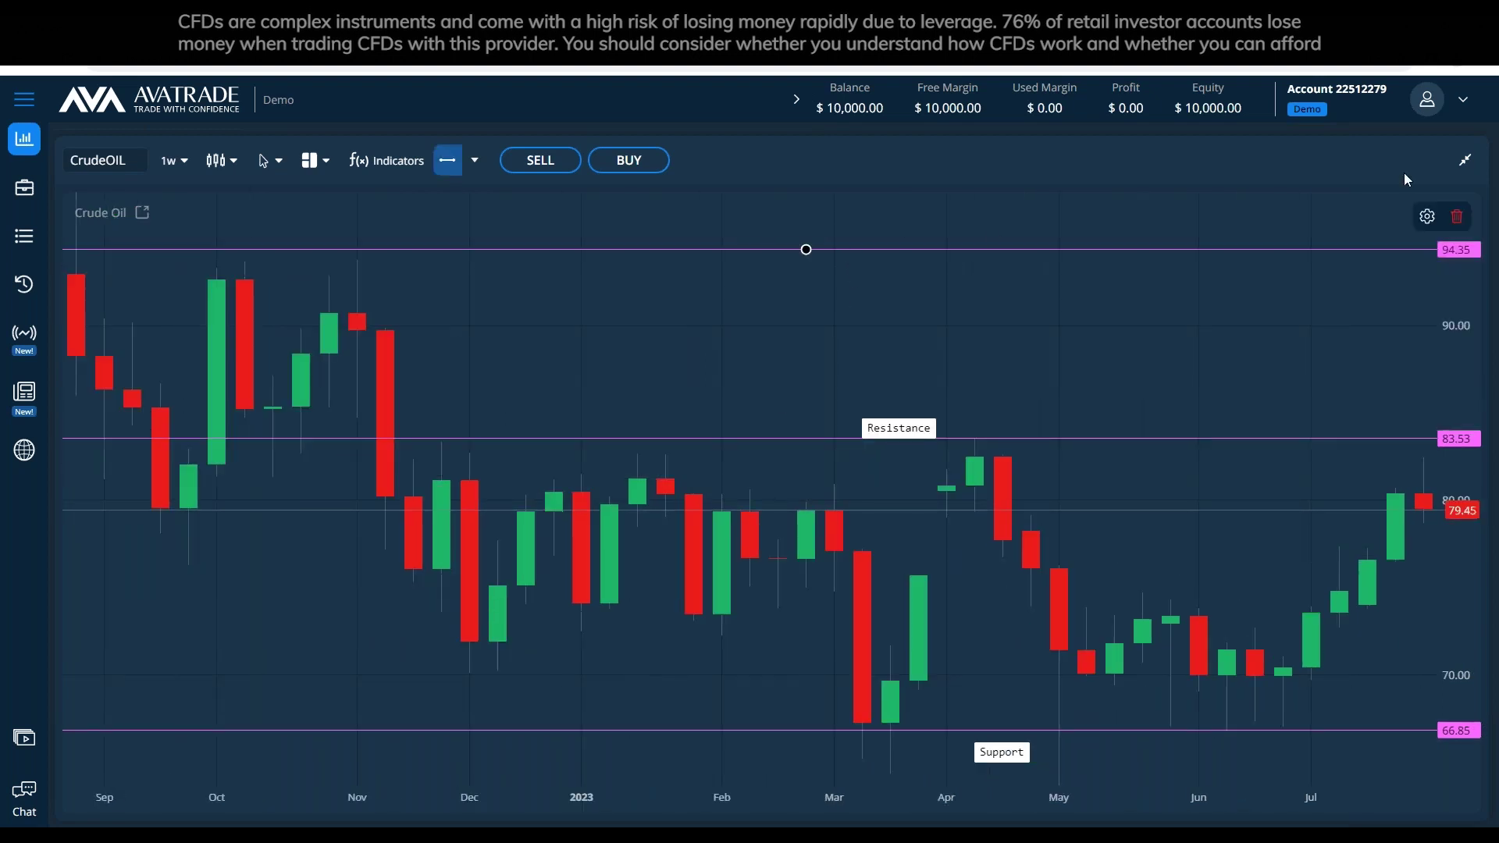
left_click(1466, 217)
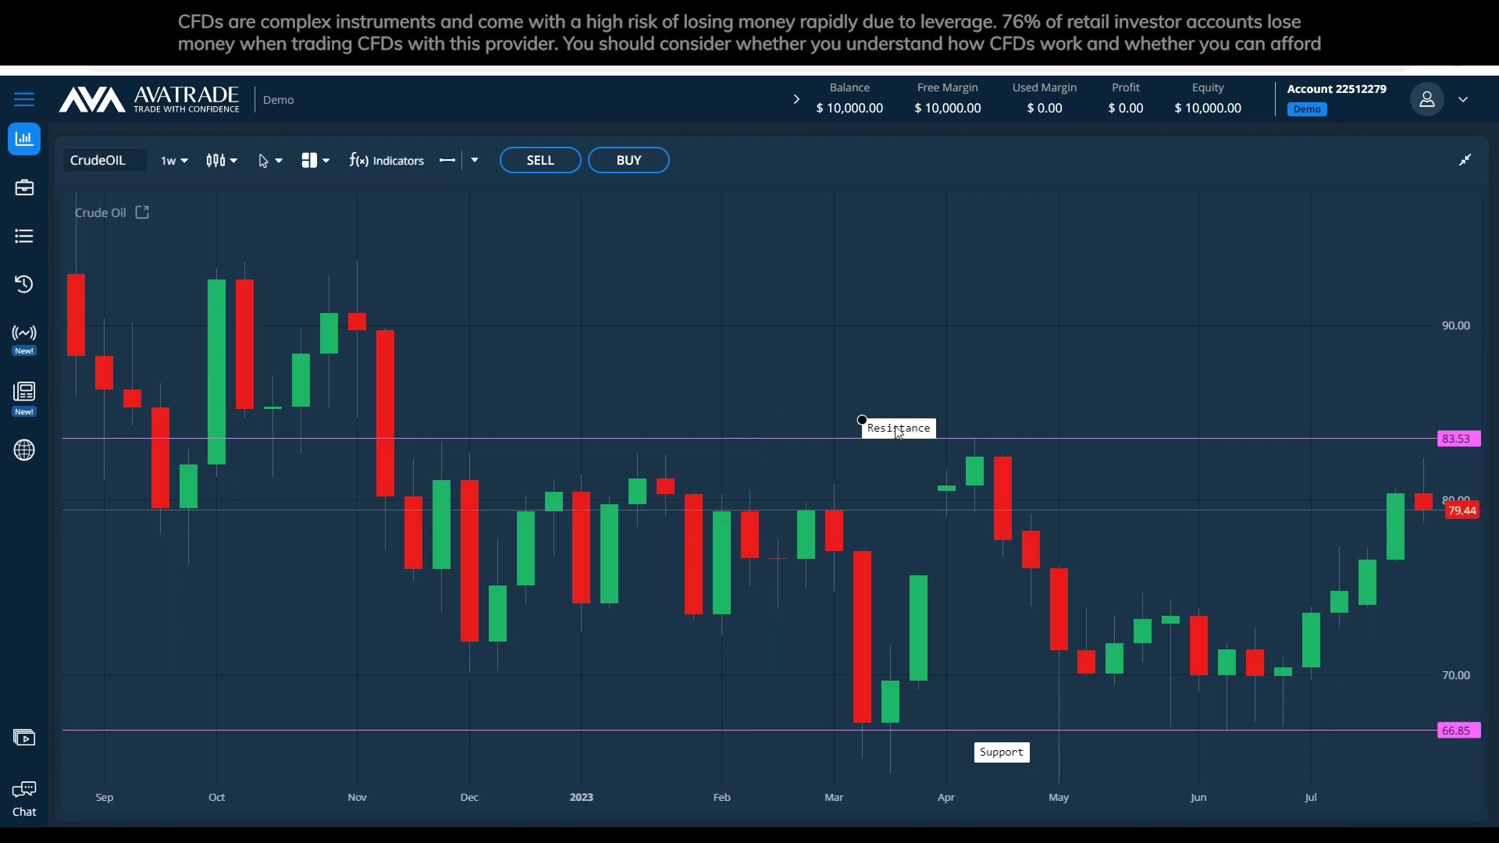
left_click(867, 424)
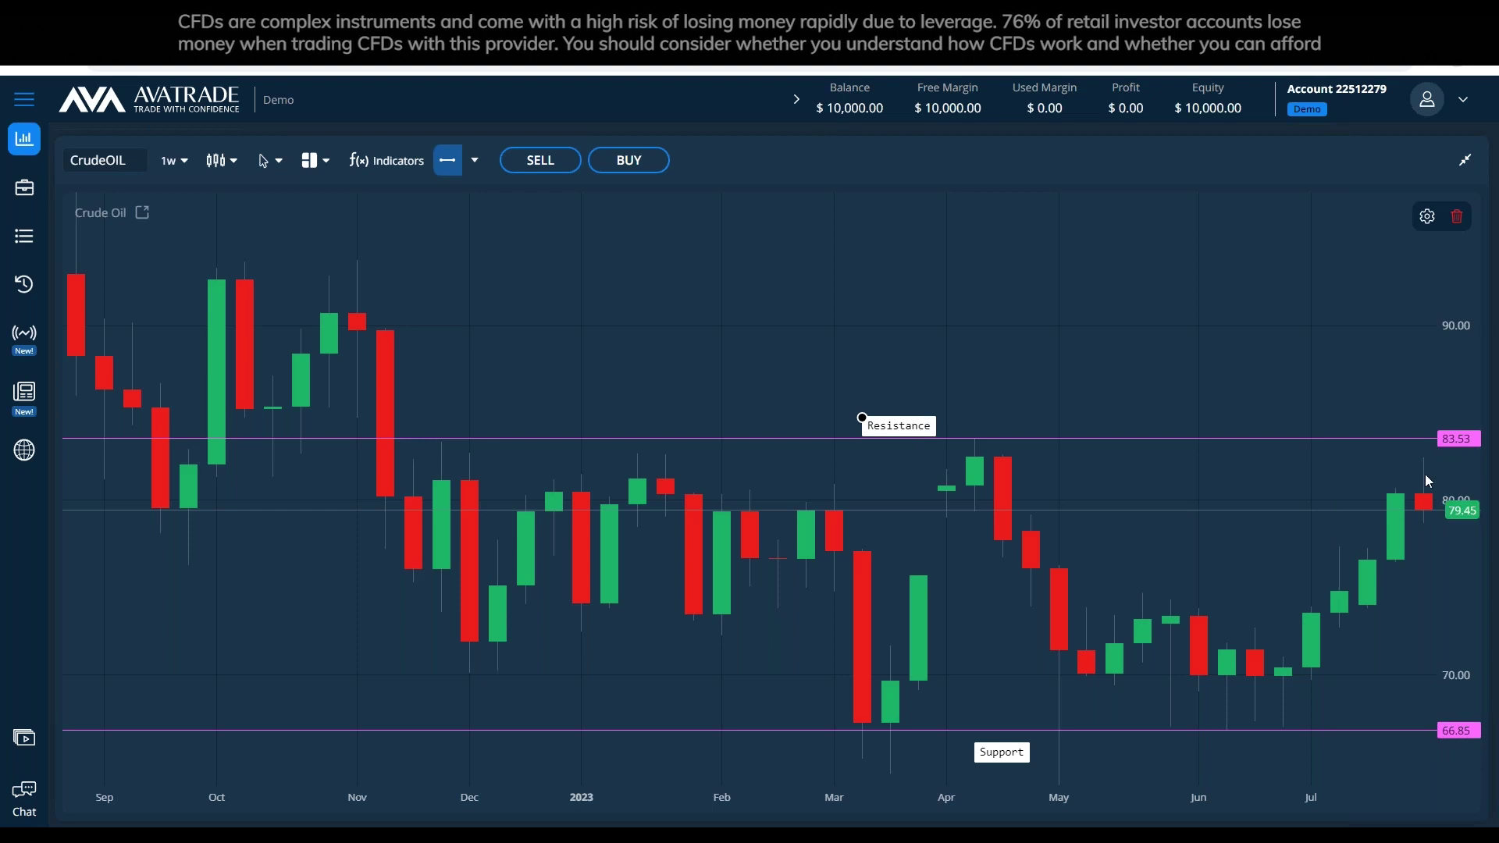
left_click(475, 160)
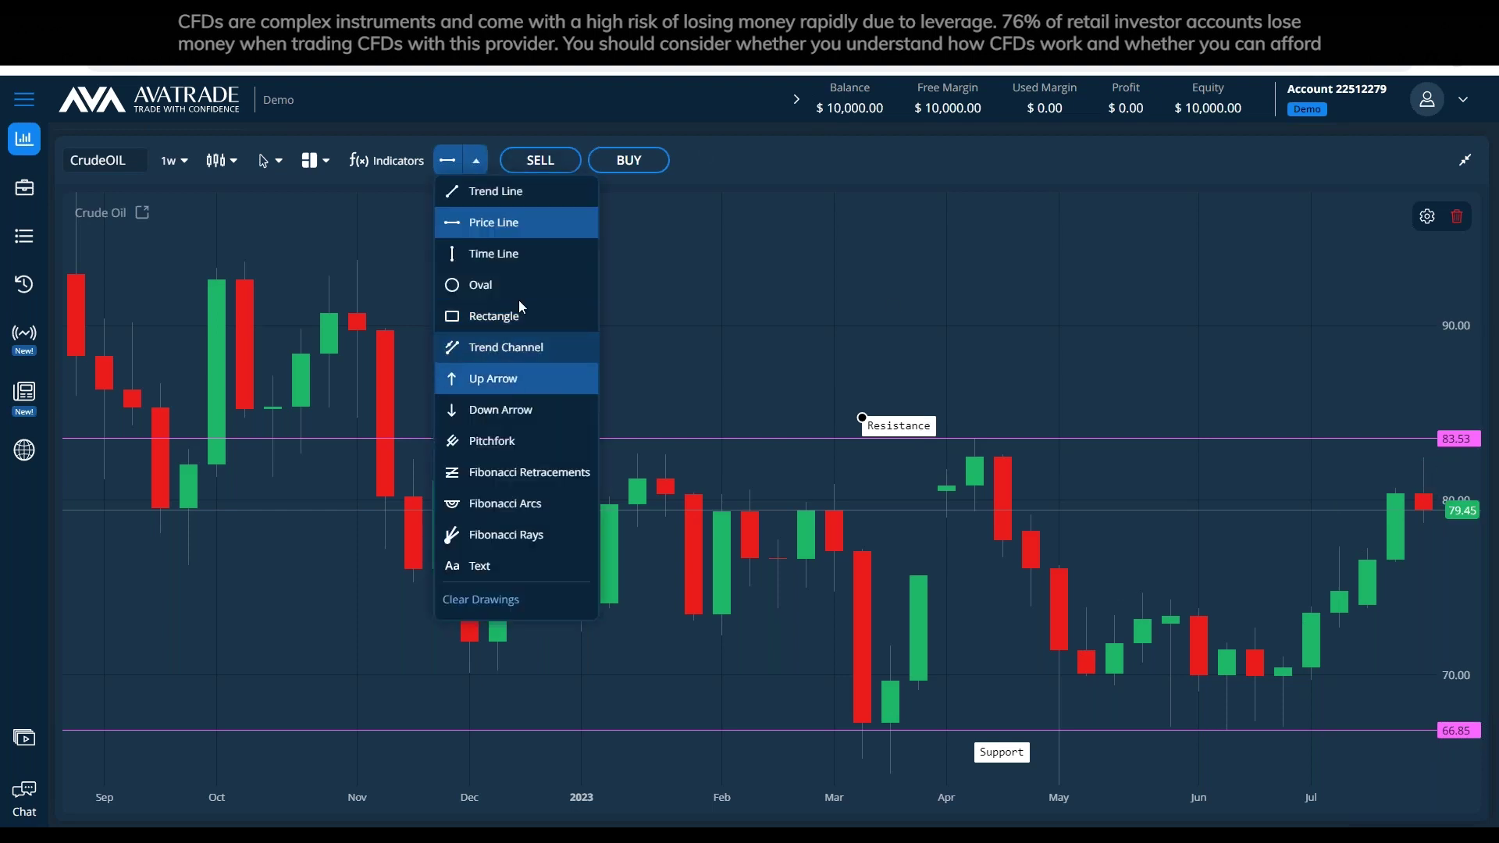
Draw a rectangle around the latest weekly candles with its background fill turned off.
left_click(538, 317)
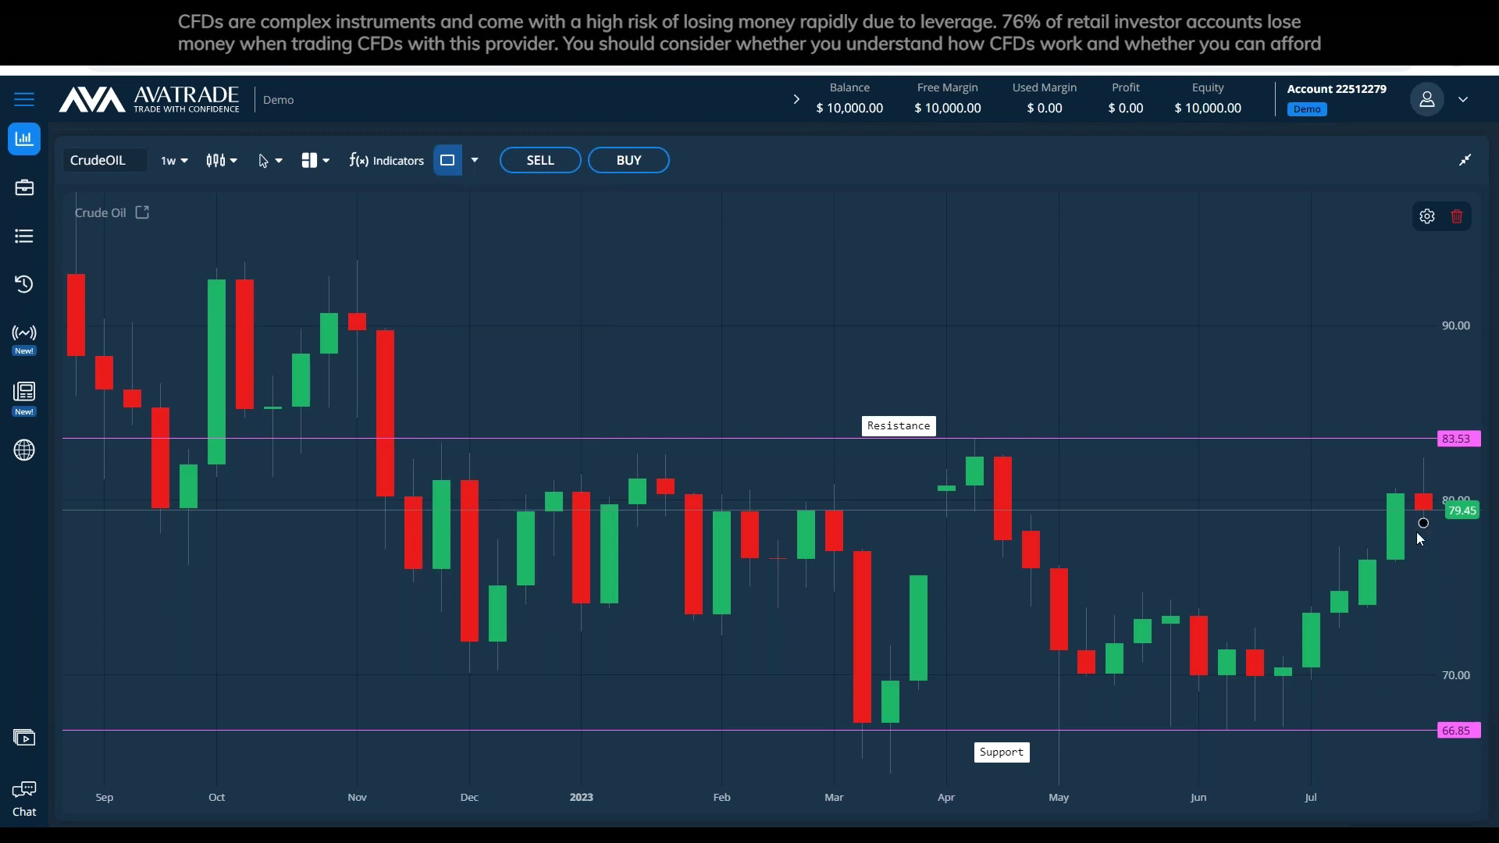
left_click_drag(1396, 530, 1433, 451)
mouse_move(1425, 531)
left_mouse_down()
mouse_move(1434, 488)
mouse_move(1447, 497)
mouse_move(1415, 499)
mouse_move(1449, 500)
mouse_move(1432, 562)
mouse_move(1428, 502)
mouse_move(1398, 535)
left_mouse_up()
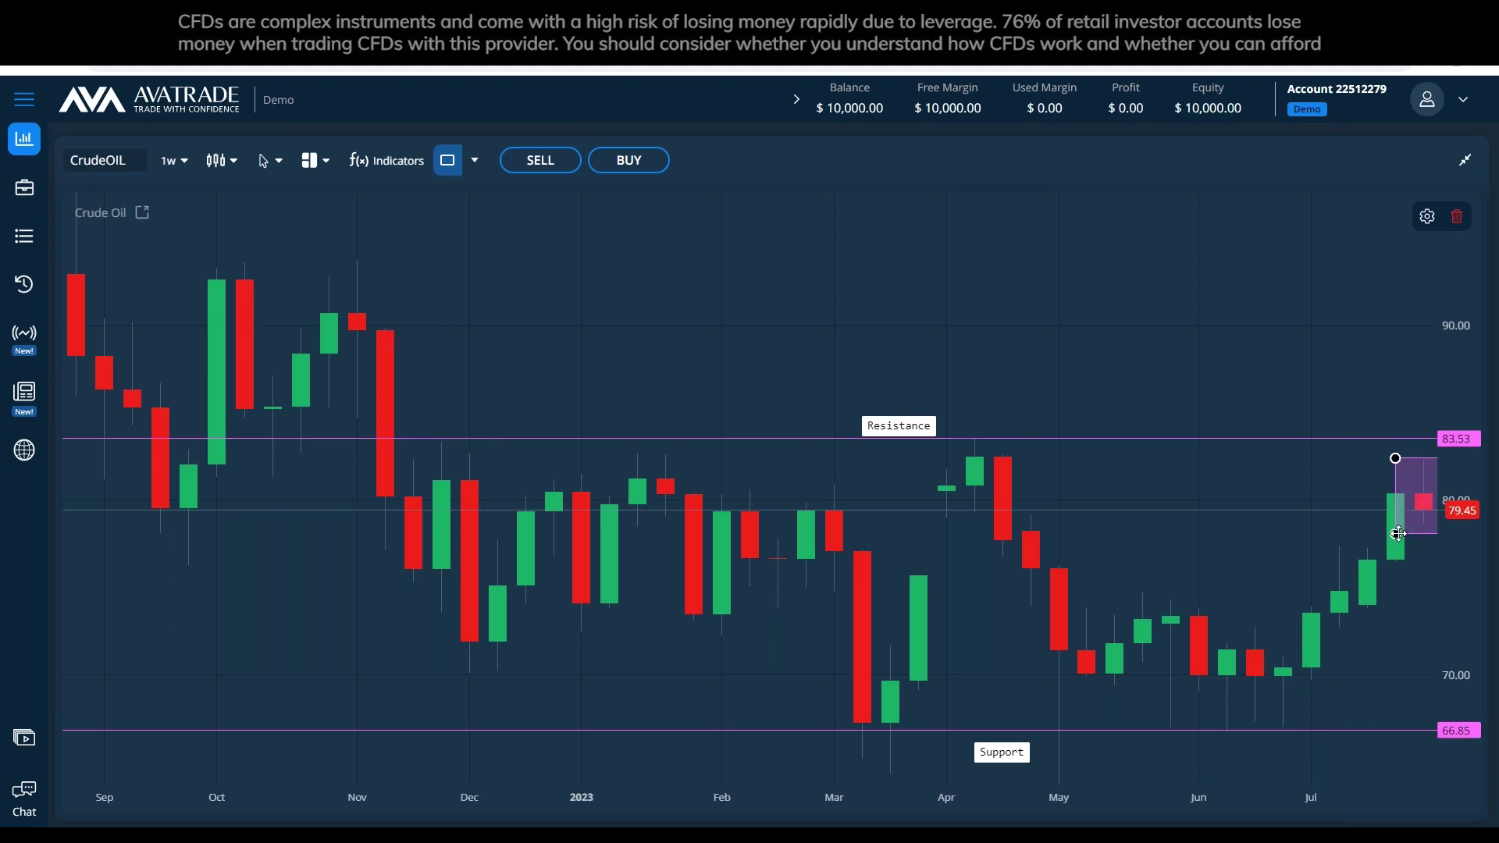
double_click(1412, 486)
left_click(717, 517)
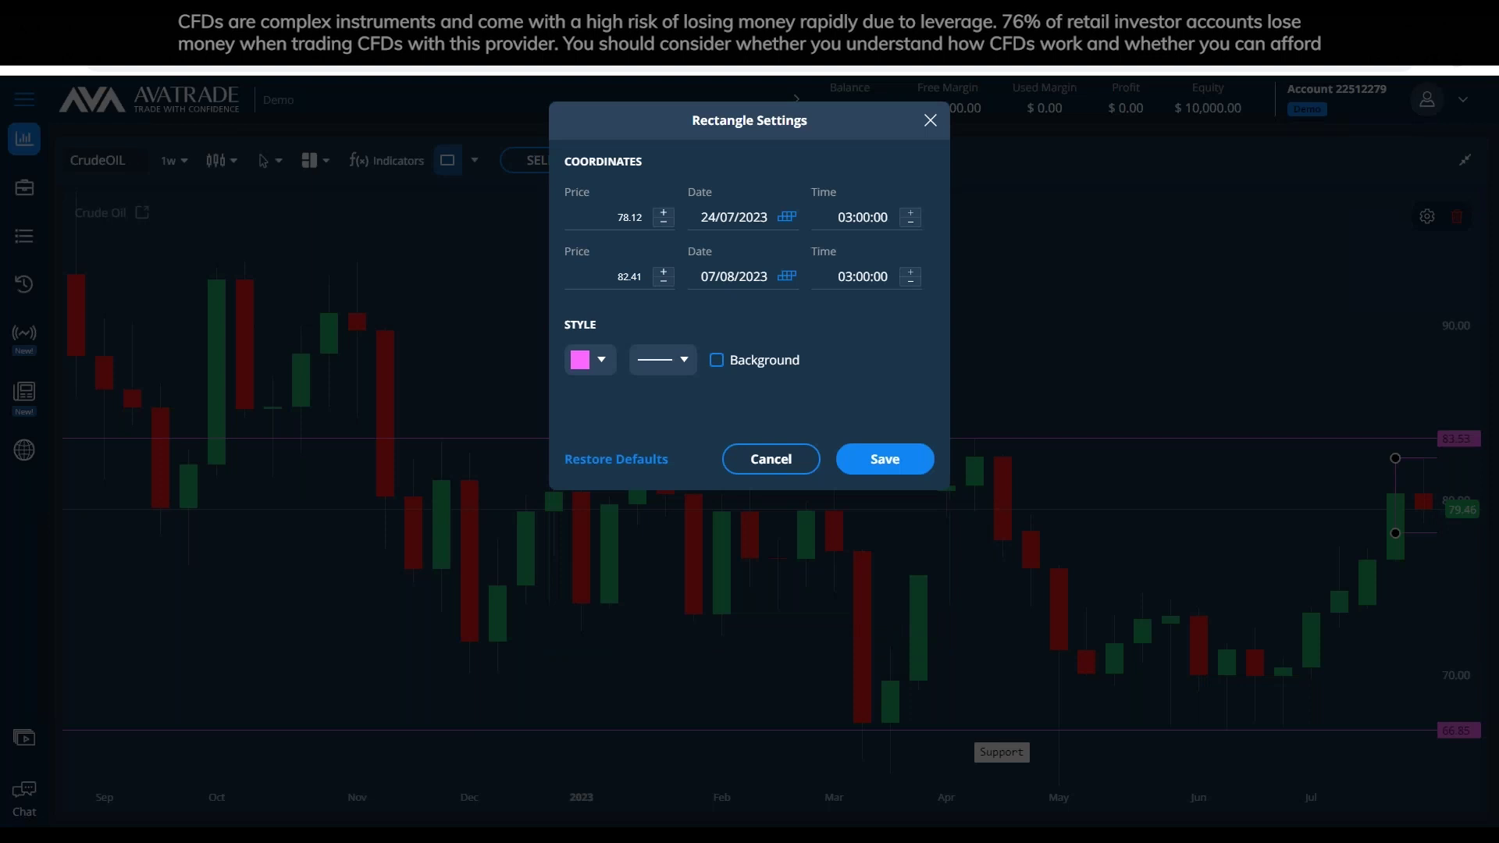
left_click(884, 459)
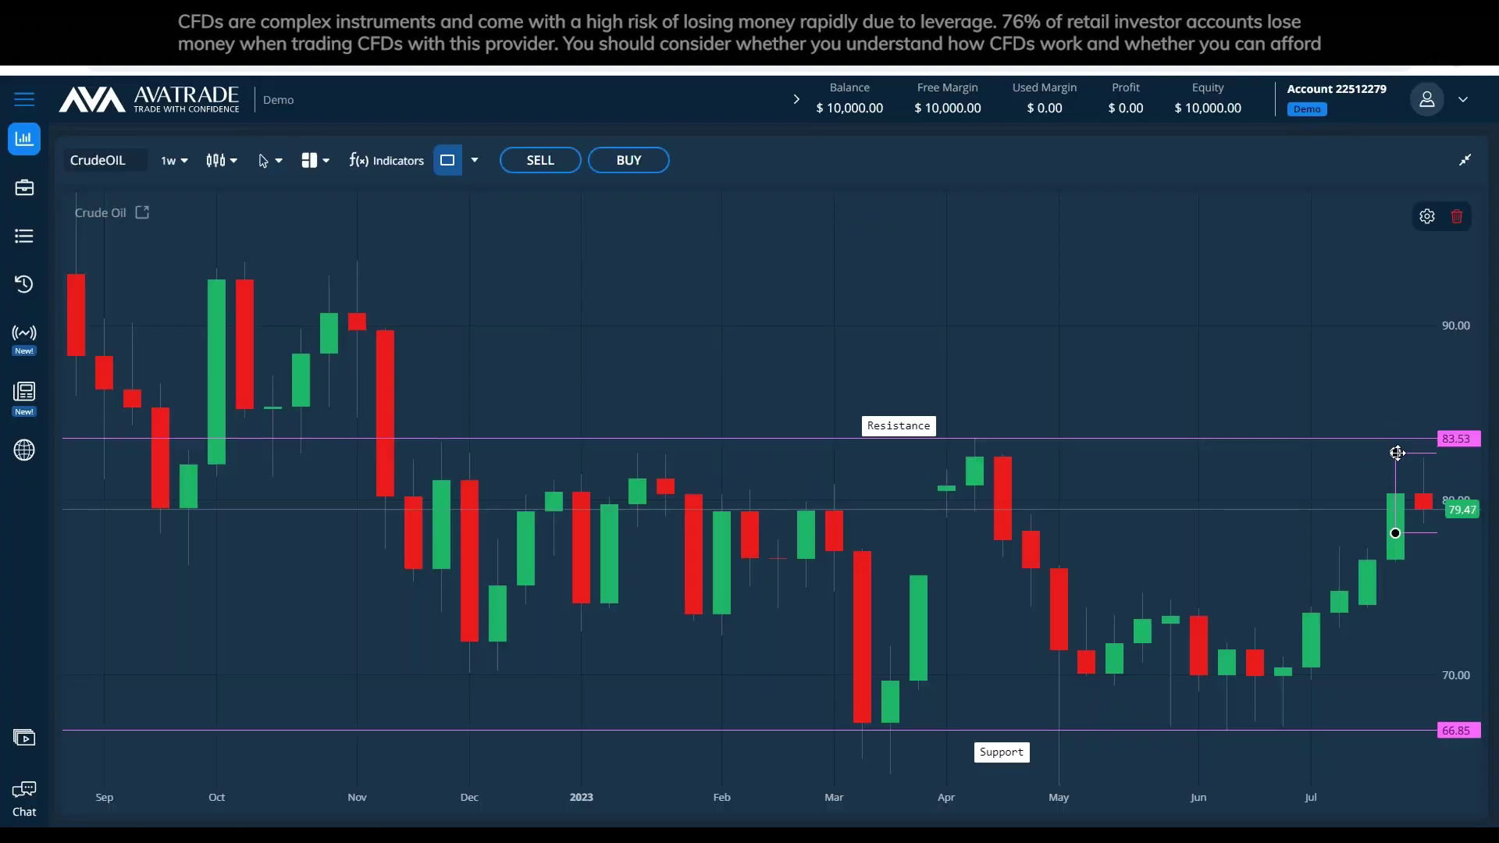
left_click(1330, 524)
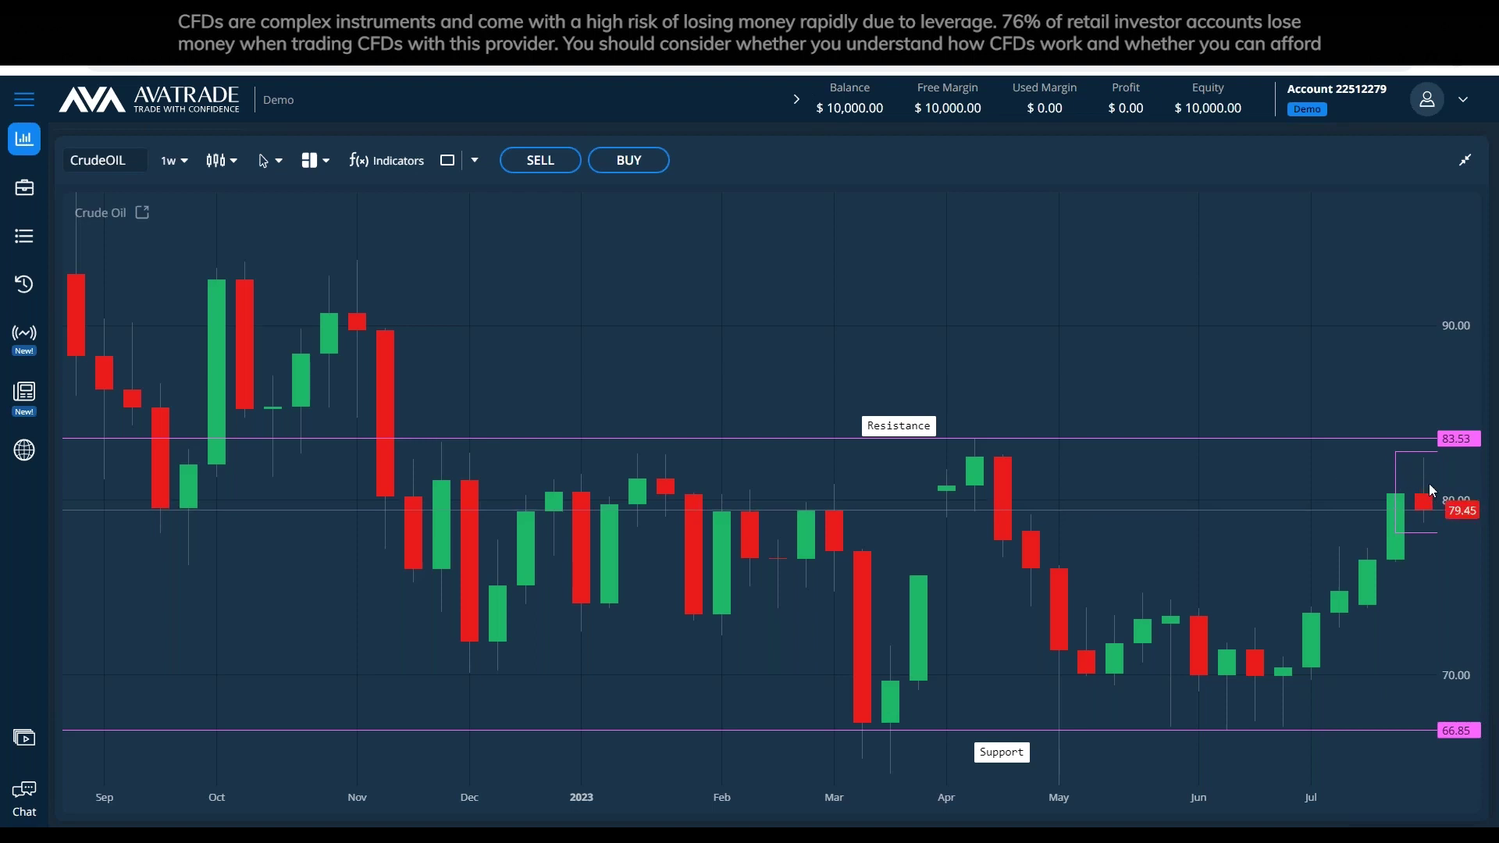
Draw an oval with no background fill around the rising June–July candles.
left_click(474, 162)
left_click(537, 286)
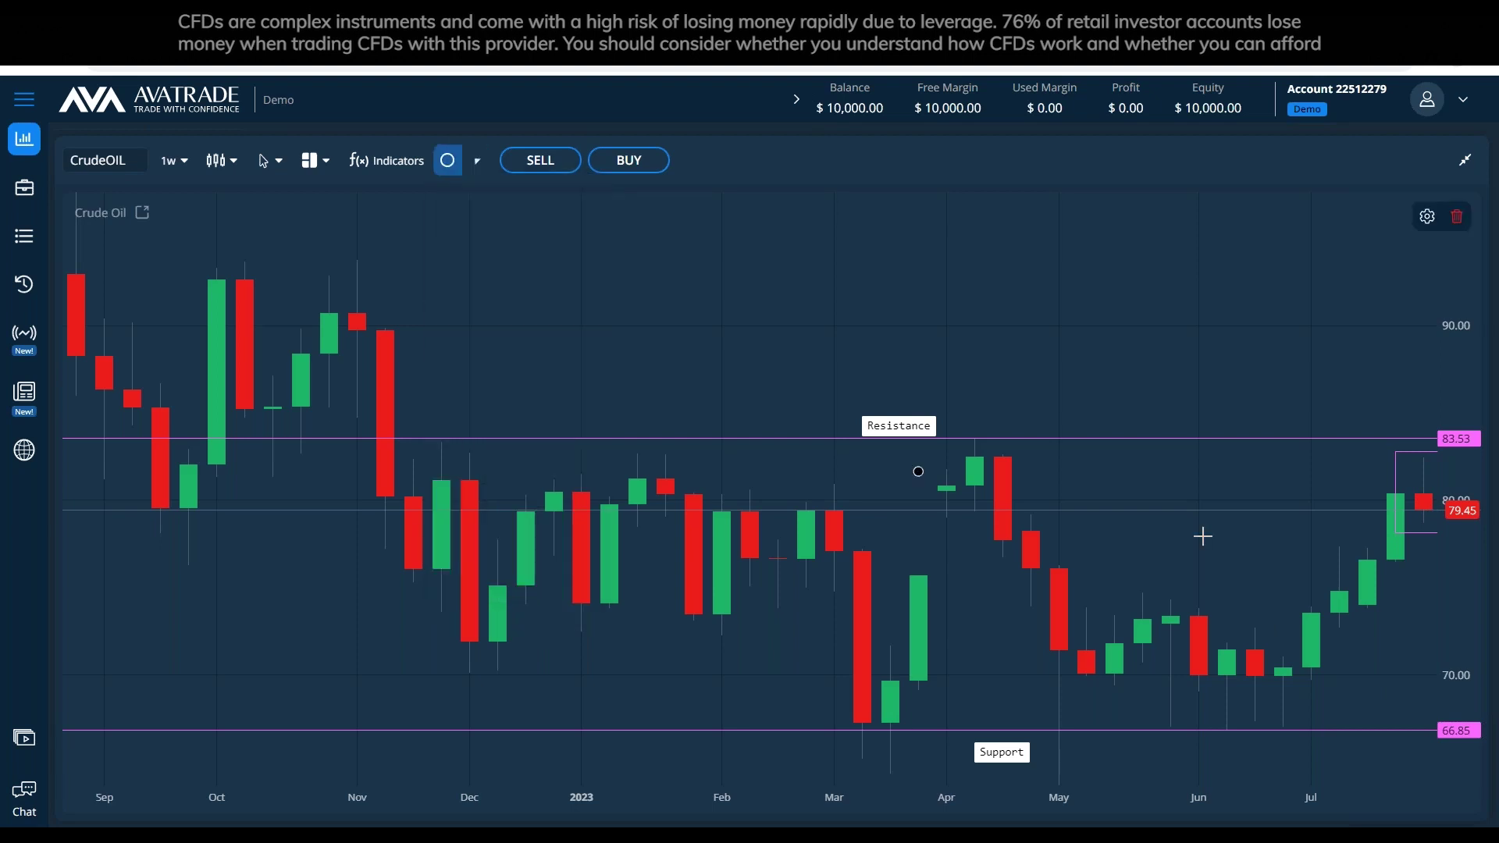
left_click(1395, 614)
left_click(1283, 482)
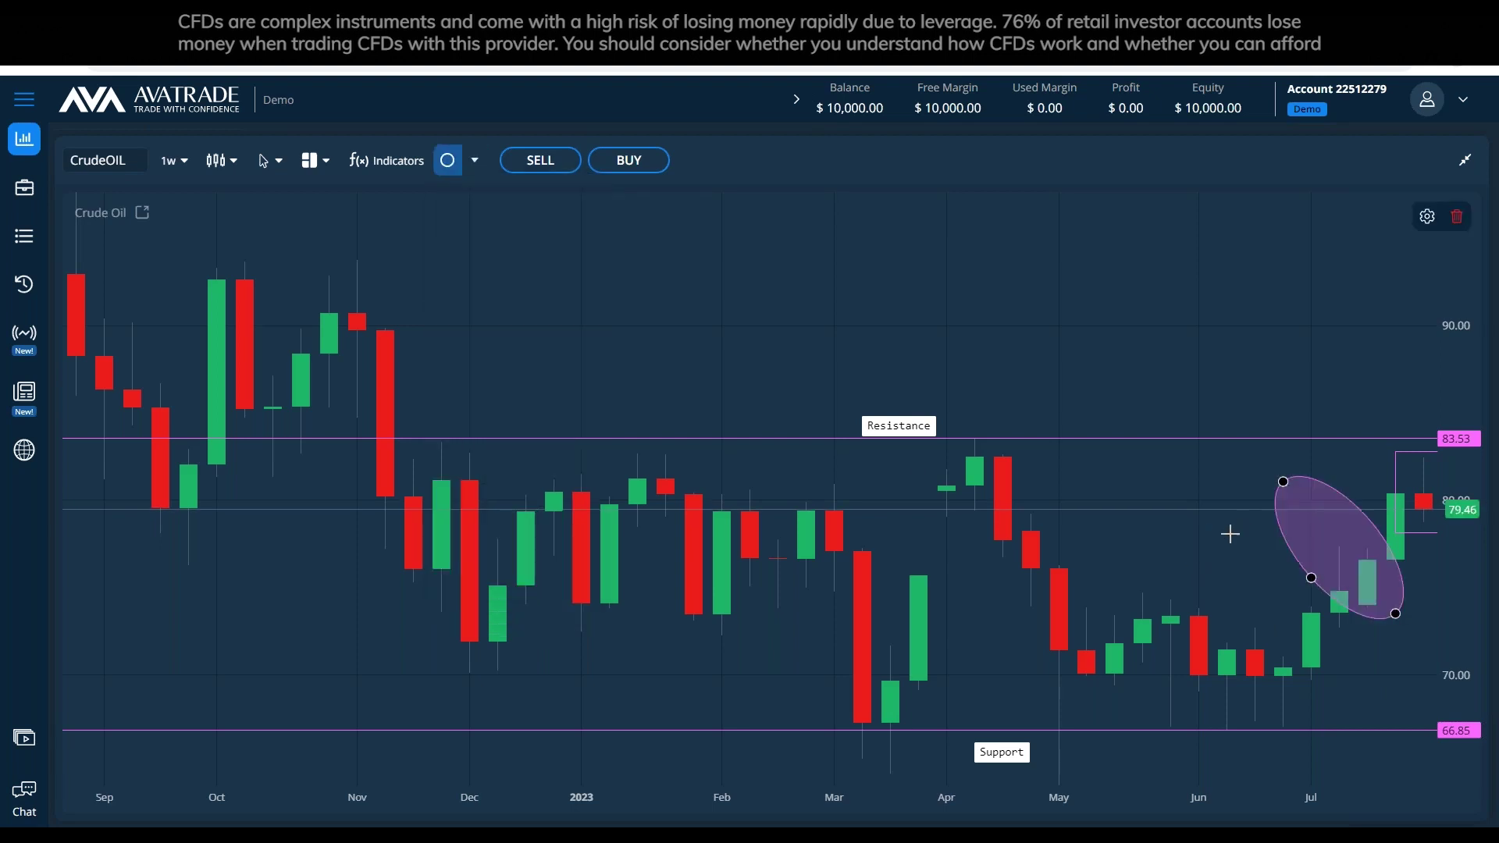
left_click(1183, 575)
left_click_drag(1327, 544, 1345, 581)
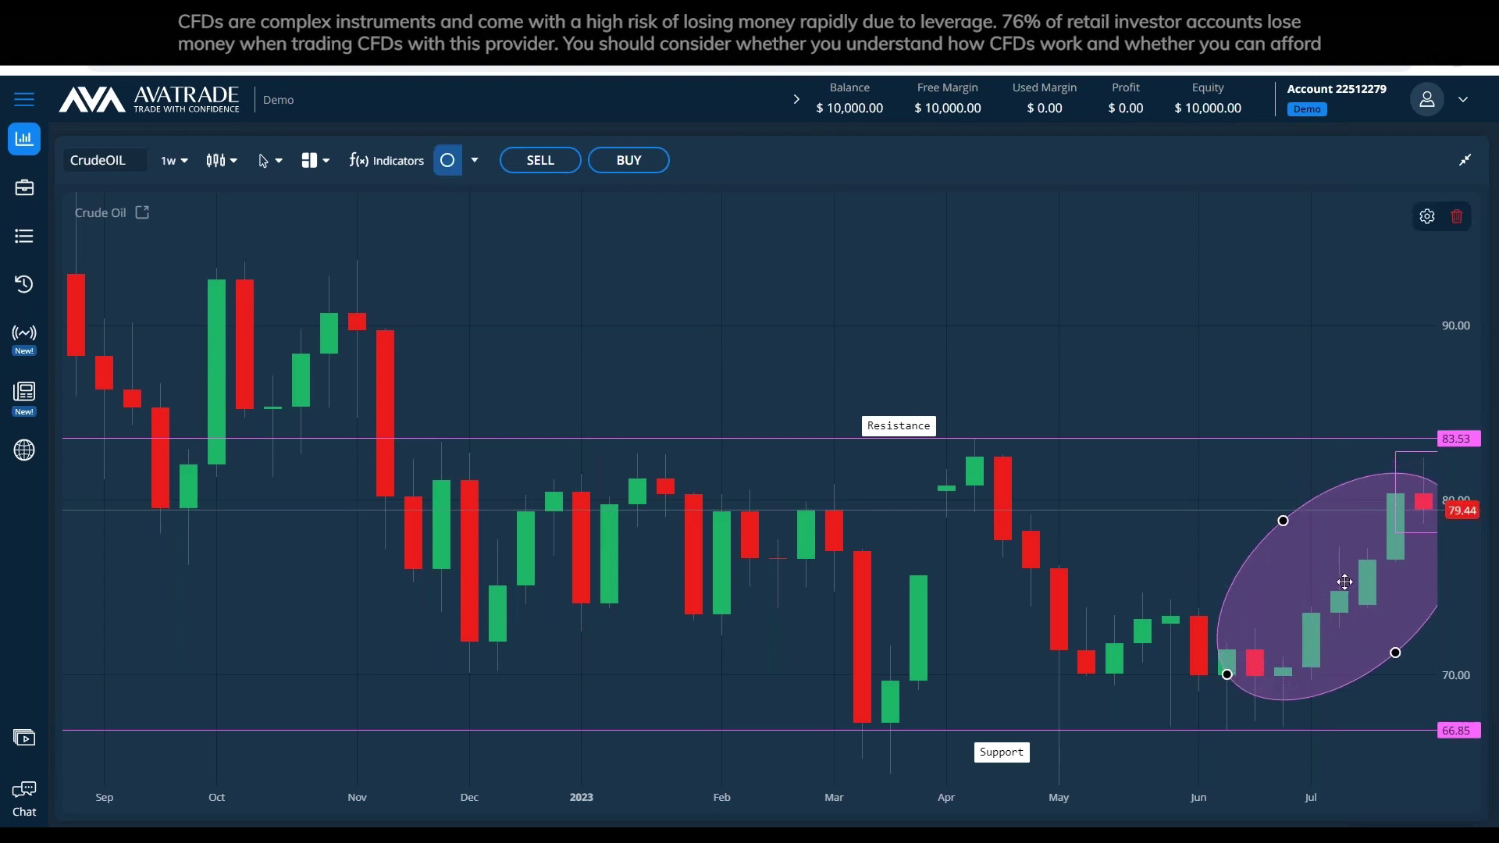
double_click(1344, 582)
left_click(717, 546)
left_click(867, 644)
left_click(1367, 512)
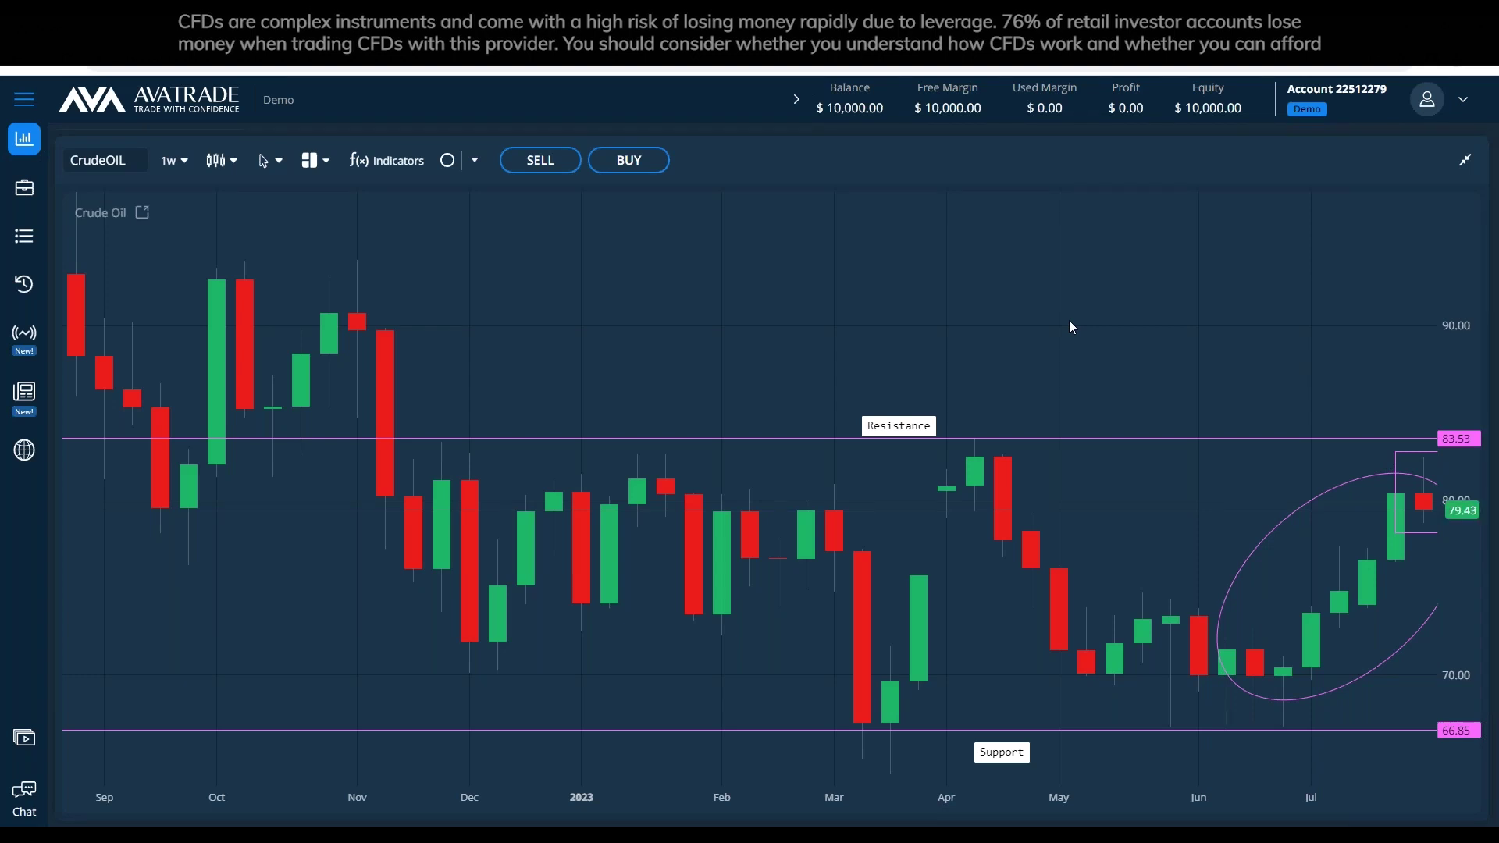
Switch the chart cursor to the crosshair with price readout.
mouse_move(906, 430)
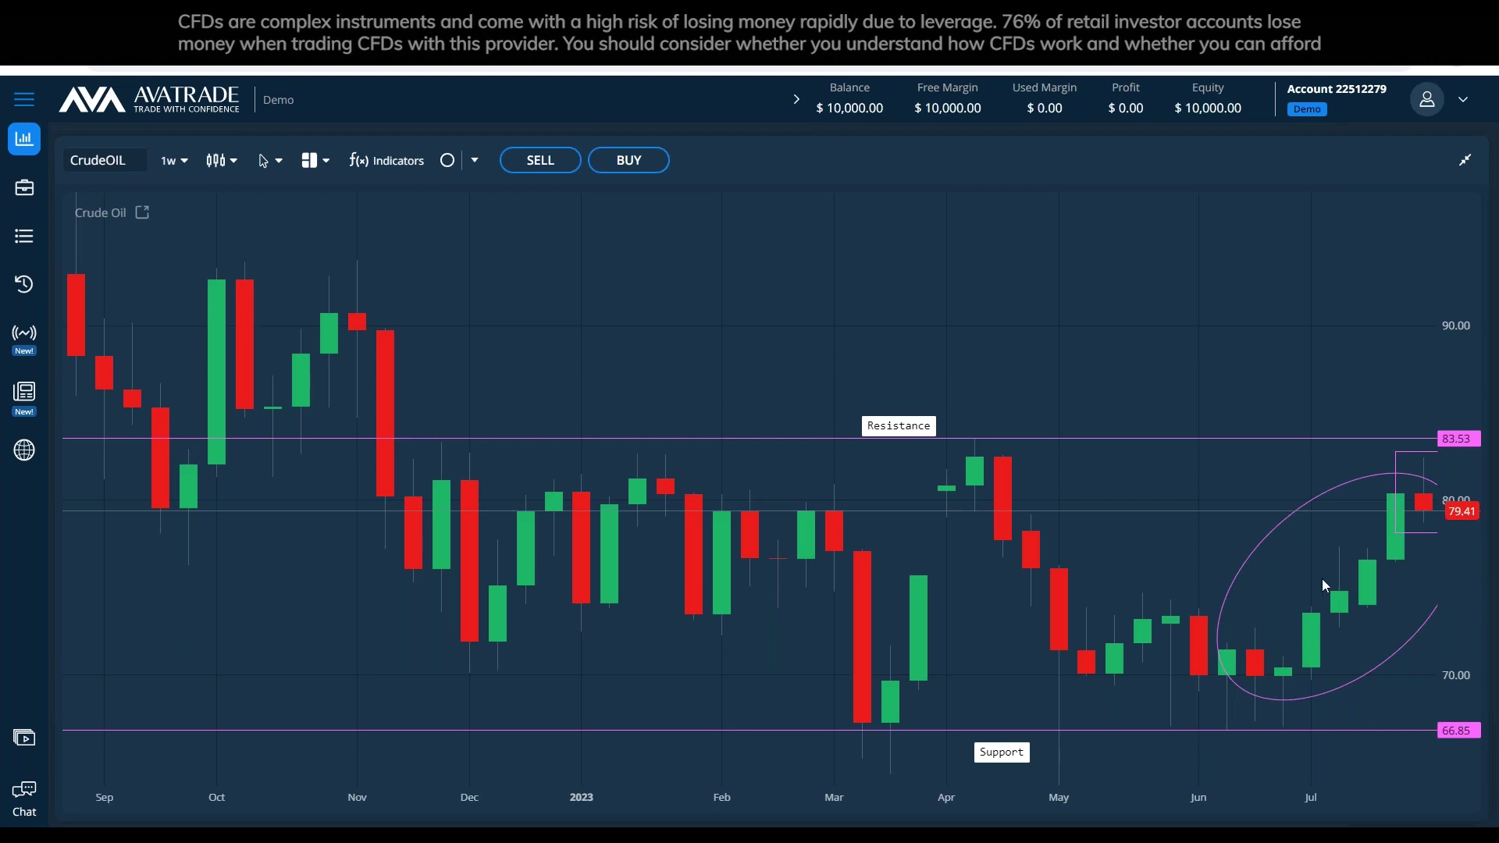
left_click(474, 161)
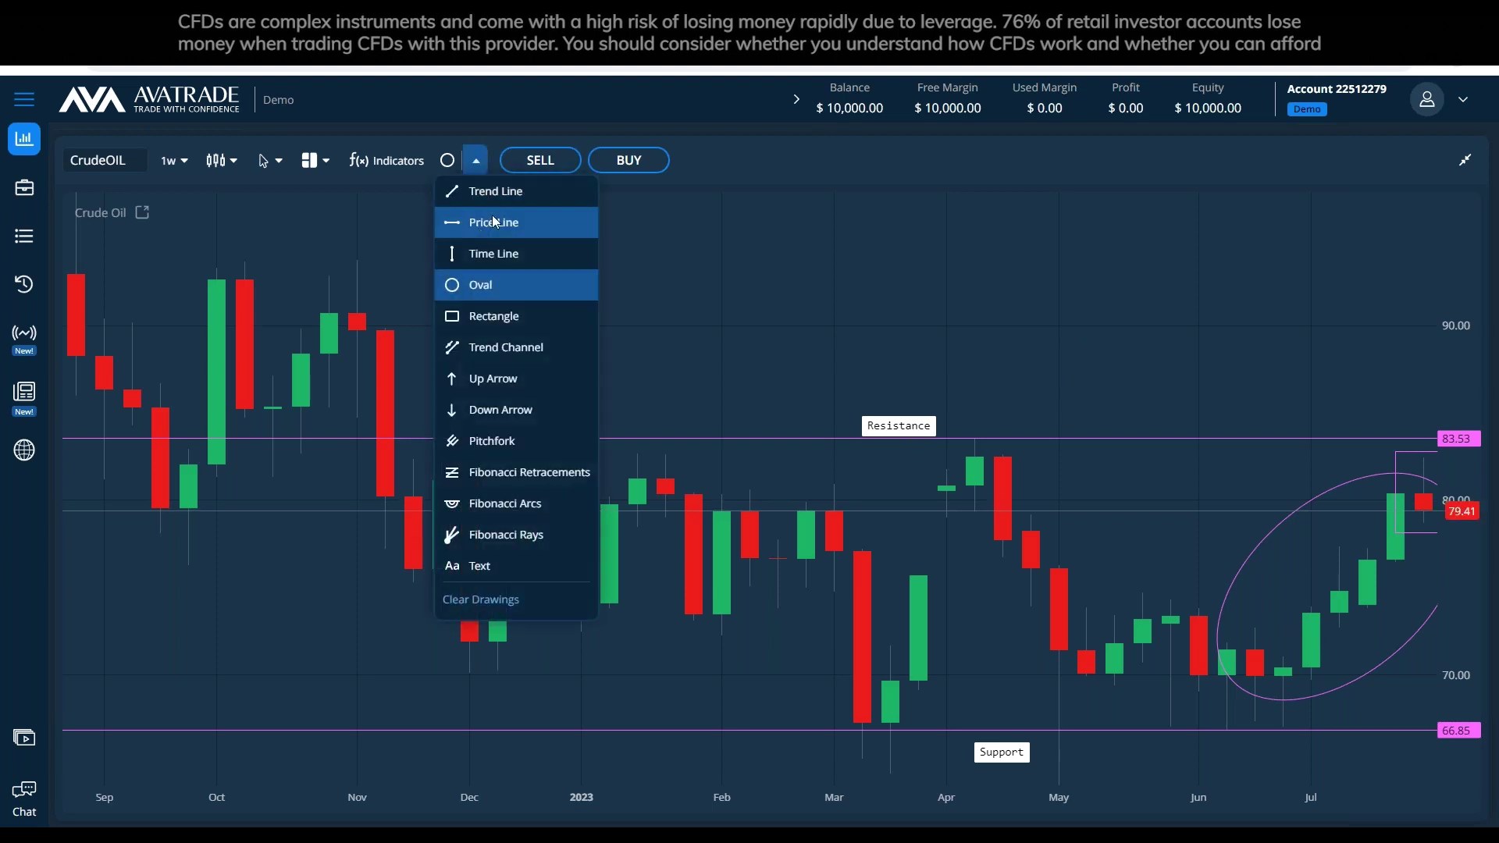
left_click(262, 165)
left_click(298, 221)
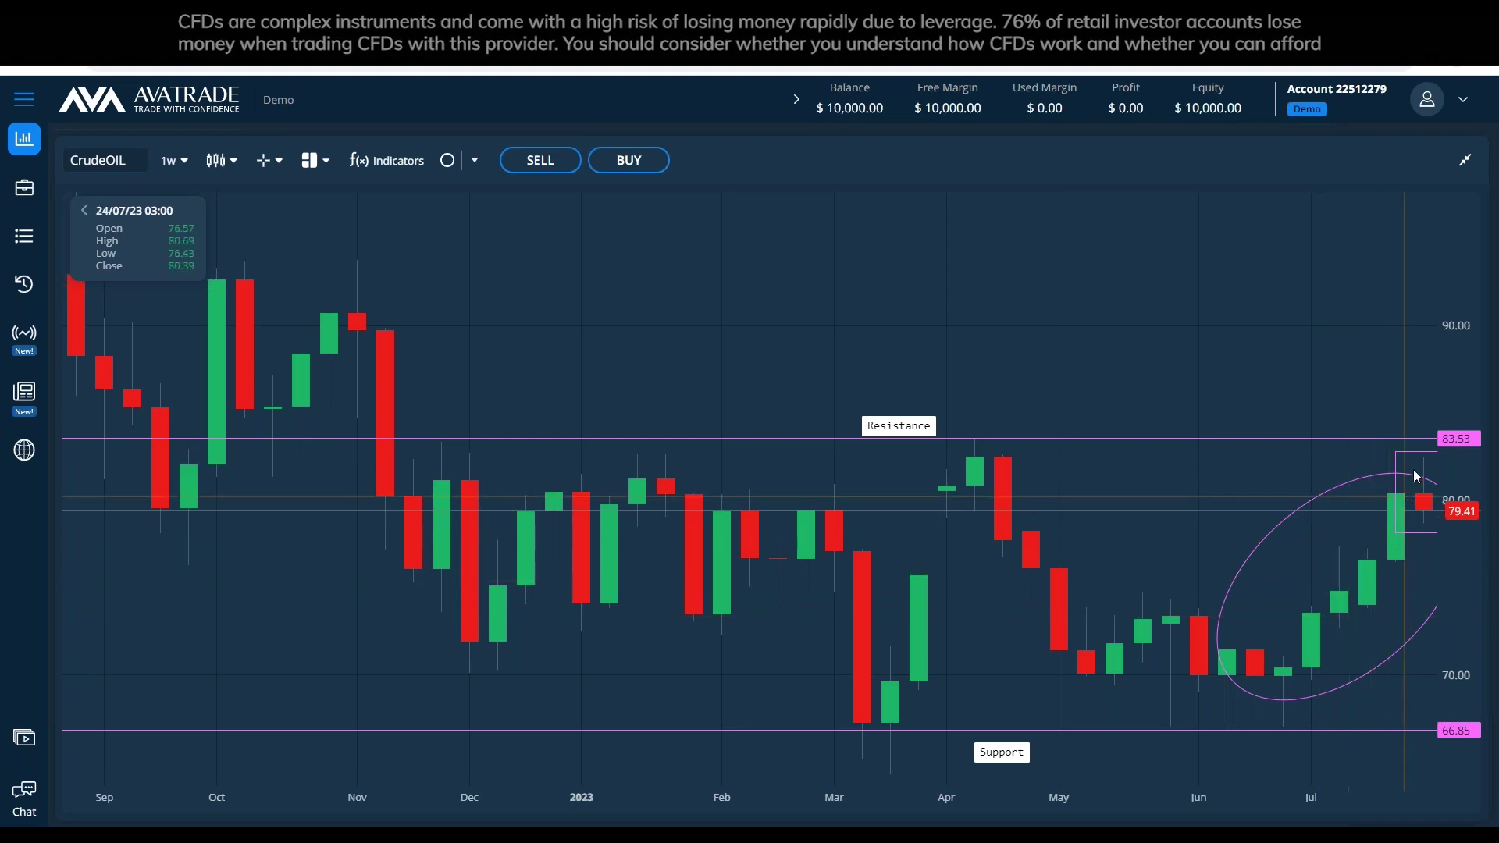
Move, stretch and tilt the oval into a tall ellipse centred on the July candles.
mouse_move(1412, 487)
left_mouse_down()
mouse_move(1379, 502)
mouse_move(1384, 517)
left_mouse_up()
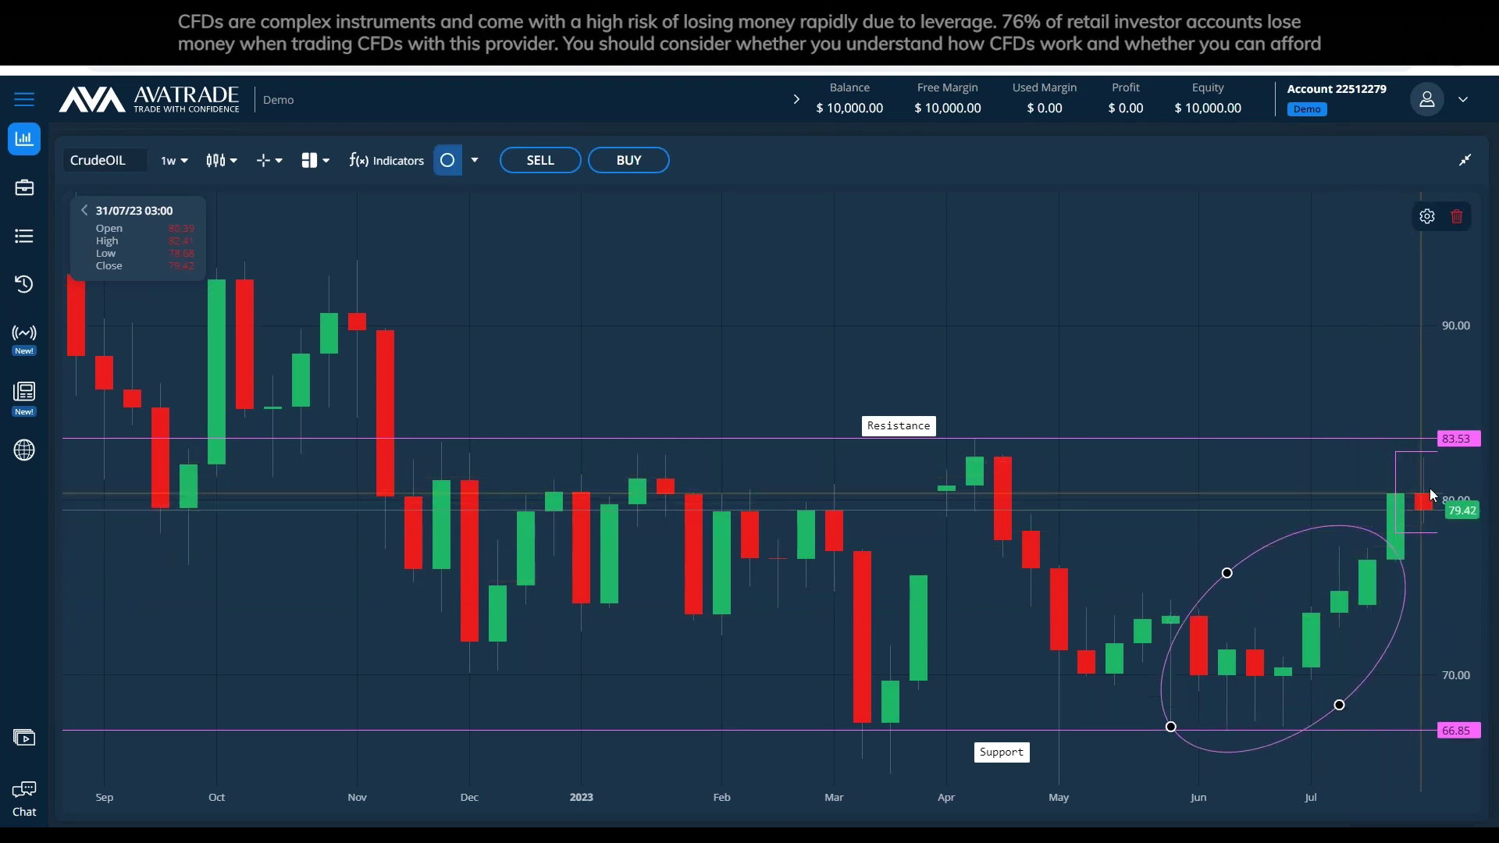
left_click_drag(1171, 728, 1227, 687)
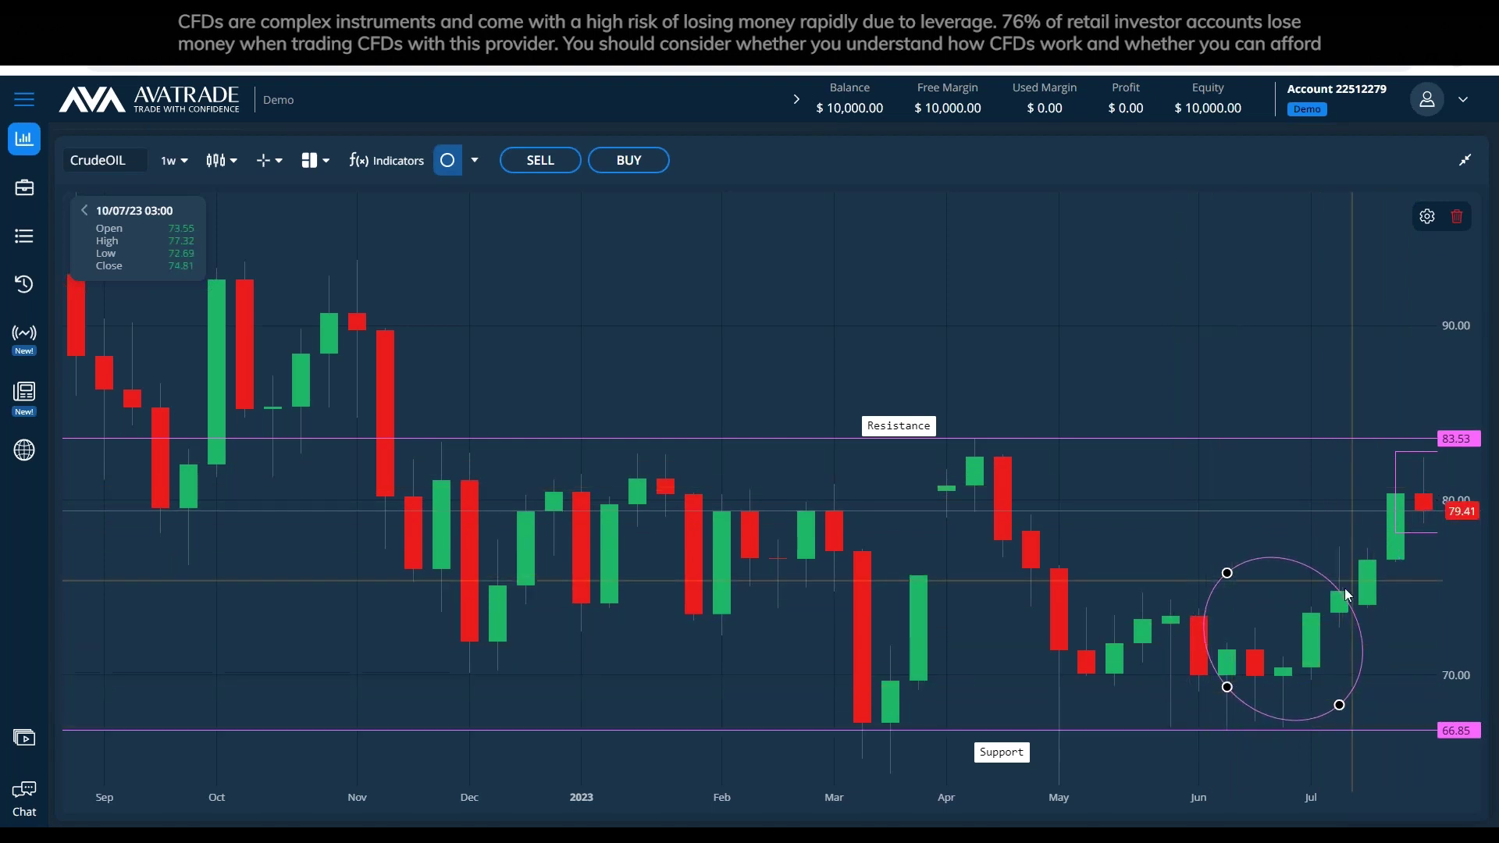
mouse_move(1342, 650)
left_mouse_down()
mouse_move(1426, 573)
mouse_move(1319, 598)
mouse_move(1319, 637)
left_mouse_up()
left_click_drag(1283, 563, 1376, 486)
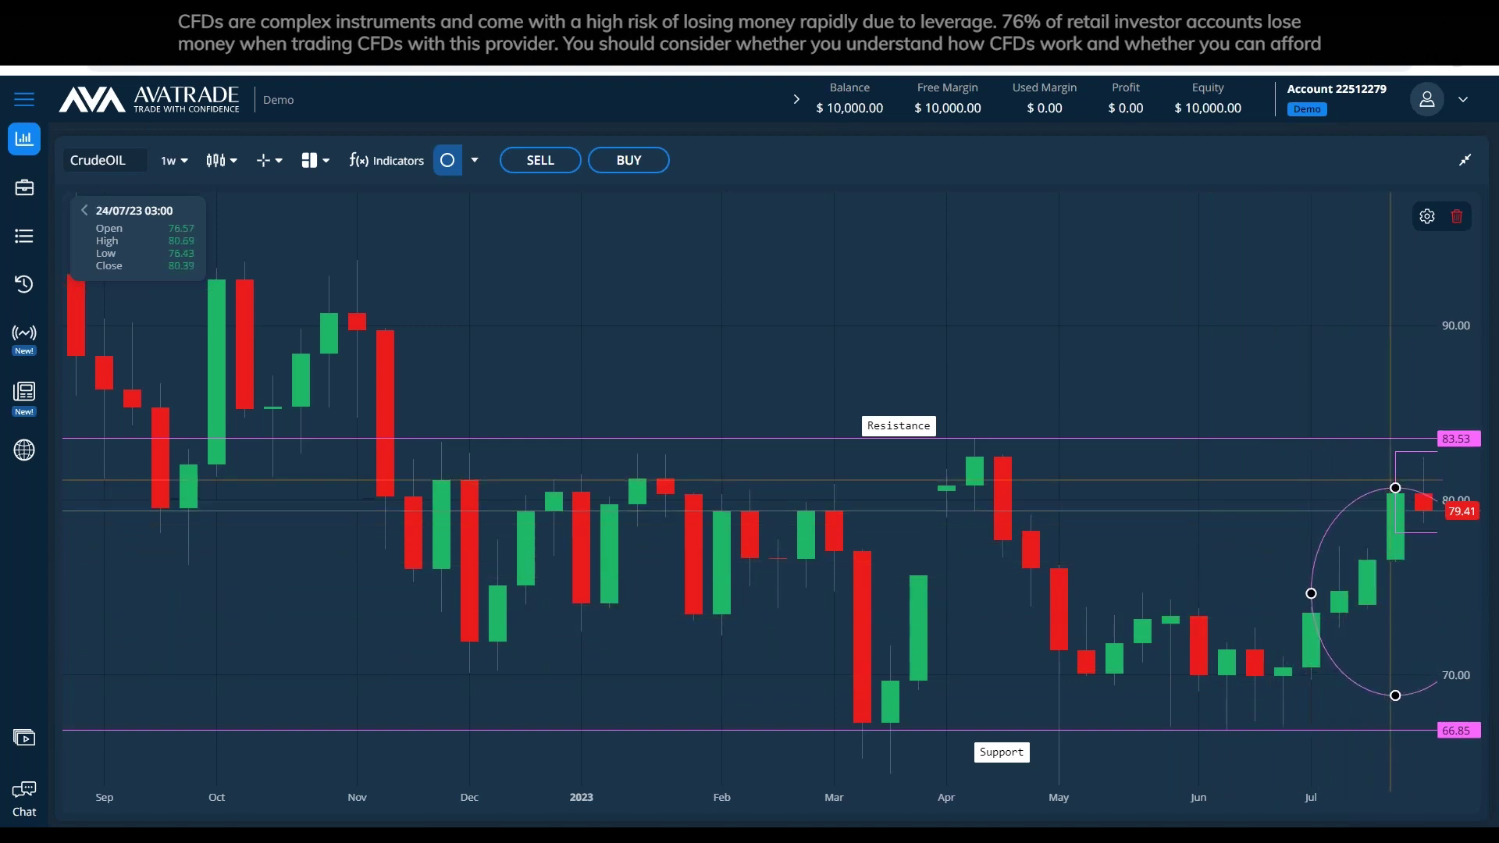
left_click(1290, 679)
left_click(1409, 585)
left_click_drag(1409, 585, 1324, 569)
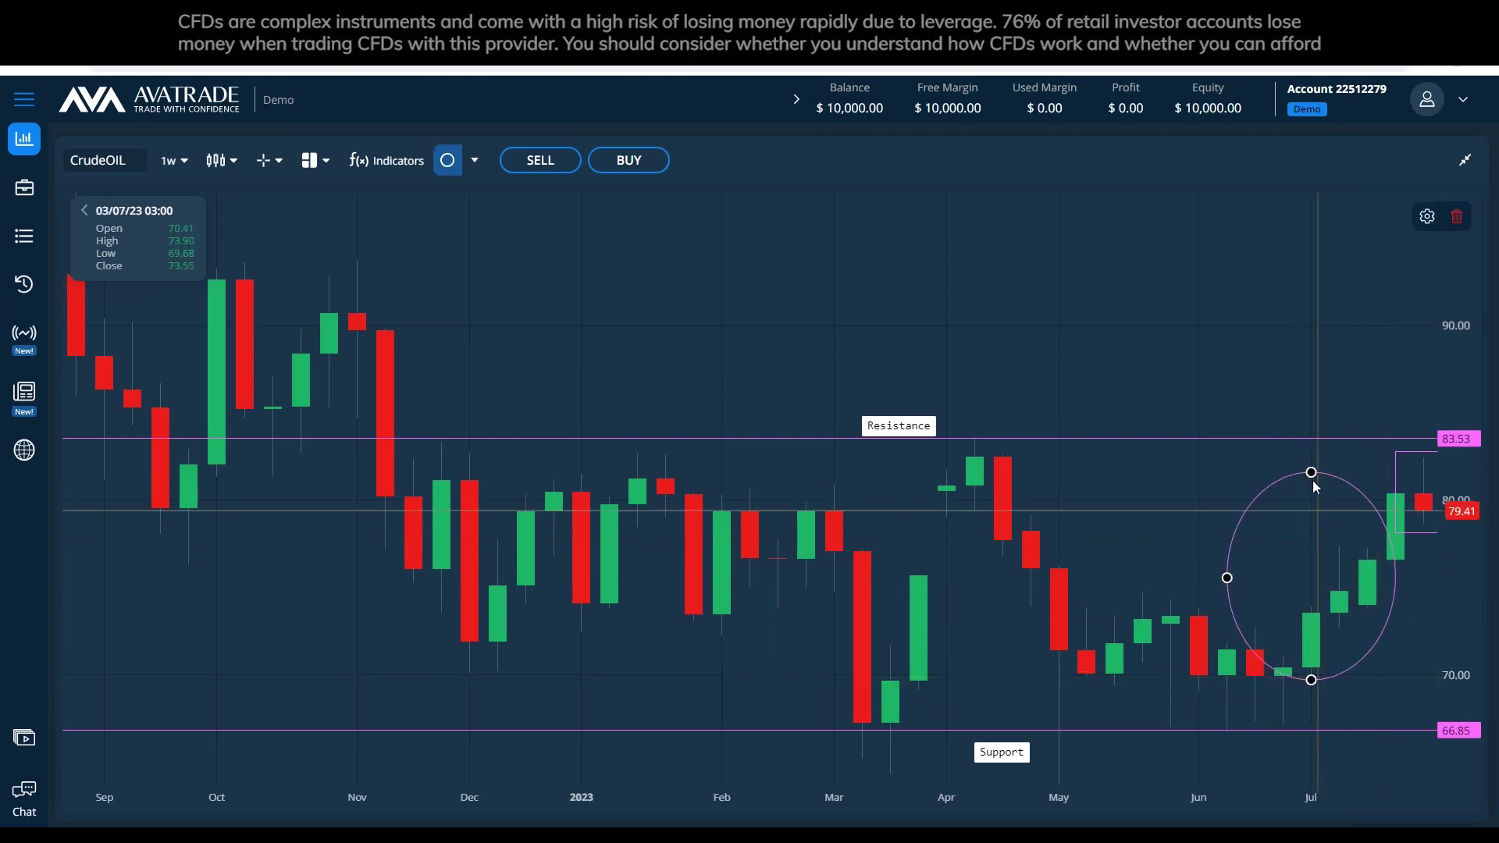
left_click_drag(1311, 473, 1423, 494)
left_click(1300, 589)
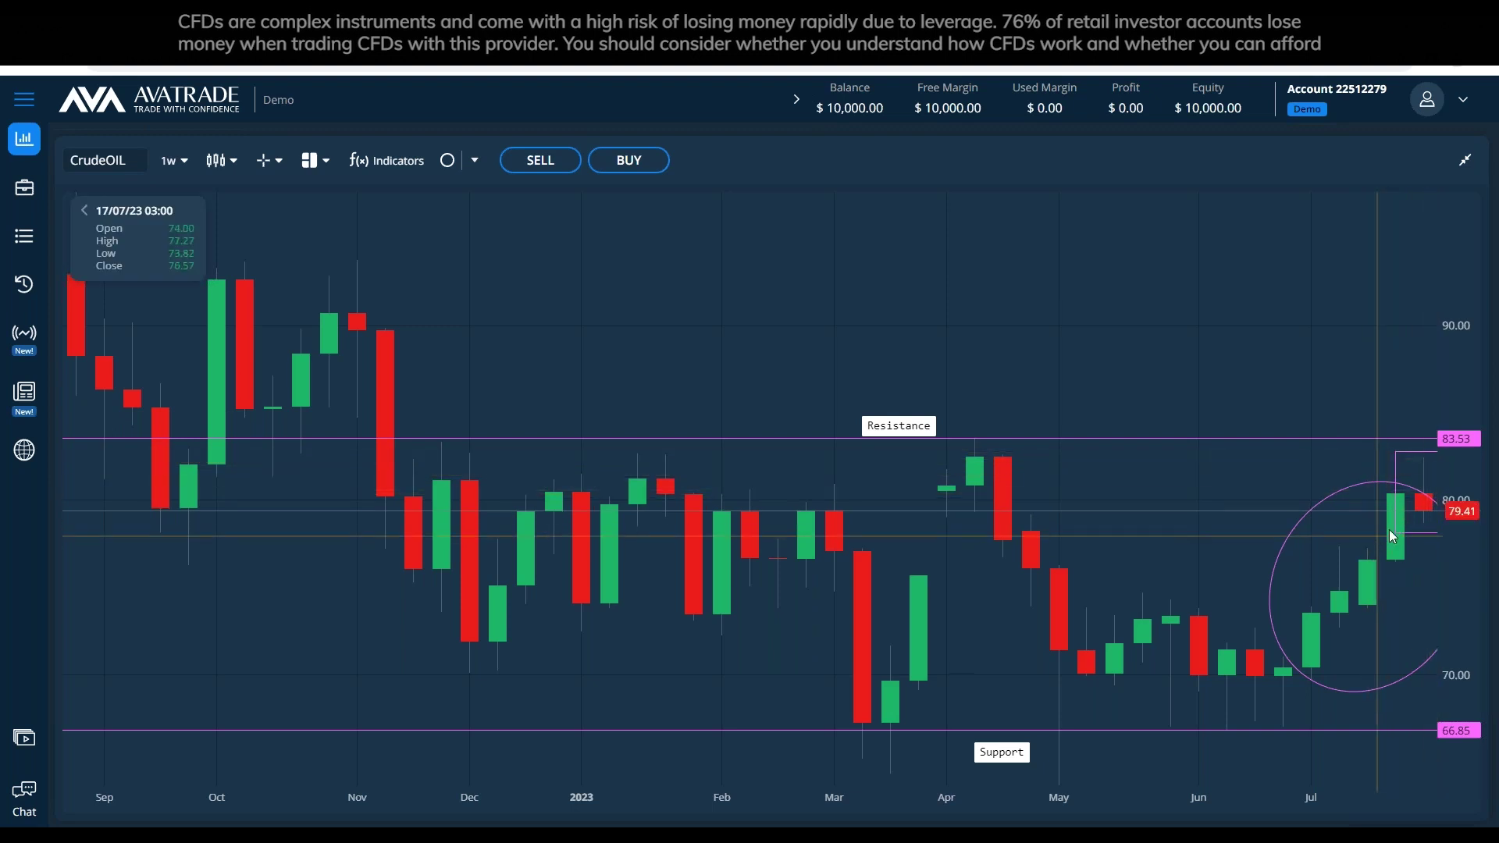
left_click(1364, 480)
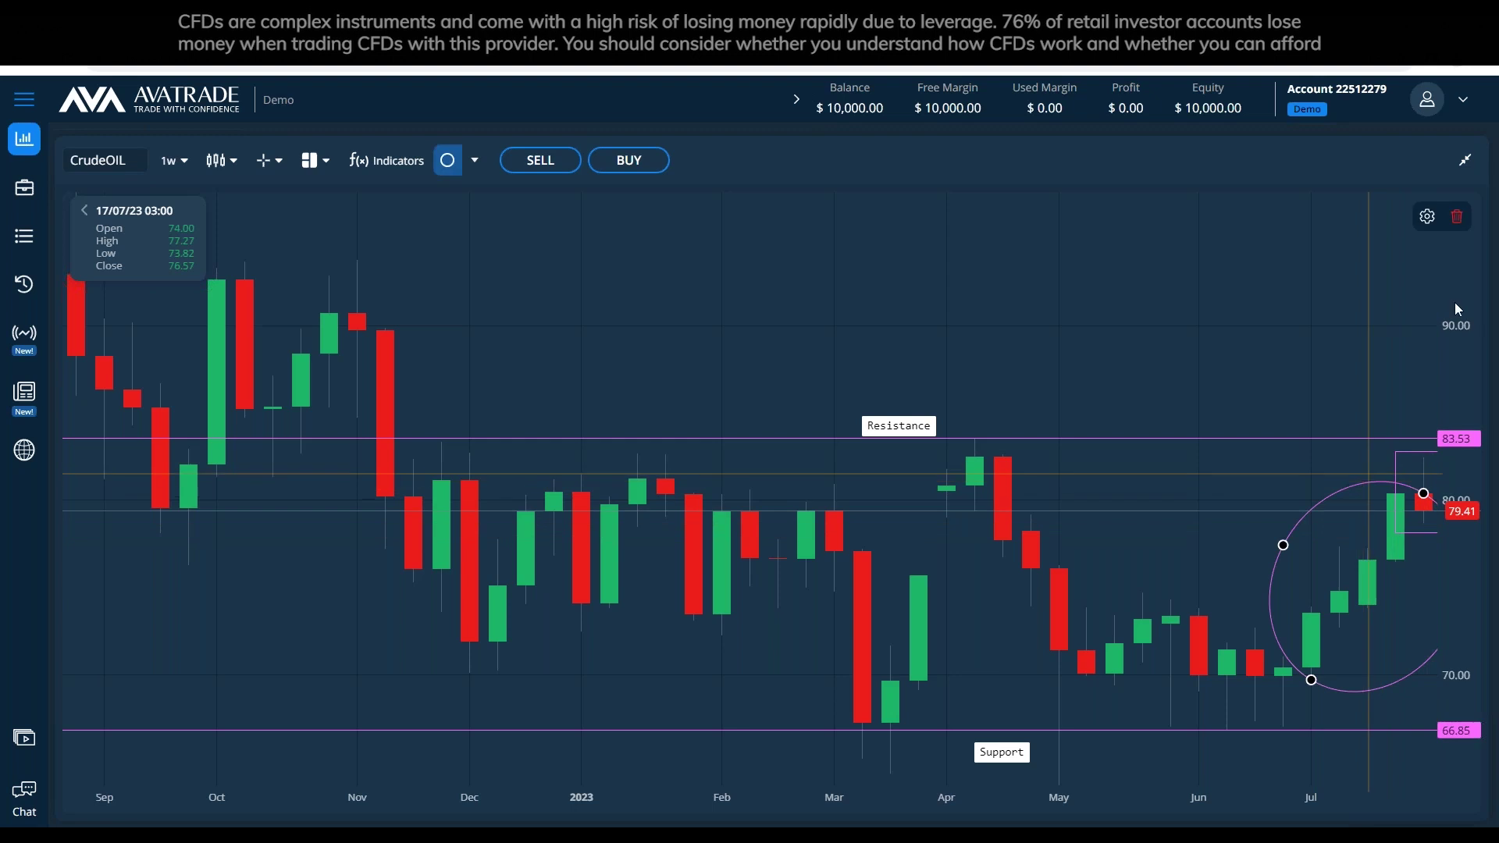
Delete the June–July oval, leaving the rectangle and Resistance/Support lines on the chart.
left_click(1457, 216)
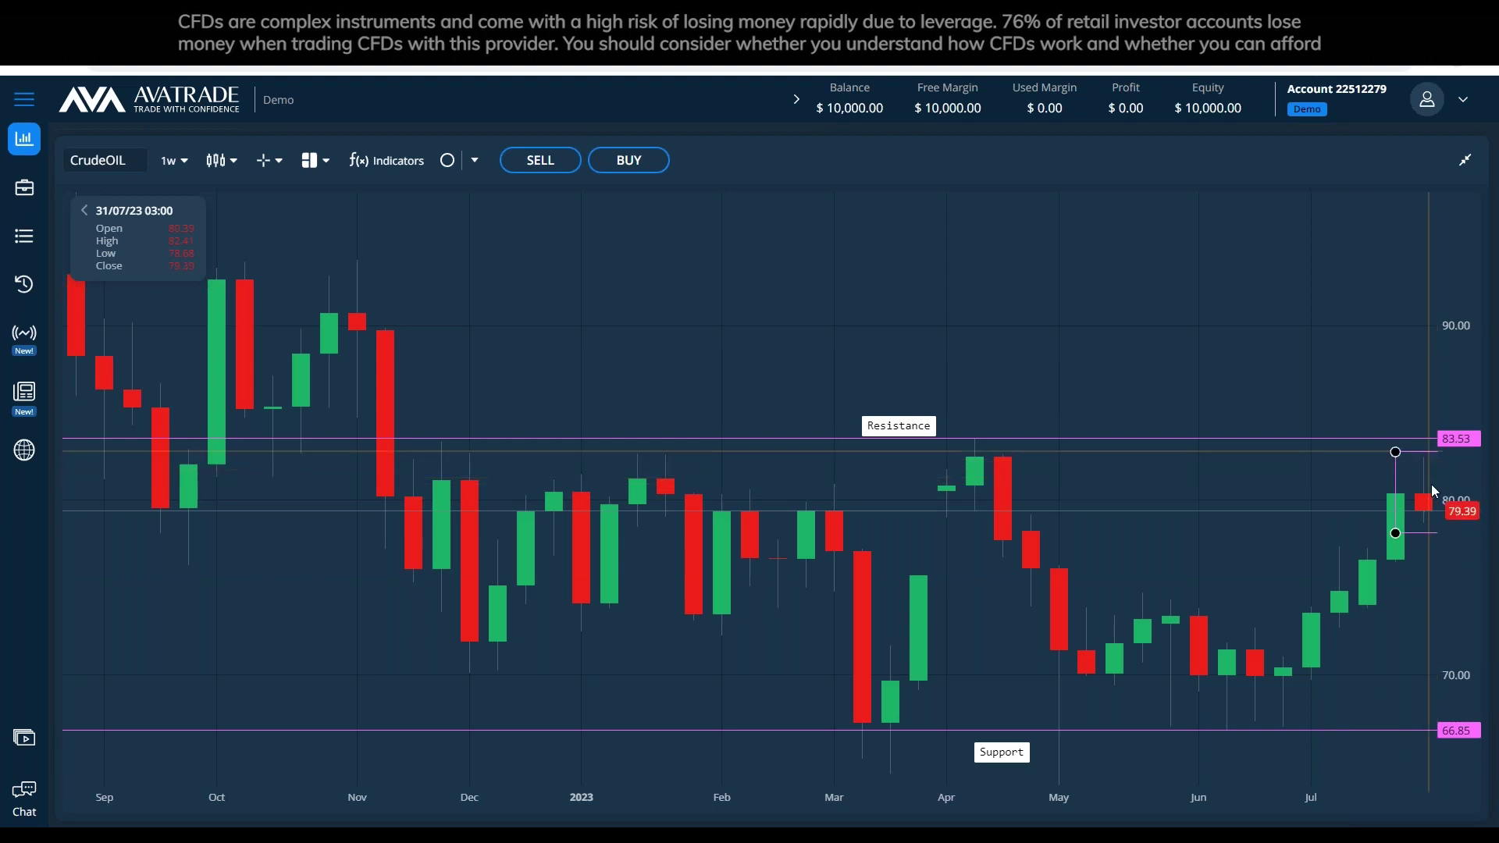
left_click(1397, 451)
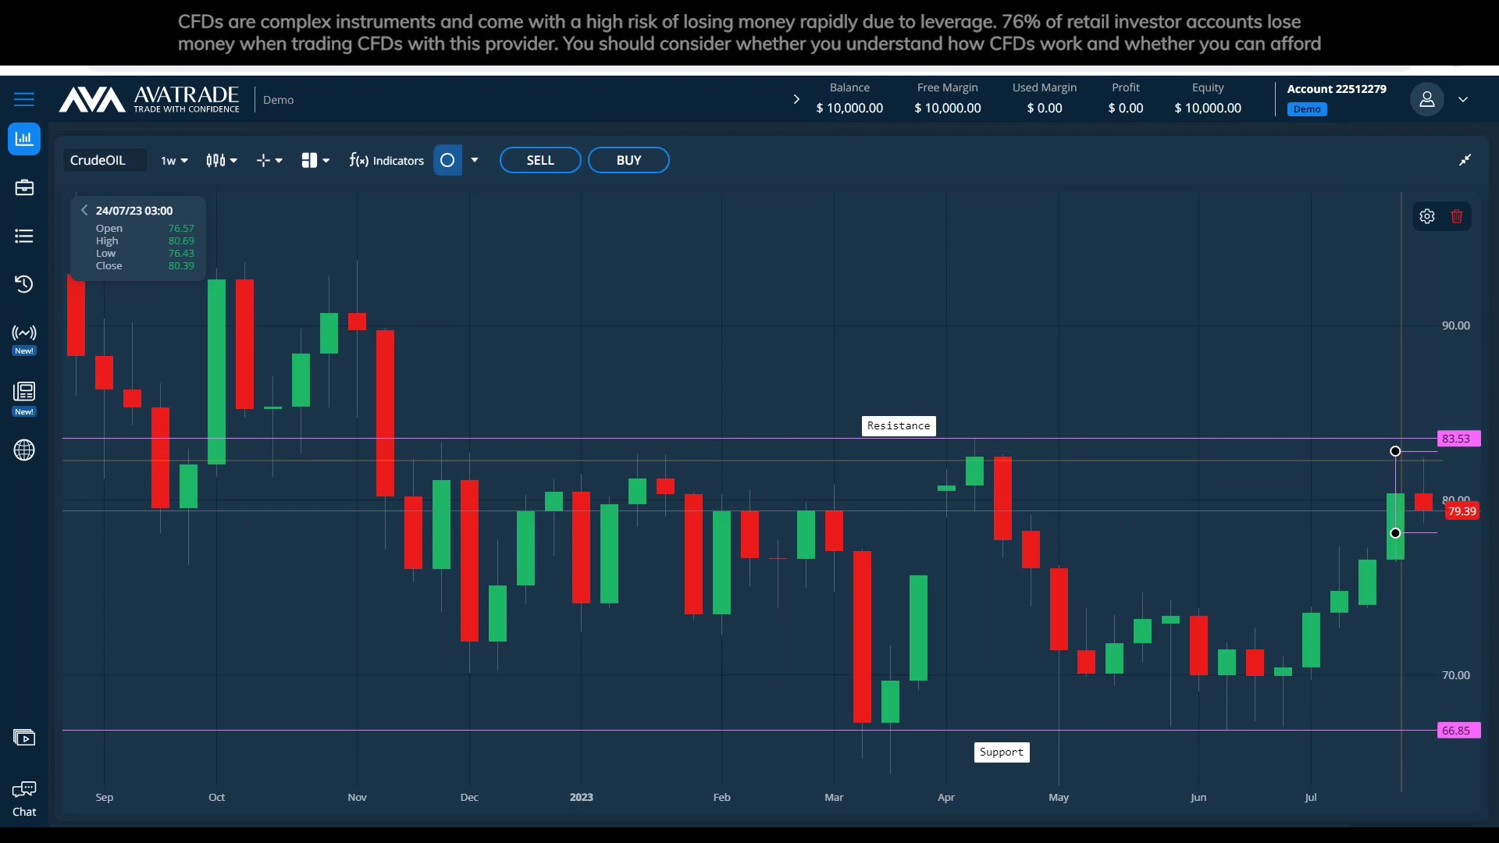
left_click(1393, 443)
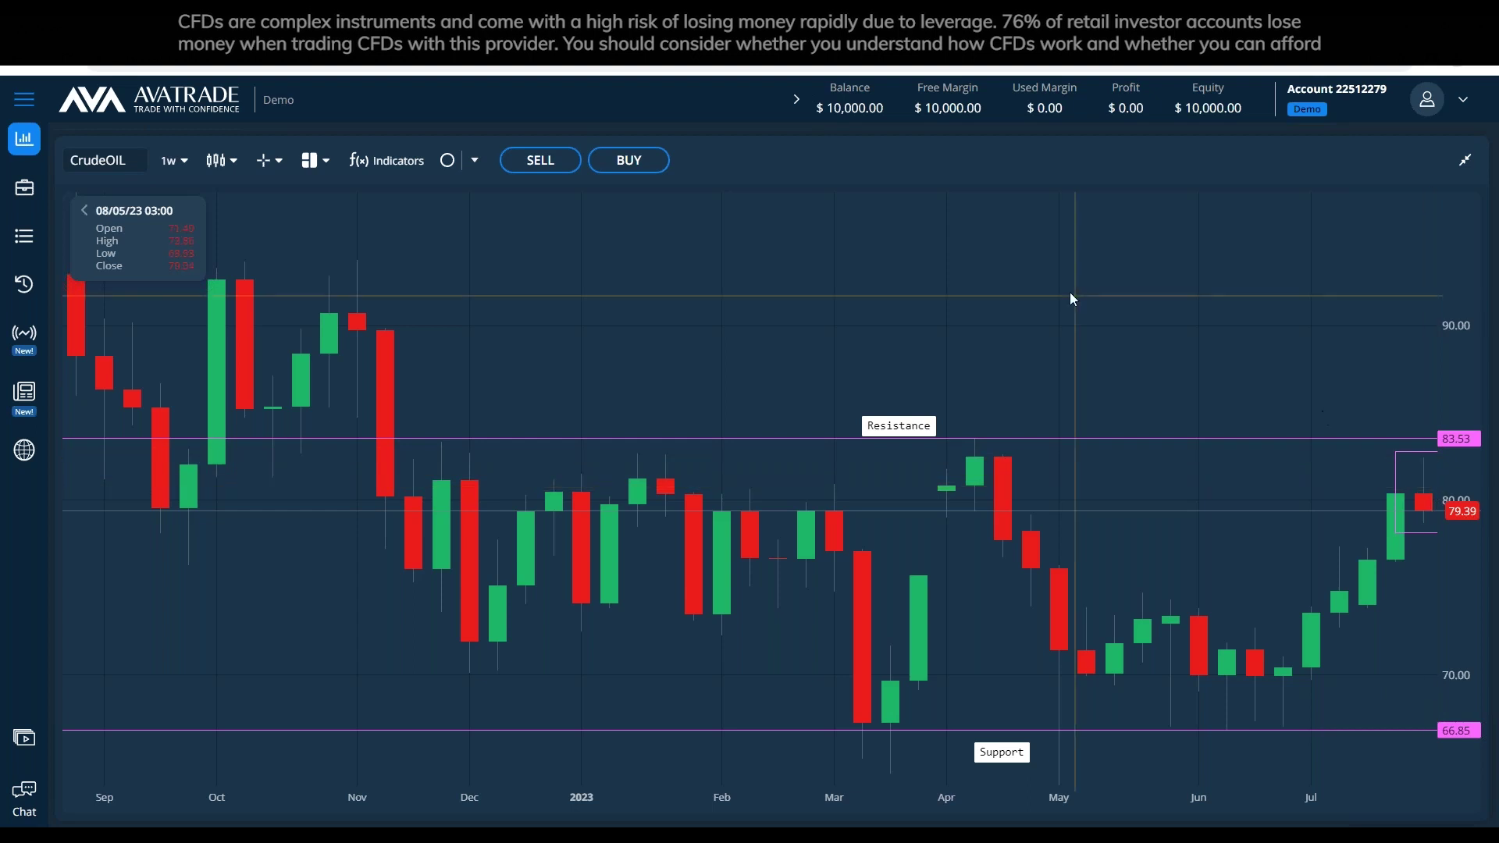
Select the question '3.Q: What is entry point ?' and bring up the Notepad analysis notes.
key("alt+Tab")
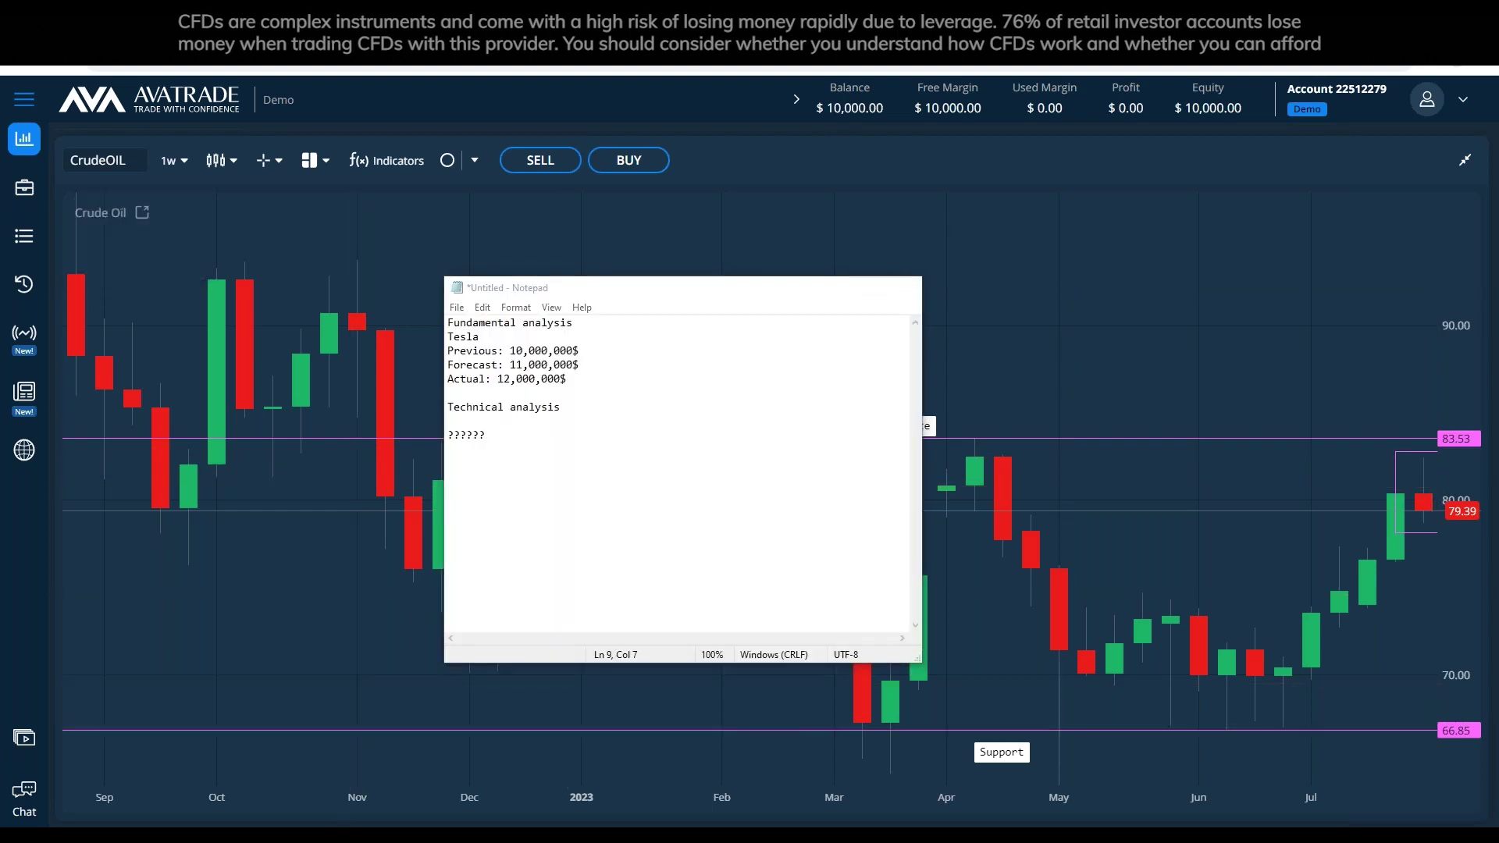
key("alt+Tab")
key("alt+Tab")
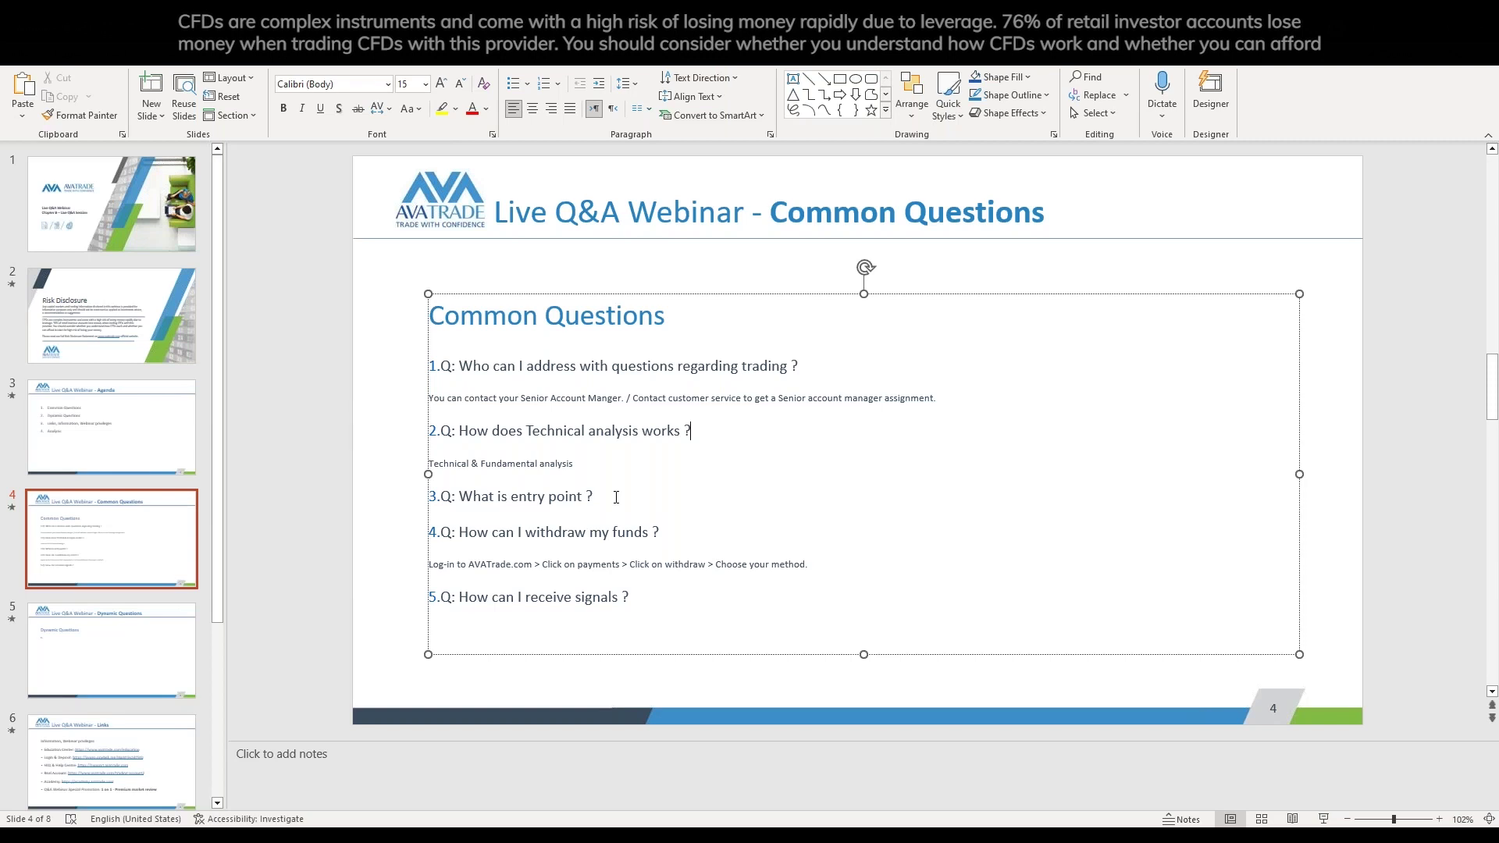
left_click_drag(610, 495, 429, 497)
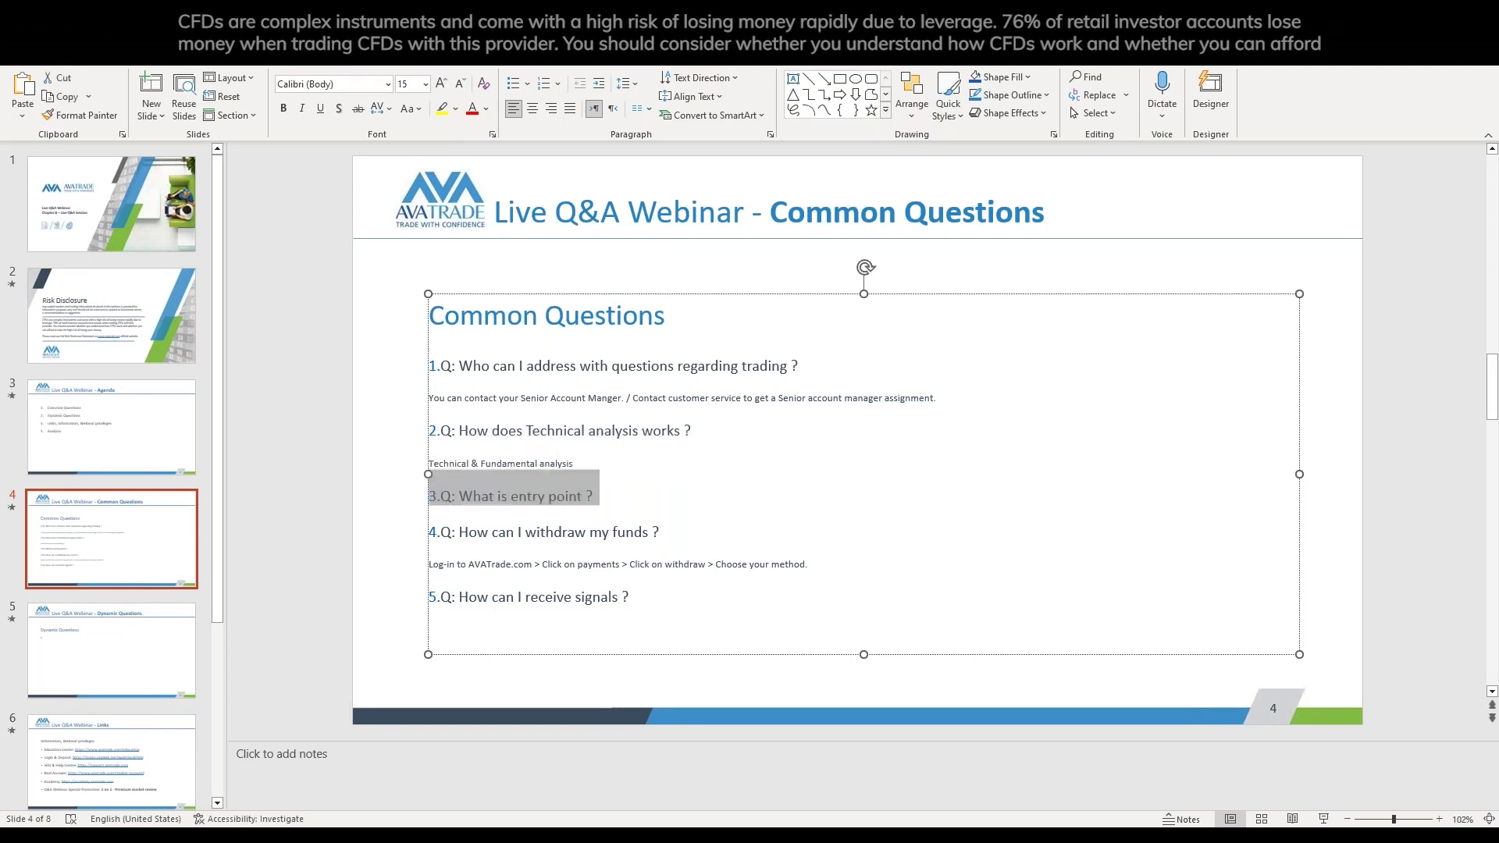
key("alt+Tab")
key("alt+Tab")
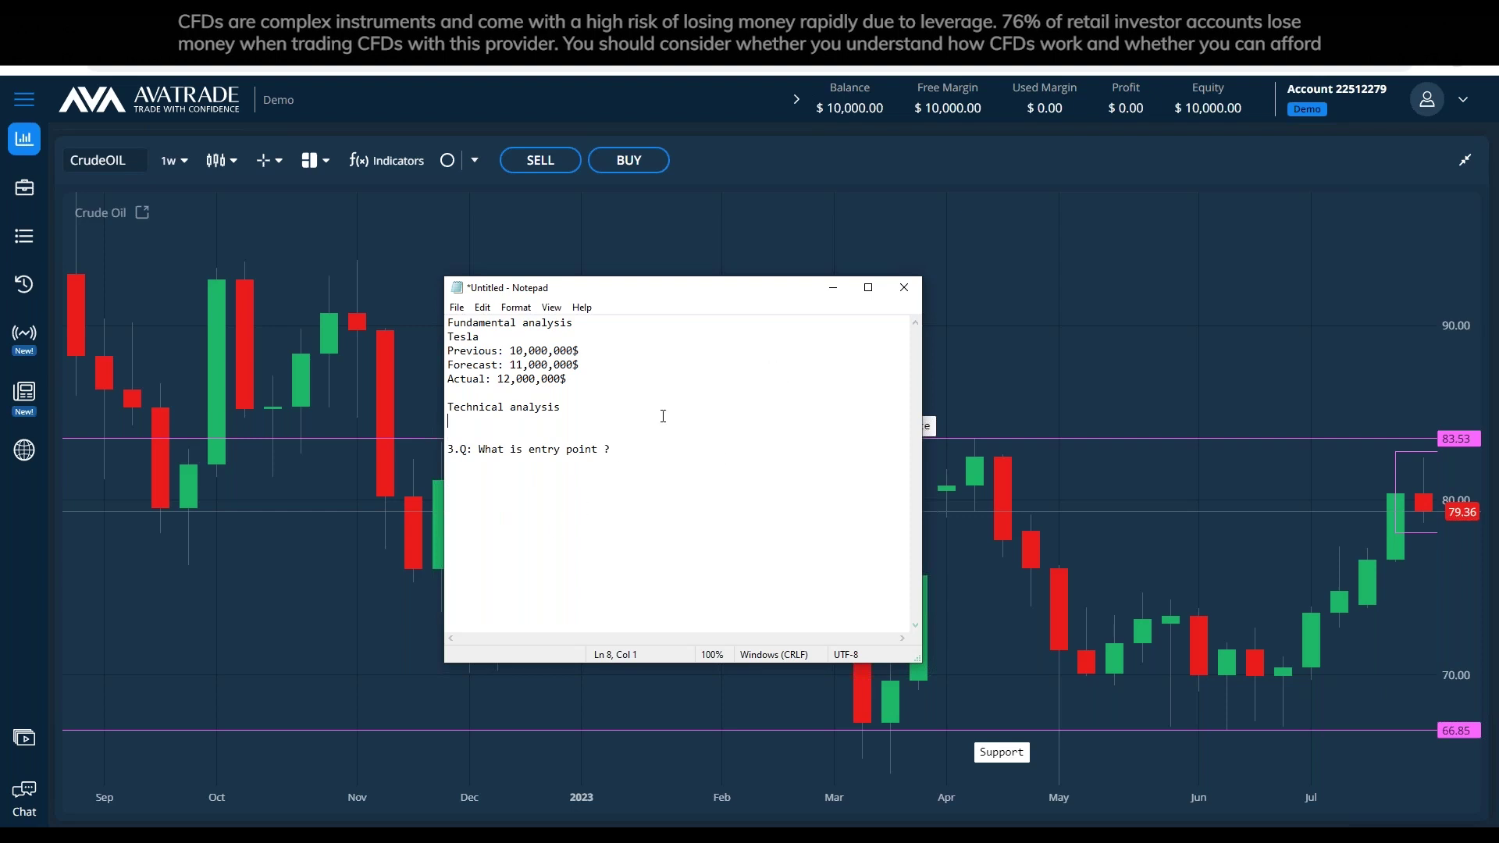
Hide the notes behind the chart and choose the Down Arrow drawing tool.
left_click(833, 288)
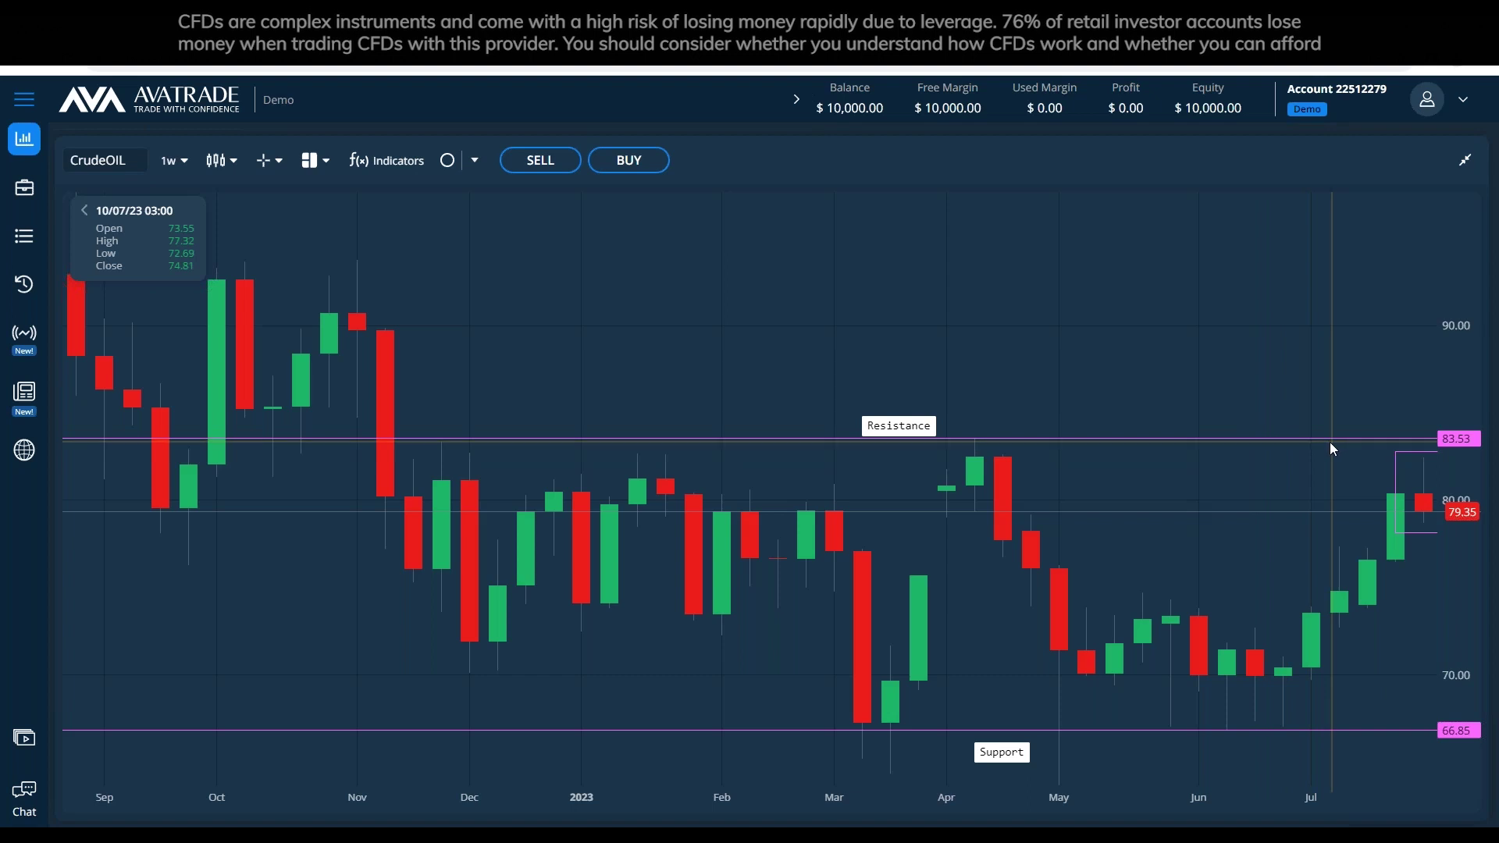
left_click(476, 166)
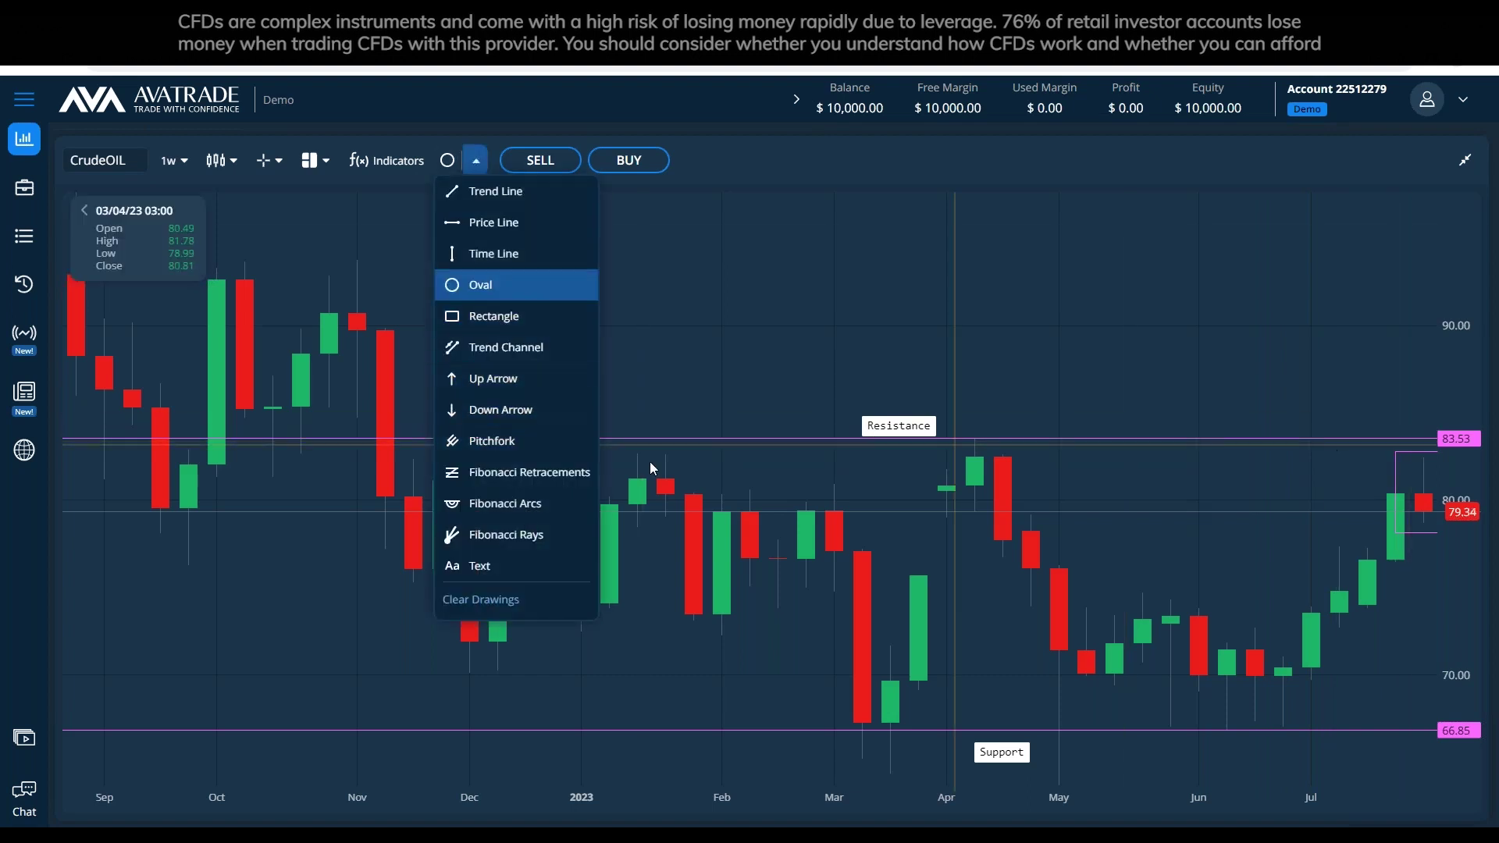
left_click(542, 411)
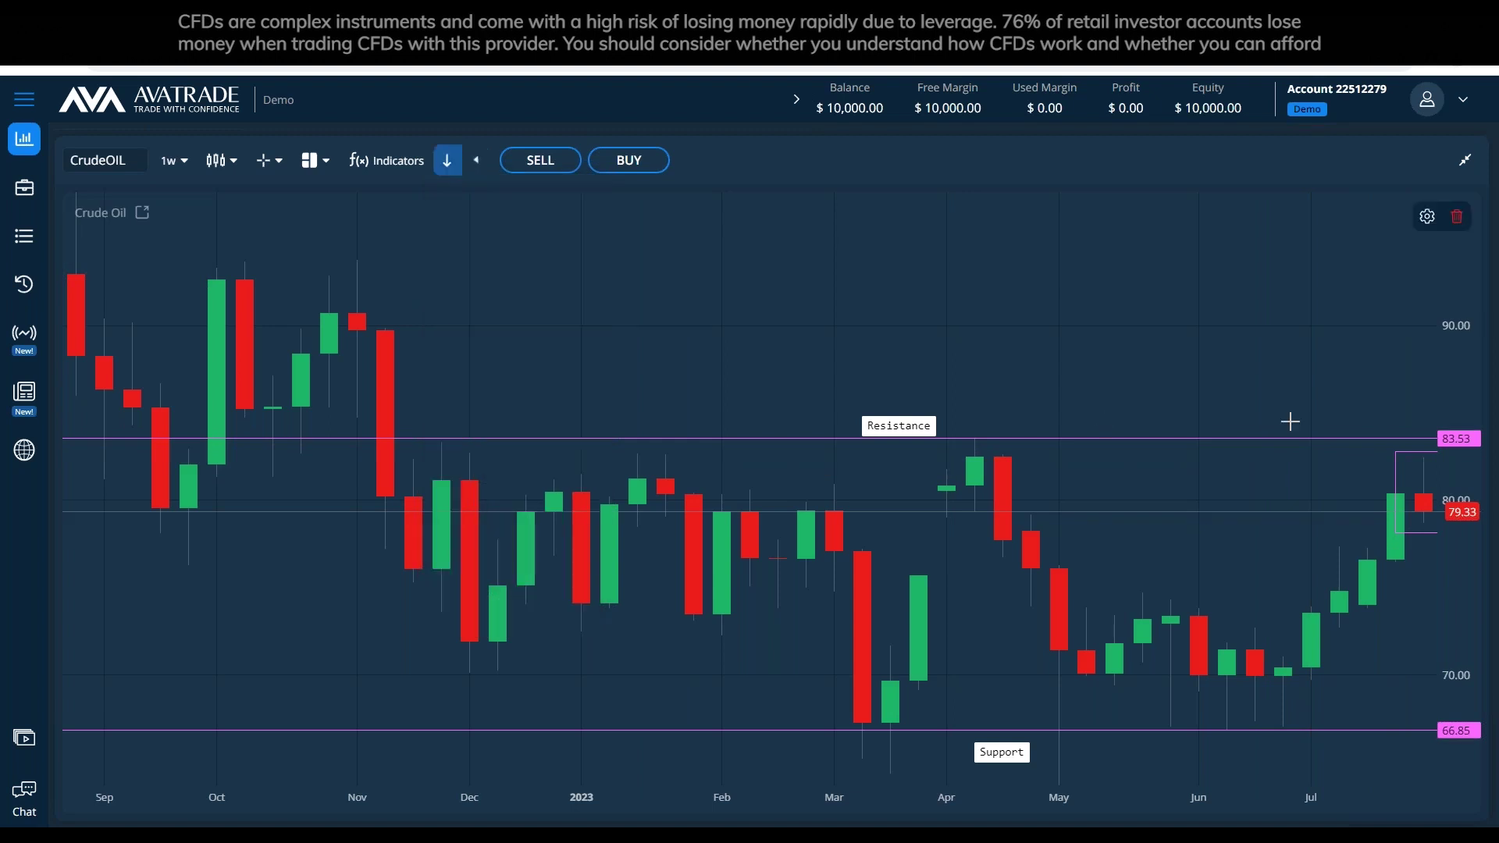
Place a down arrow above the latest candles, then draw and delete a trial rectangle.
left_click(1395, 424)
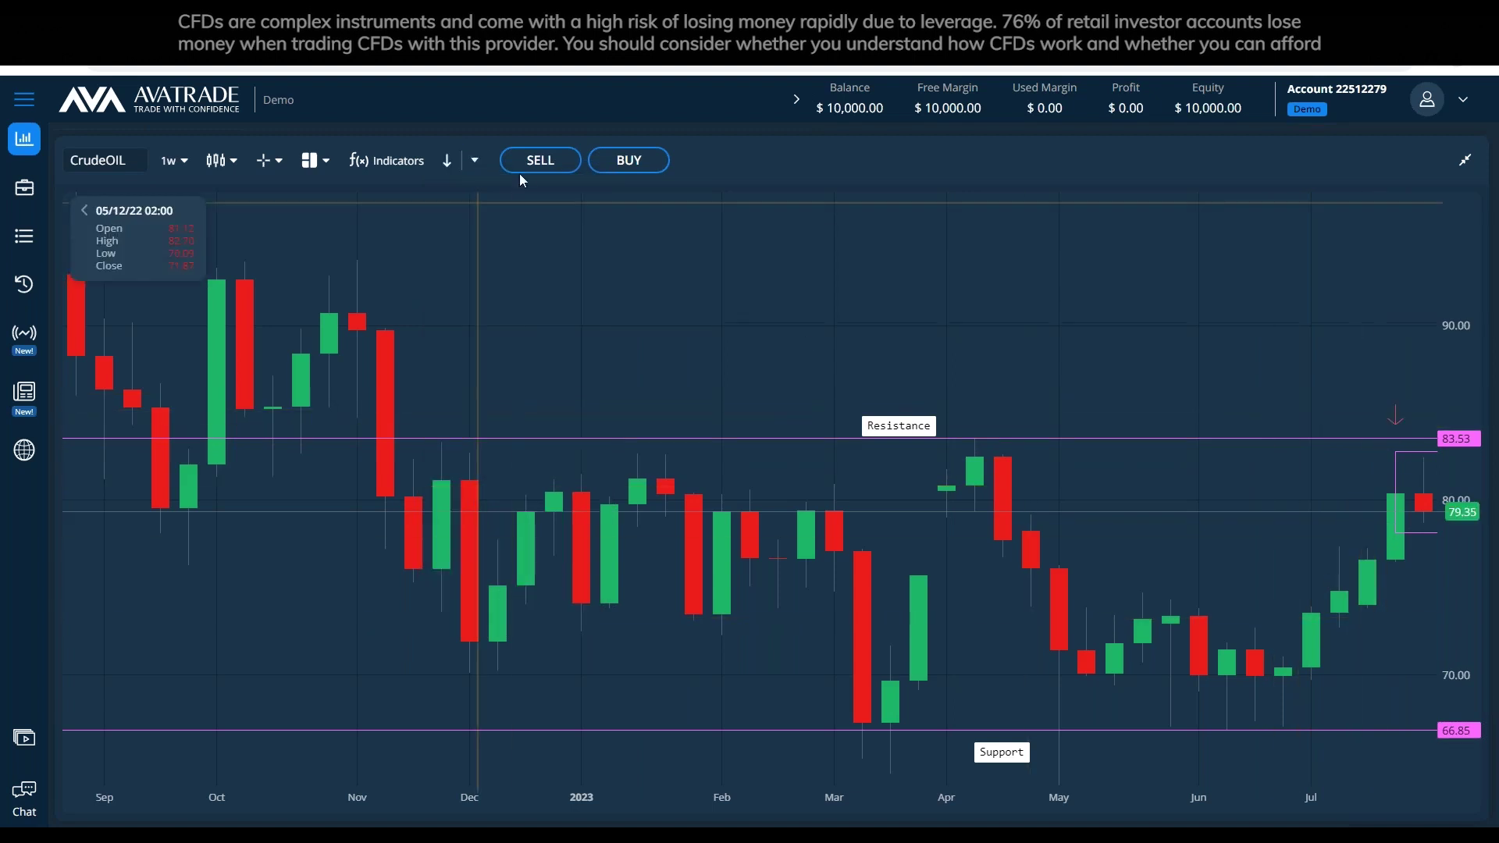
left_click(475, 160)
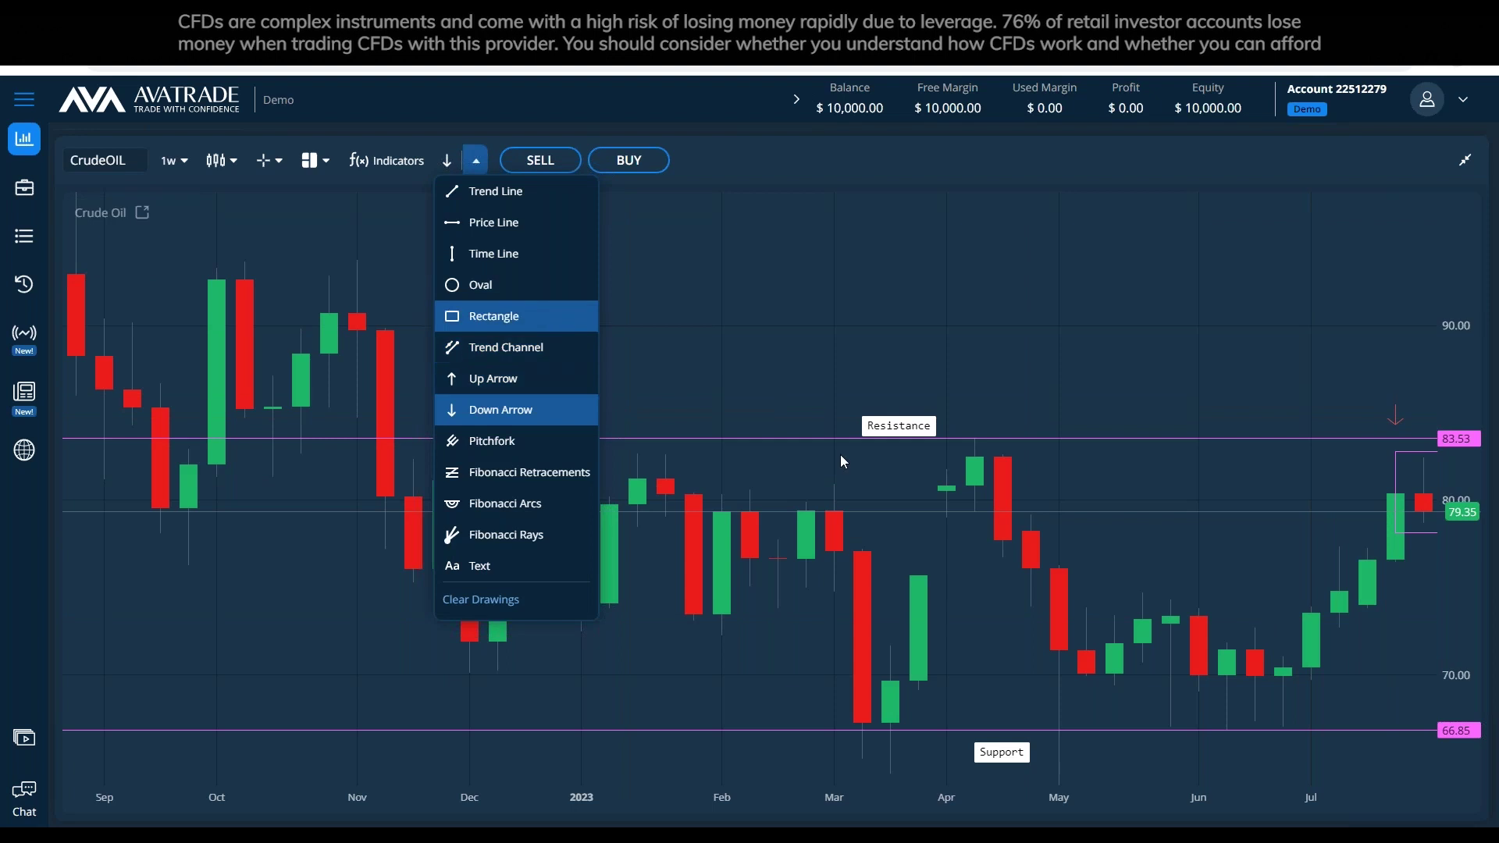
left_click(494, 316)
left_click(475, 168)
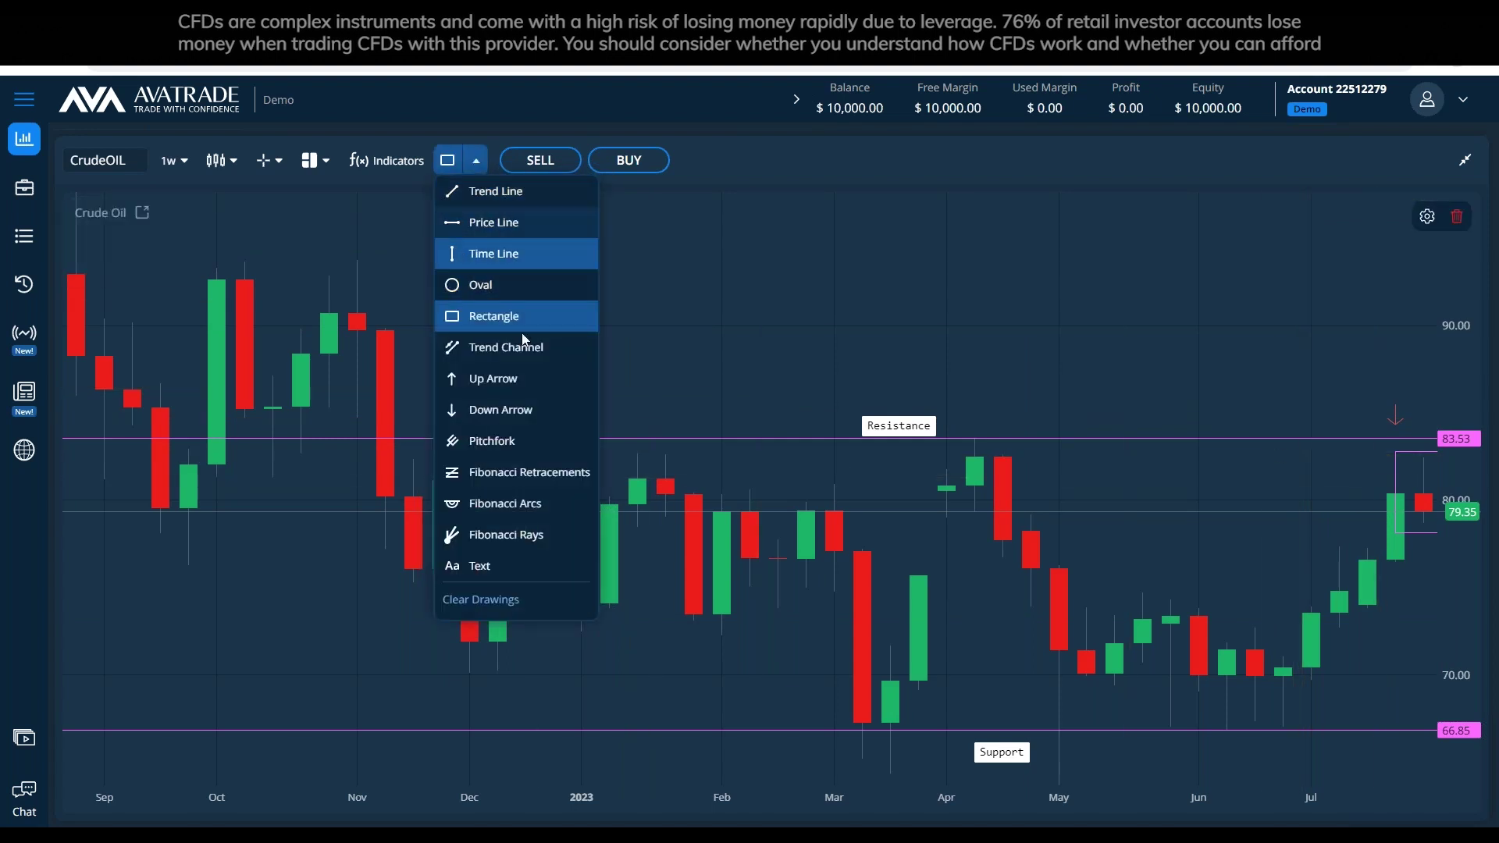
left_click_drag(373, 231, 413, 247)
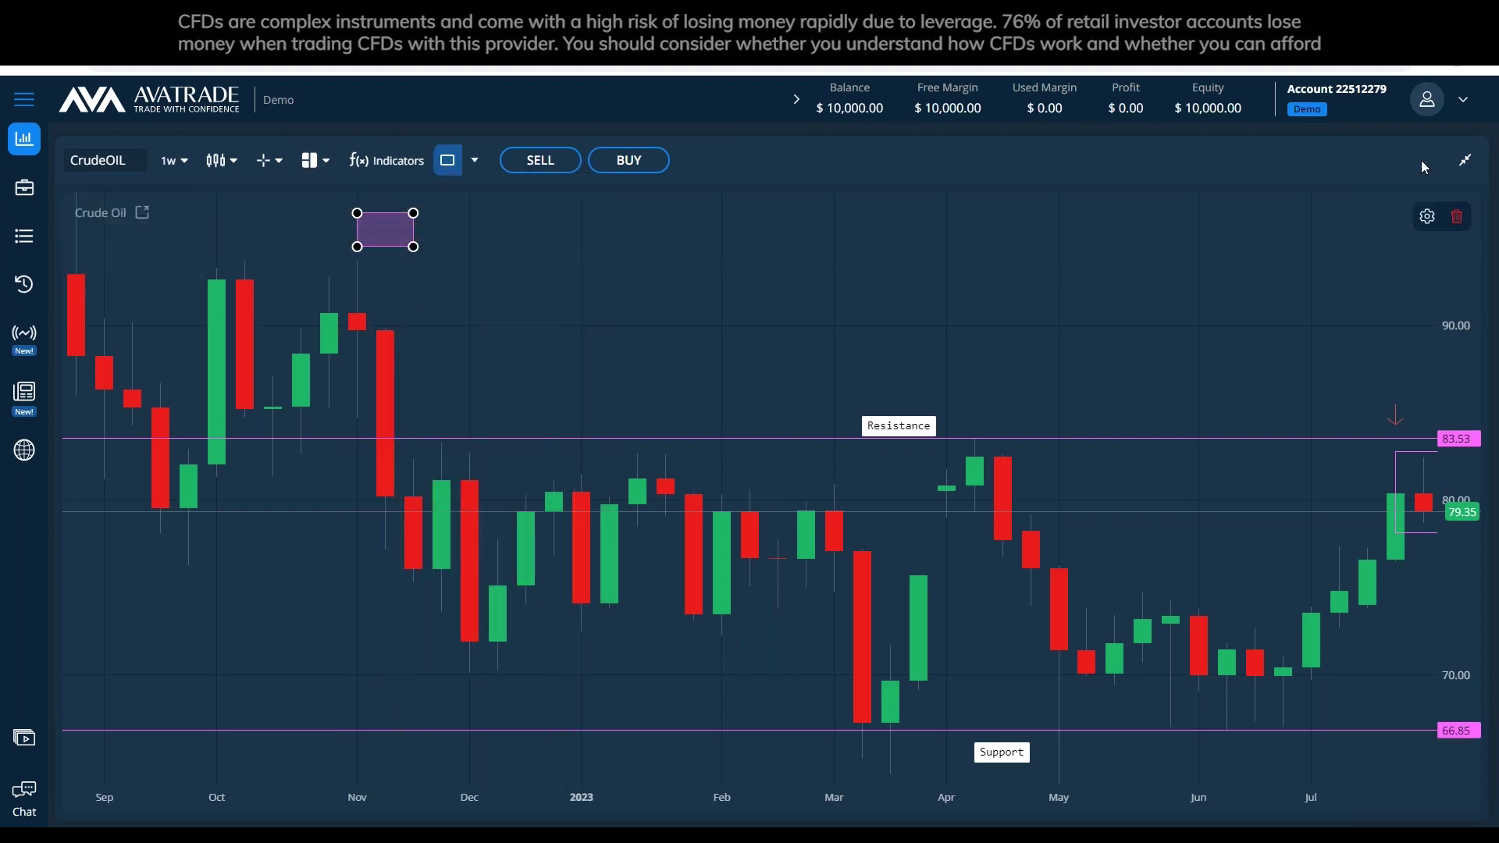
left_click(1458, 218)
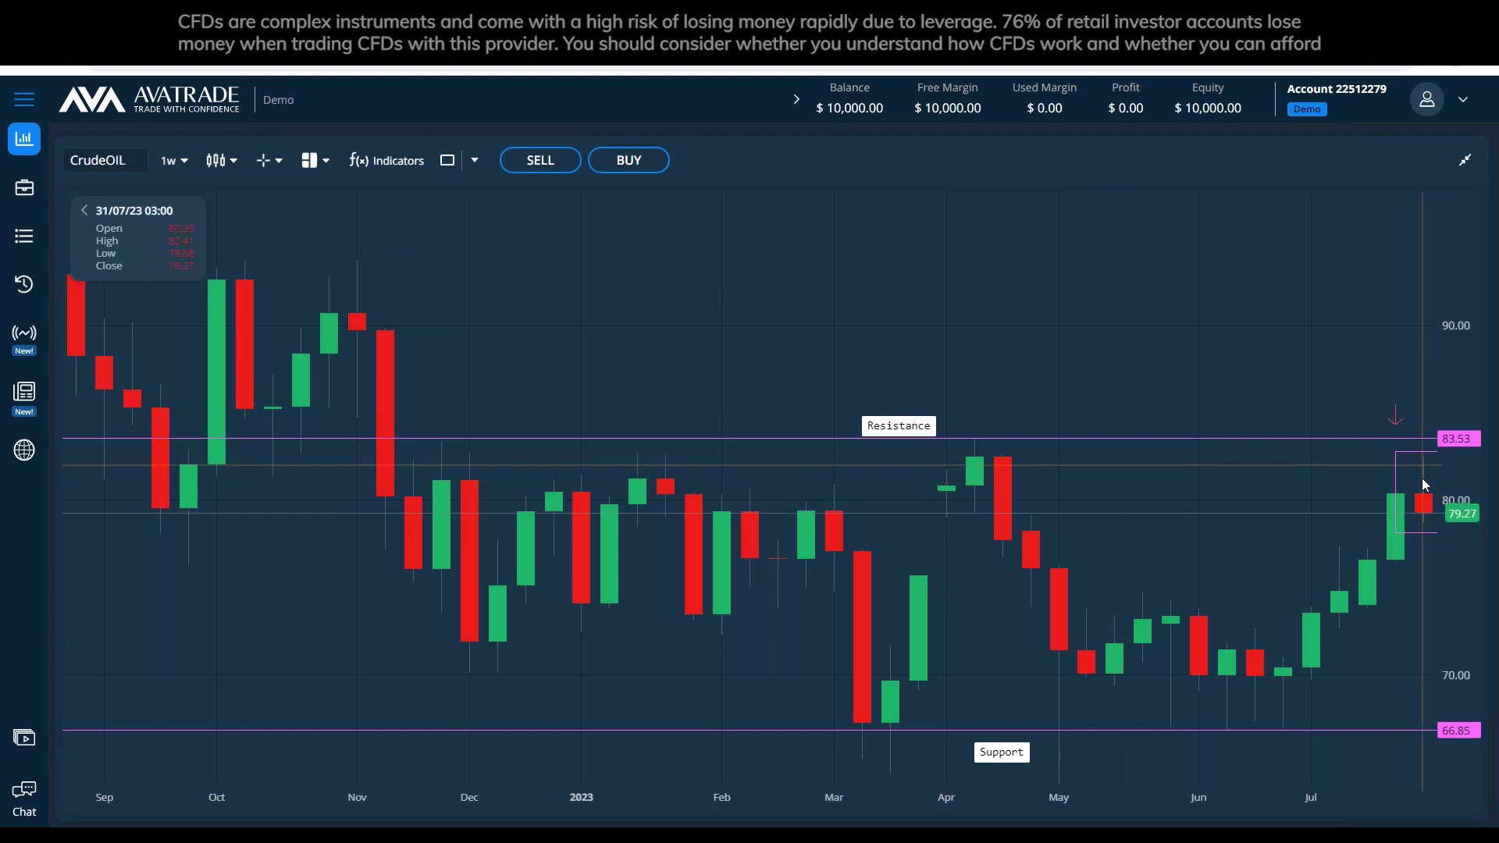
Check the range drawing and Resistance line, then bring the analysis notes back up.
left_click(1422, 452)
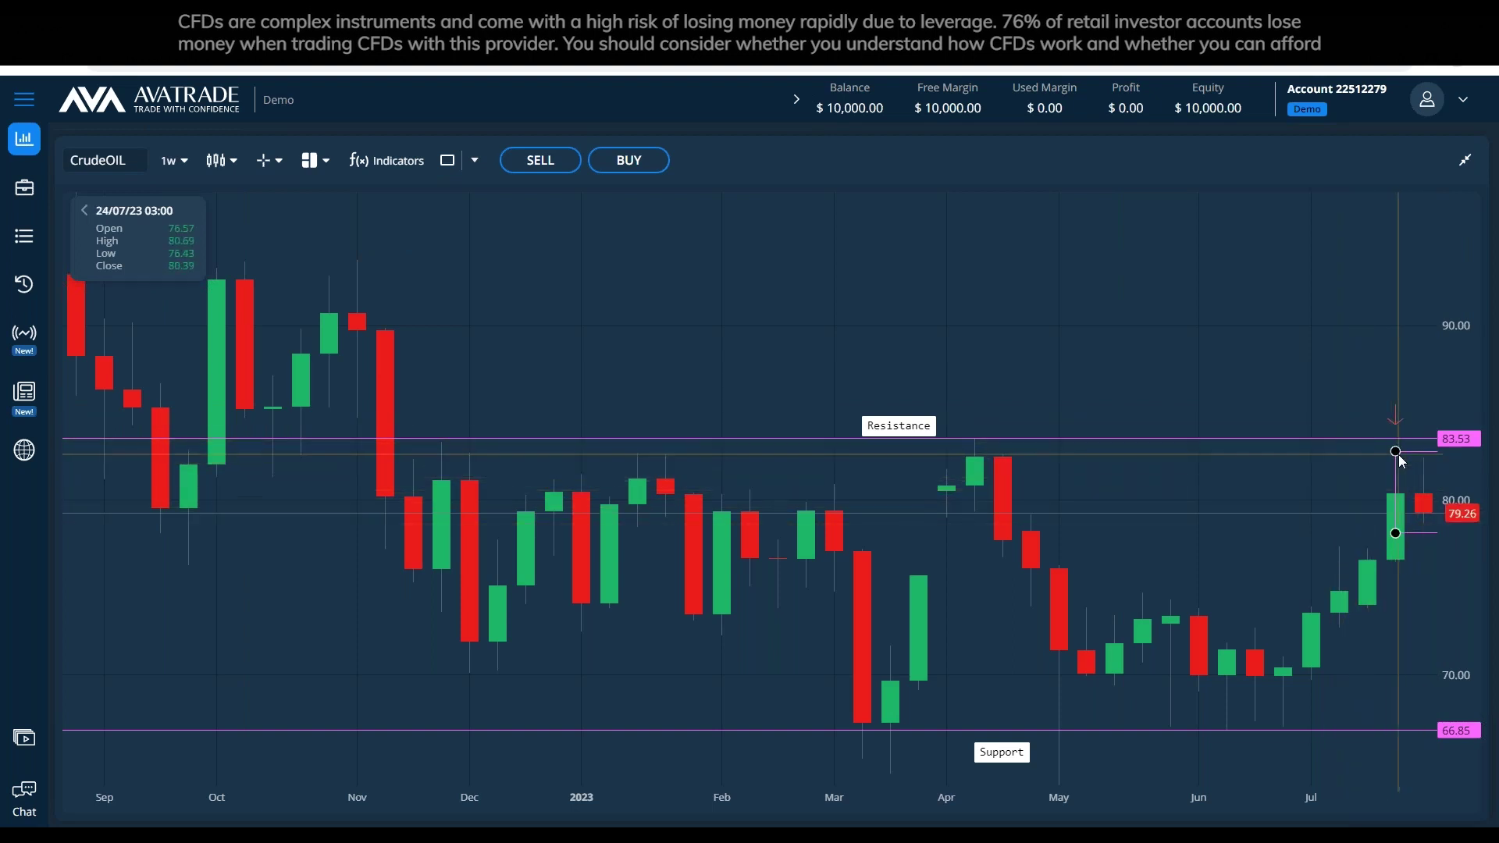
left_click(1363, 290)
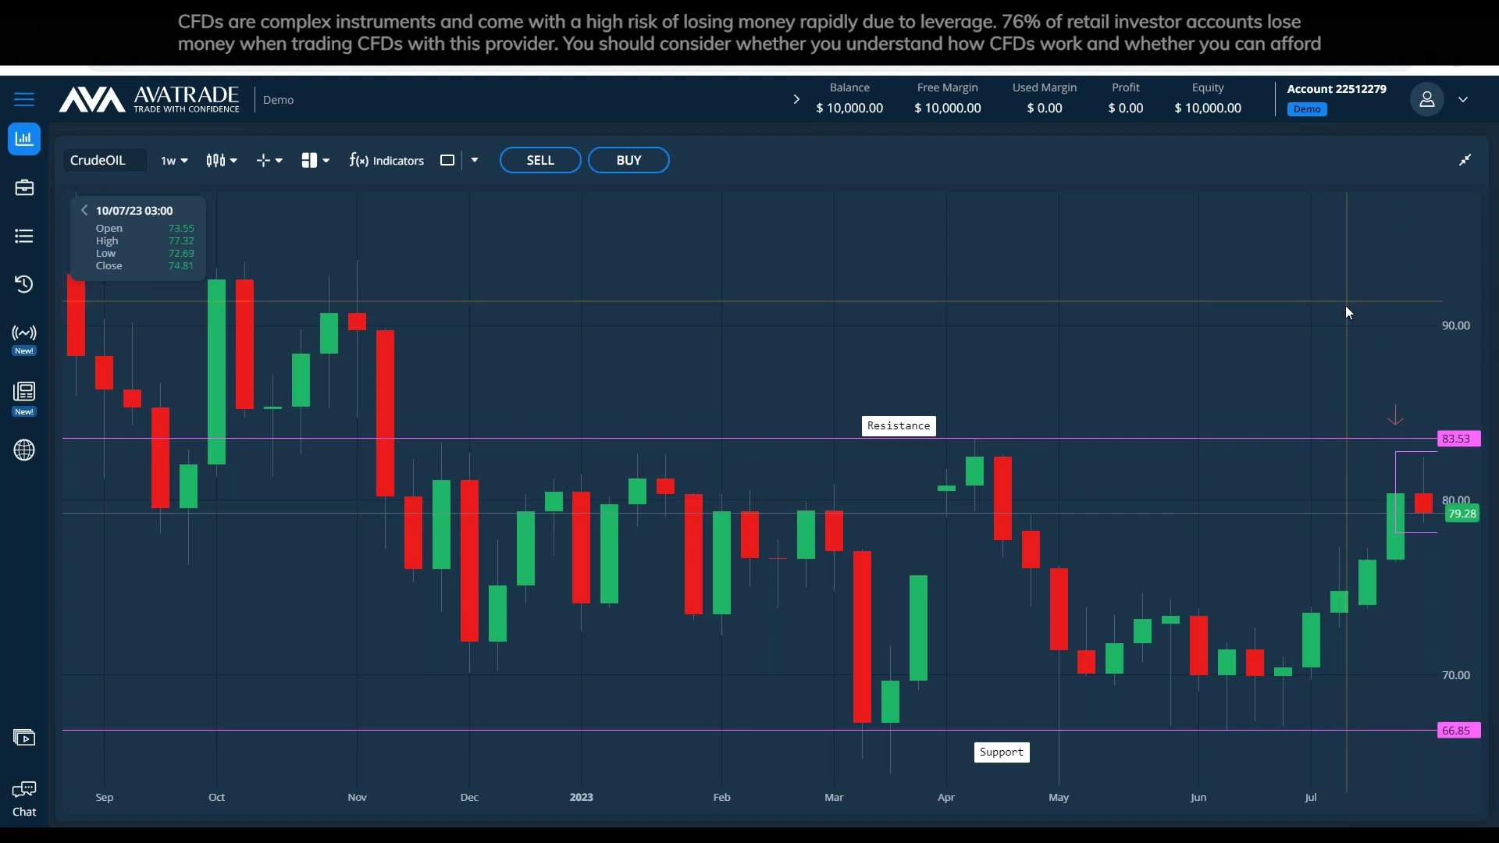
left_click(111, 438)
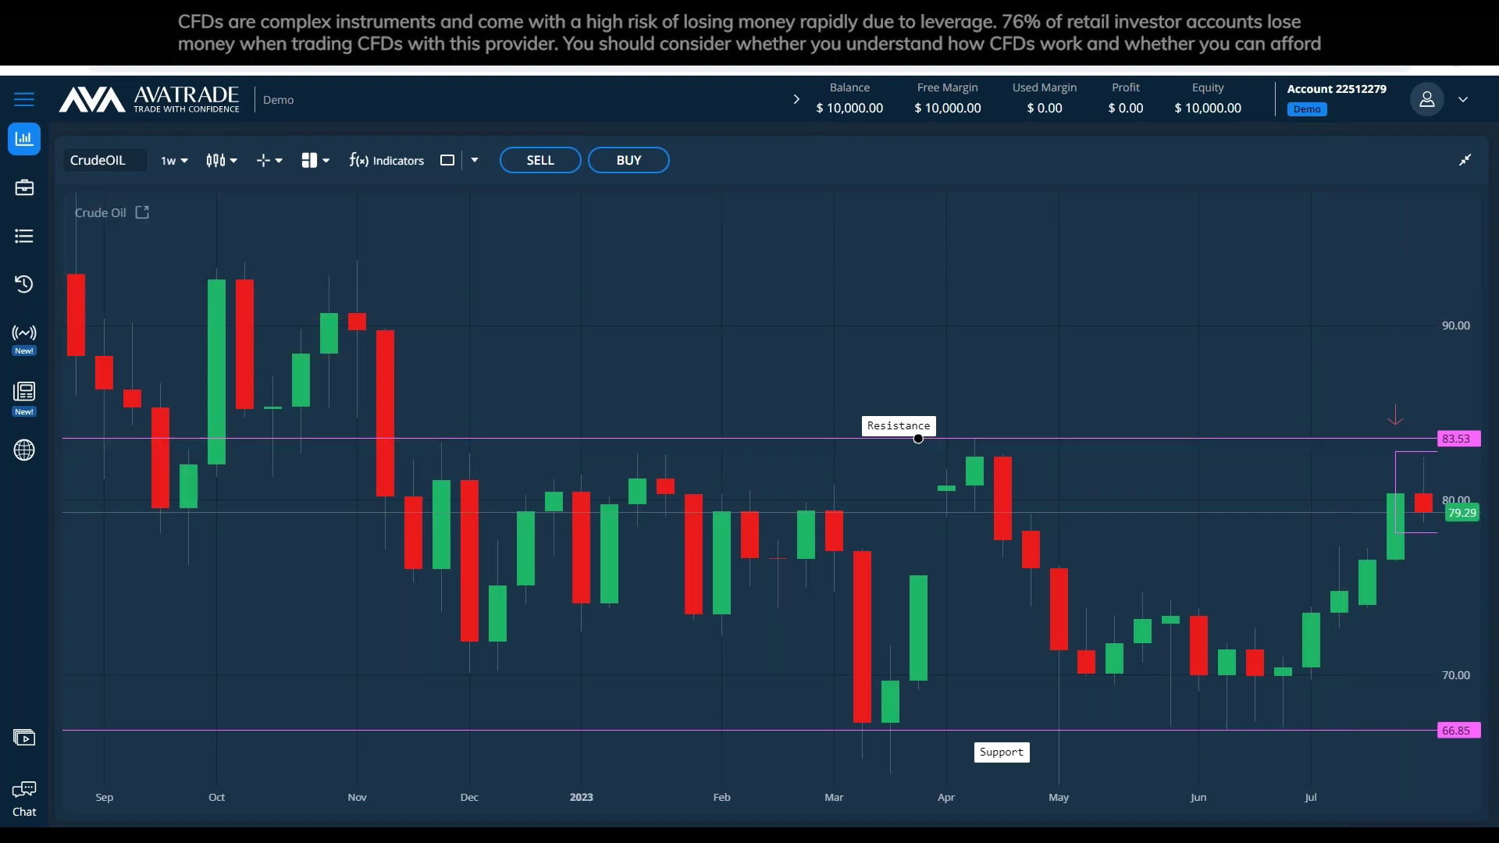
left_click(709, 451)
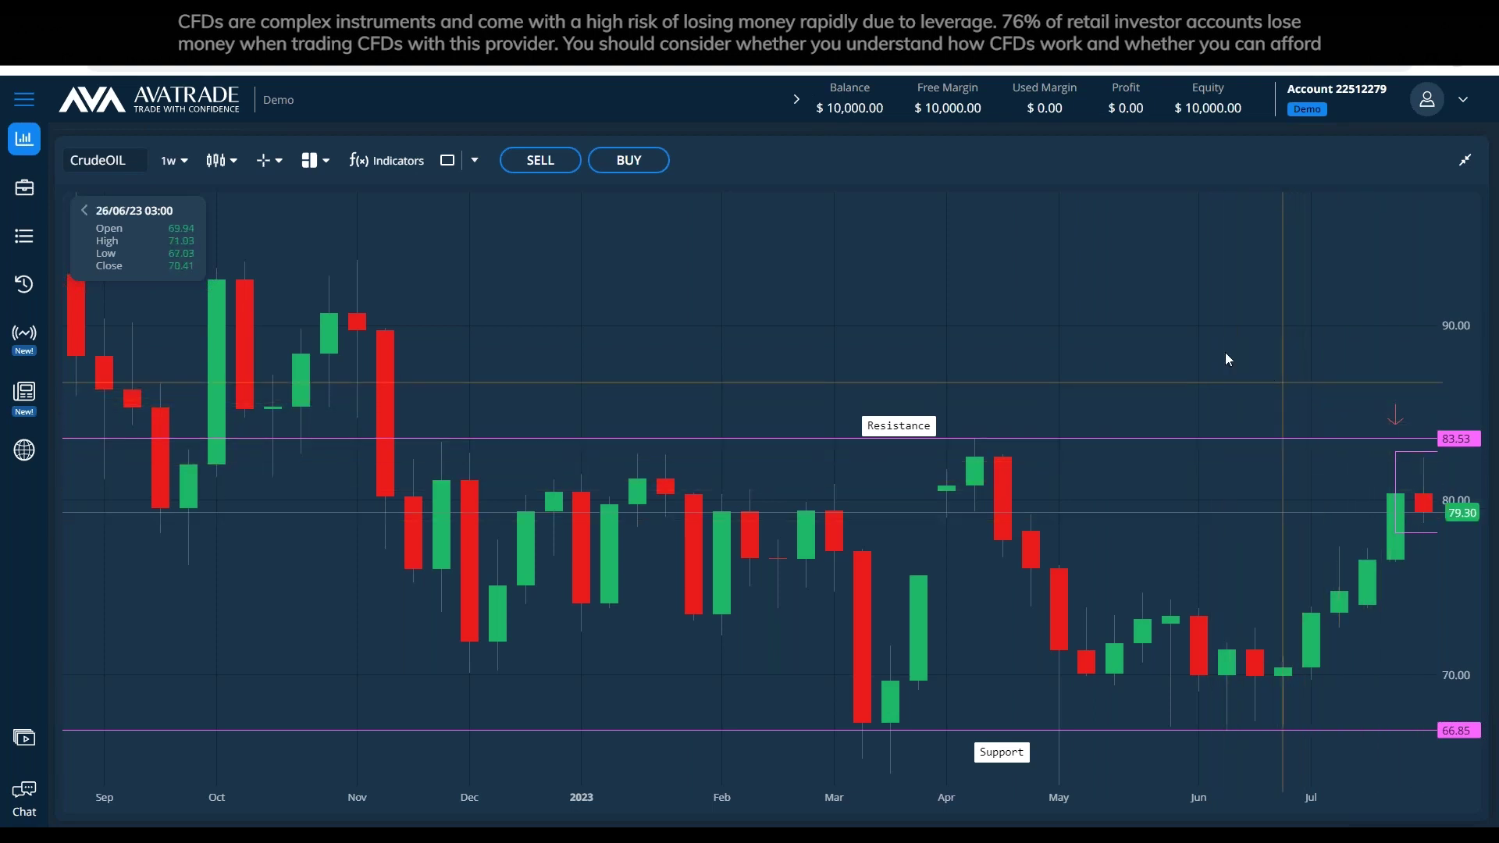
key("alt+Tab")
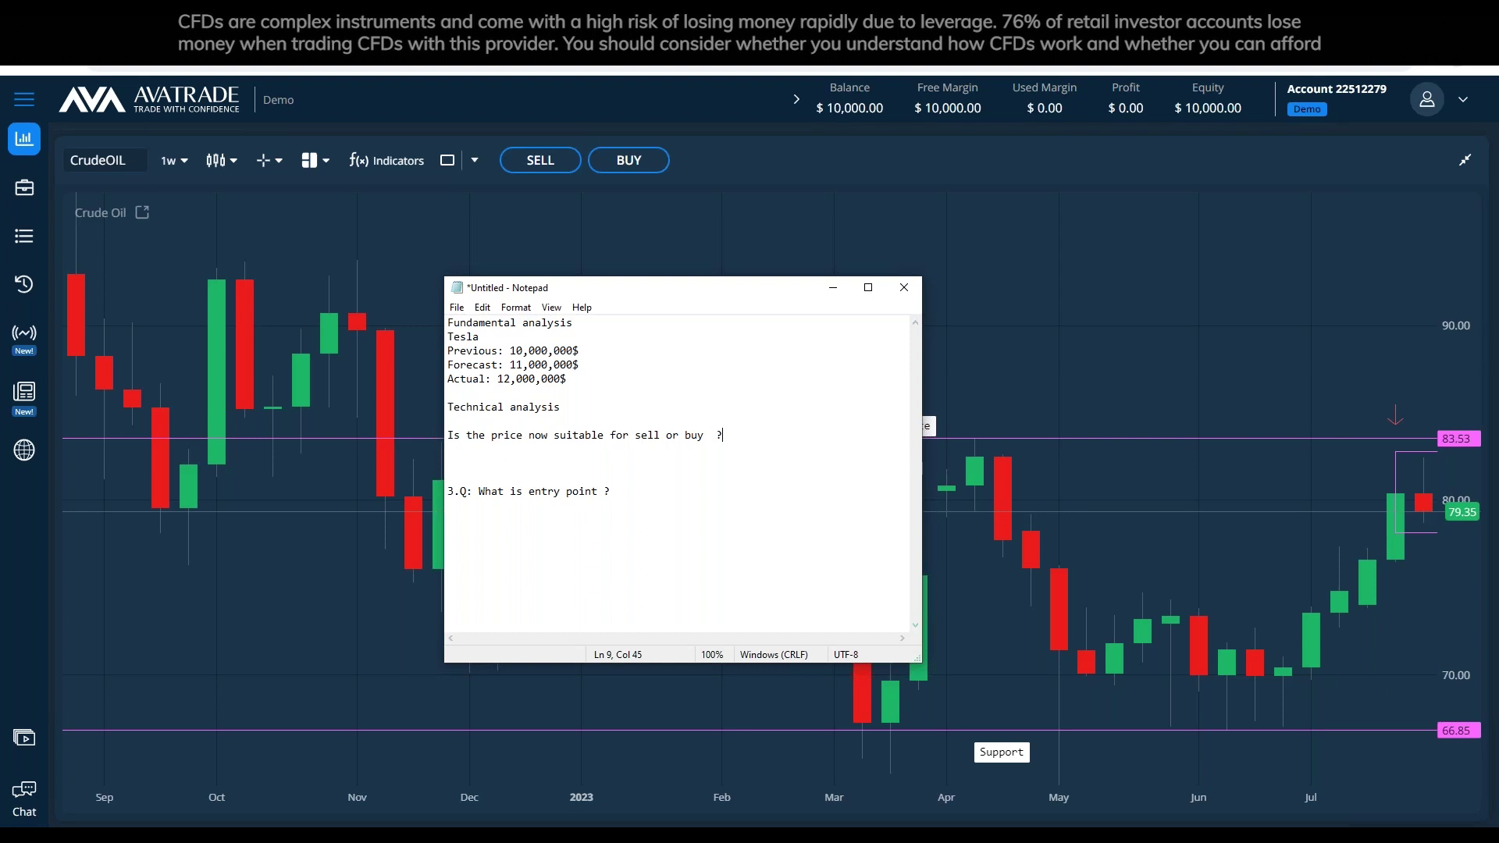
View the CrudeOIL chart on 1d candles, then return it to the 1w timeframe.
left_click(253, 364)
left_click(174, 160)
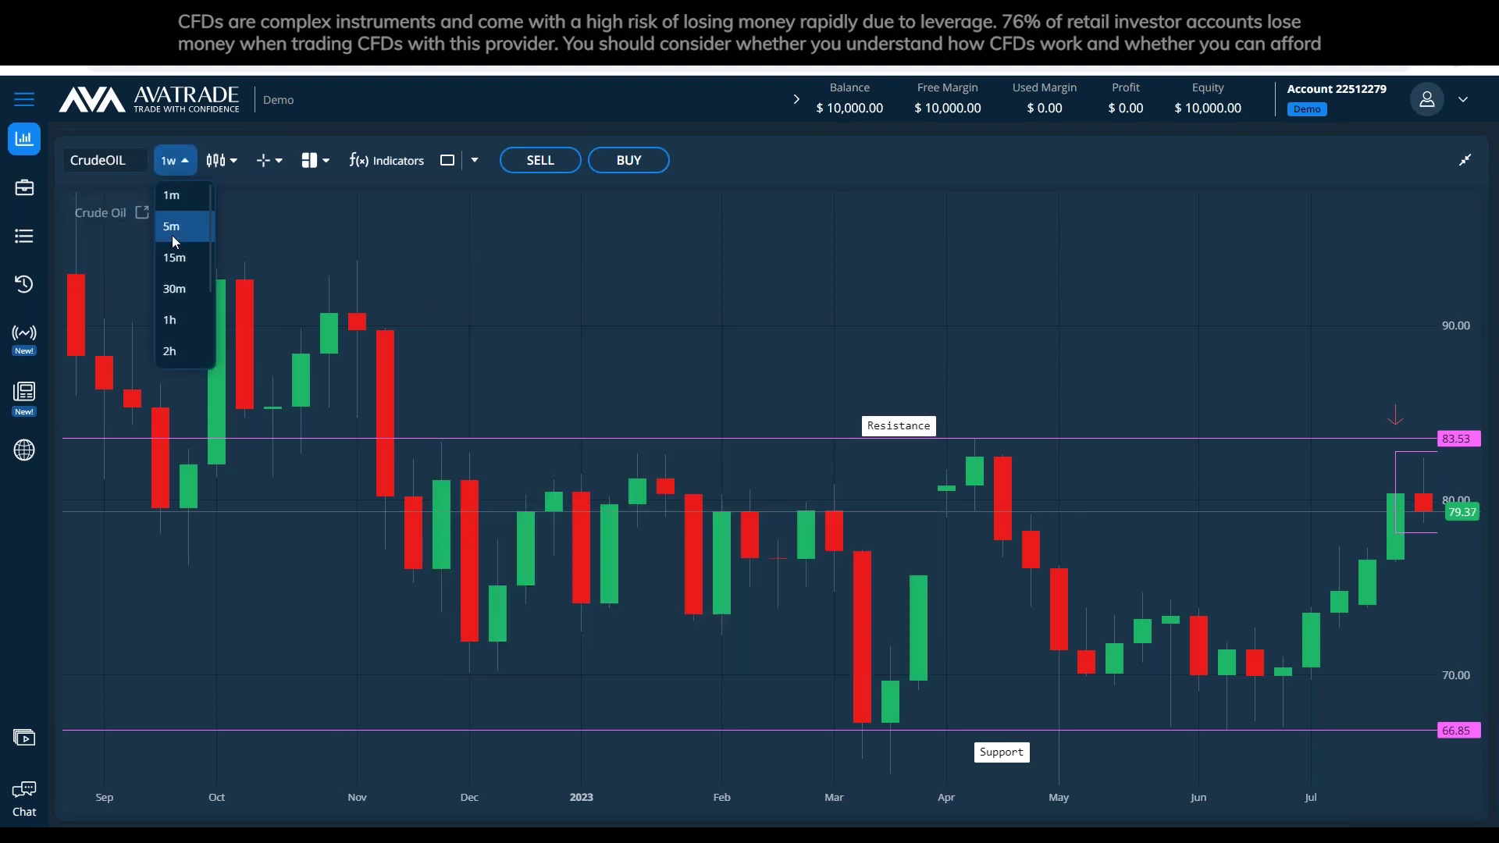
left_click(169, 290)
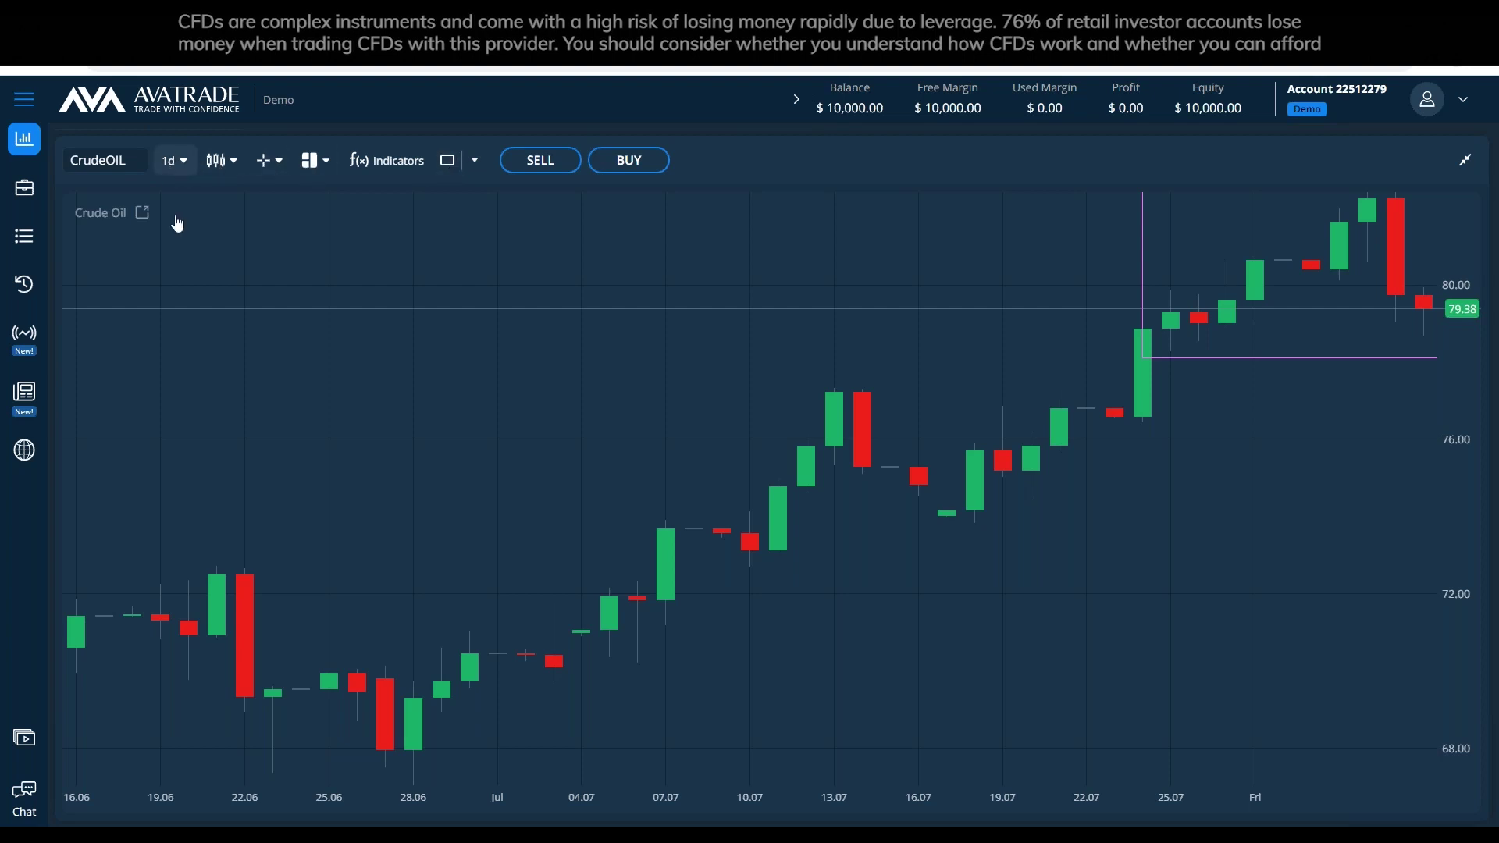
left_click(173, 160)
left_click(182, 324)
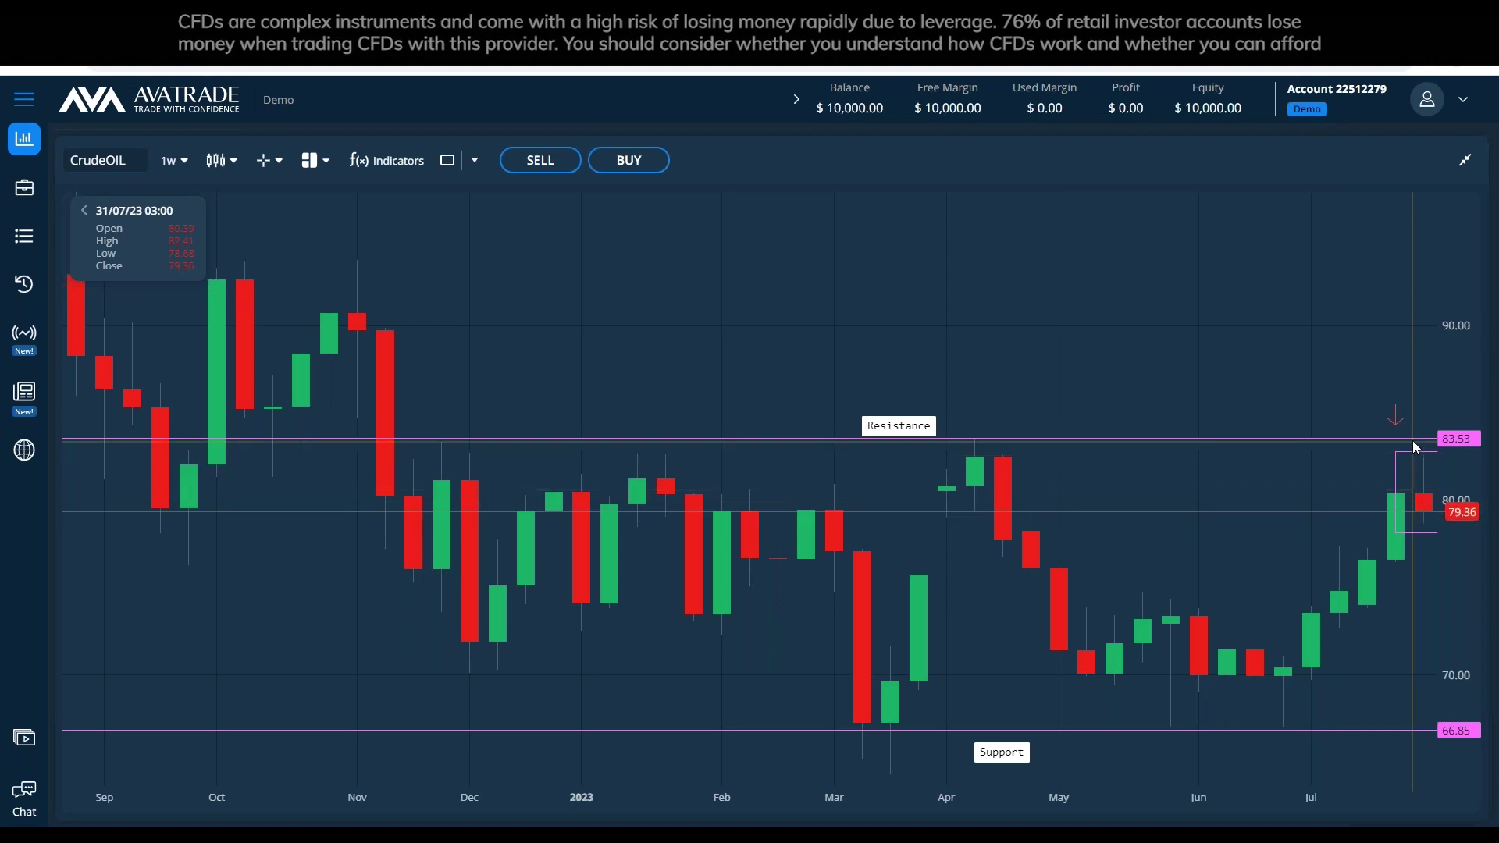
left_click(480, 164)
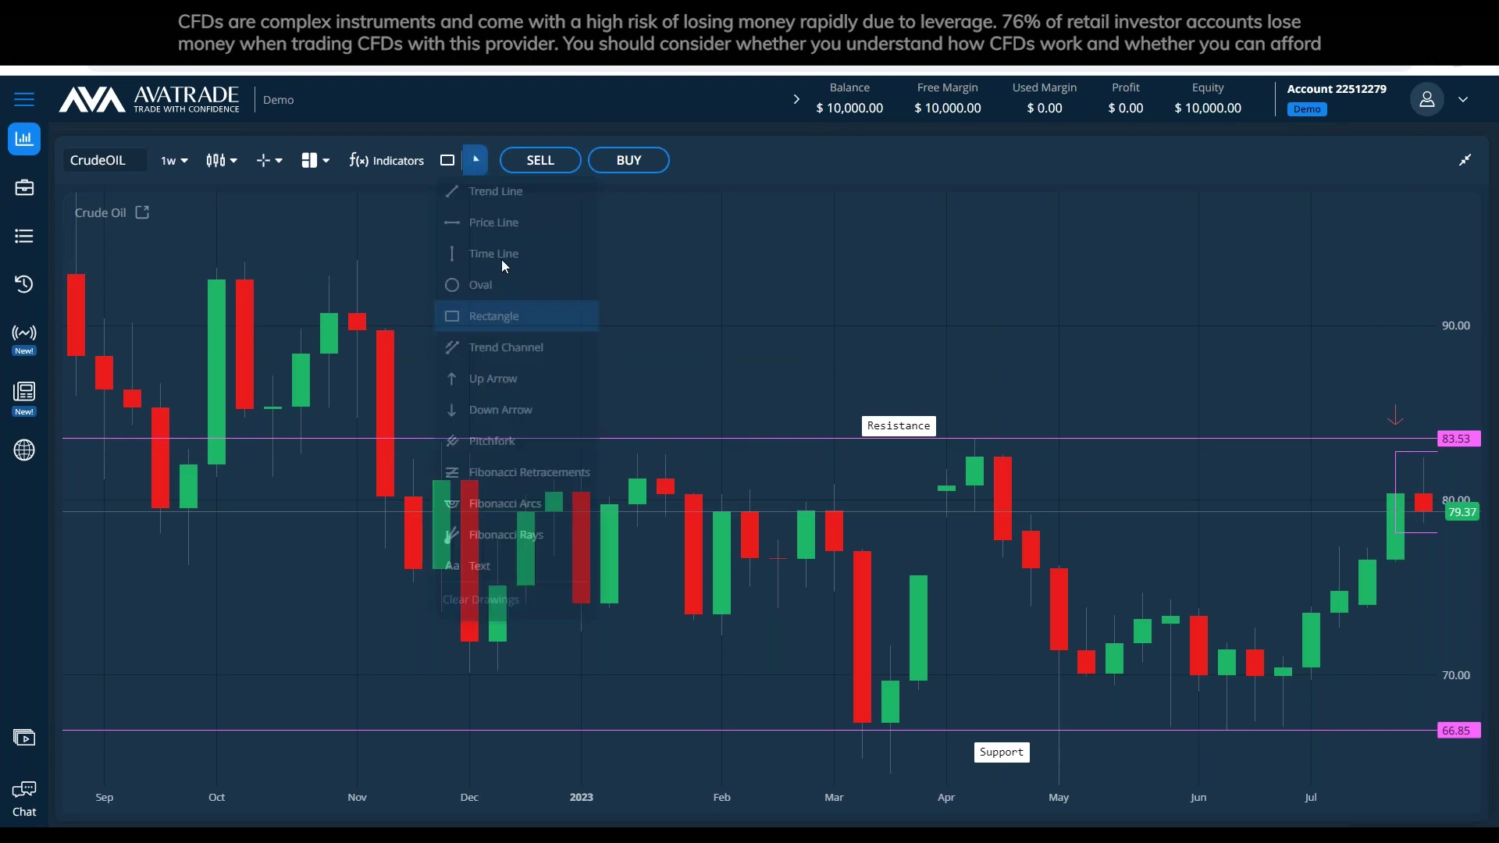
Add a blue horizontal price line at 82.05 just below resistance and bring the notes forward.
left_click(517, 228)
left_click(1139, 467)
left_click_drag(1142, 467, 1112, 466)
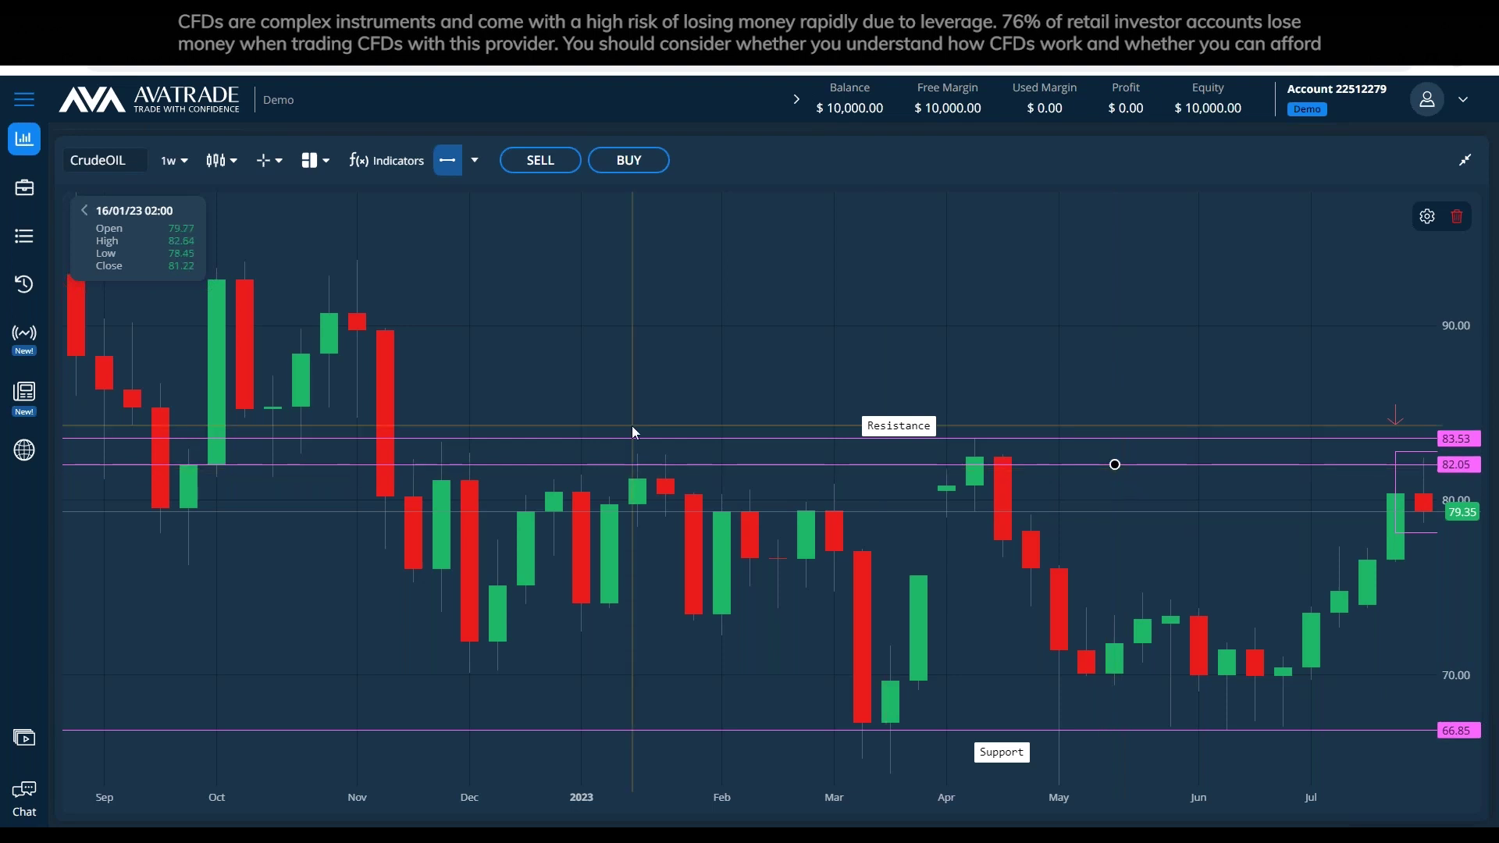
double_click(691, 465)
left_click(610, 430)
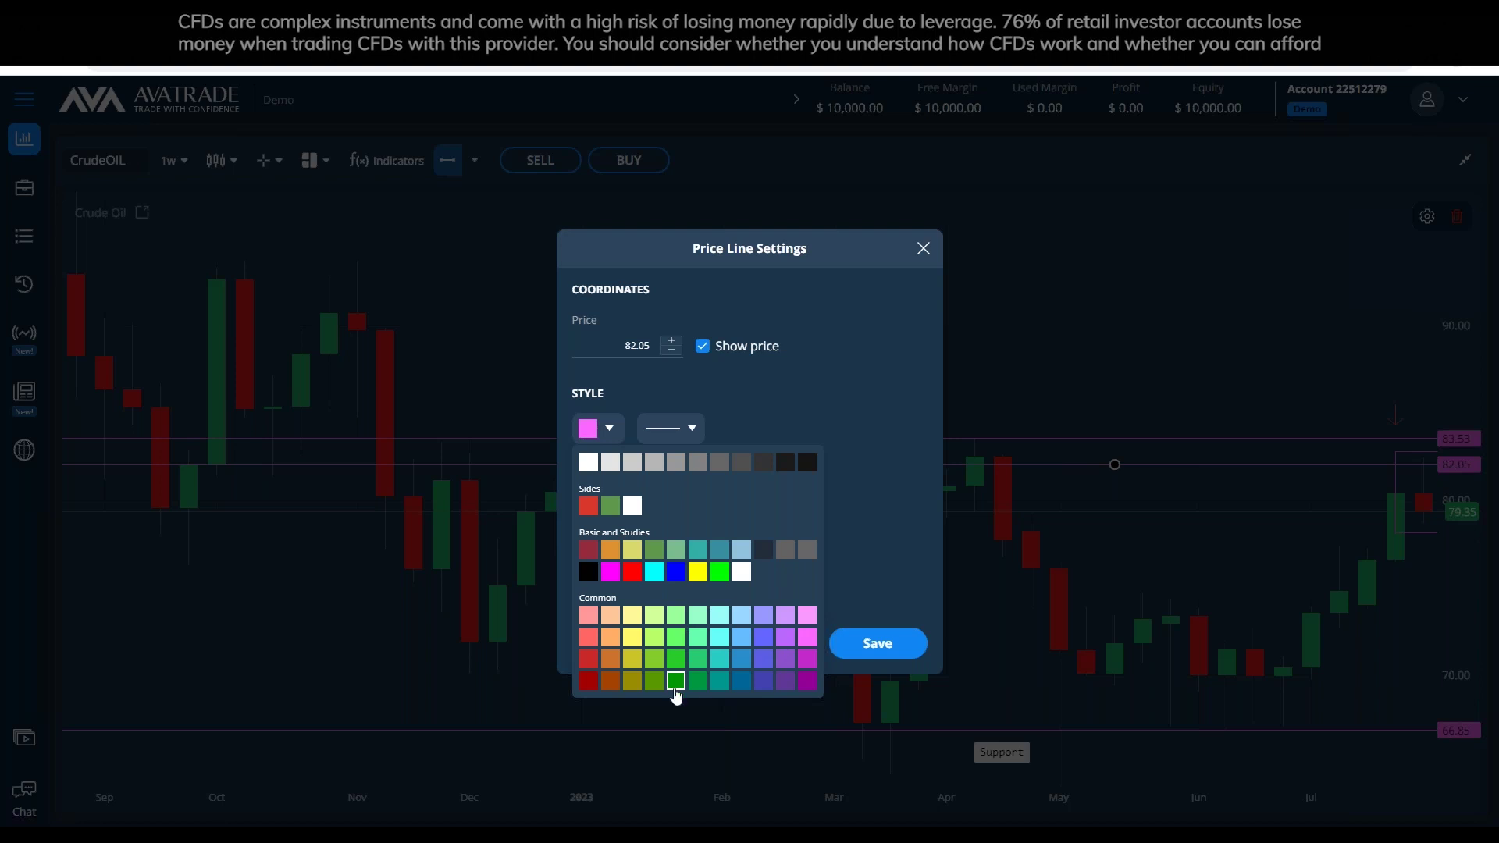
left_click(880, 642)
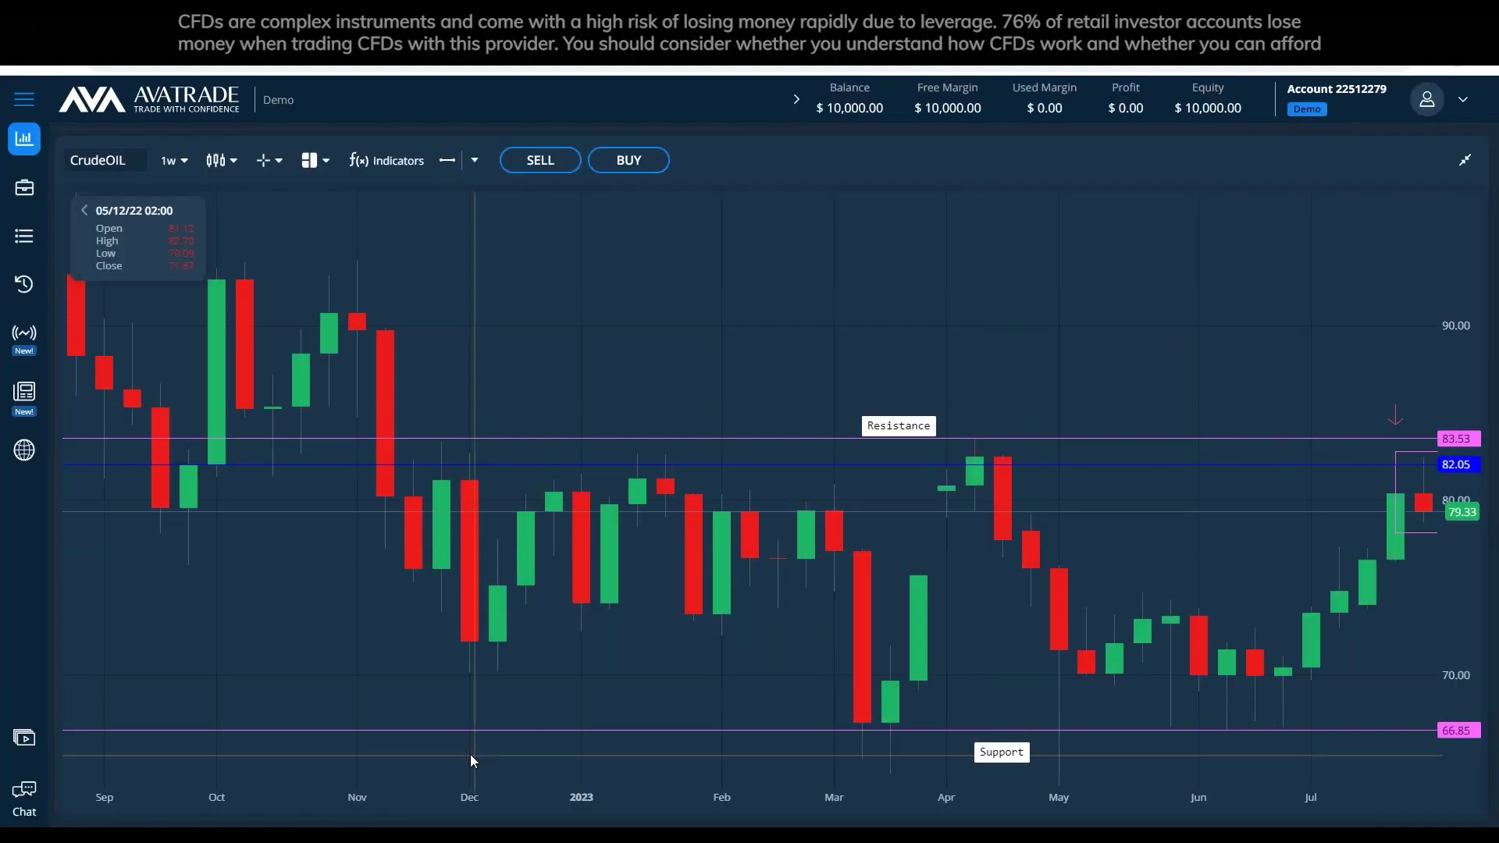
key("alt+Tab")
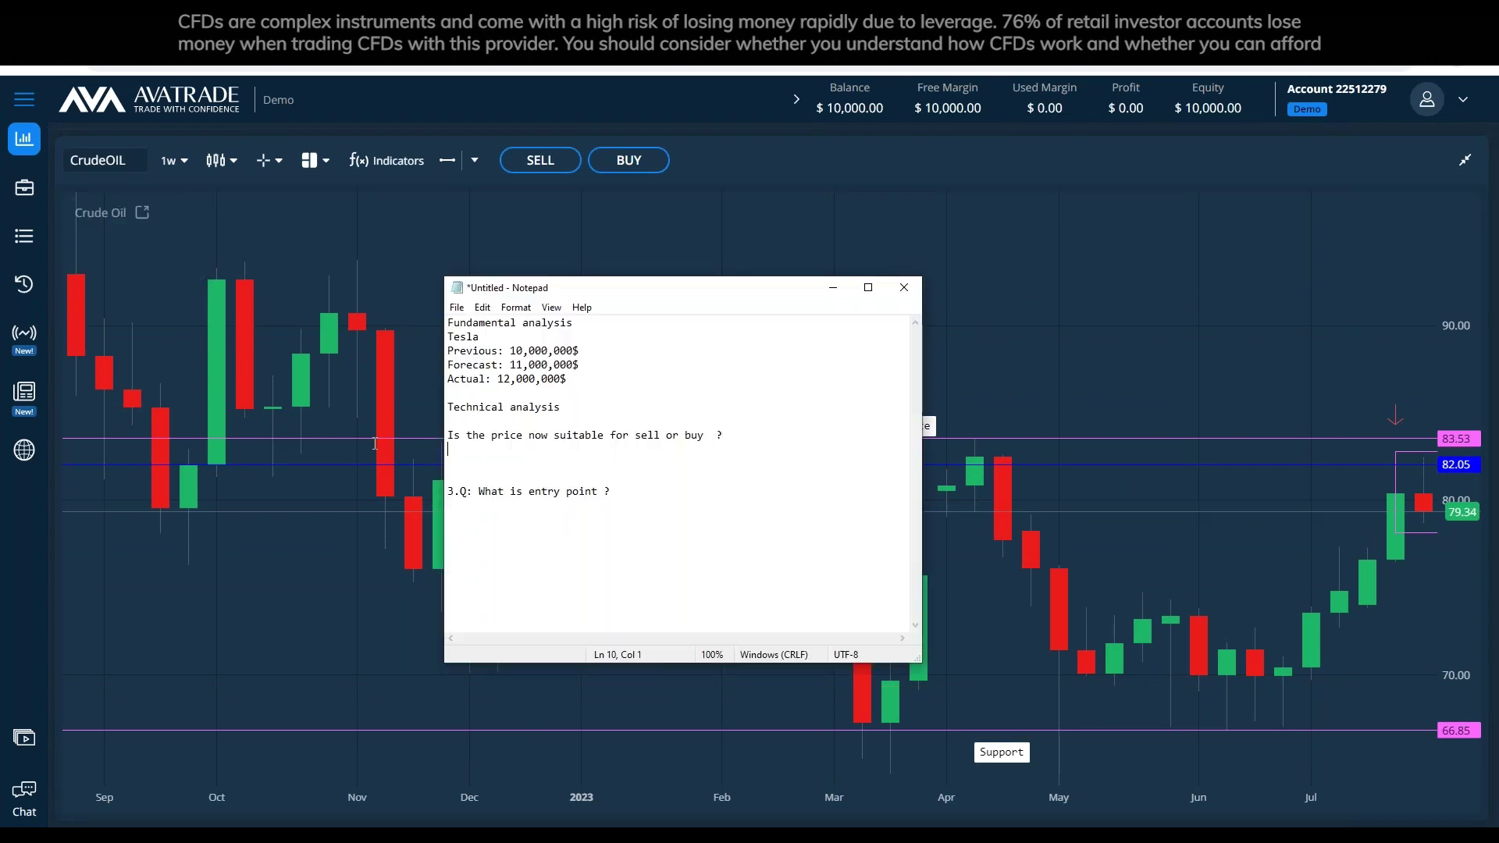
Replace the question with 'Should i sell now or at the blue line ?' and minimise Notepad.
key("Up")
key("shift+End")
key("Return")
type("Shou")
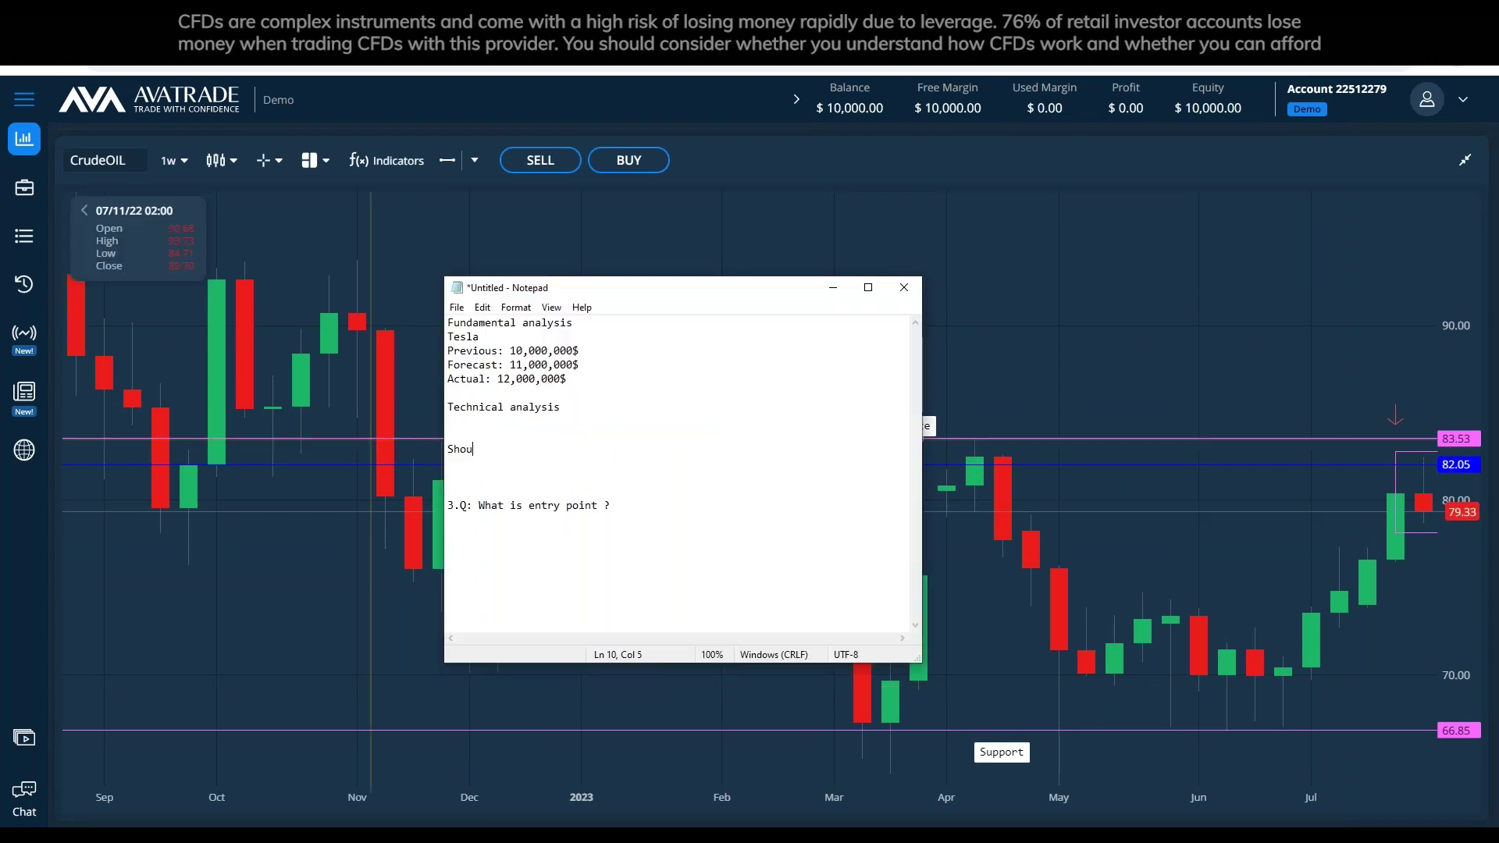
type("ld i sell now or at the blue line ?")
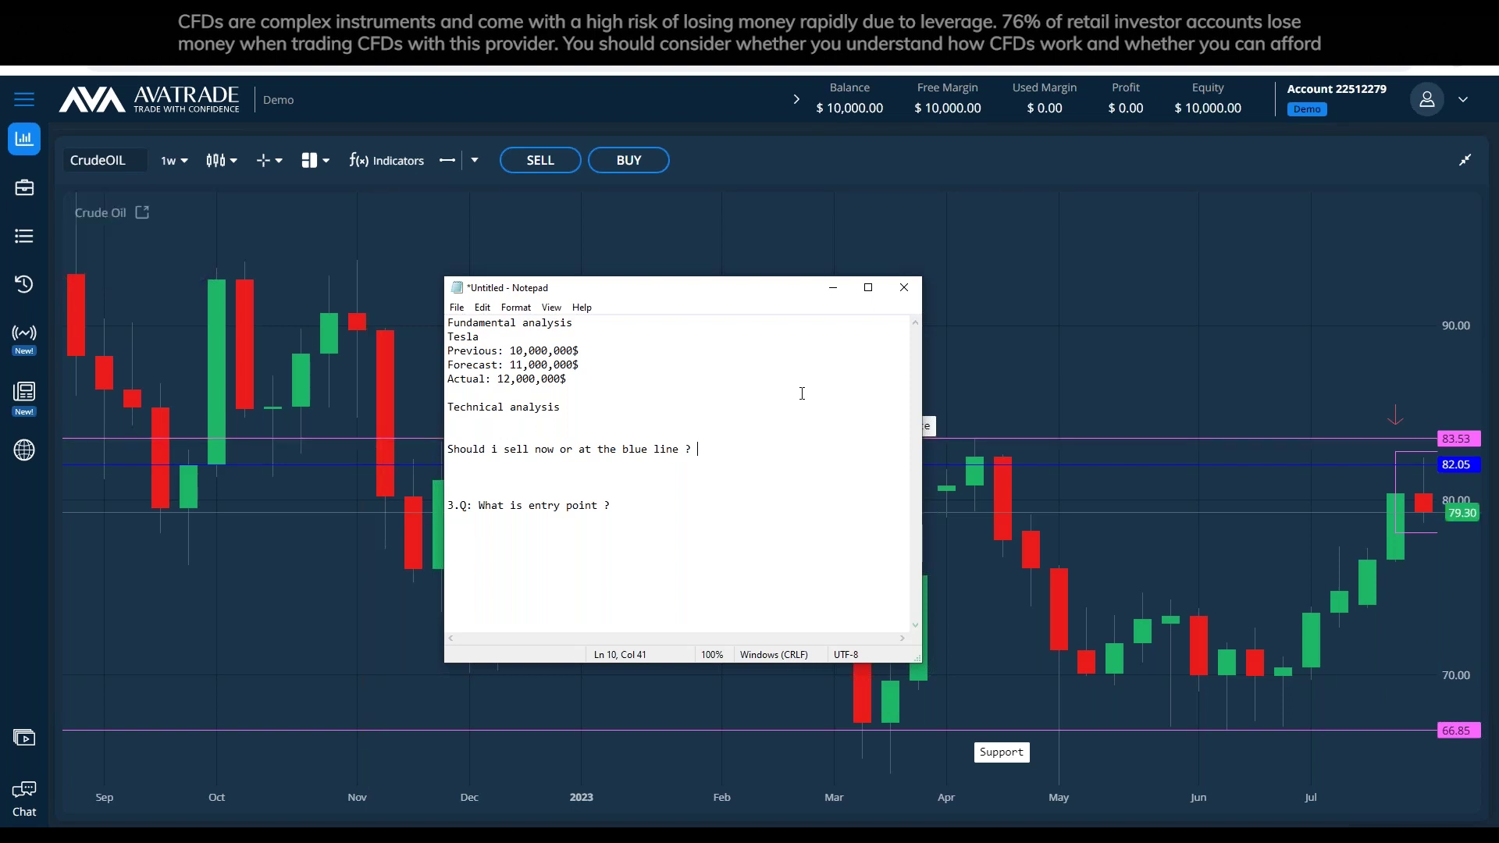
left_click(837, 291)
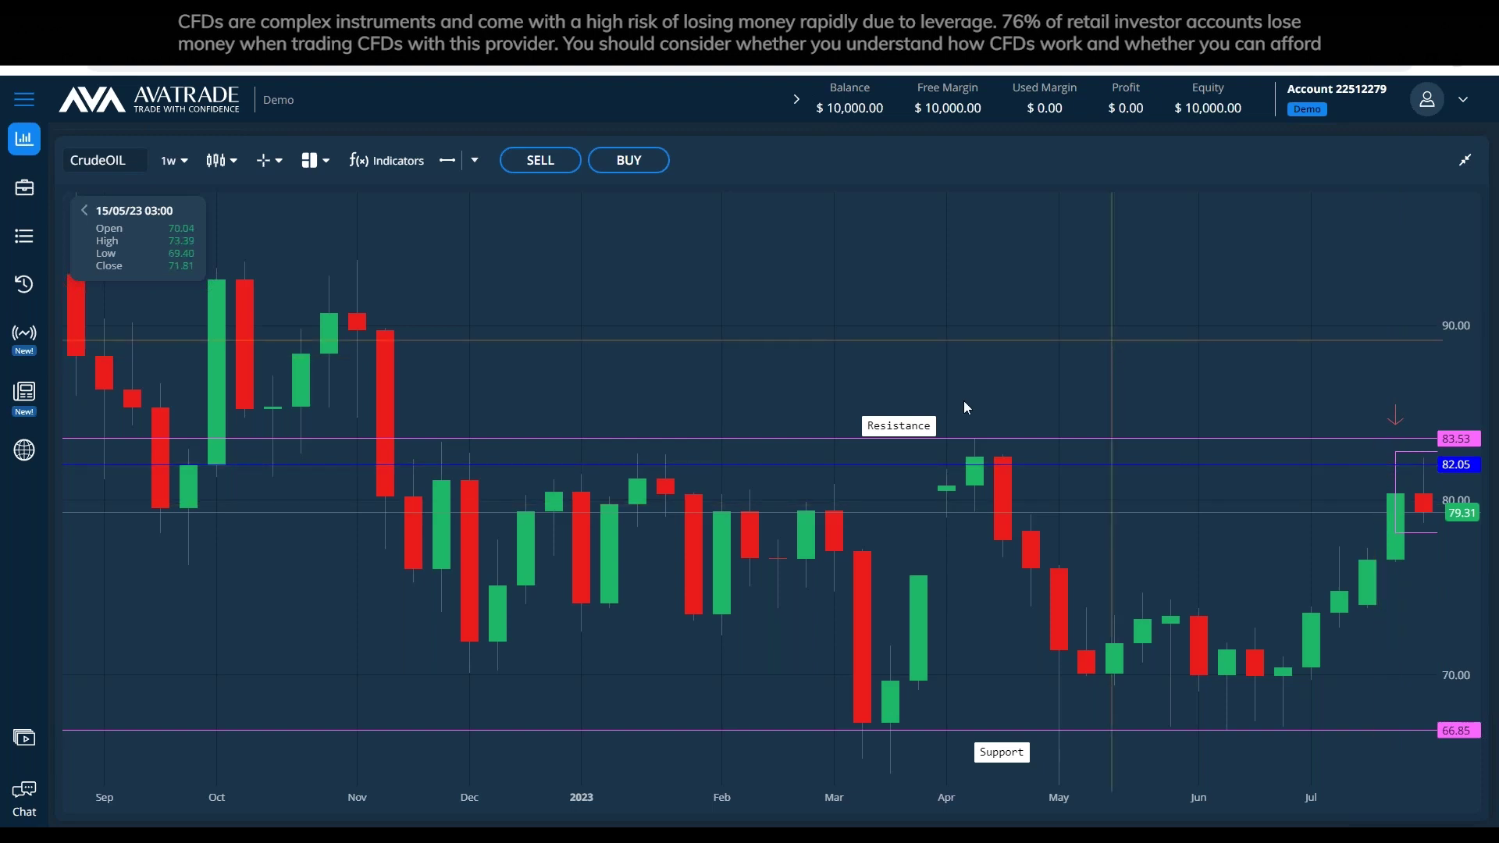
Add a blank line in the notes and place a price line at 75.22 on the chart.
key("alt+Tab")
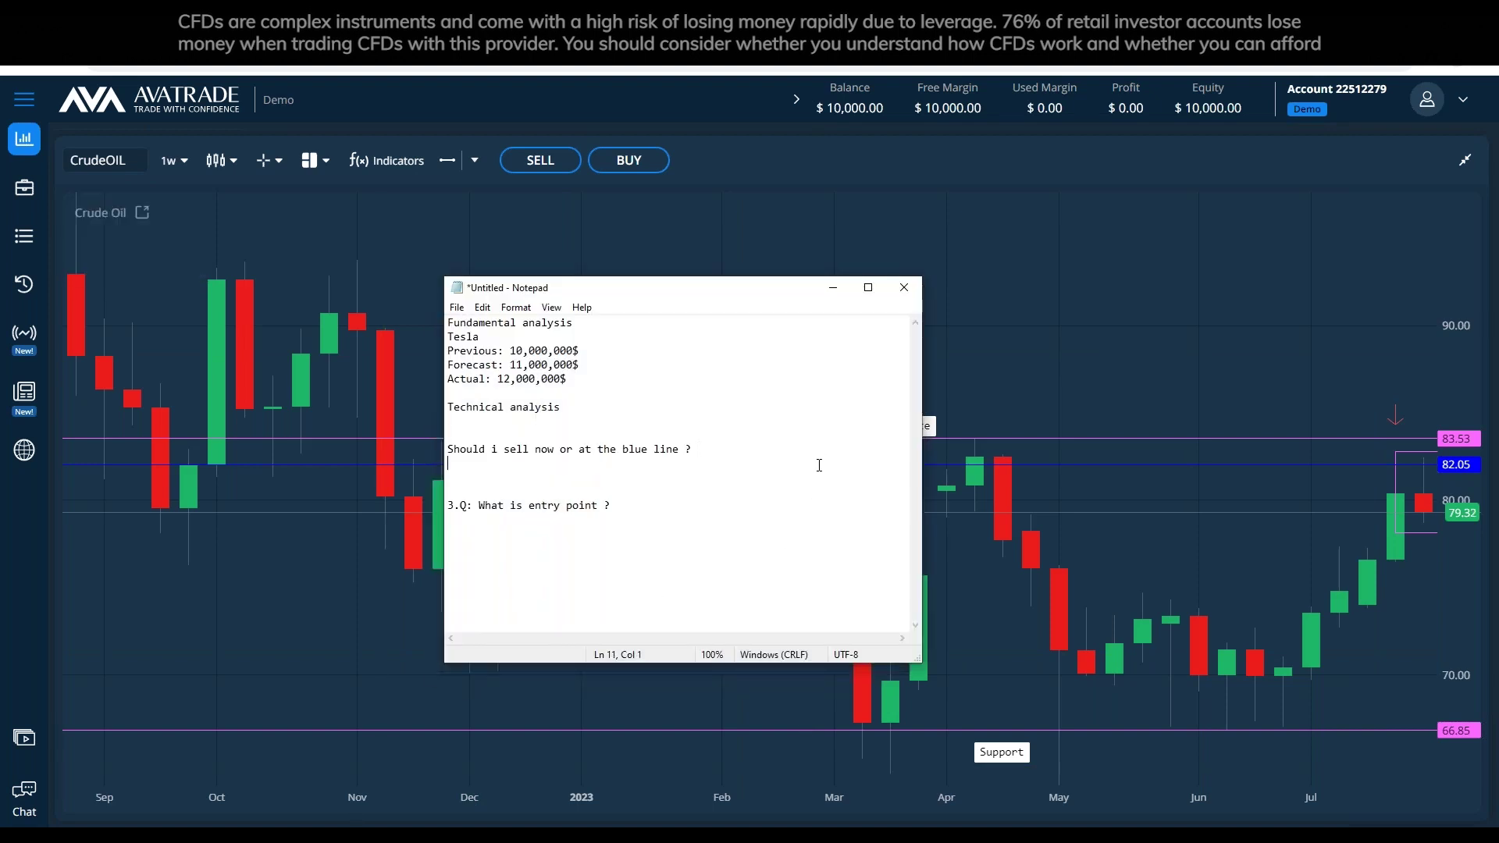
key("Return")
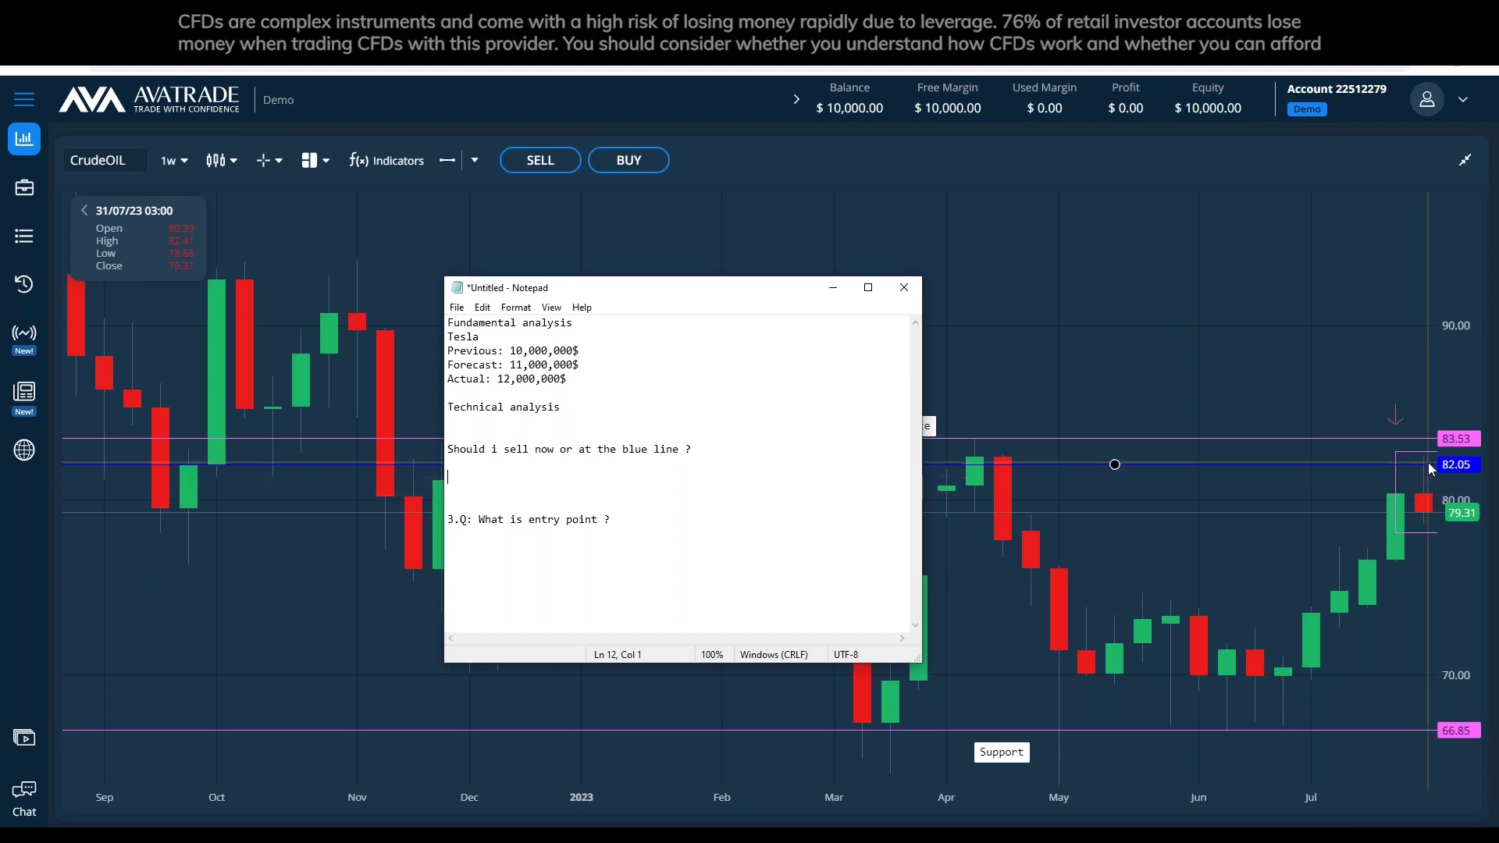
left_click(1427, 510)
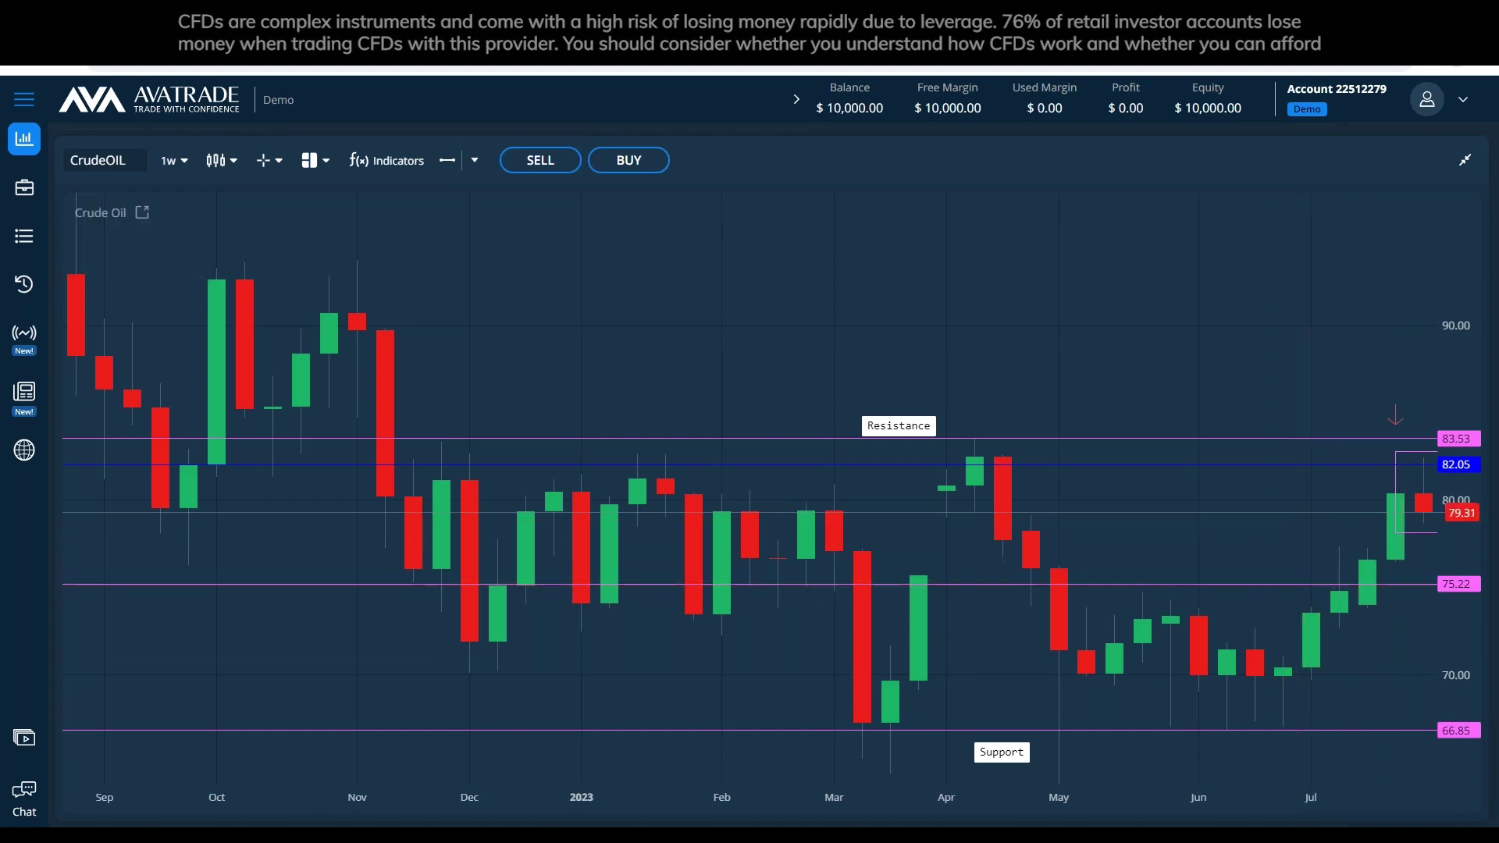
Minimise the notes and open a CrudeOIL sell ticket at 79.31 for 100 barrels.
key("alt+Tab")
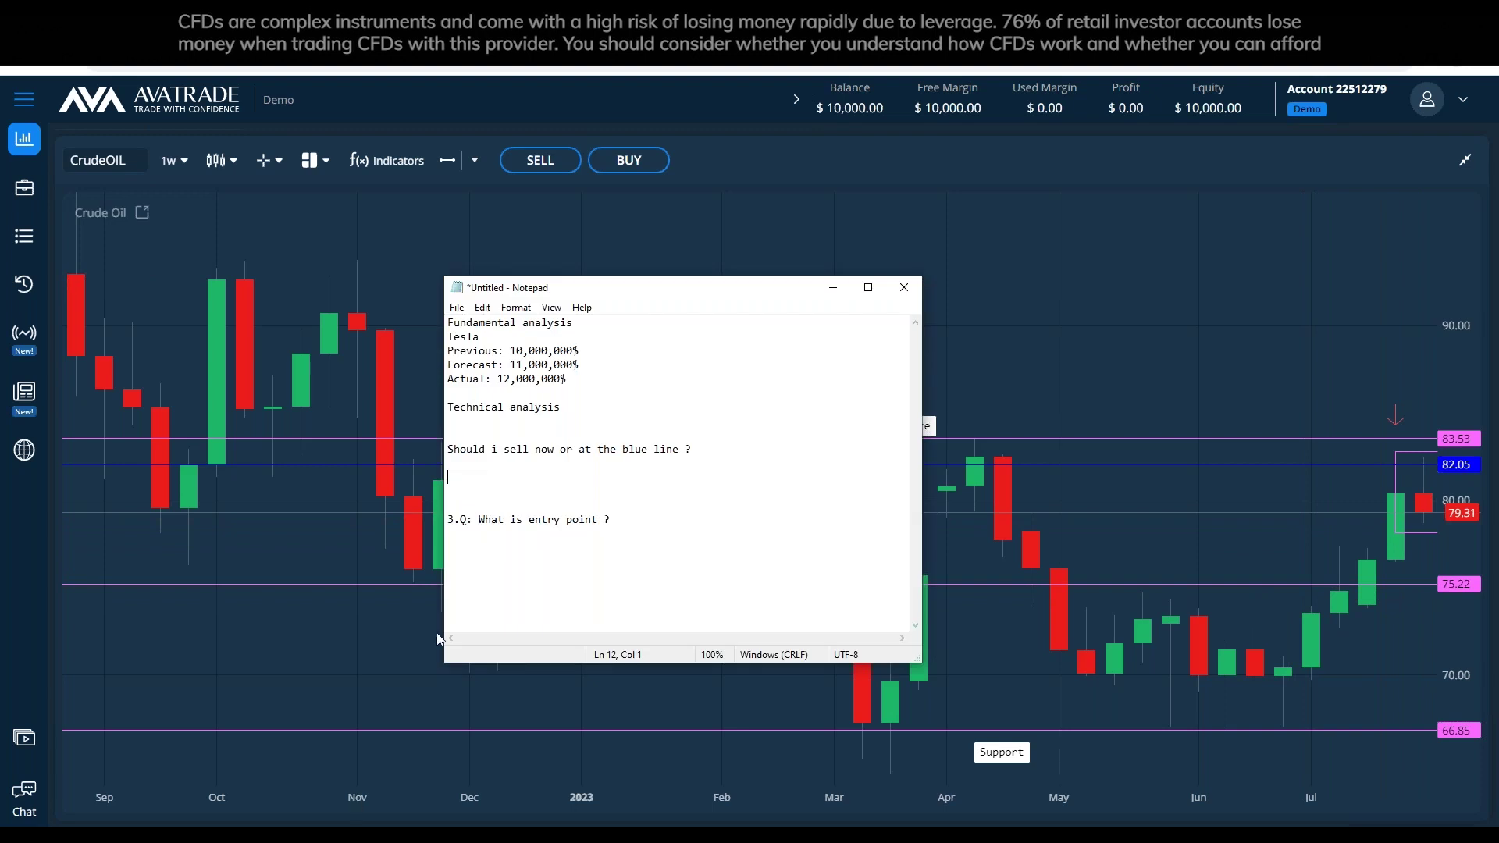
left_click(833, 288)
left_click(550, 168)
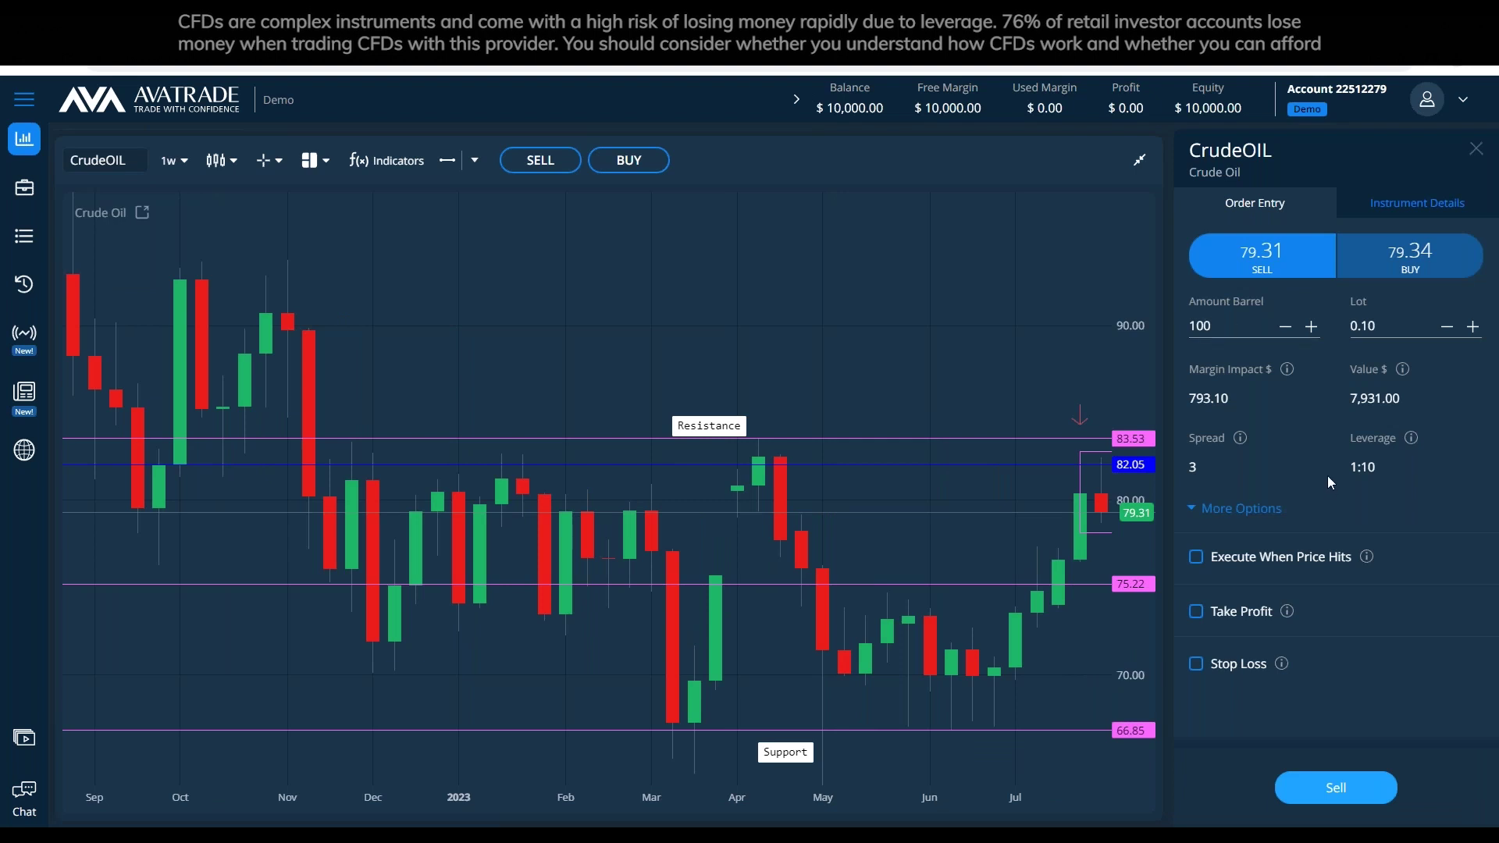
Turn on take profit for the Crude Oil sell order and set it to 75.00.
left_click(1197, 612)
double_click(1250, 657)
type("75")
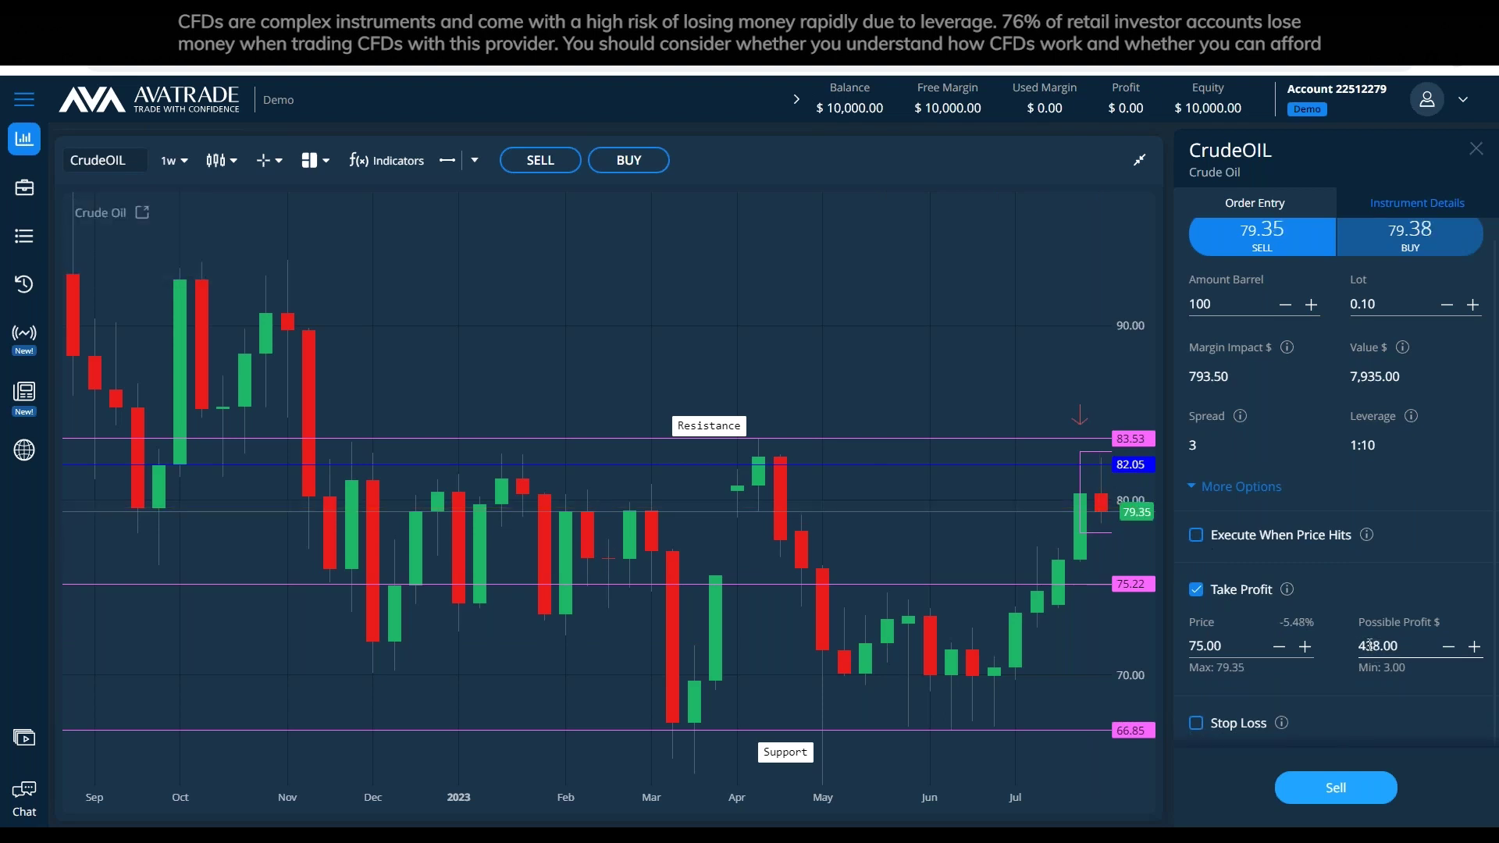
Make the sell order execute when price hits 82.00.
left_click(1197, 537)
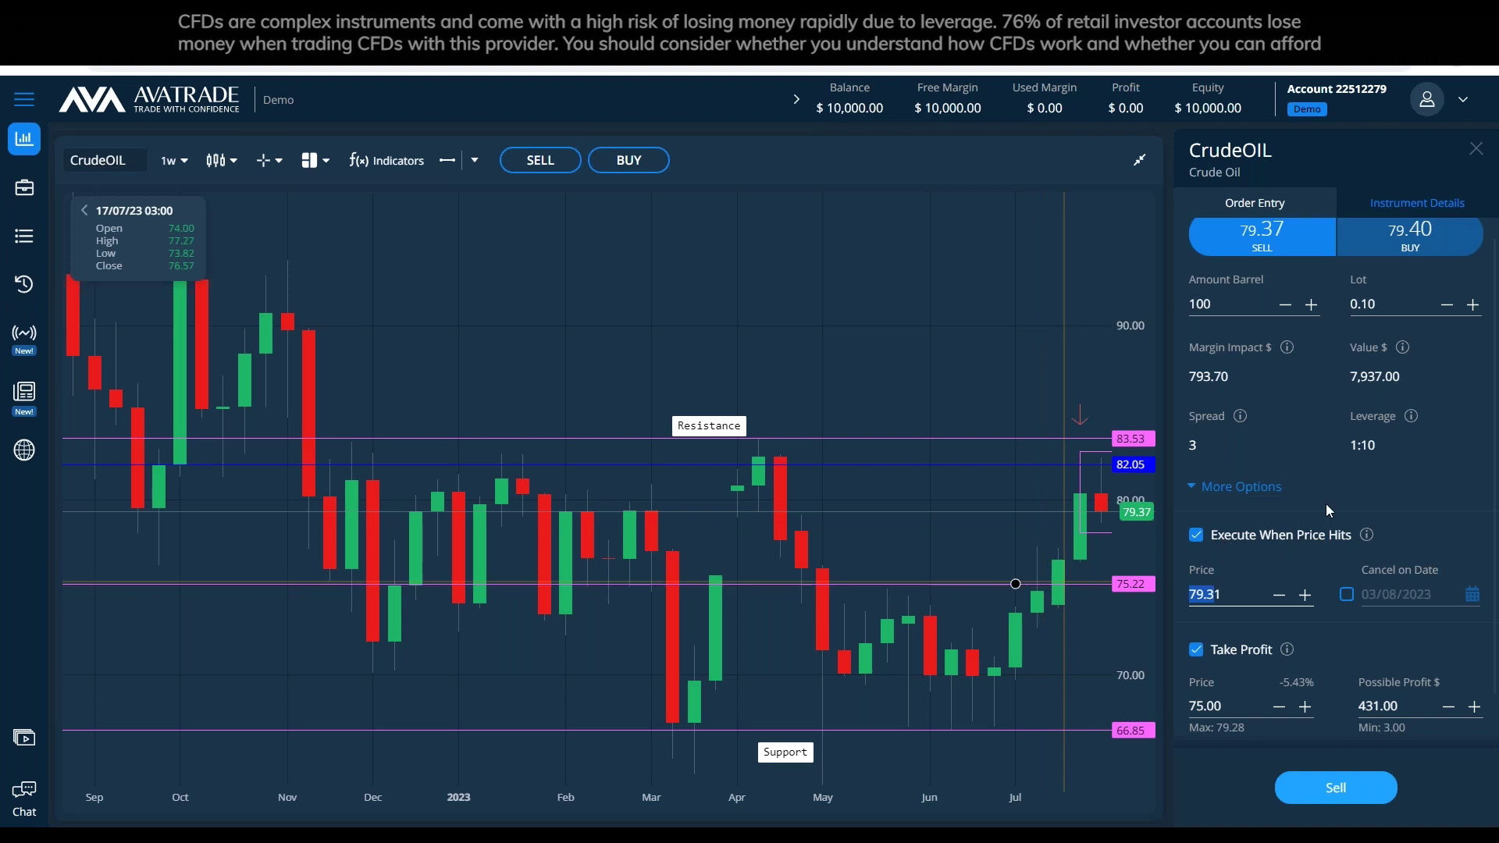
double_click(1225, 592)
type("82")
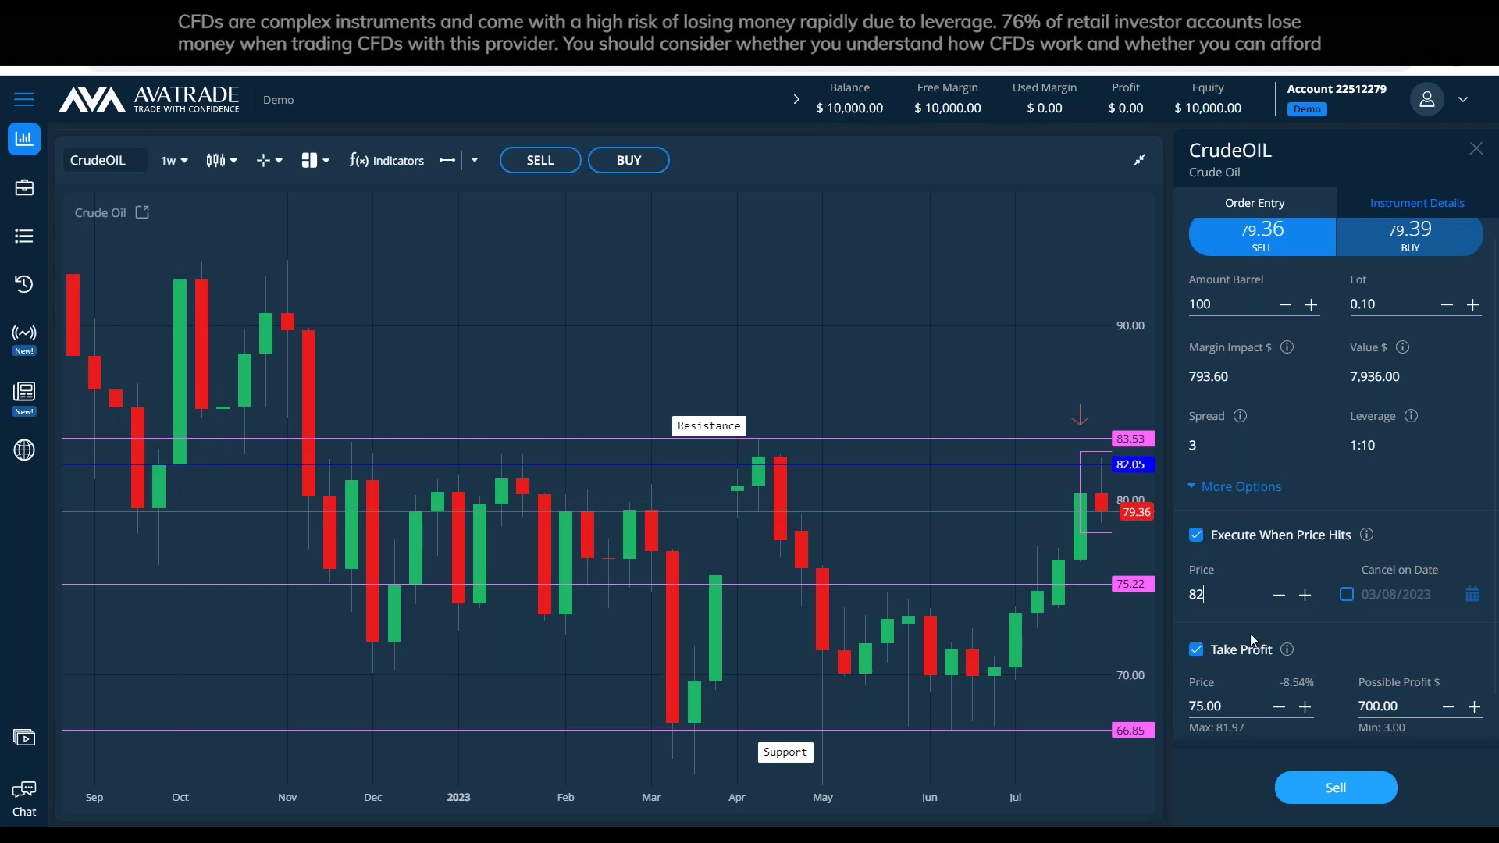
double_click(1196, 594)
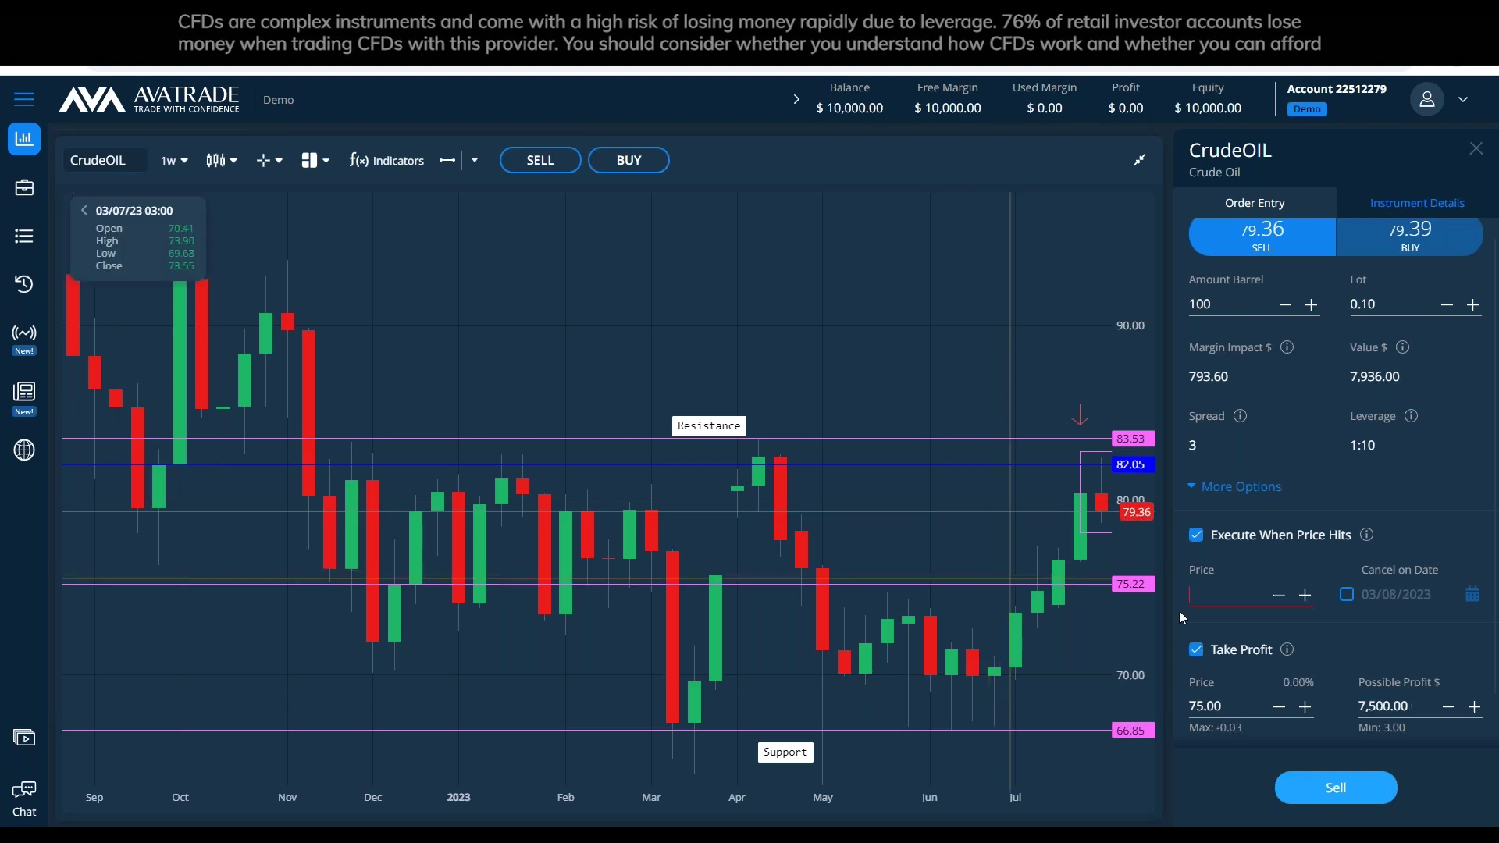
left_click(1195, 536)
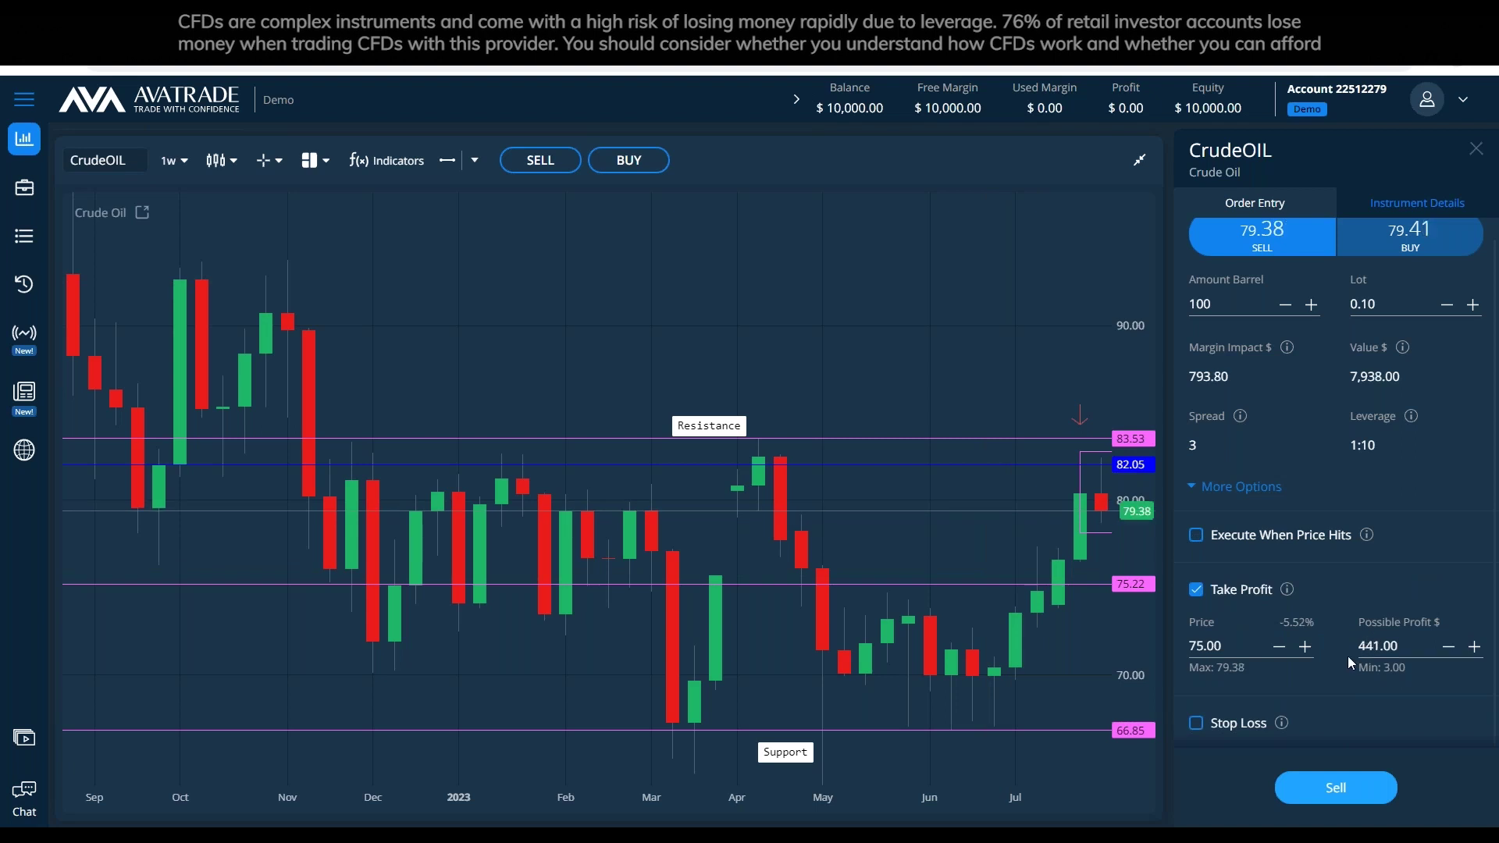
left_click(1195, 535)
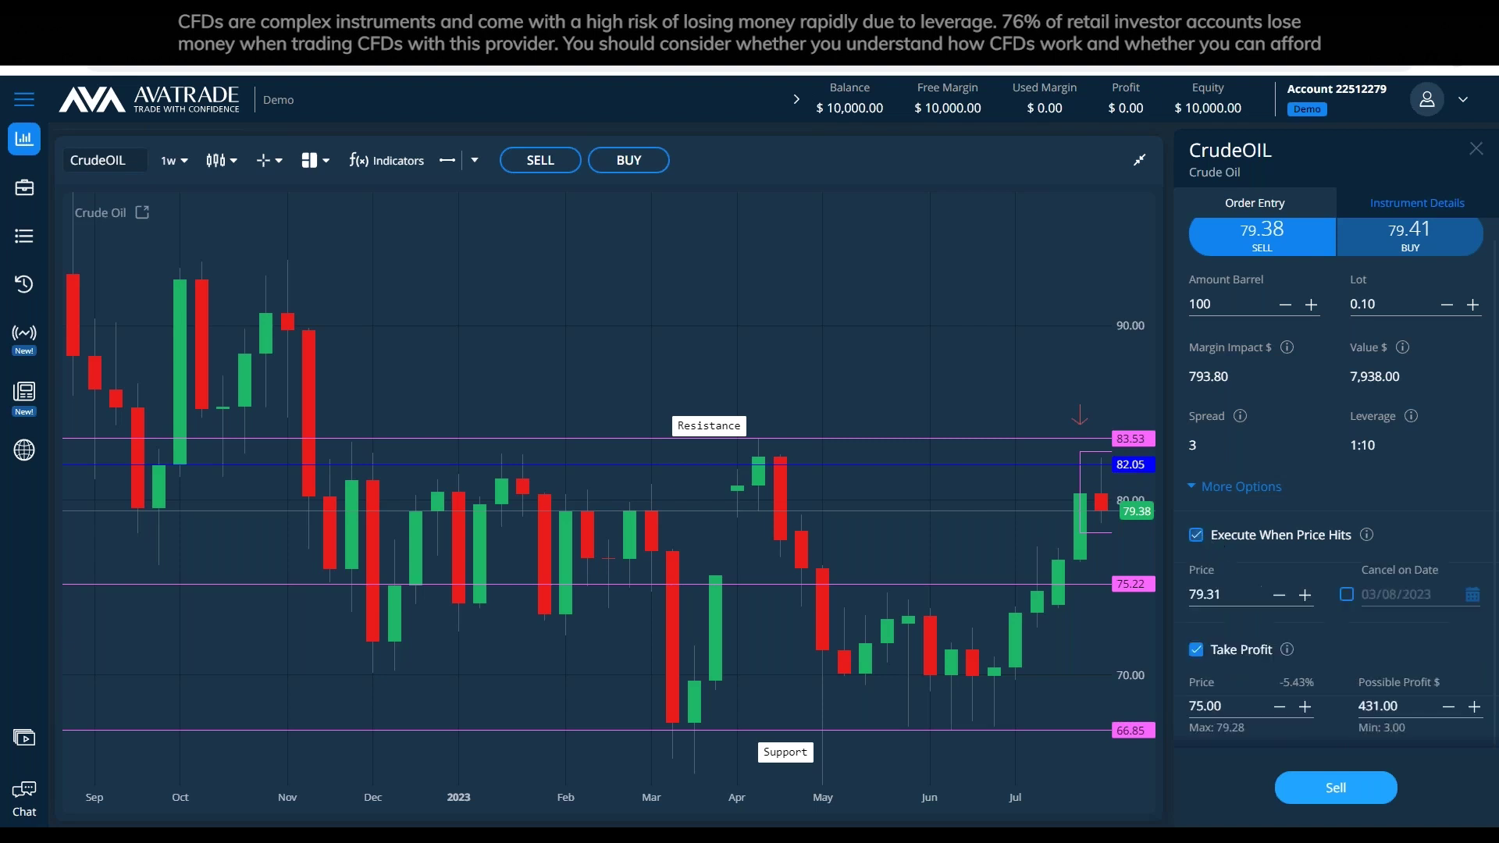
double_click(1226, 596)
type("72")
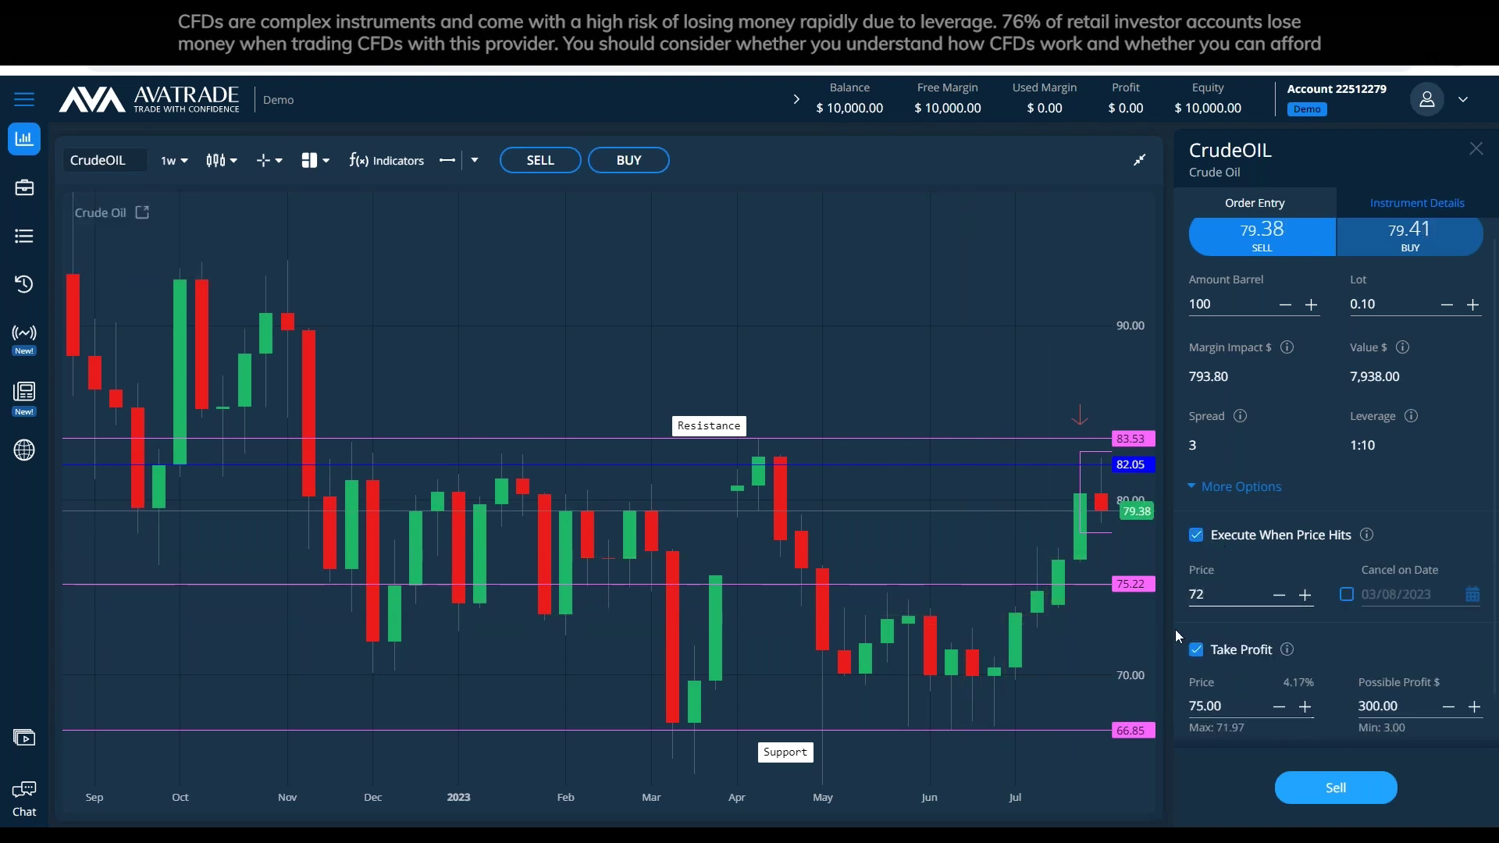
key("Left")
key("shift+Left")
type("8")
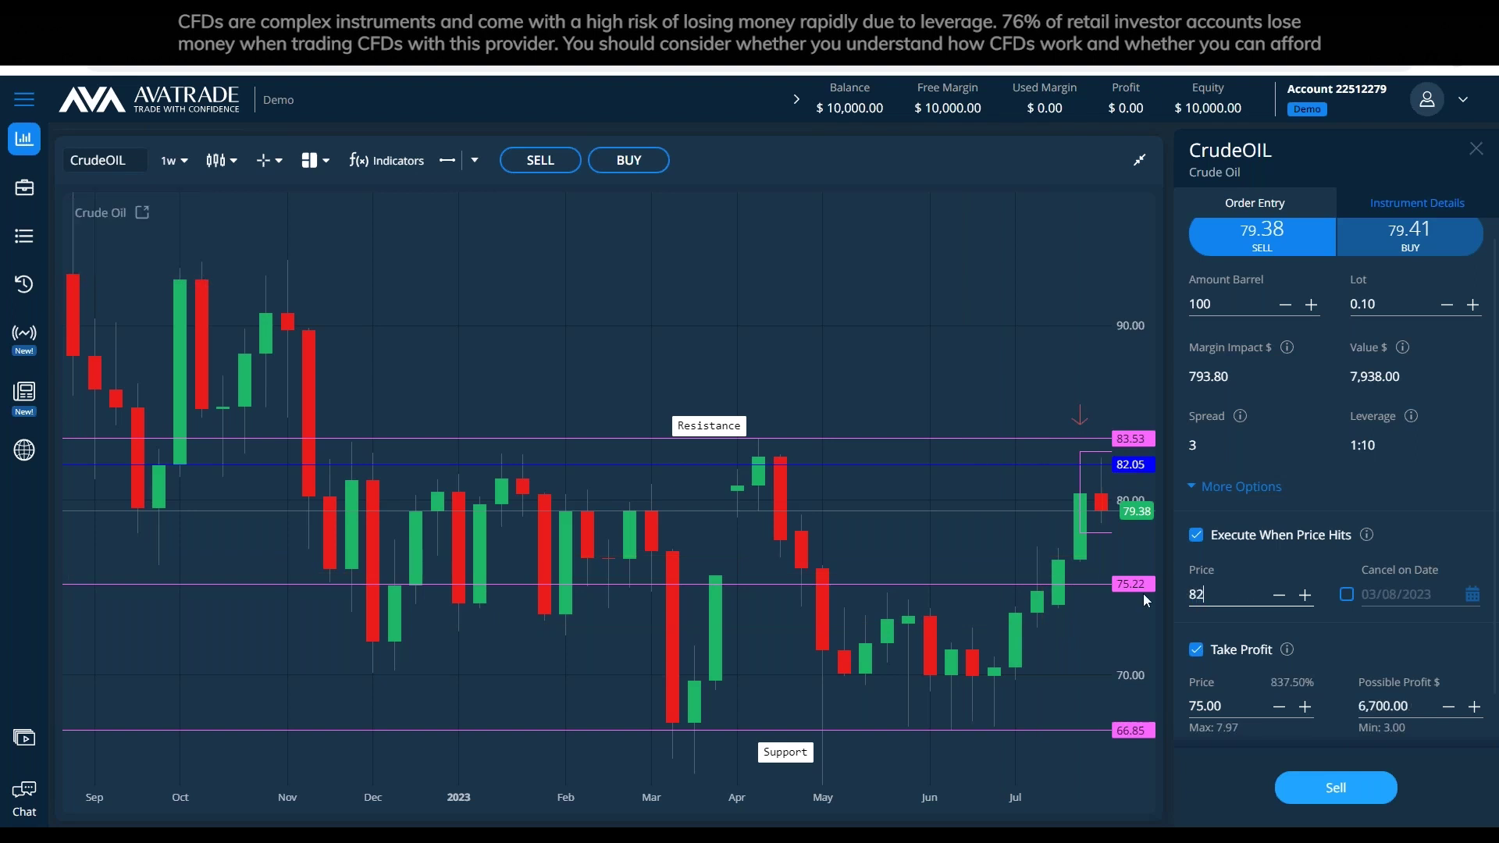
left_click(1244, 631)
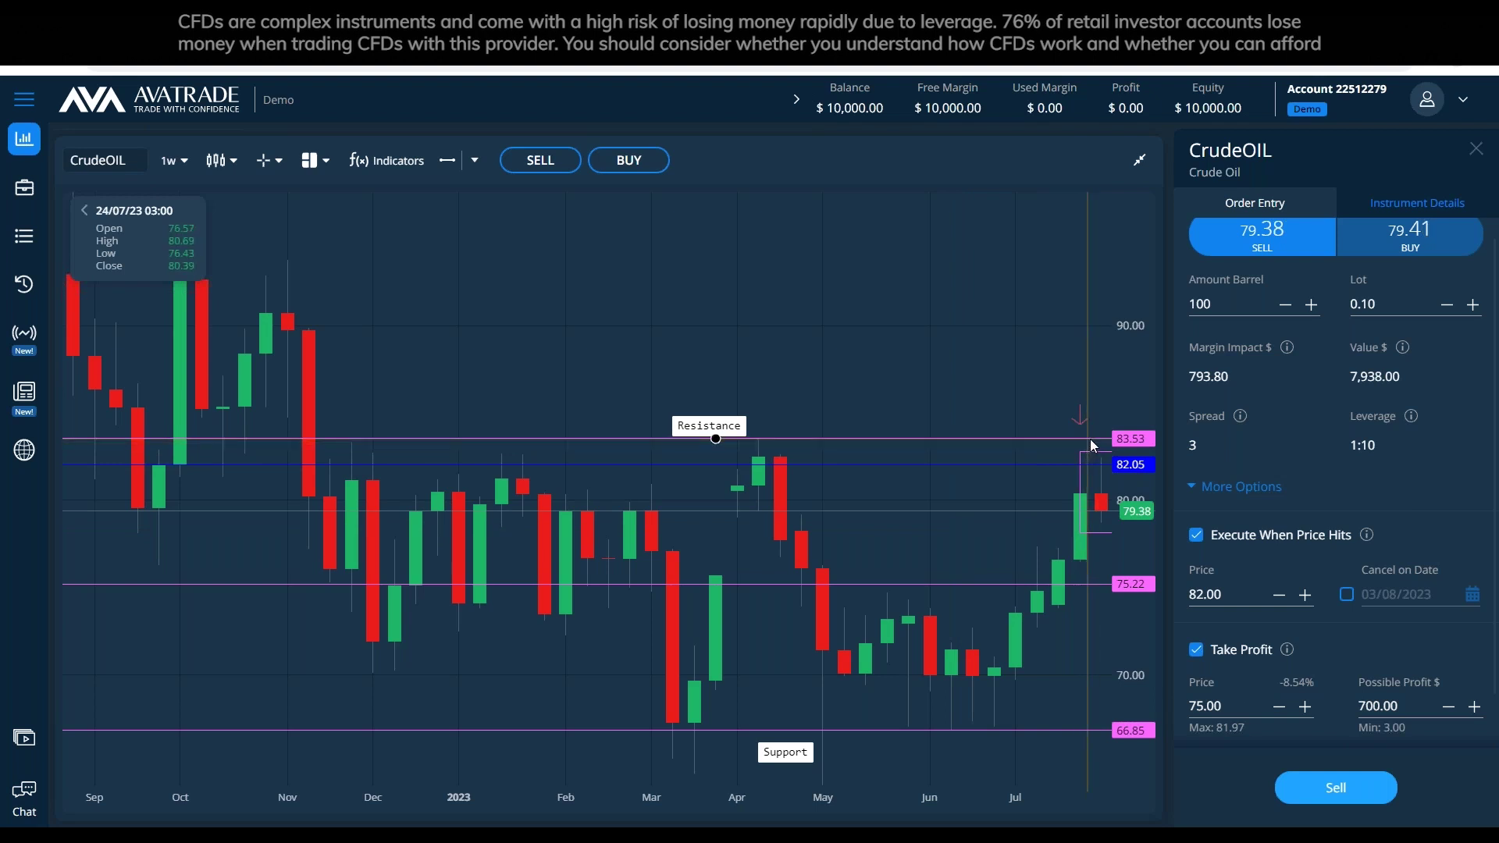
Set the stop loss to 84.00, risking 200.00, then return to the Notepad notes.
scroll(1336, 474, "down", 1)
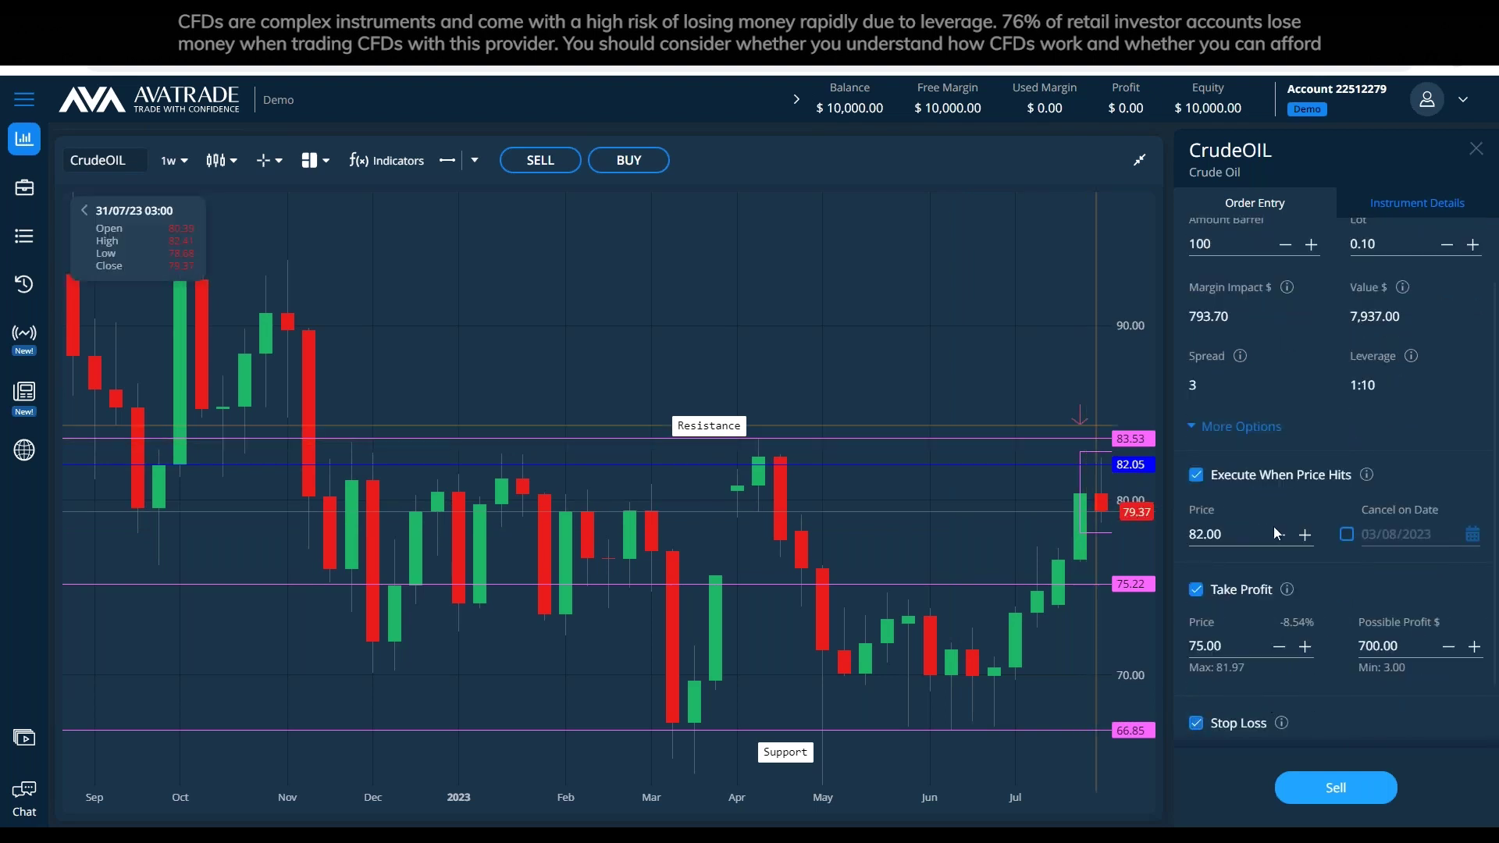
scroll(1336, 482, "down", 1)
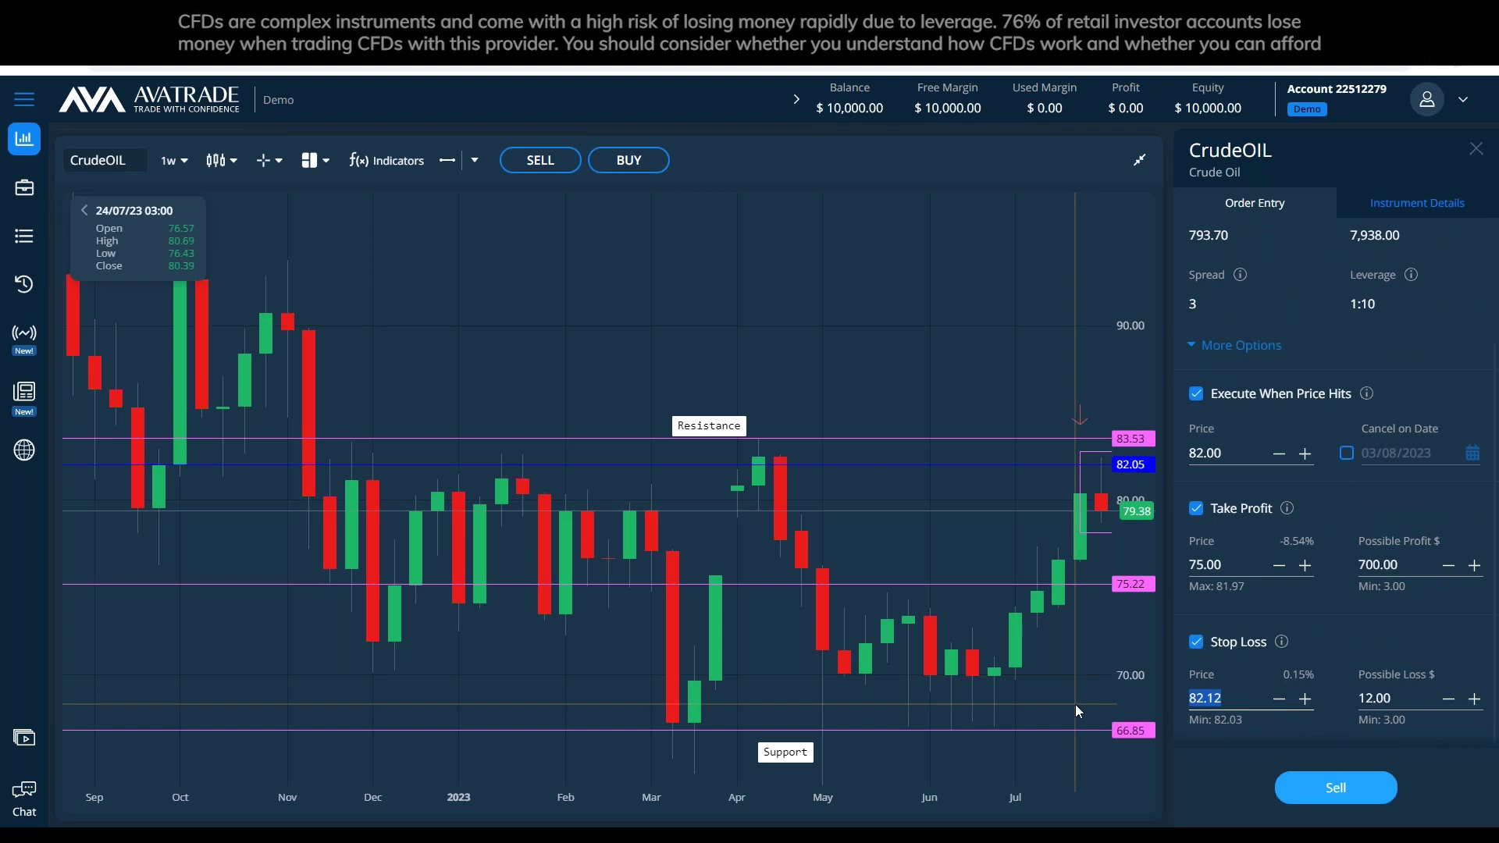
type("8")
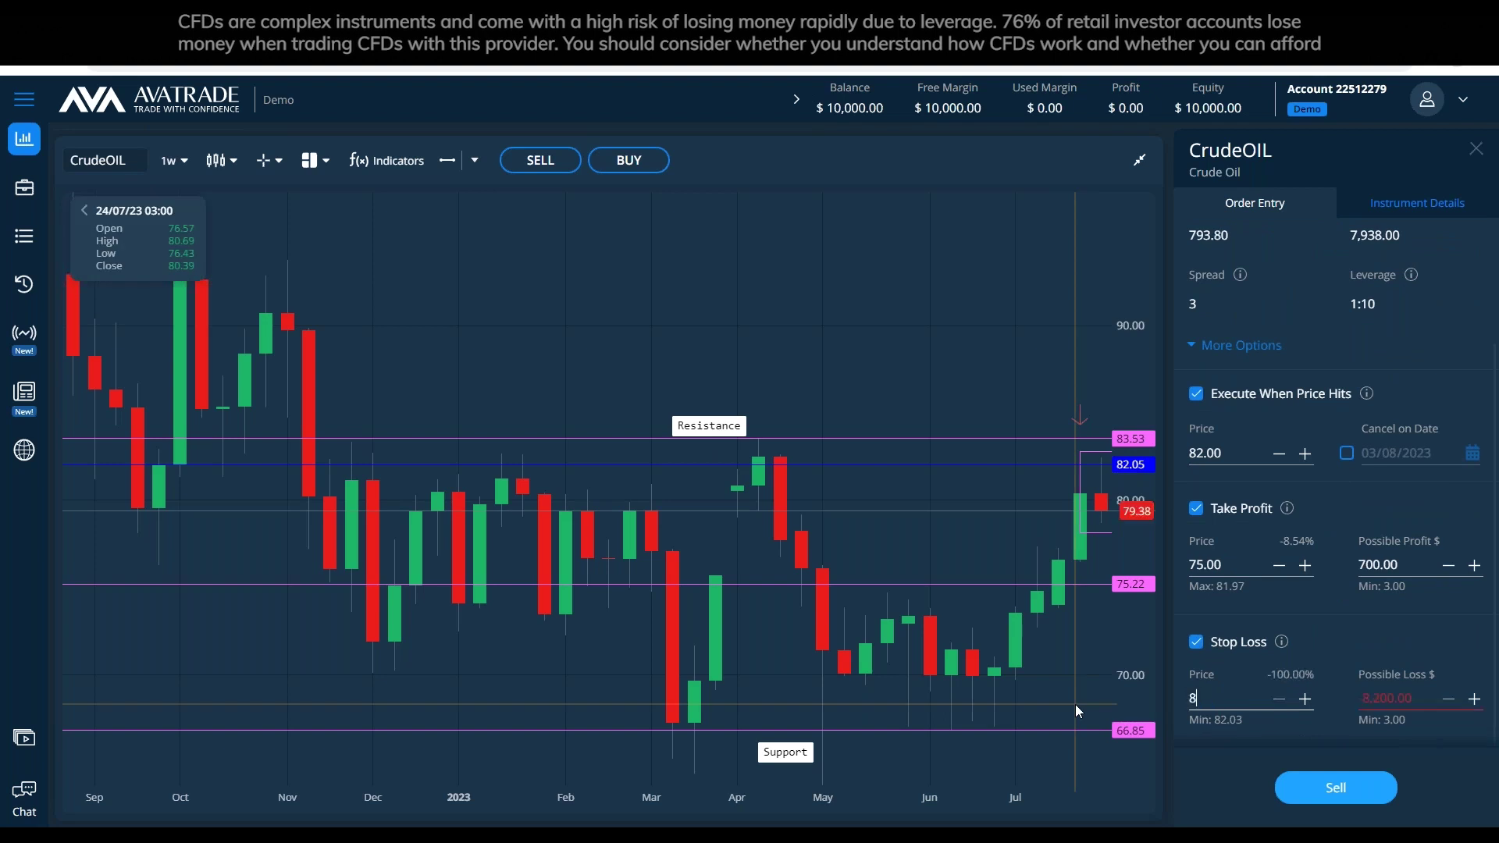
type("3")
key("BackSpace")
key("BackSpace")
type("84")
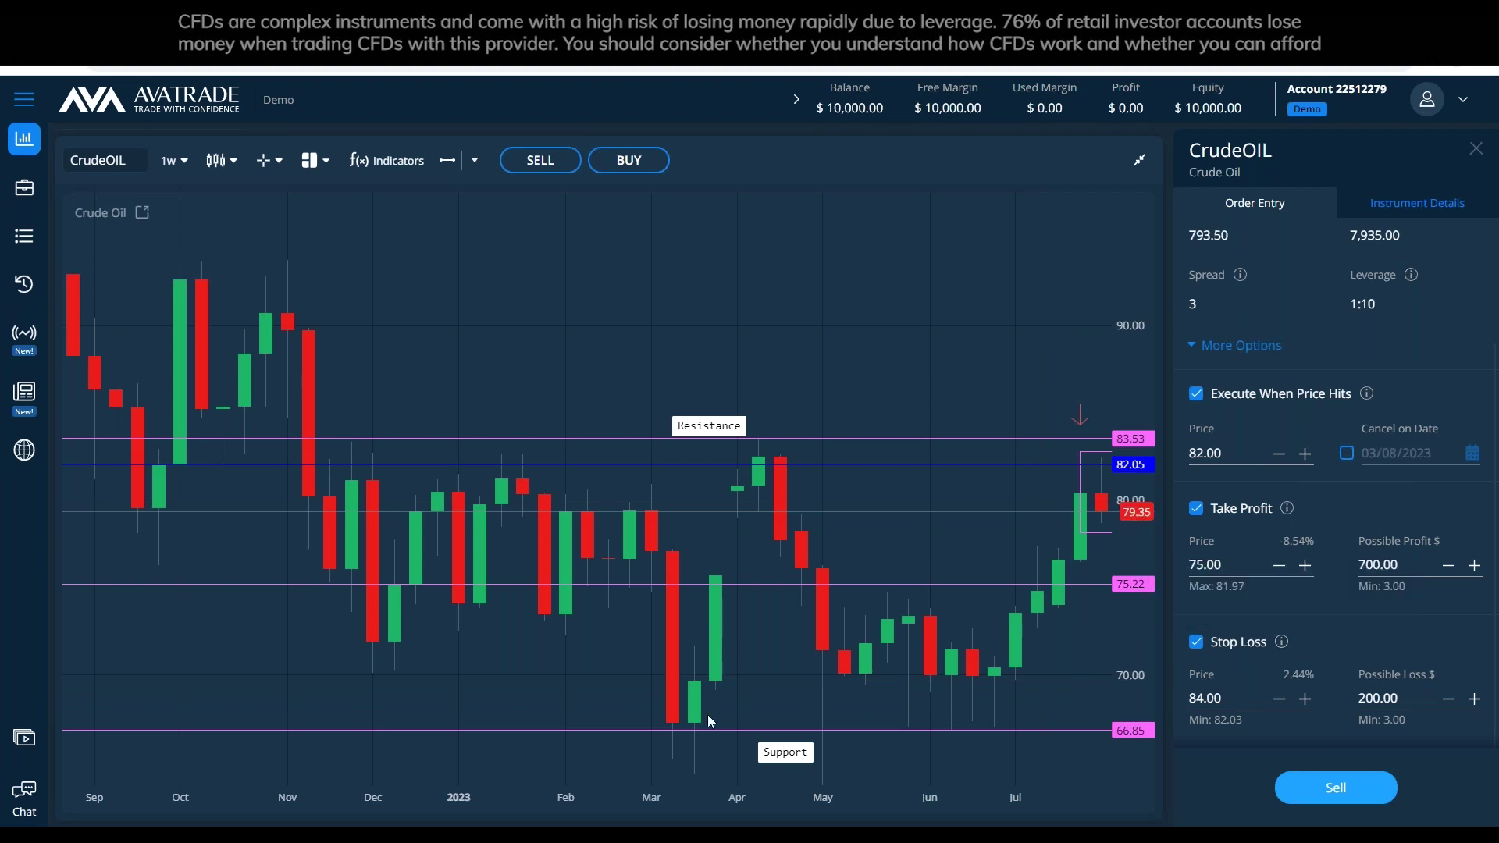
key("alt+Tab")
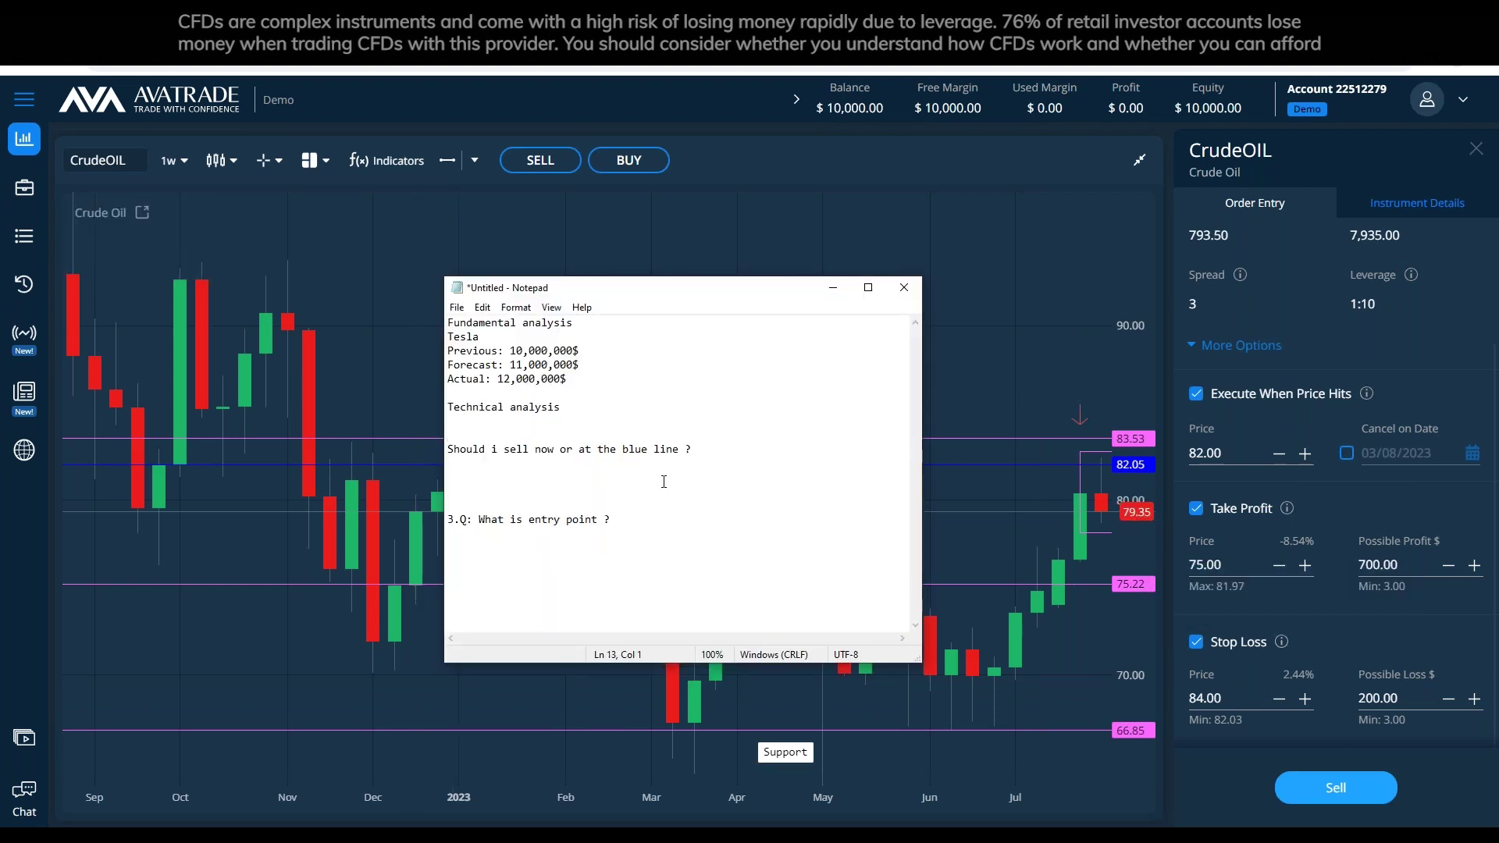
Replace the question about selling at the blue line with a Take Profit line.
left_click_drag(698, 451, 435, 446)
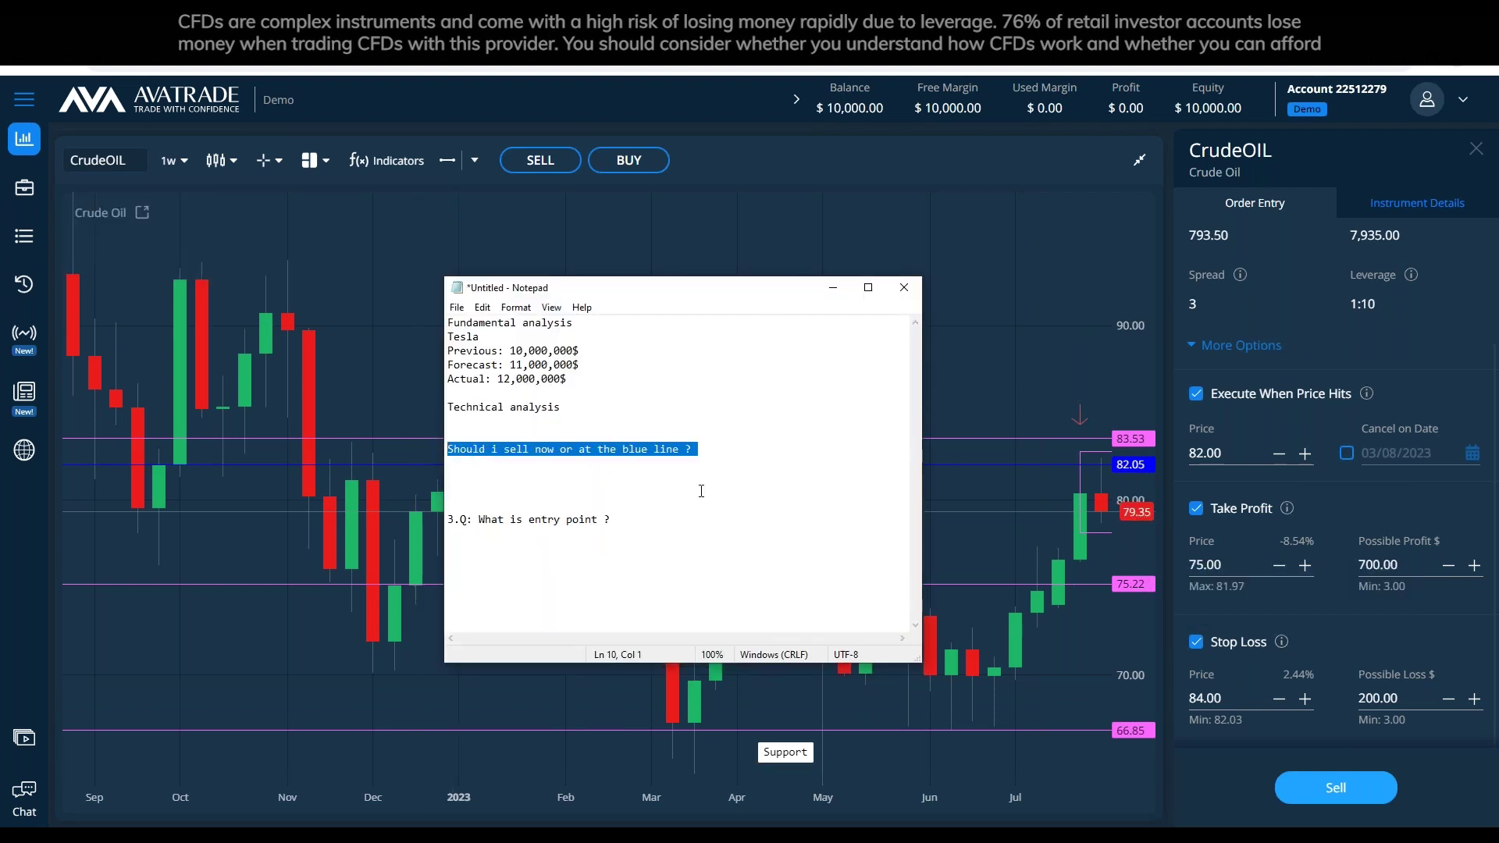
key("Delete")
key("Delete")
key("Delete")
key("BackSpace")
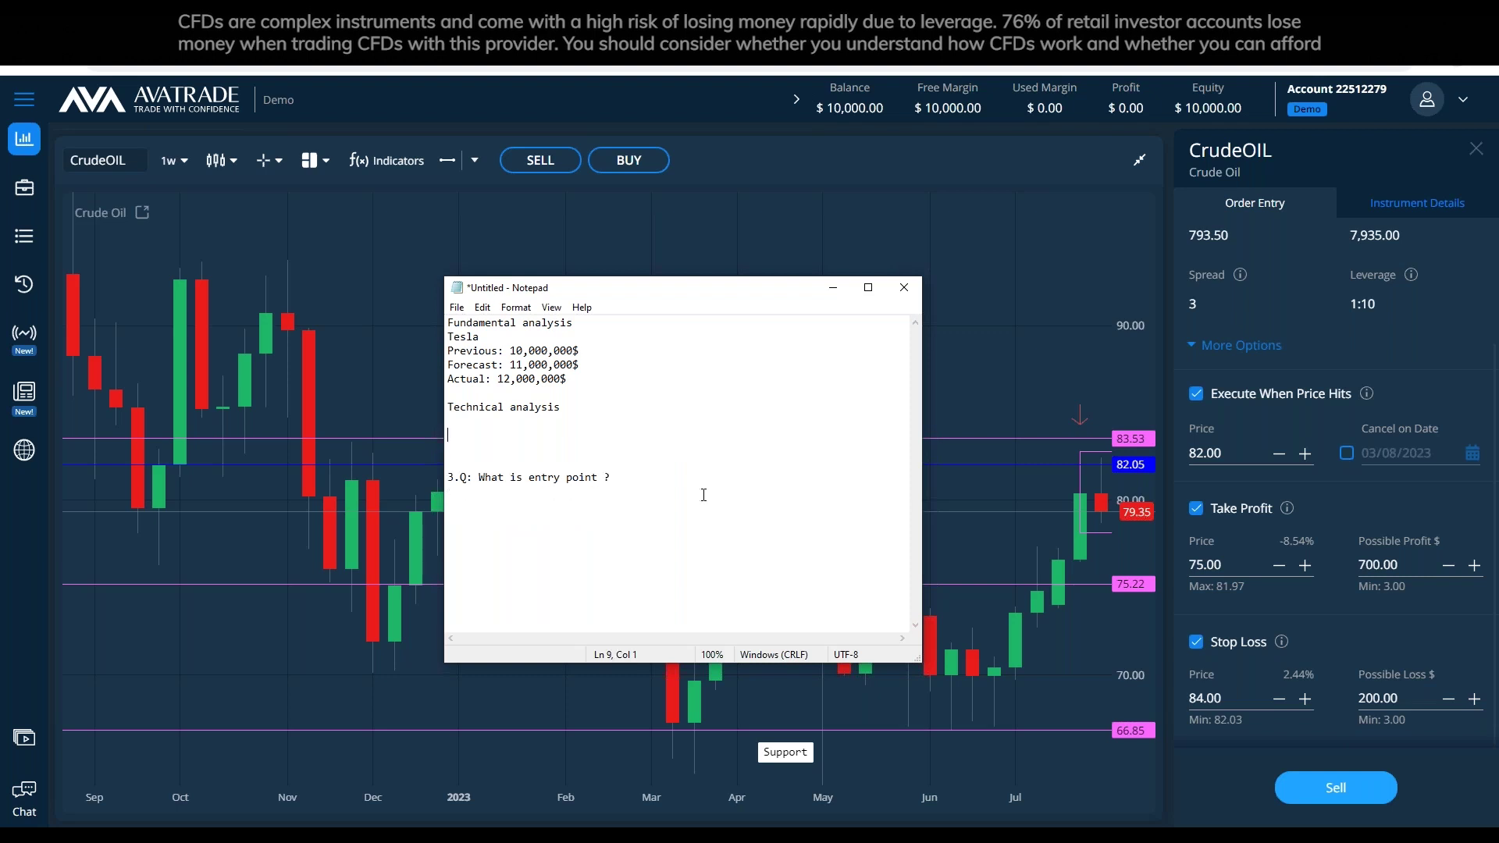
key("ctrl+z")
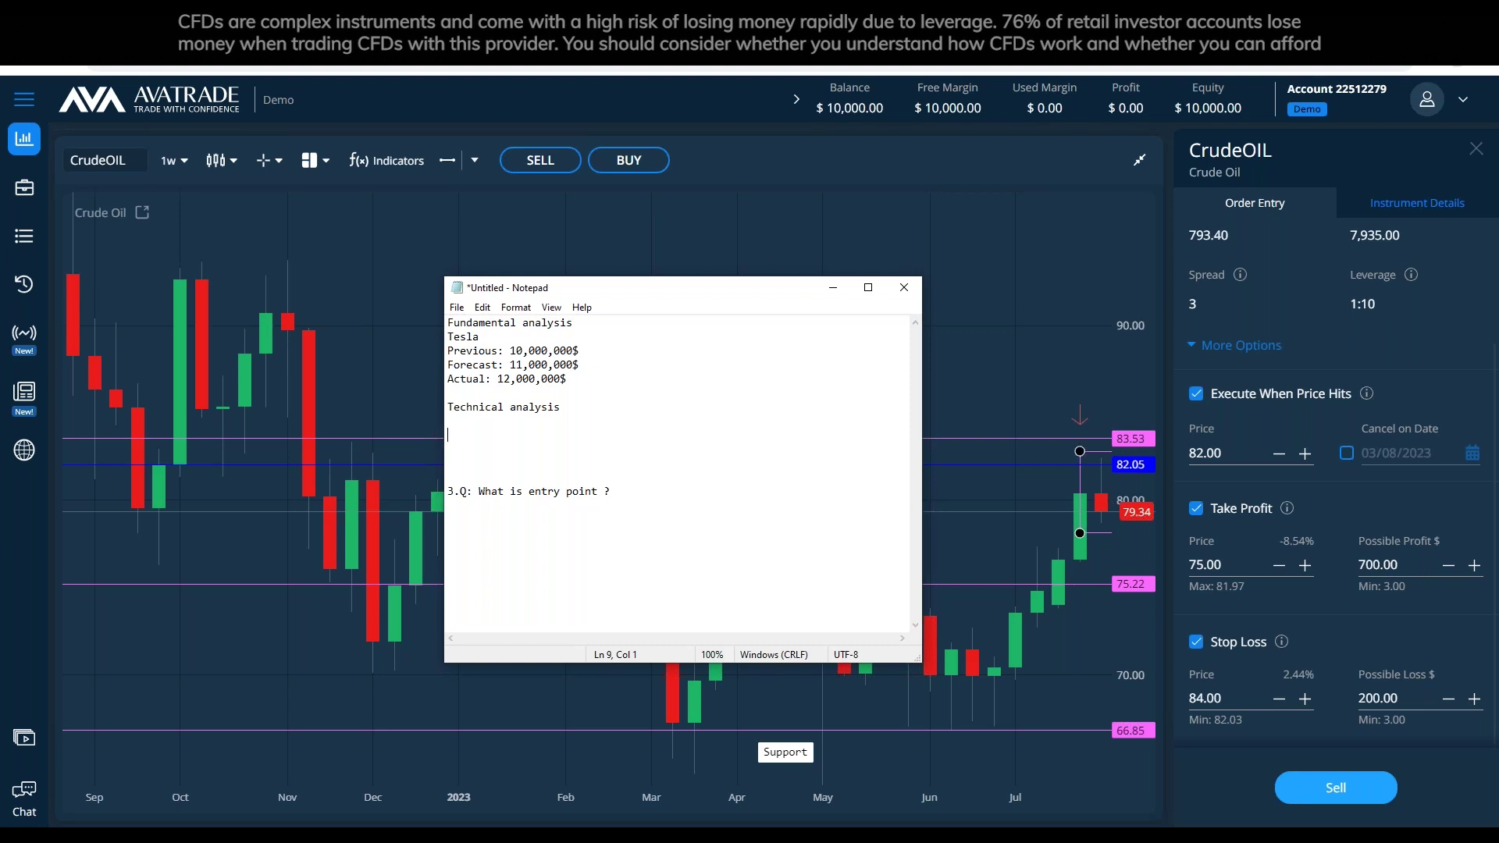
type("a")
key("BackSpace")
type("Exc")
key("BackSpace")
key("BackSpace")
key("BackSpace")
type("Taki")
type("Profit")
Add a 'Stop loss >' line and define Take Profit as closing the position with a profit at the price.
key("Return")
type("Stop los")
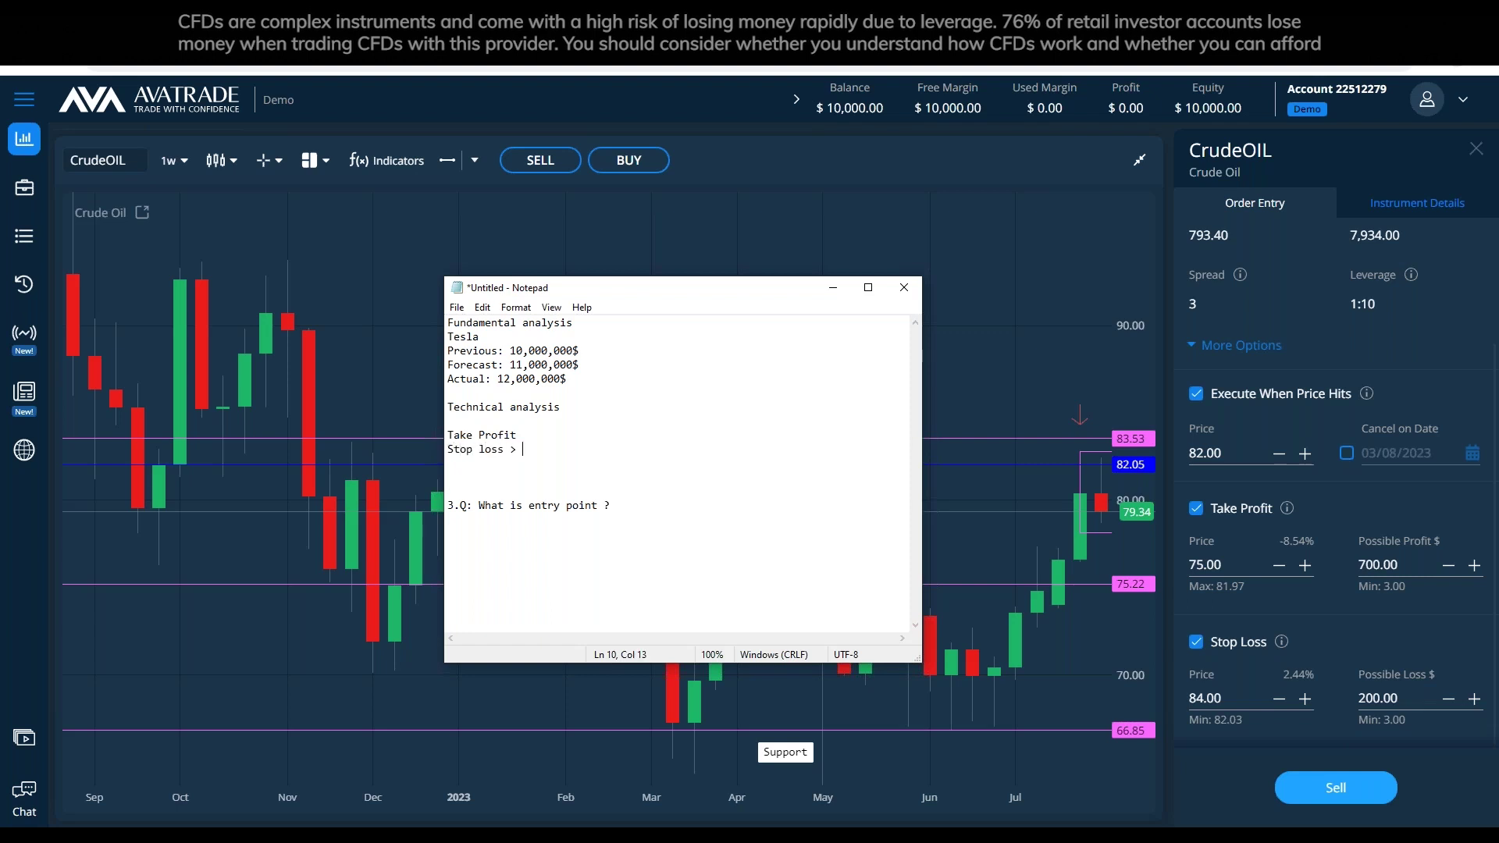
type("s >")
key("Up")
type("closing the position if getting the")
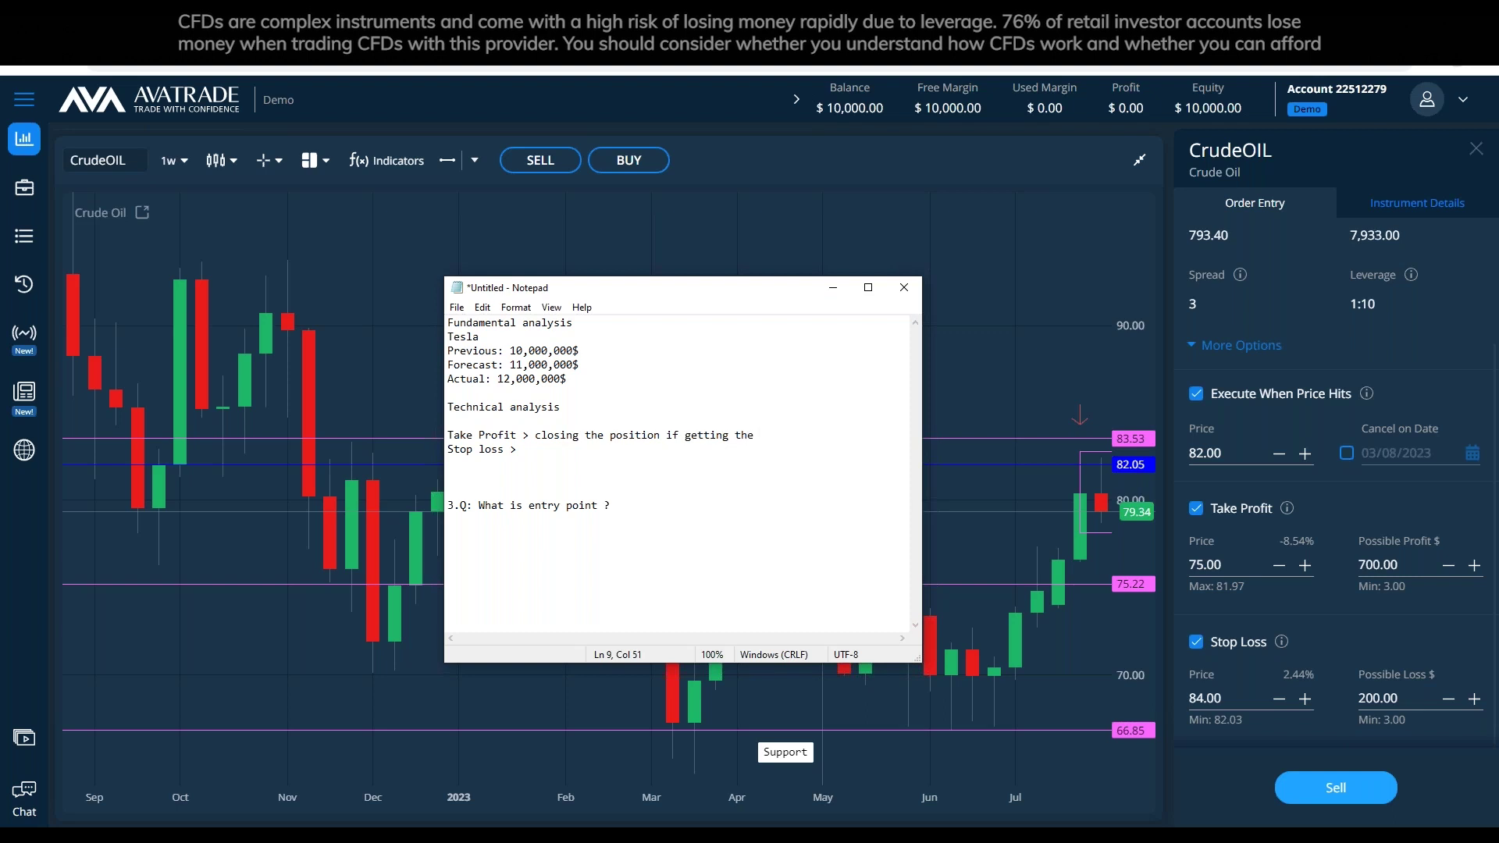
type(" price with")
key("BackSpace")
key("BackSpace")
key("BackSpace")
key("BackSpace")
key("BackSpace")
key("BackSpace")
key("BackSpace")
key("BackSpace")
key("BackSpace")
key("BackSpace")
key("BackSpace")
key("BackSpace")
key("BackSpace")
key("BackSpace")
key("BackSpace")
key("BackSpace")
key("BackSpace")
key("BackSpace")
key("BackSpace")
key("BackSpace")
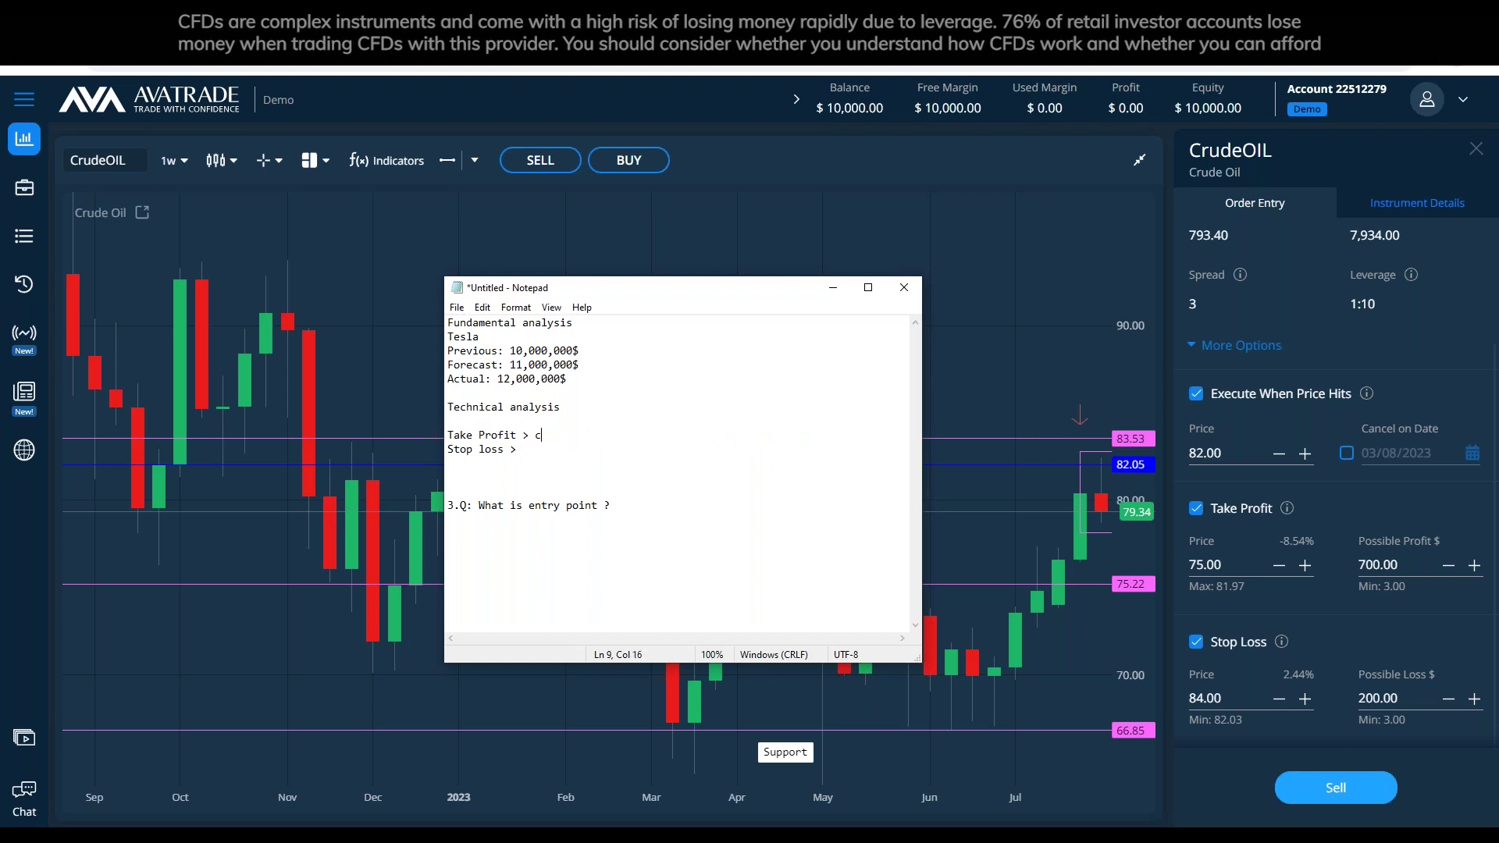
type("losing the position with a ")
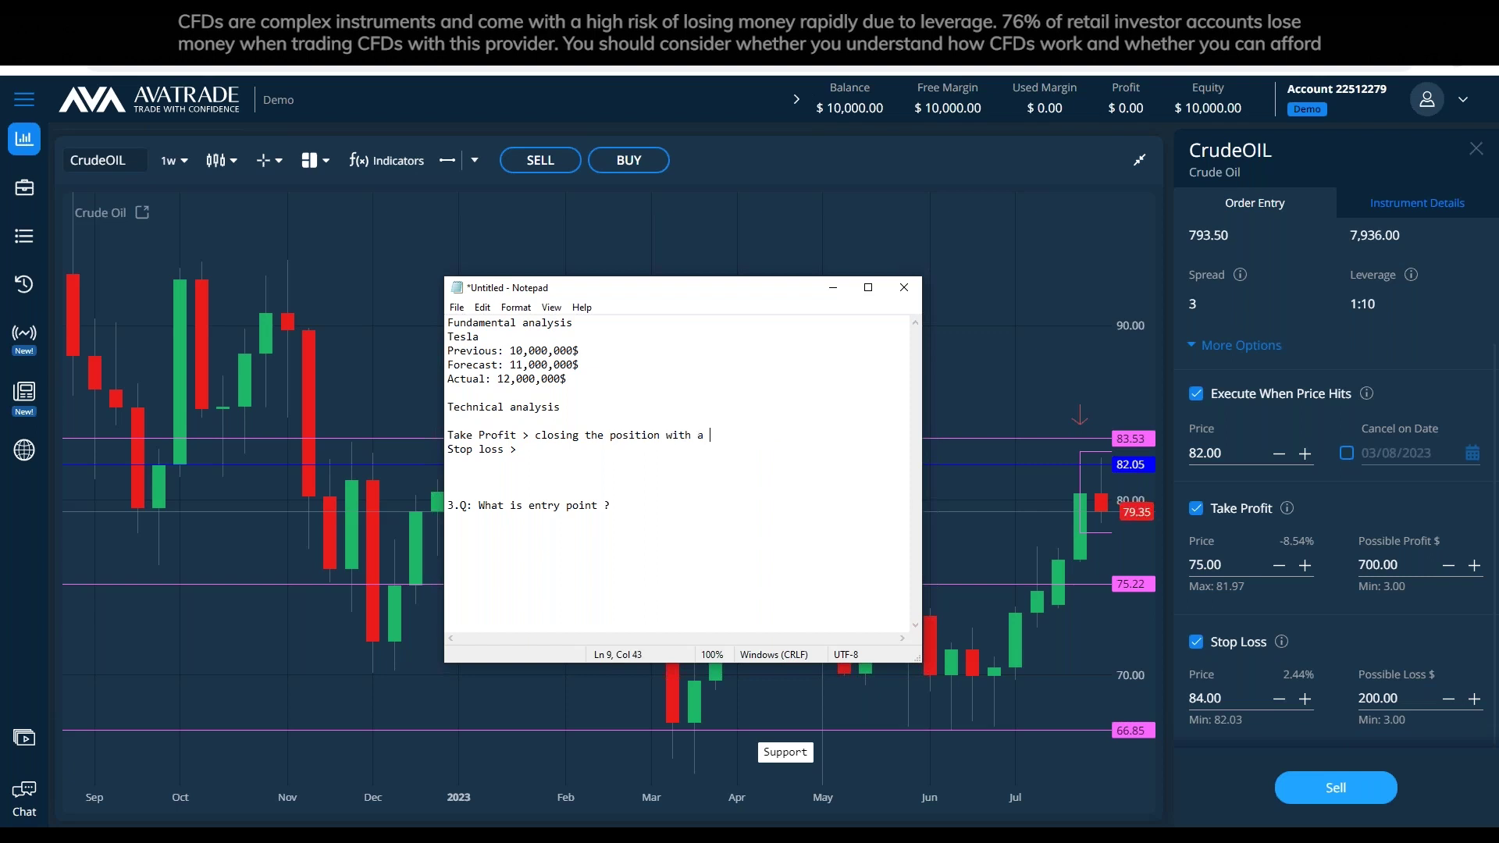
type("profit if reaching the ")
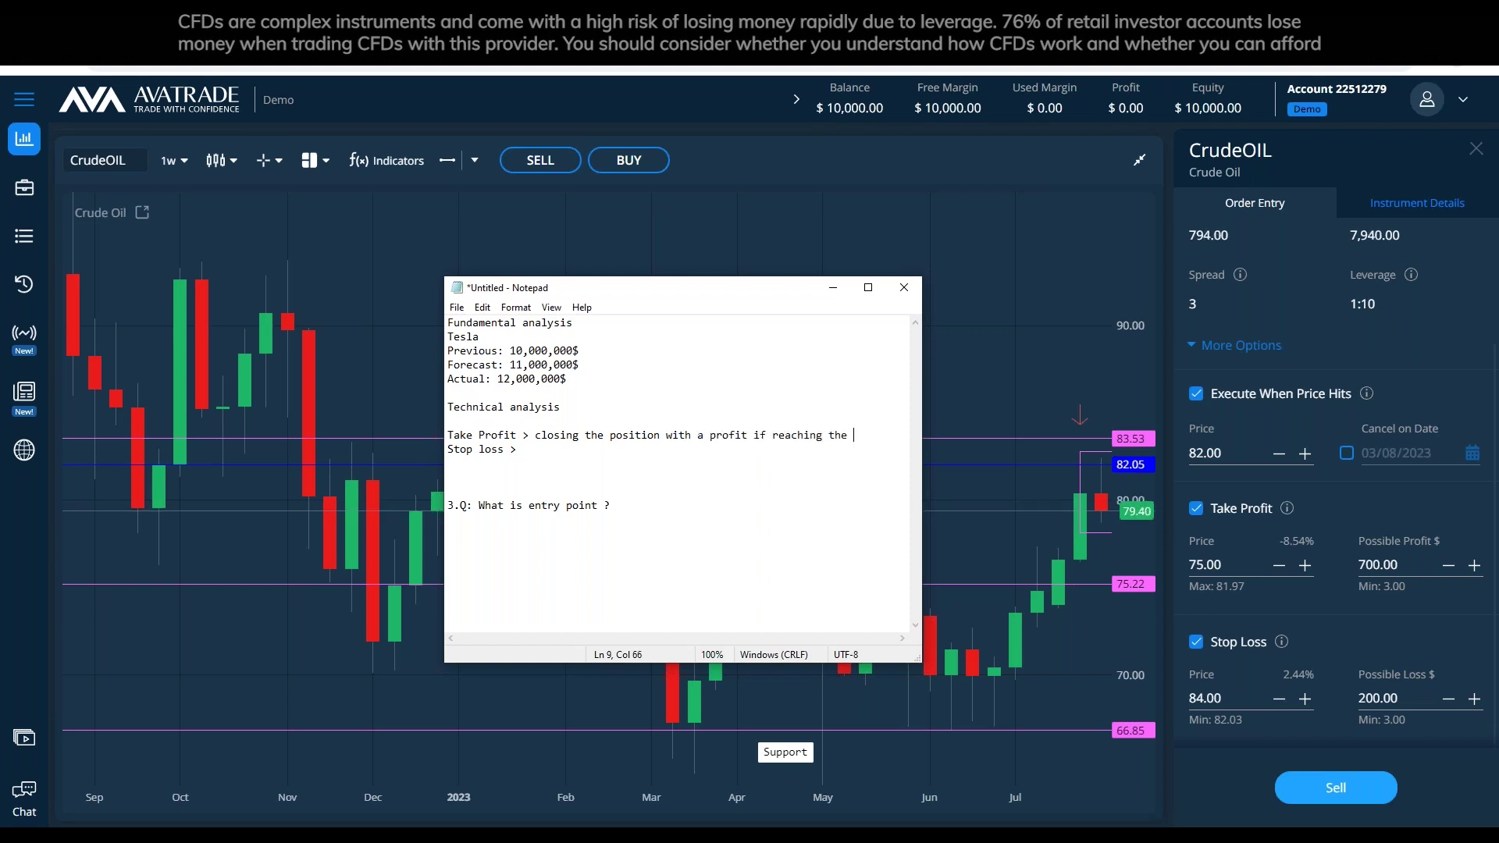
type("price")
Reuse the definition for Stop loss with 'loss' instead of 'profit', then minimise Notepad.
left_click_drag(886, 435, 535, 436)
key("ctrl+c")
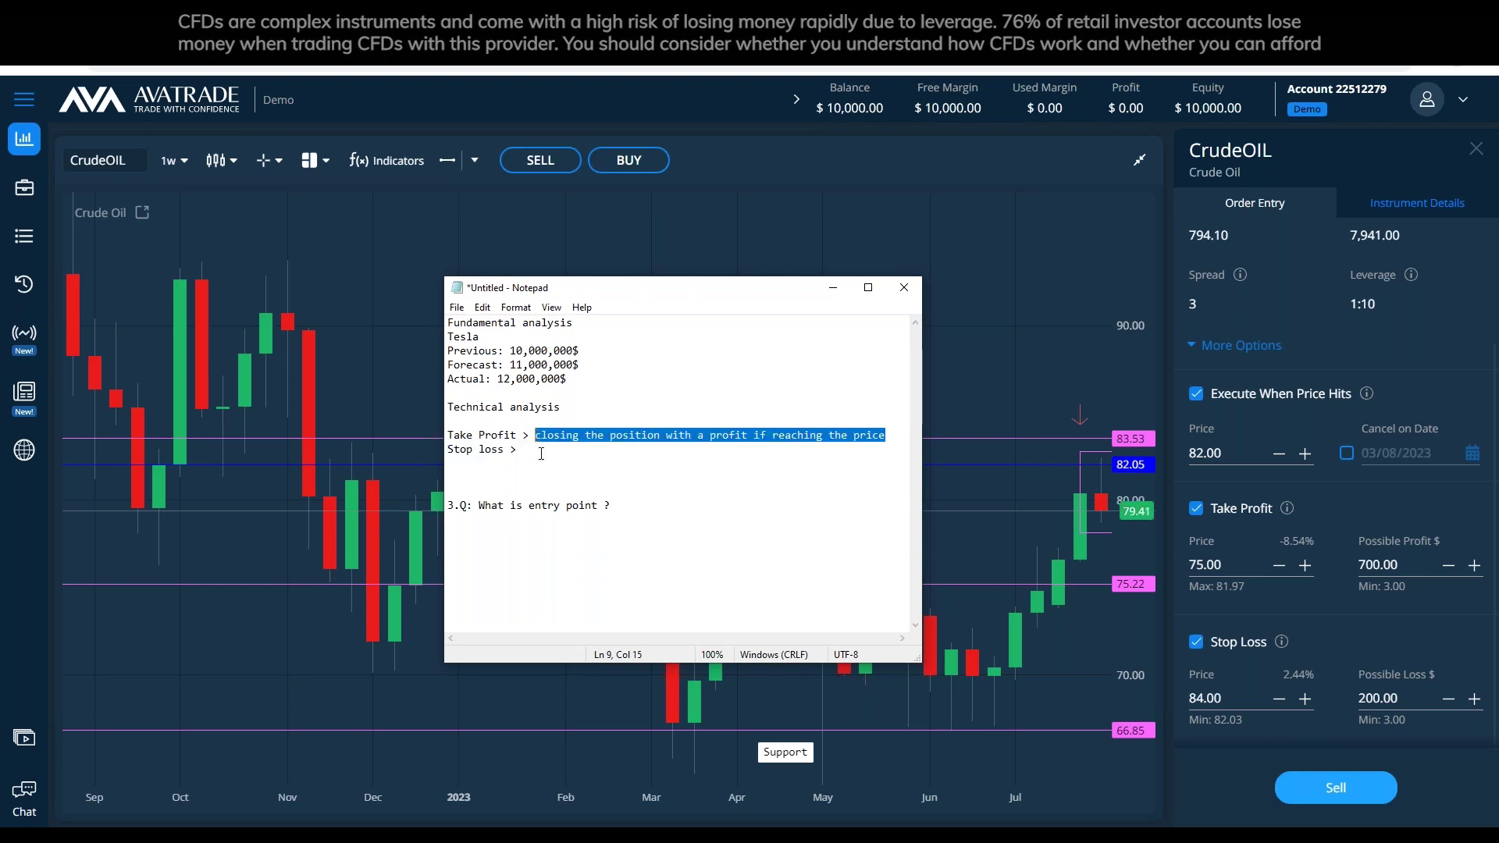
left_click(541, 452)
key("ctrl+v")
double_click(703, 451)
type("l")
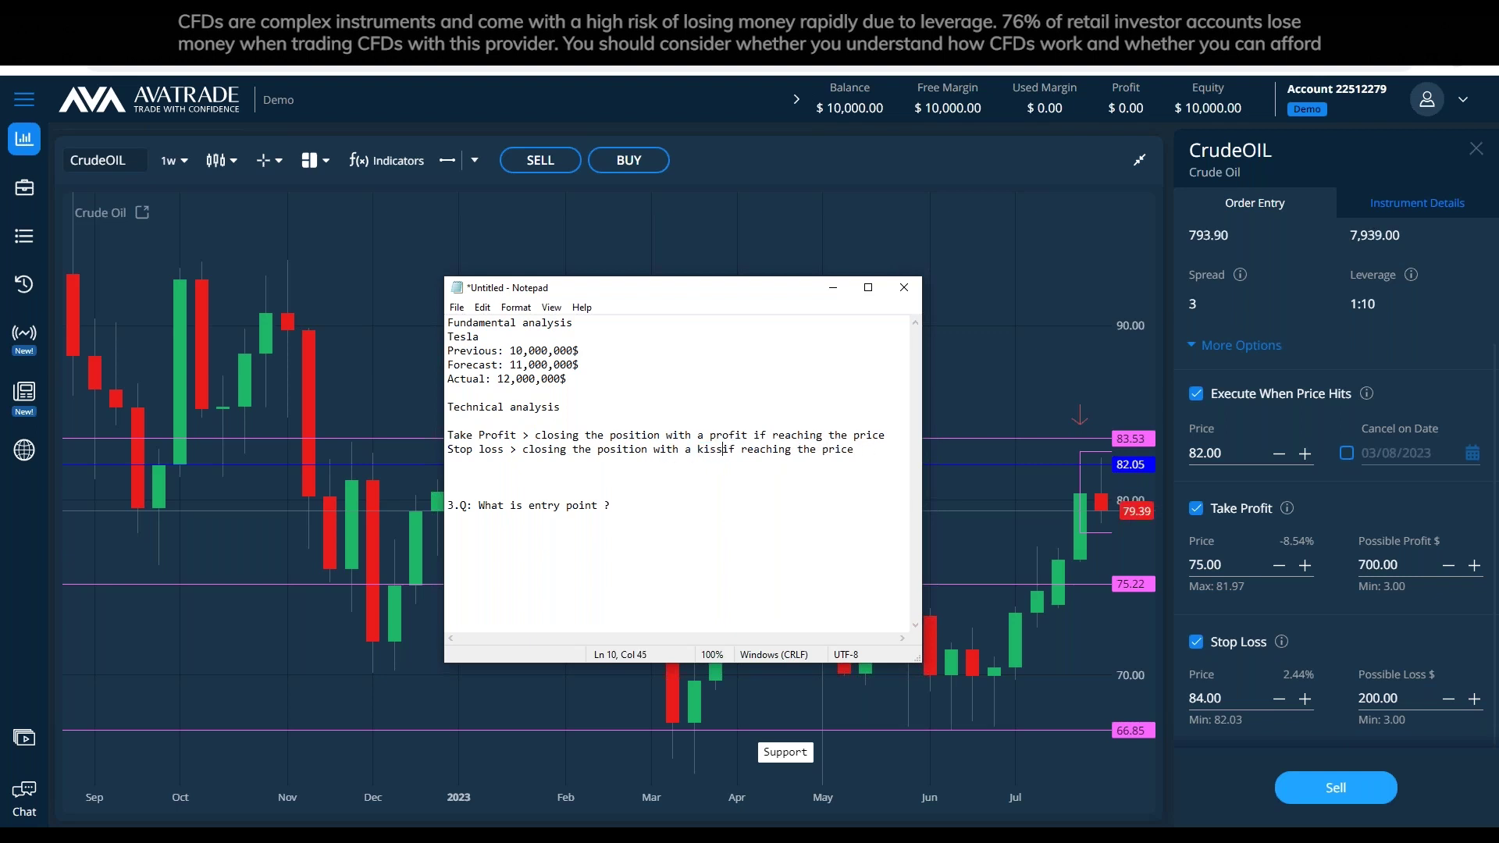
type("oss")
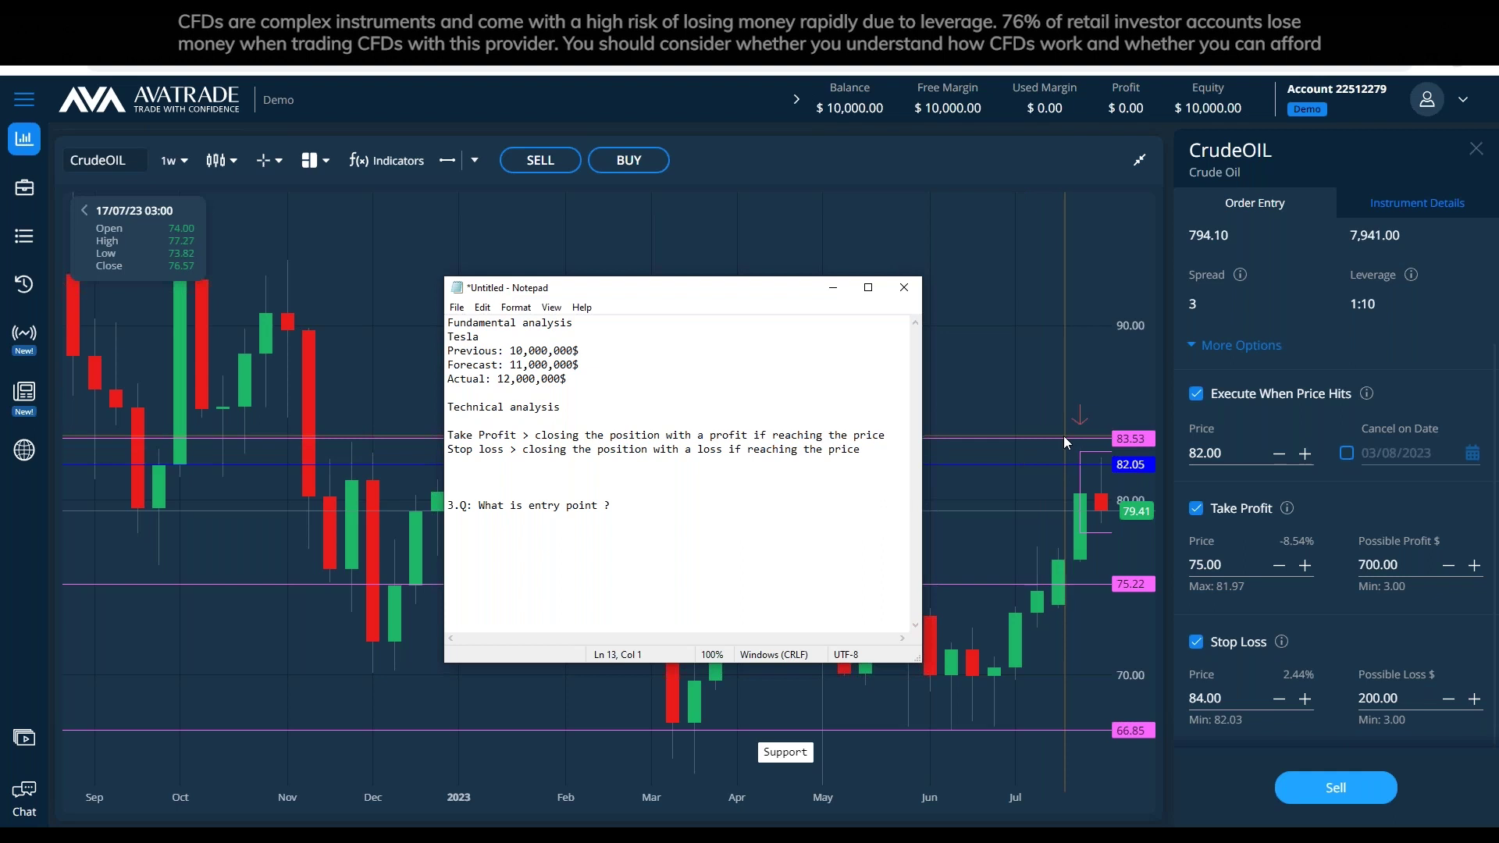
key("super+Down")
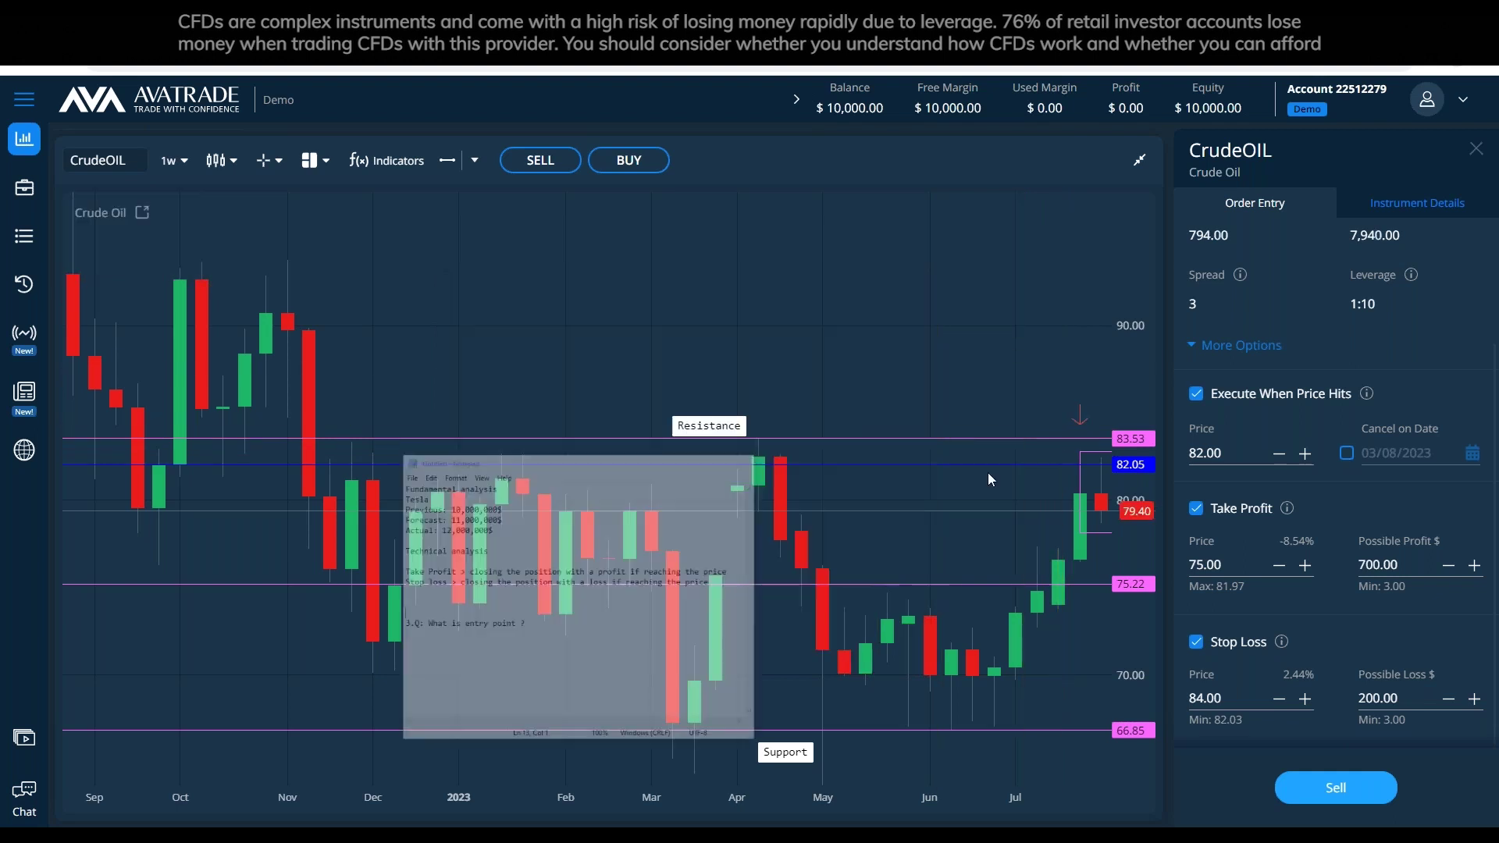
Delete the bracket drawing beside the latest candle and start a new horizontal price line.
left_click(1093, 503)
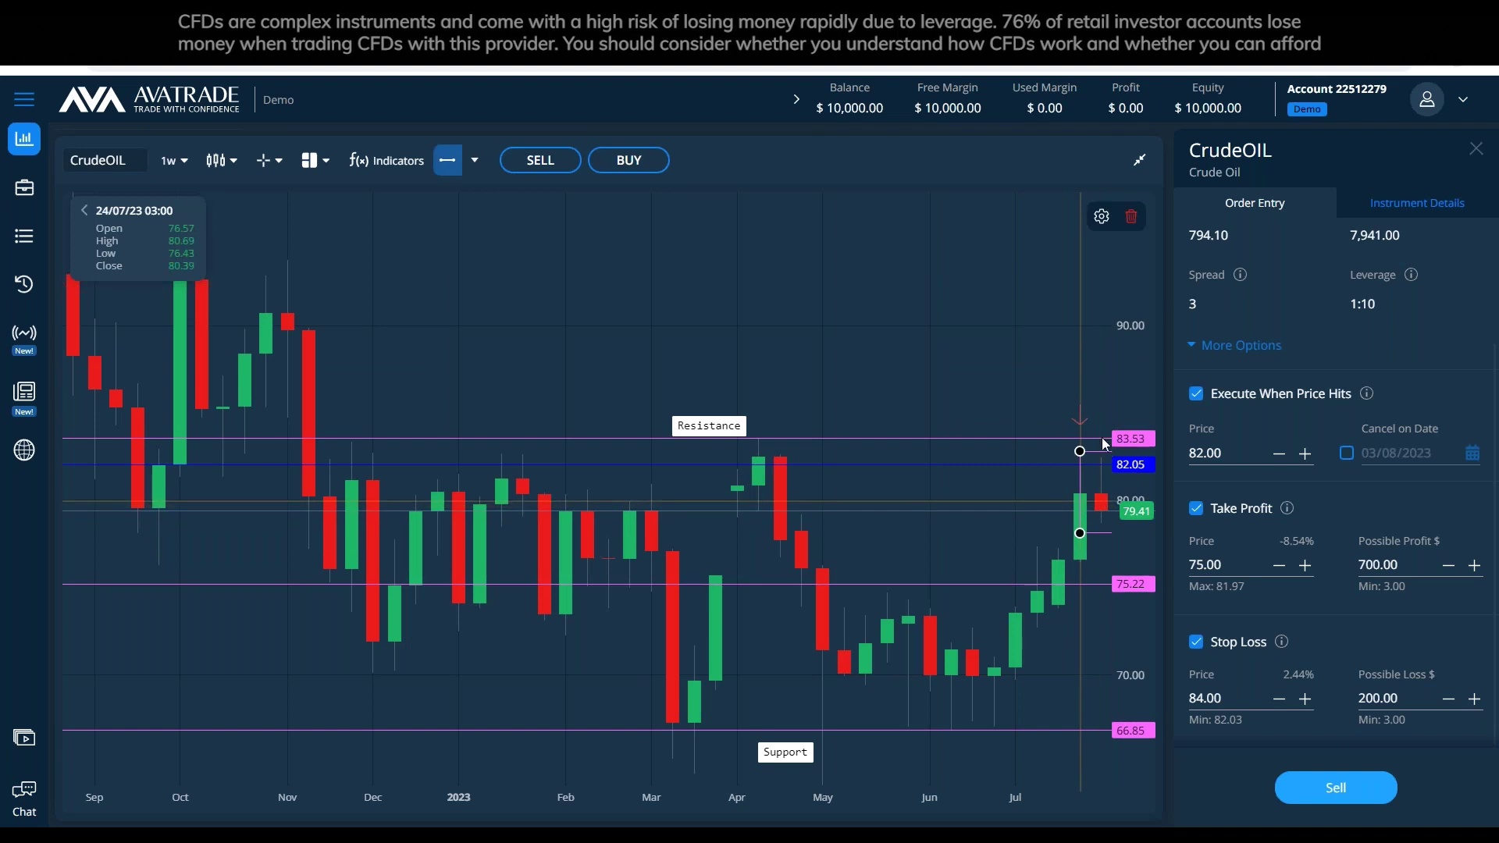
left_click(1132, 217)
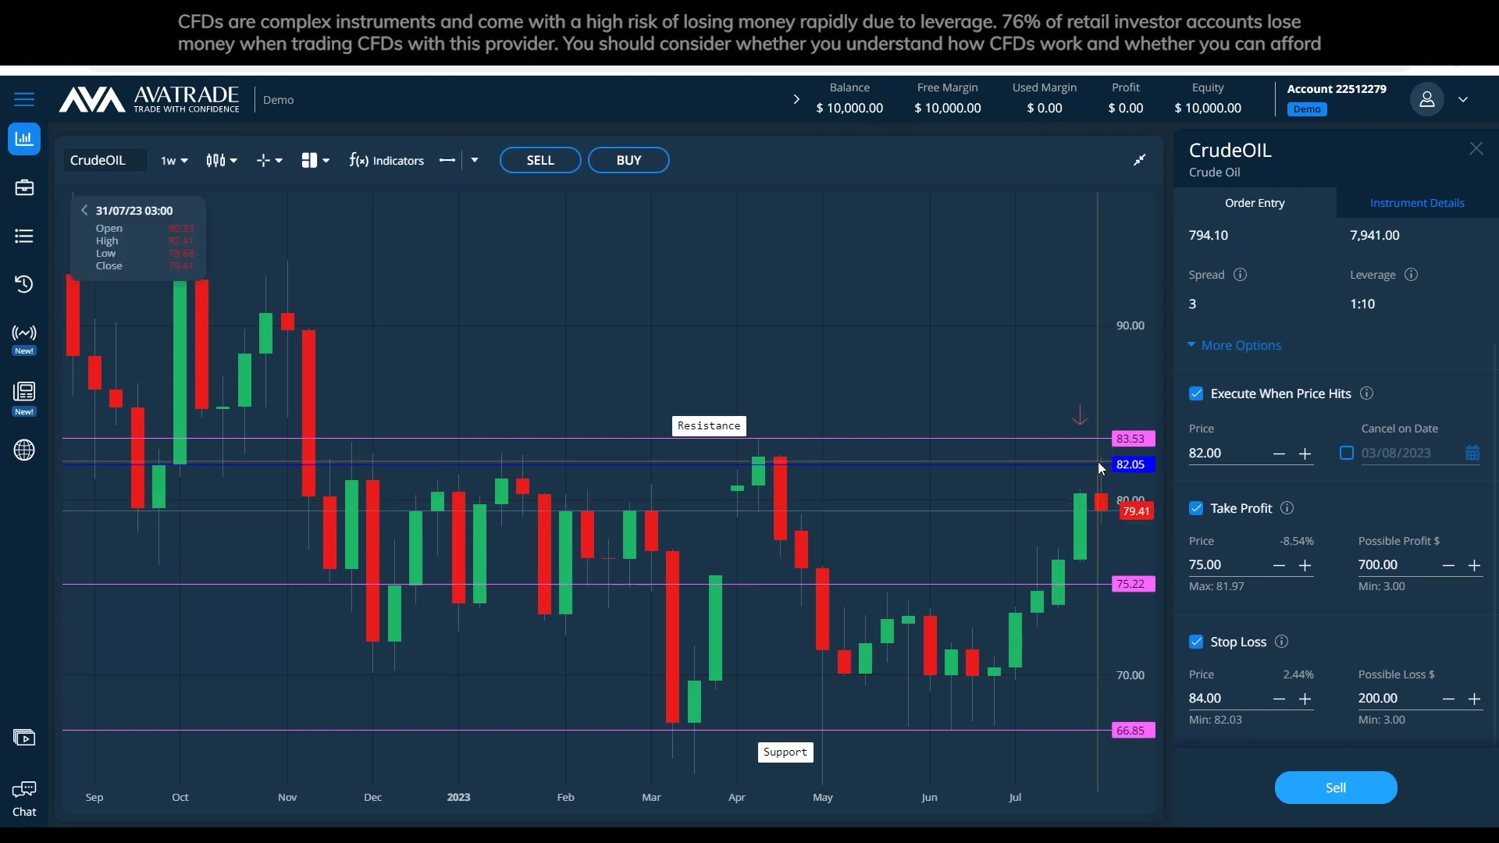
left_click_drag(1098, 462, 1098, 437)
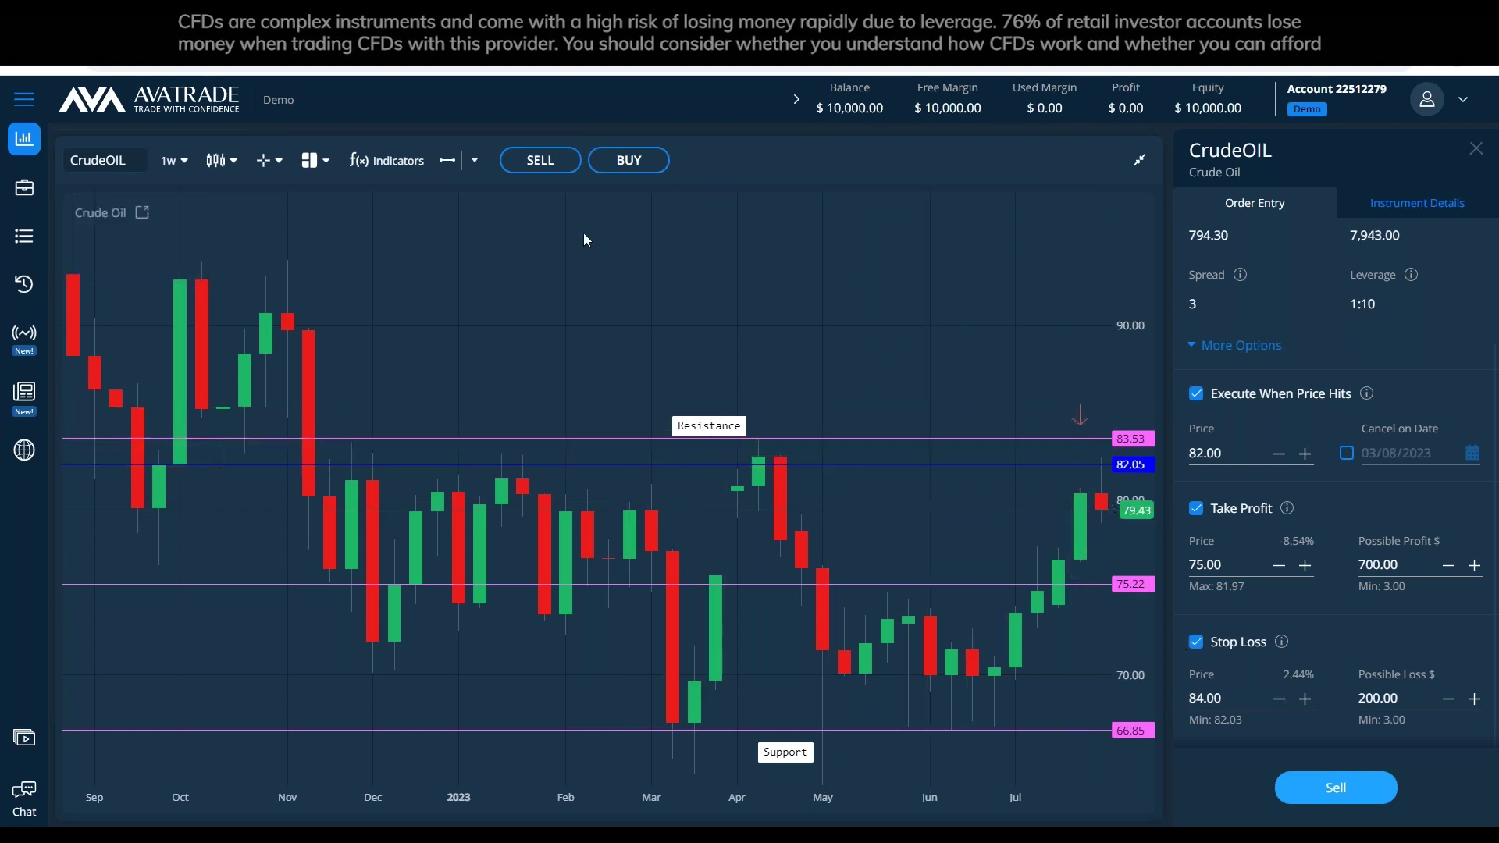
left_click(448, 160)
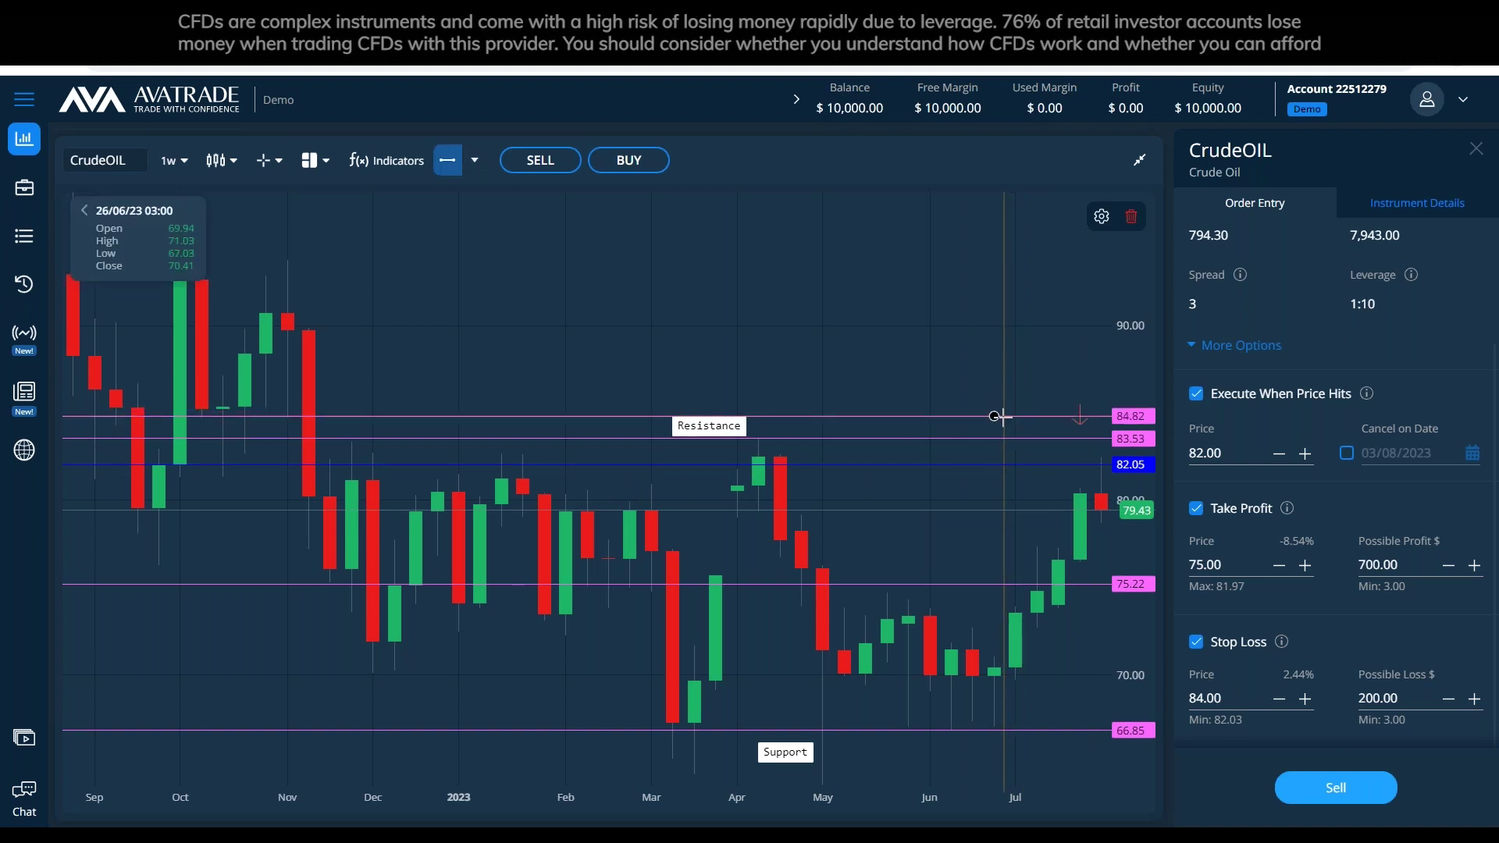
Place a new horizontal price line at 84.00 above resistance and colour it red.
left_click(988, 401)
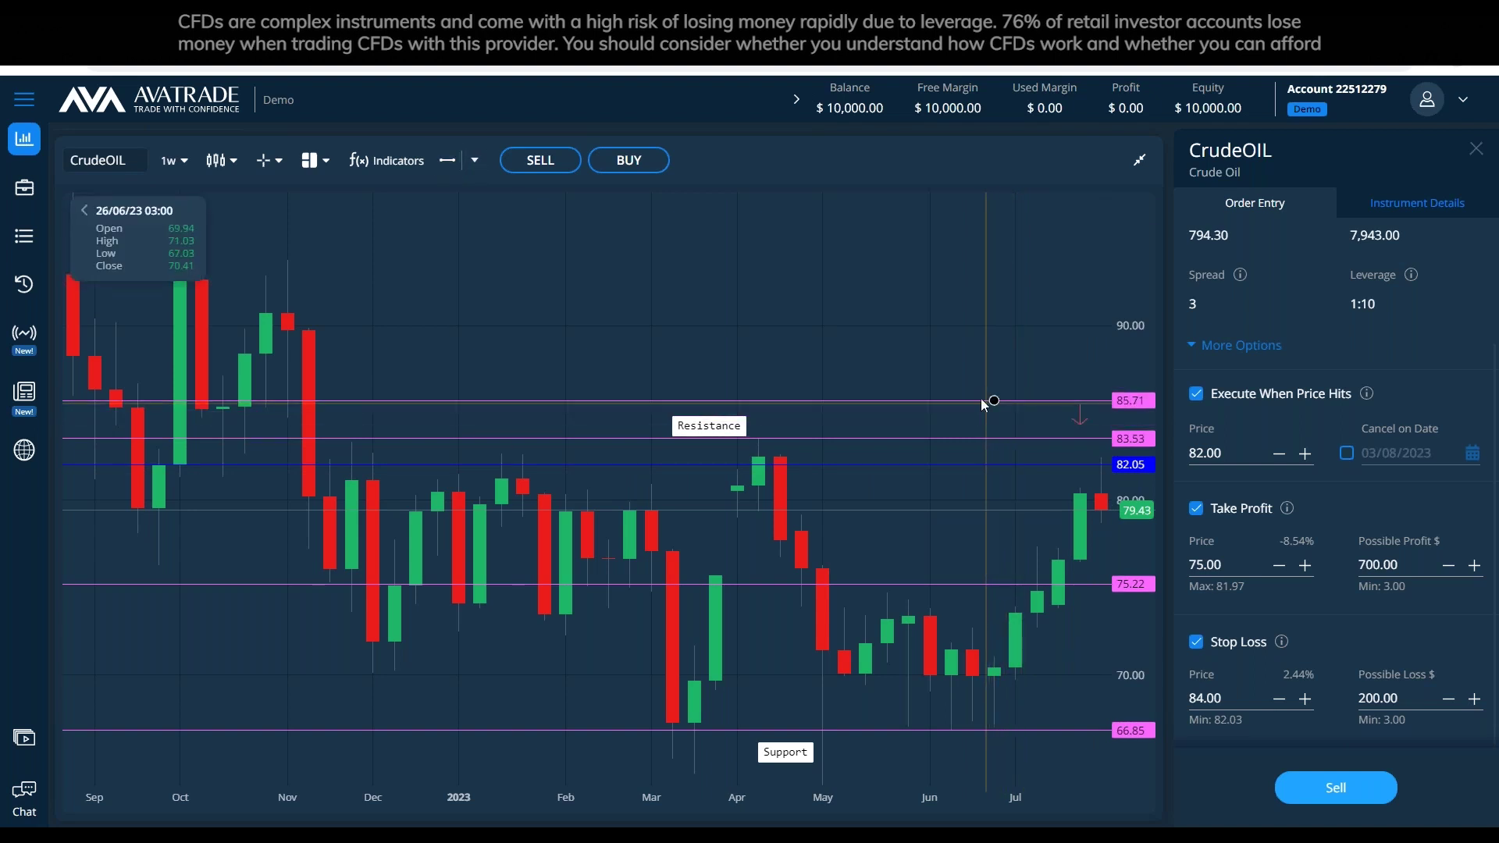
double_click(989, 401)
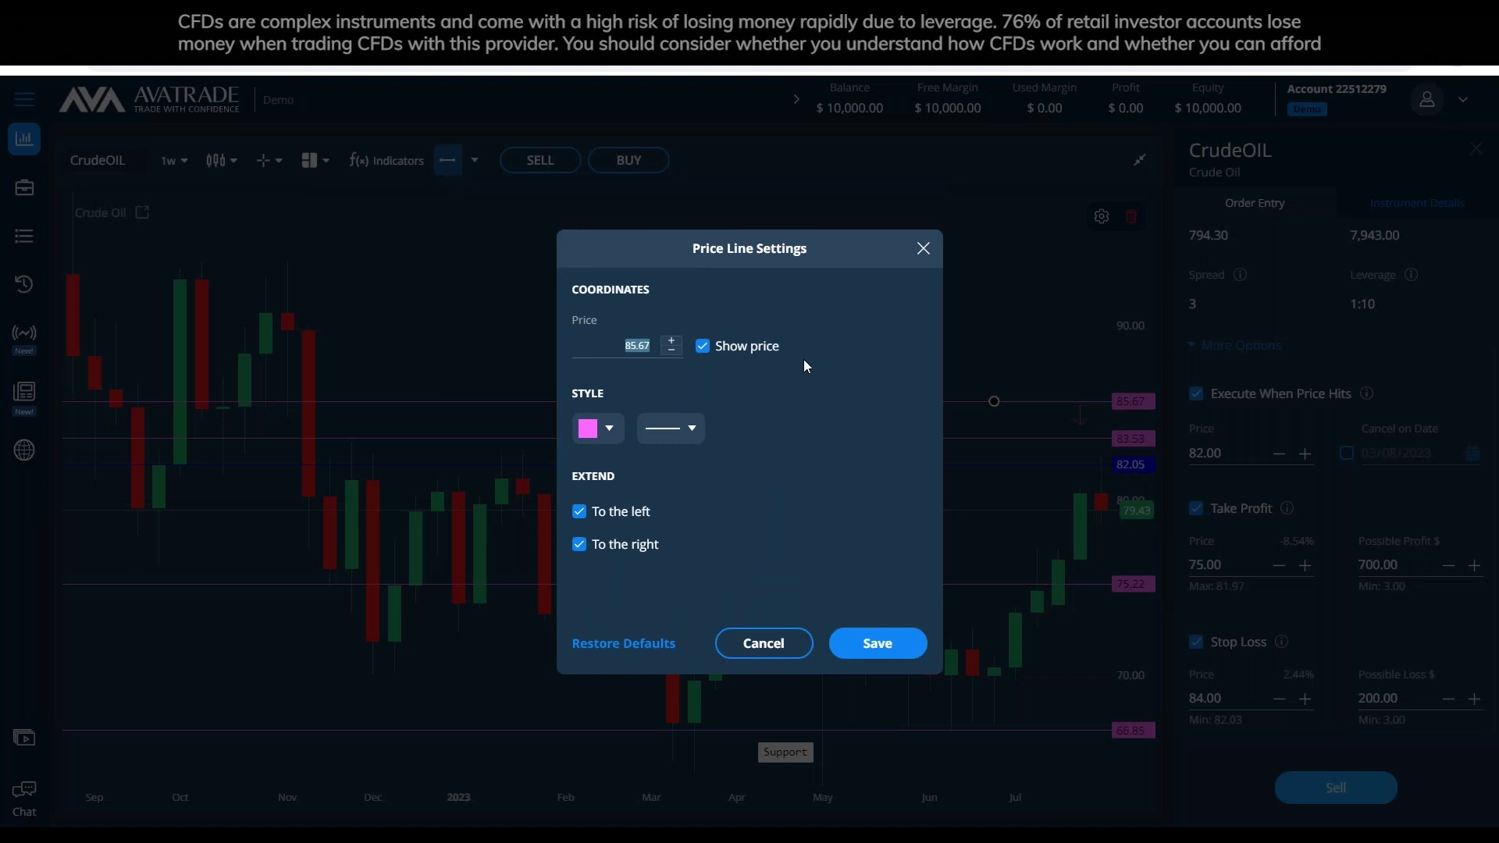
type("84")
left_click(875, 643)
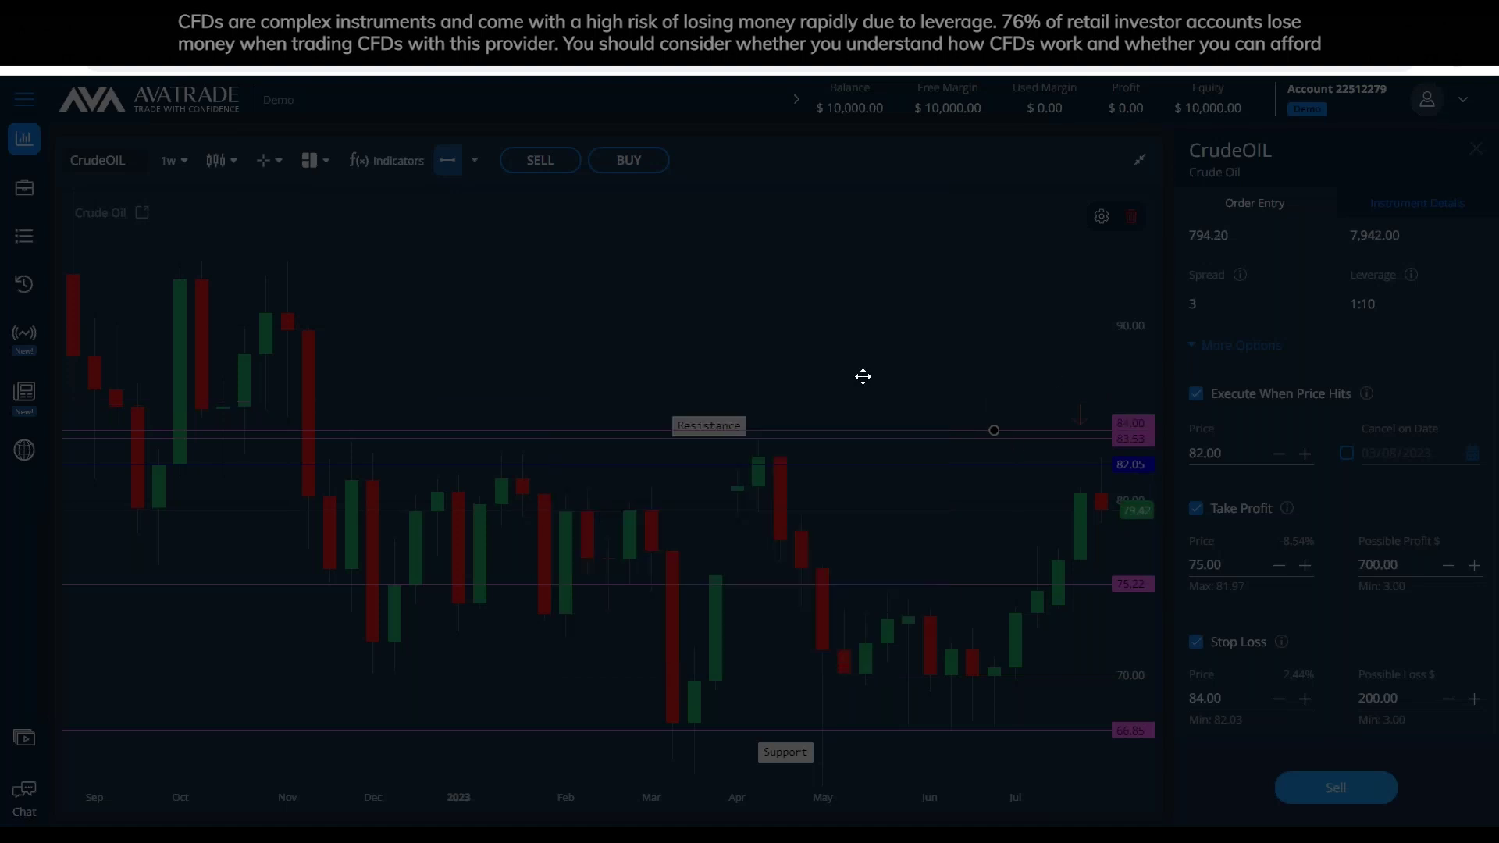
double_click(880, 430)
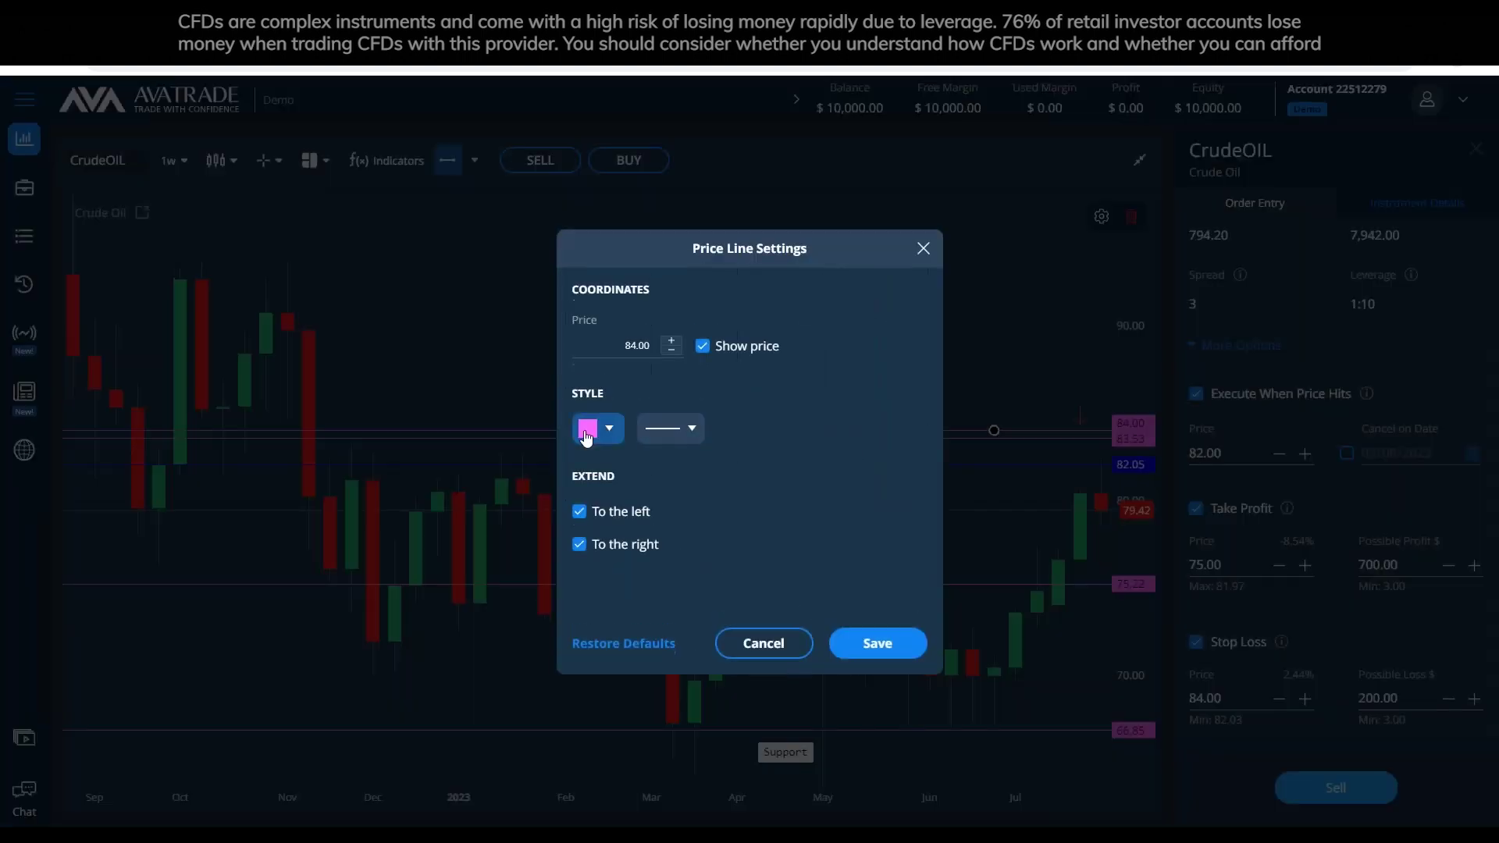
left_click(587, 433)
left_click(635, 584)
left_click(883, 642)
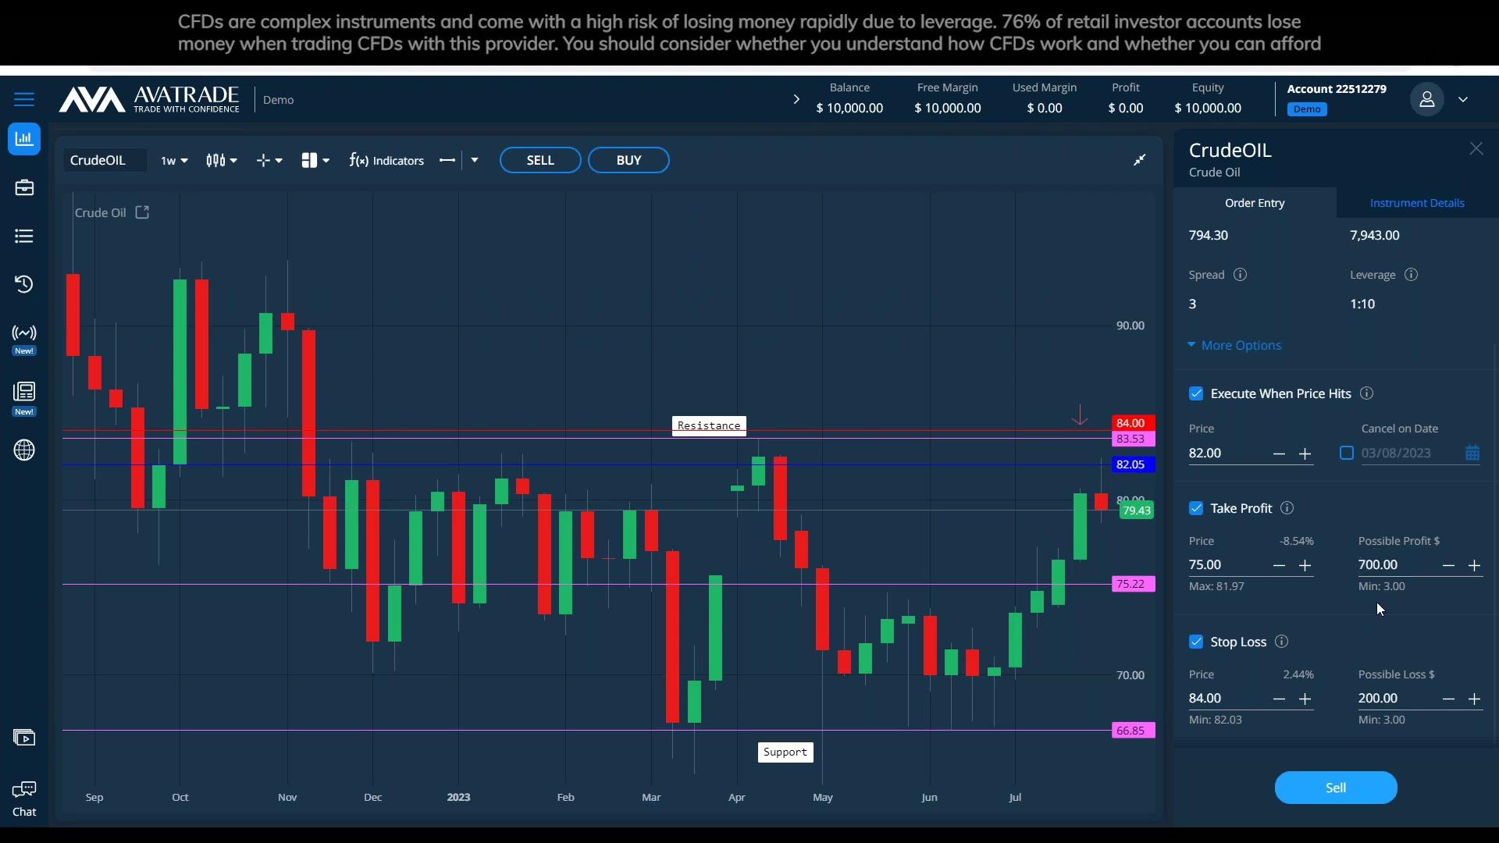
Delete the Take Profit and Stop loss lines from the Notepad notes, then minimise them.
key("alt+Tab")
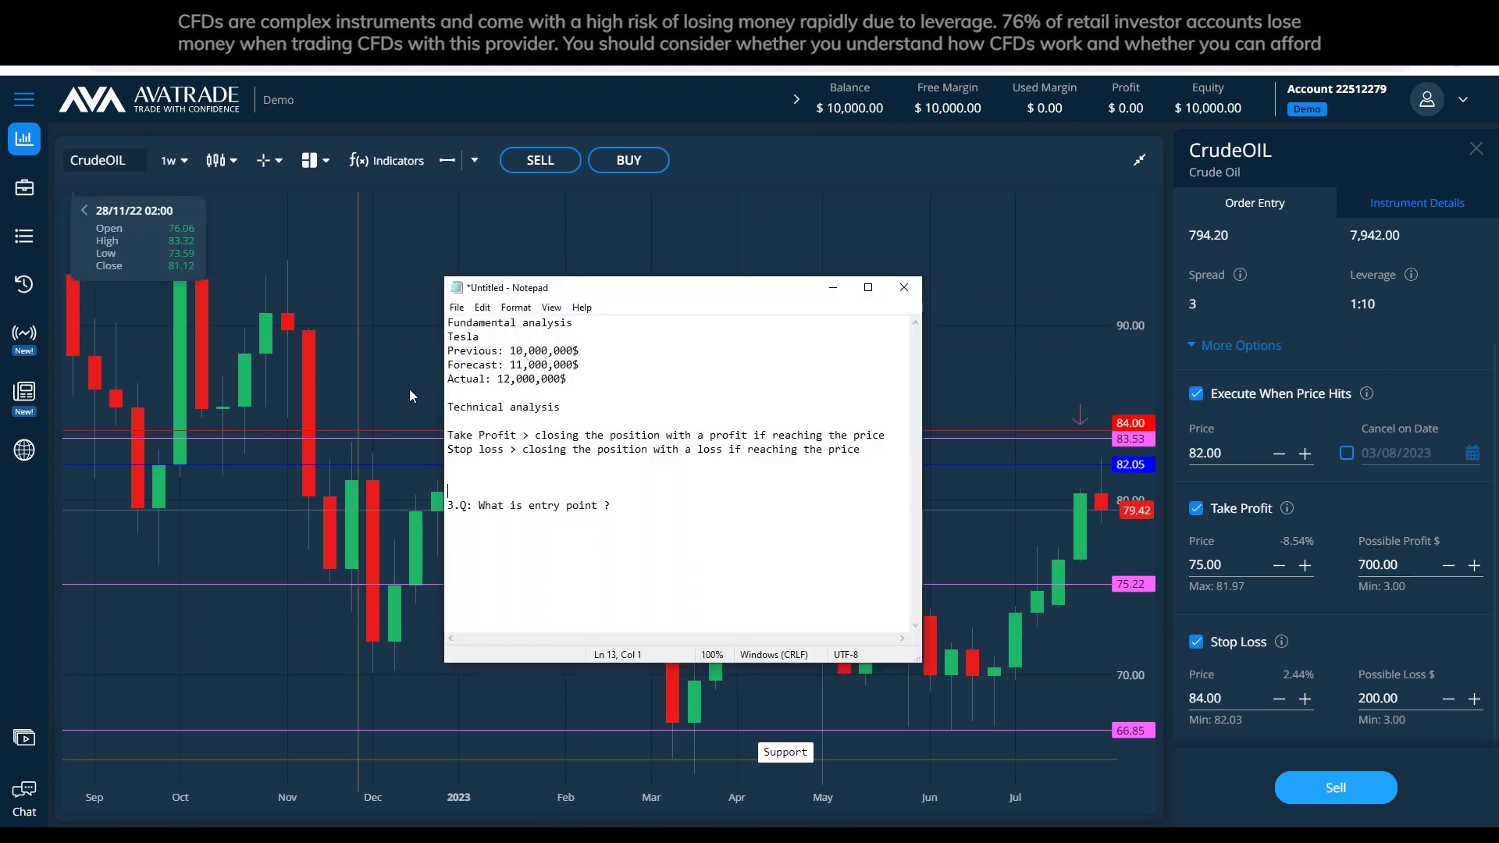
left_click(673, 506)
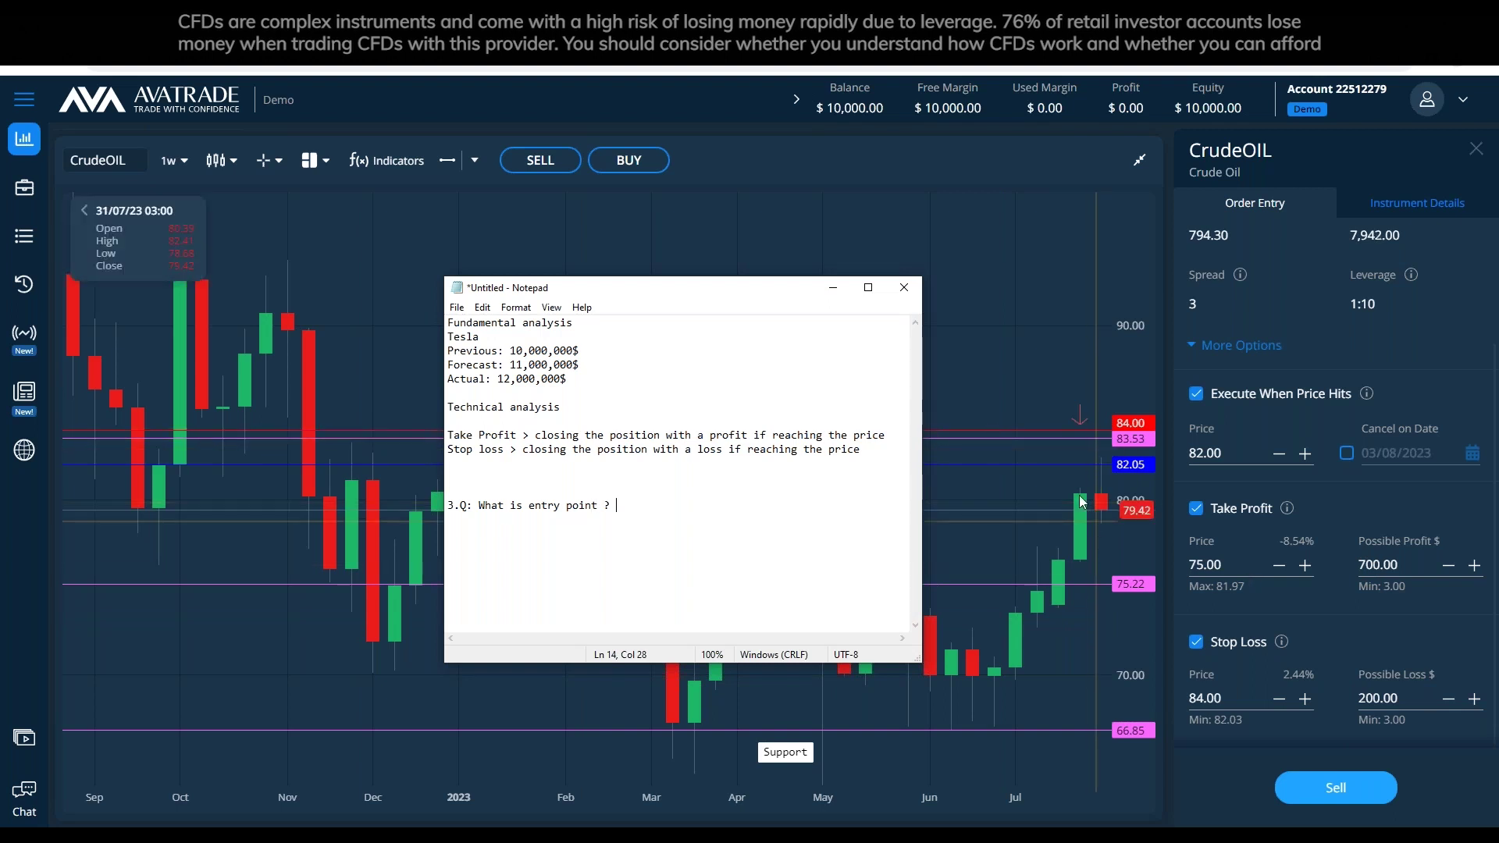
left_click(583, 405)
left_click_drag(861, 449, 396, 439)
key("Delete")
key("Delete")
left_click(835, 289)
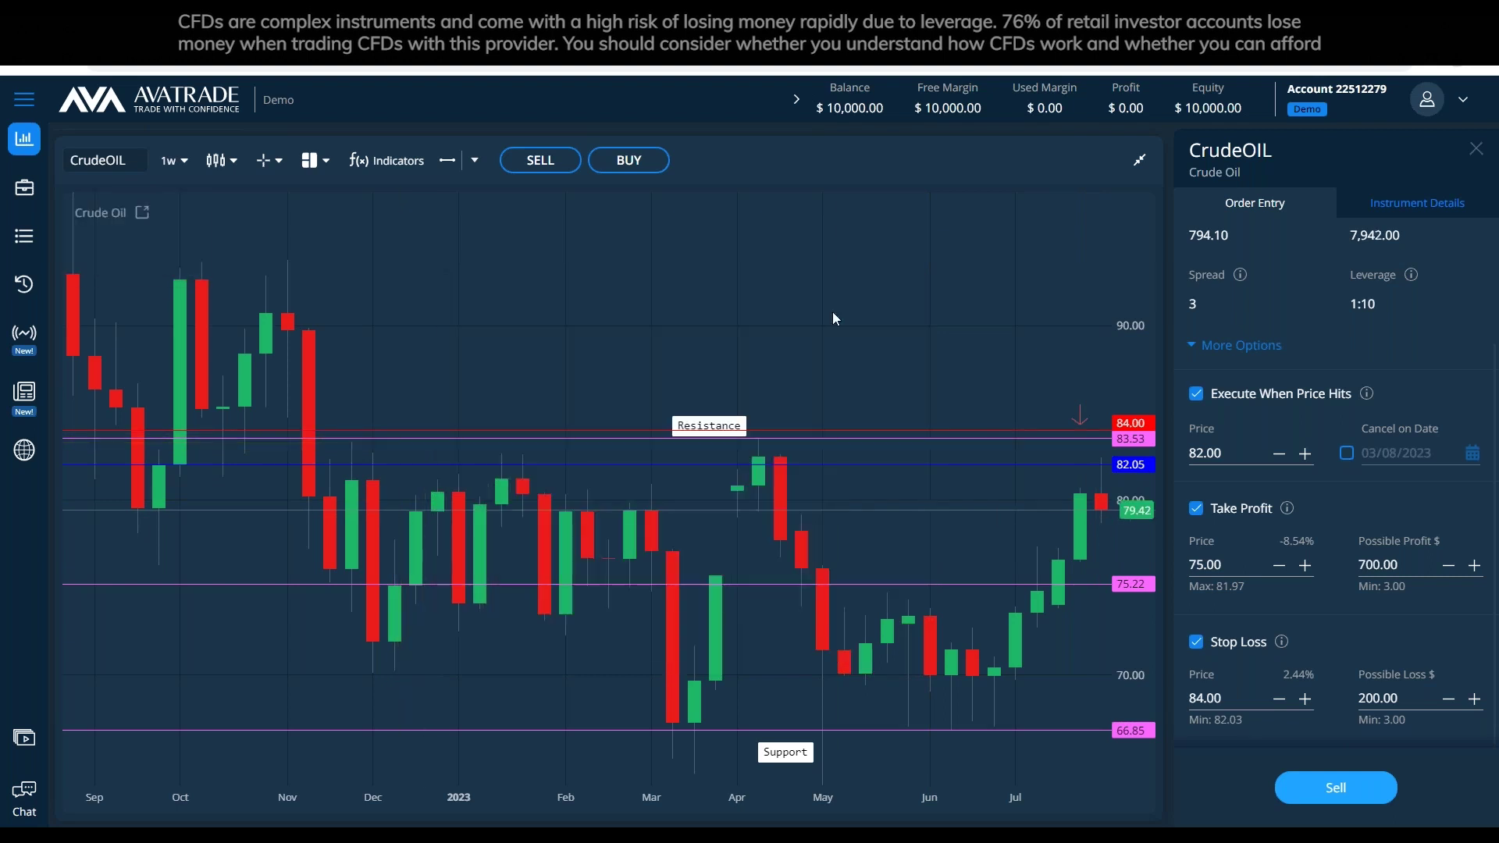
Add the Average True Range indicator to the Crude Oil chart, filtering the list with 'av'.
left_click(397, 170)
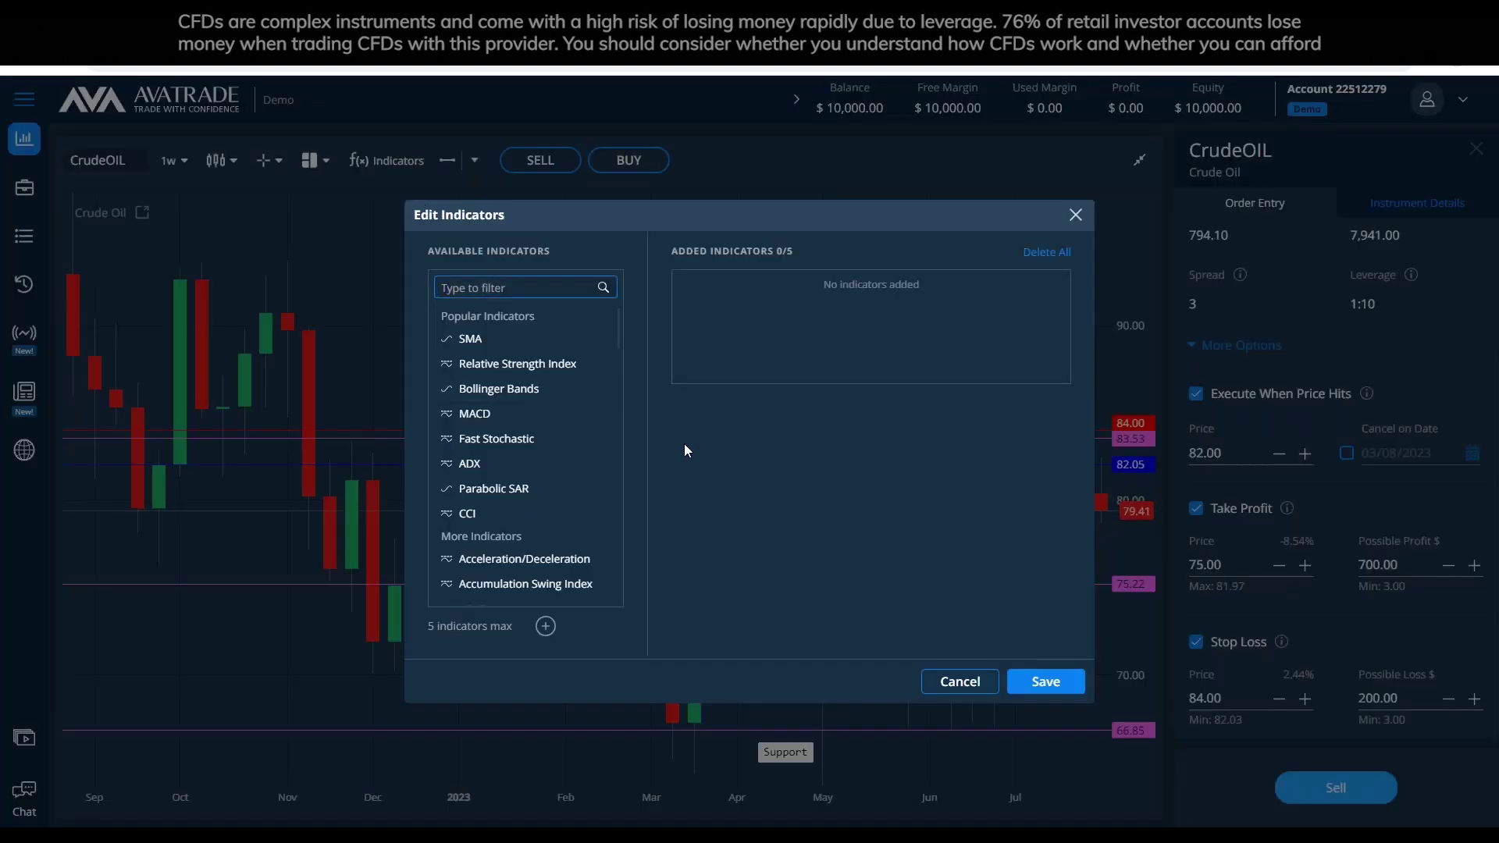
type("av")
left_click(516, 318)
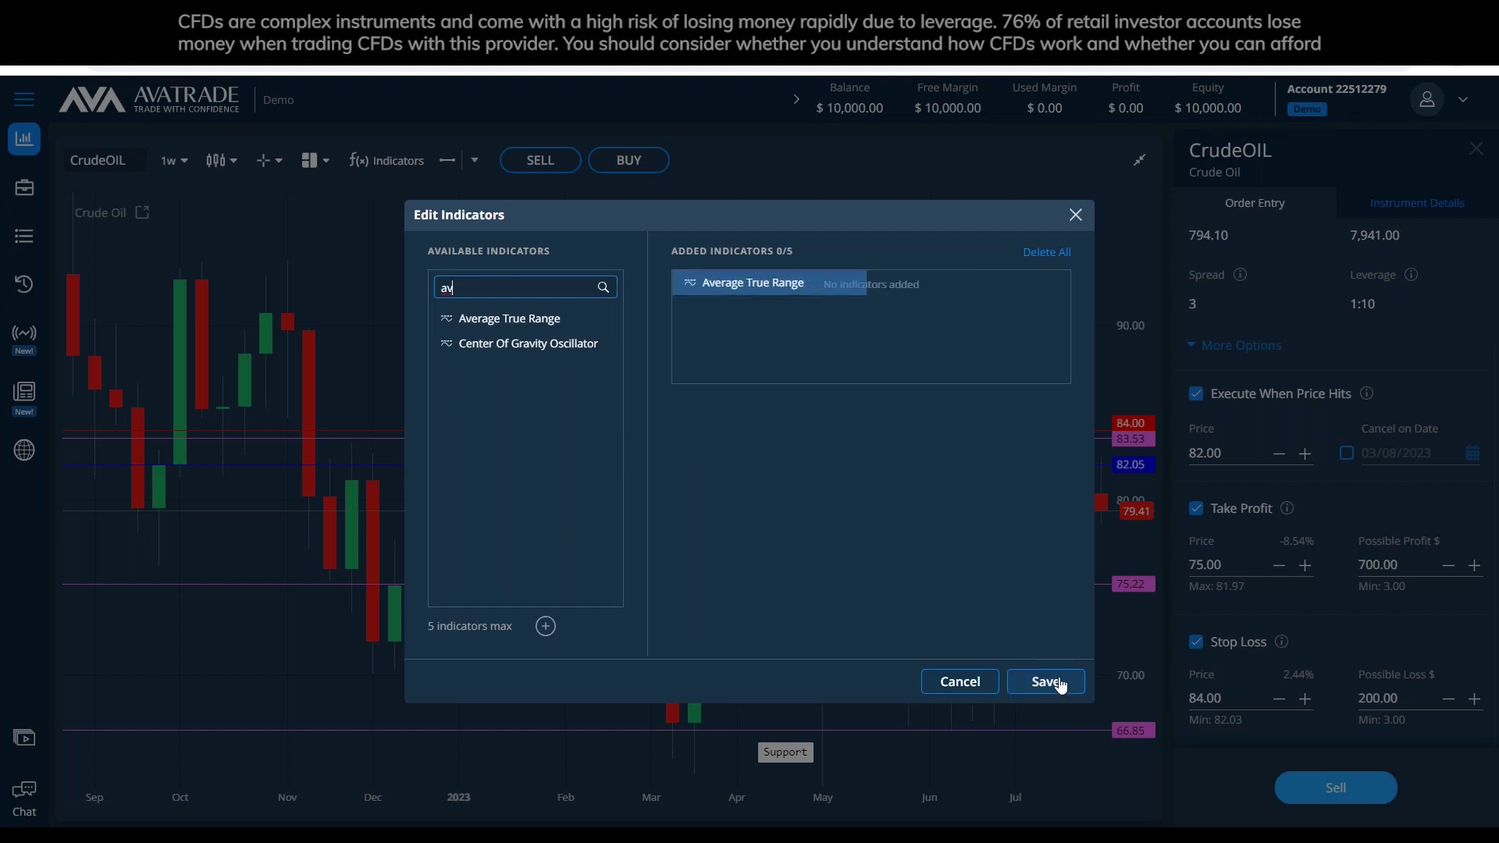
left_click(1055, 674)
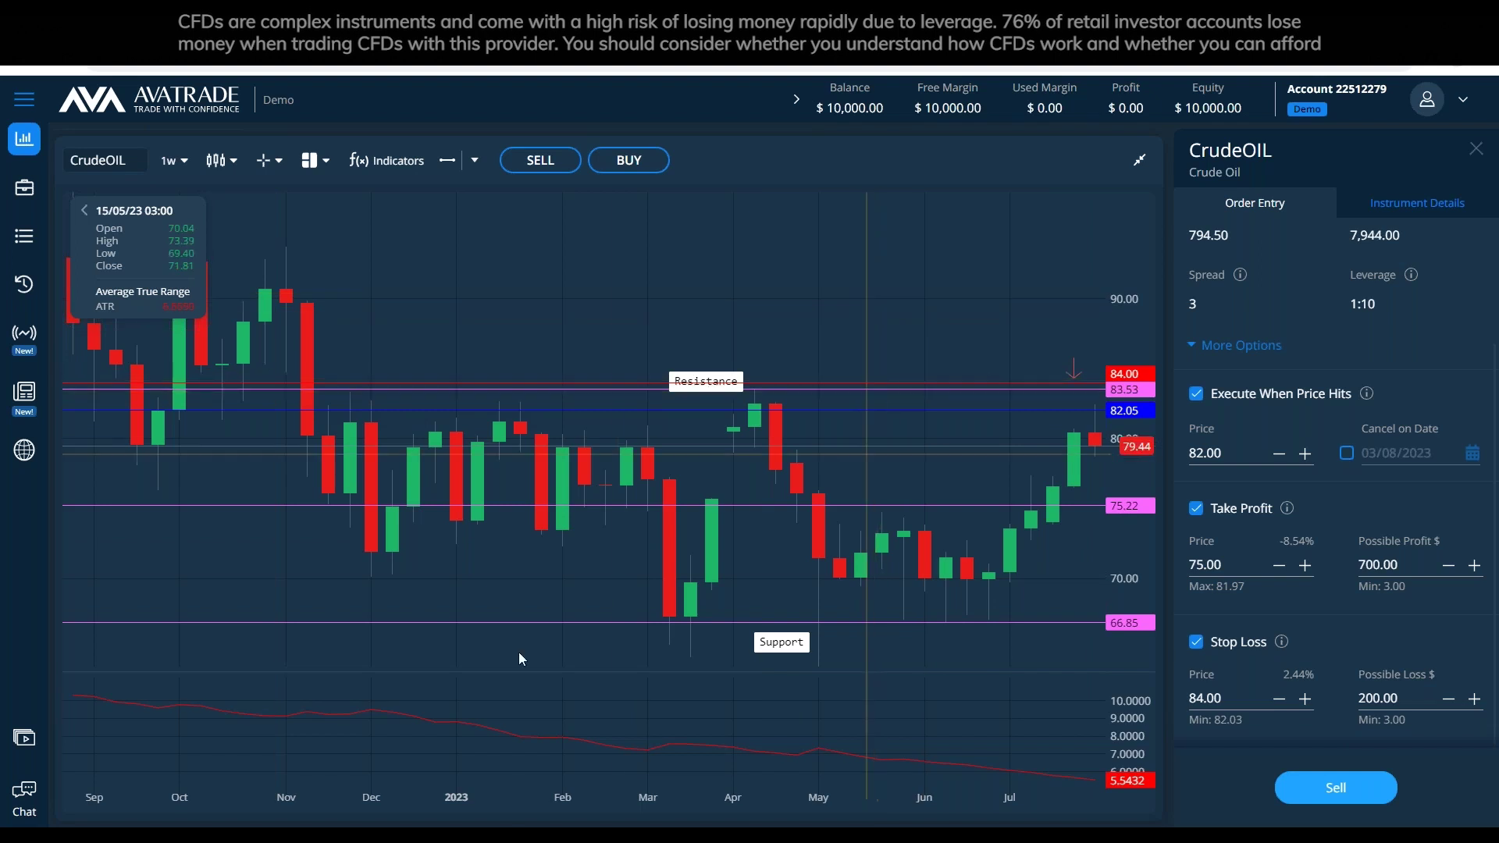
Type 'Averages, Support resistance, Pivot point' under Technical analysis in the notes.
key("alt+Tab")
left_click(566, 438)
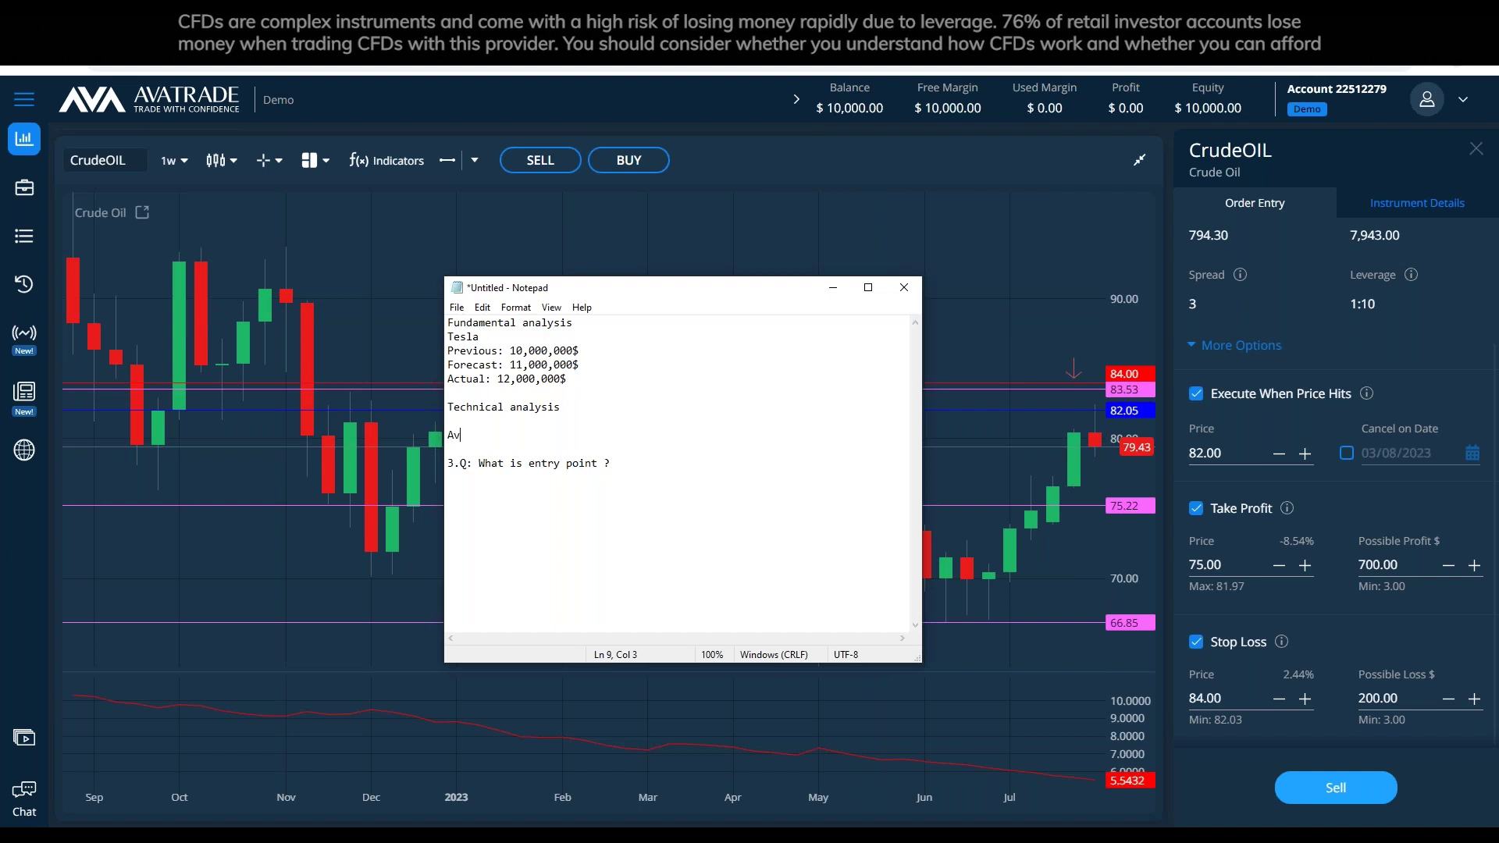
type("Averages, Suppo")
key("BackSpace")
type("port re")
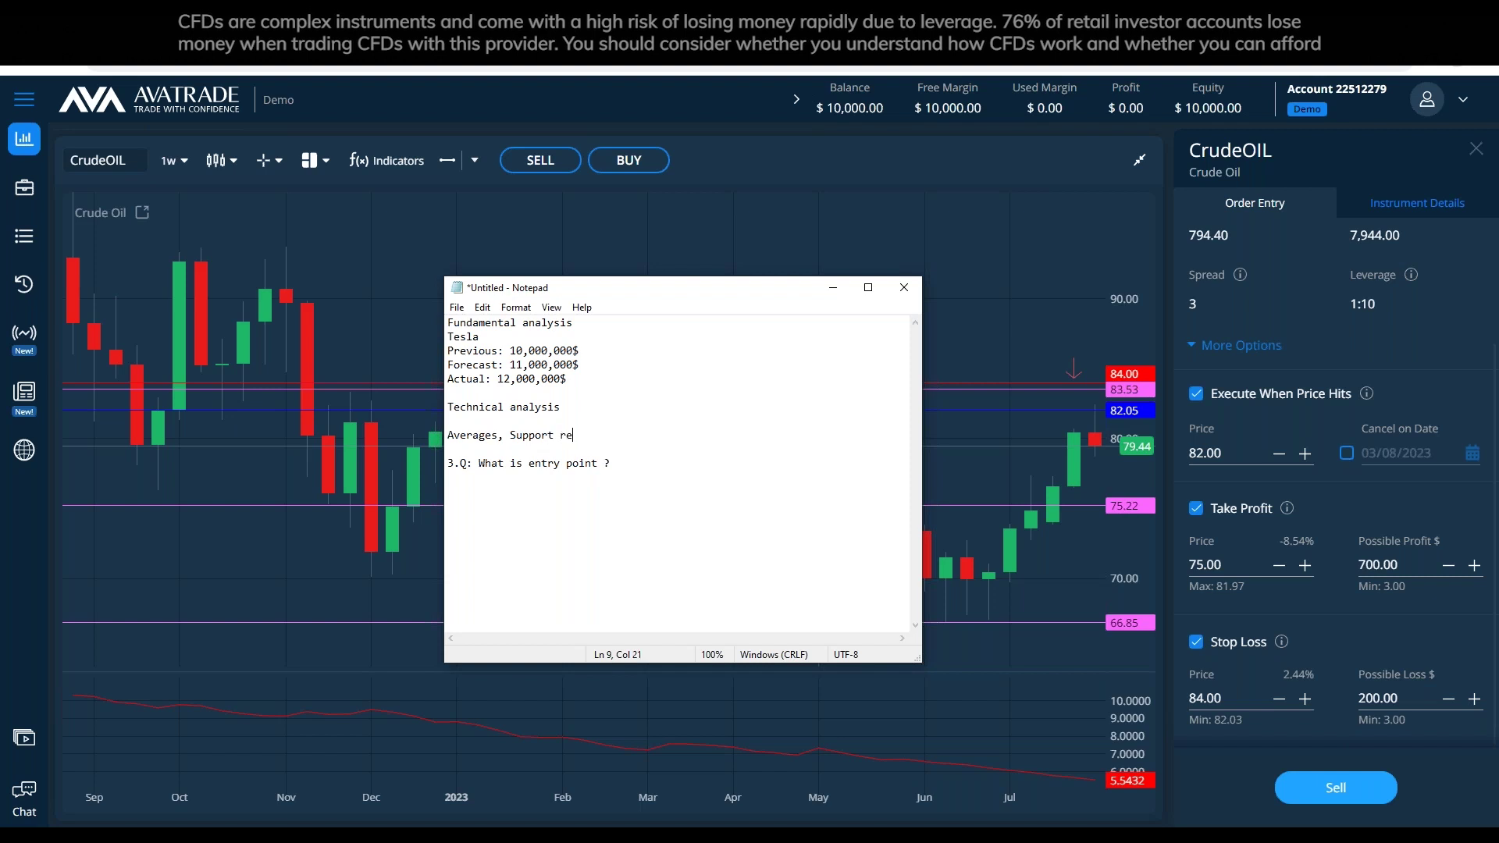
type("sistance, Pivot points.")
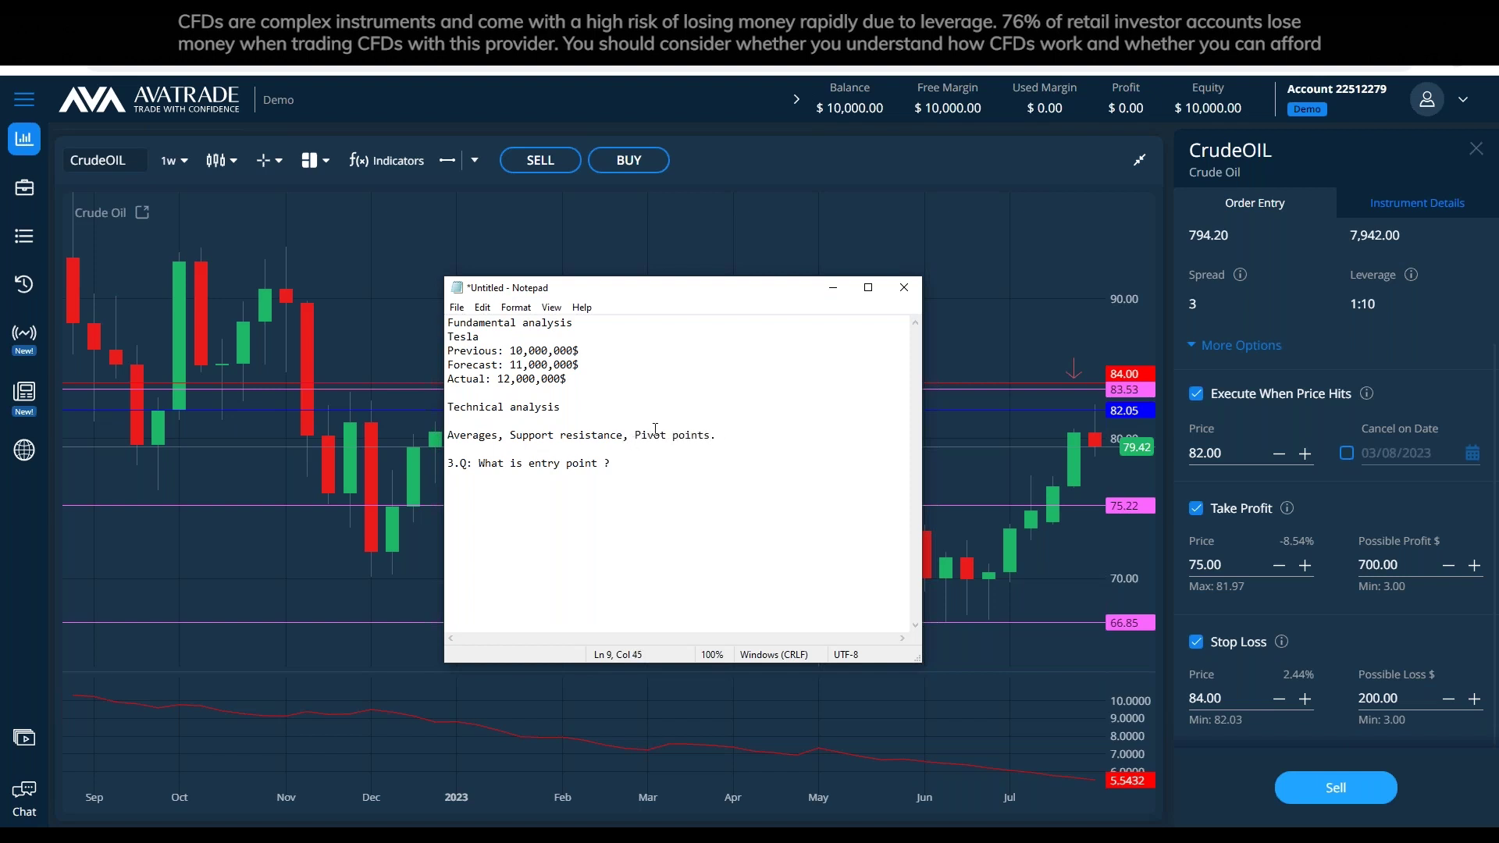
Replace the Tesla example with 'Events, News, Articles, and any economic changes'.
left_click_drag(567, 380, 427, 336)
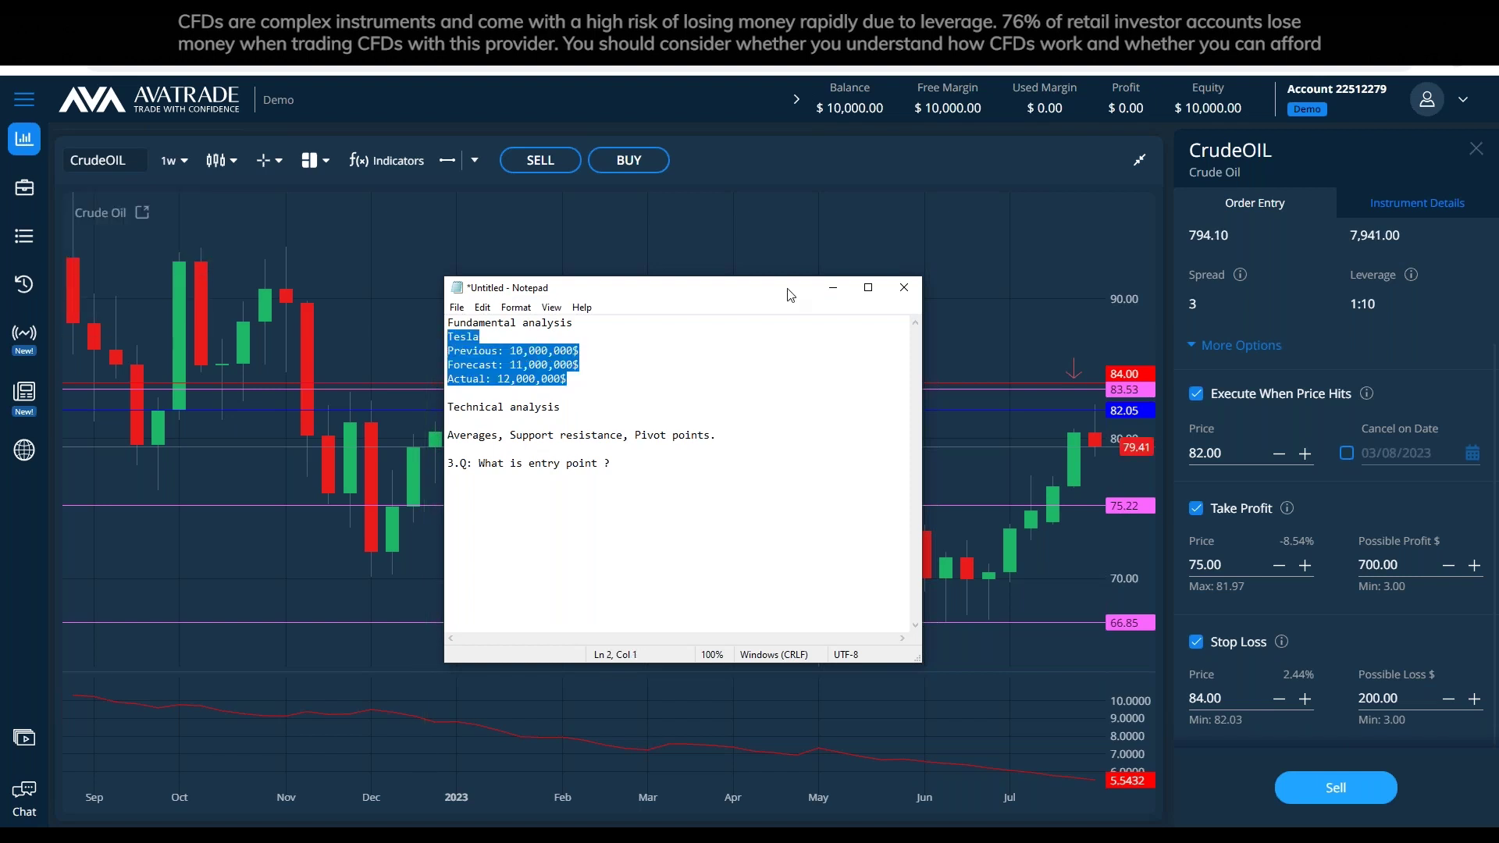
key("Return")
type("Even")
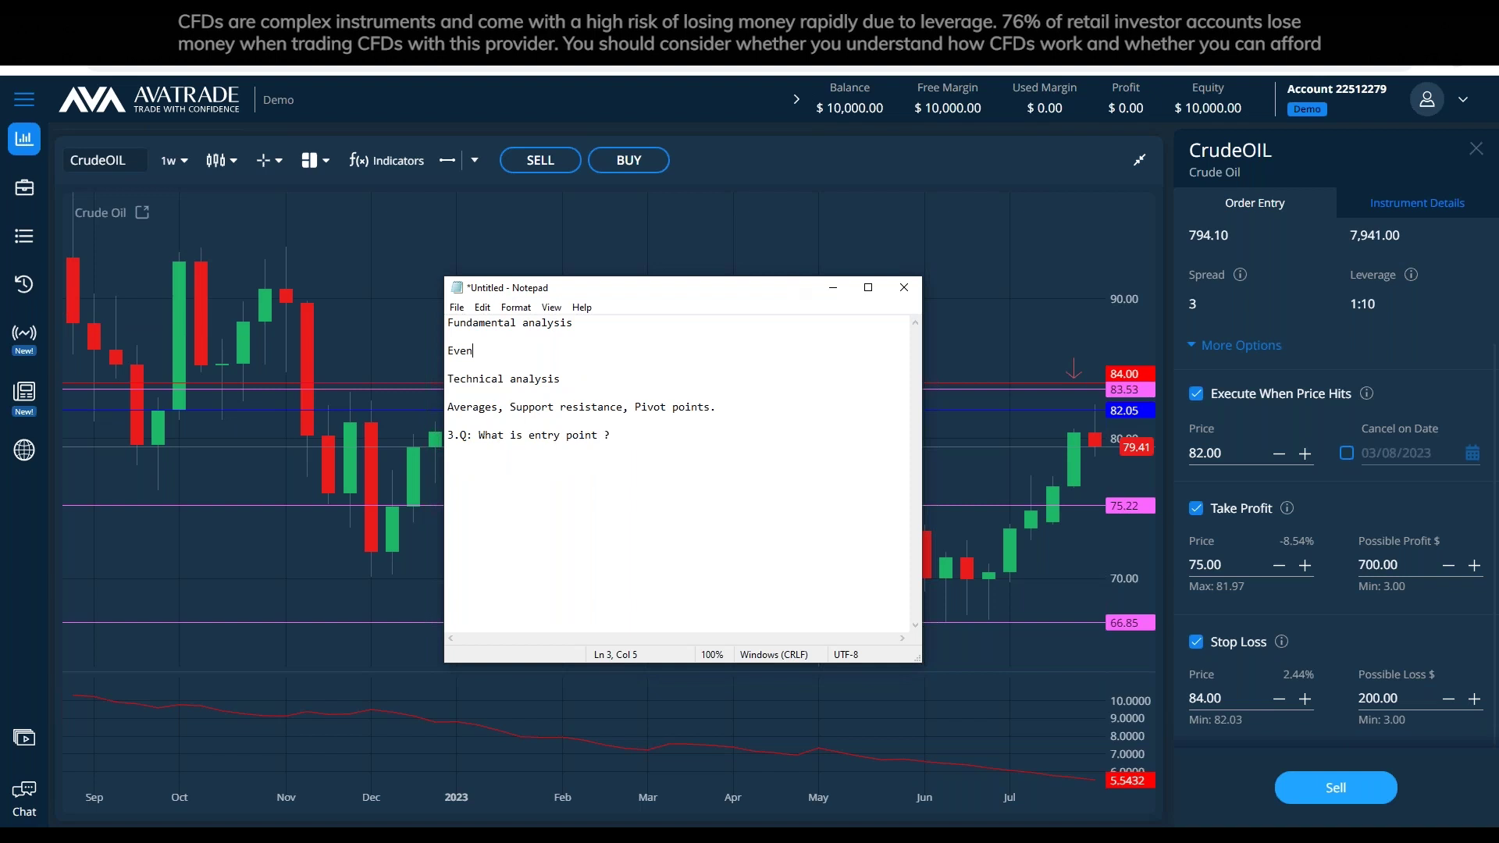
type("ts, News, Acticles, and ")
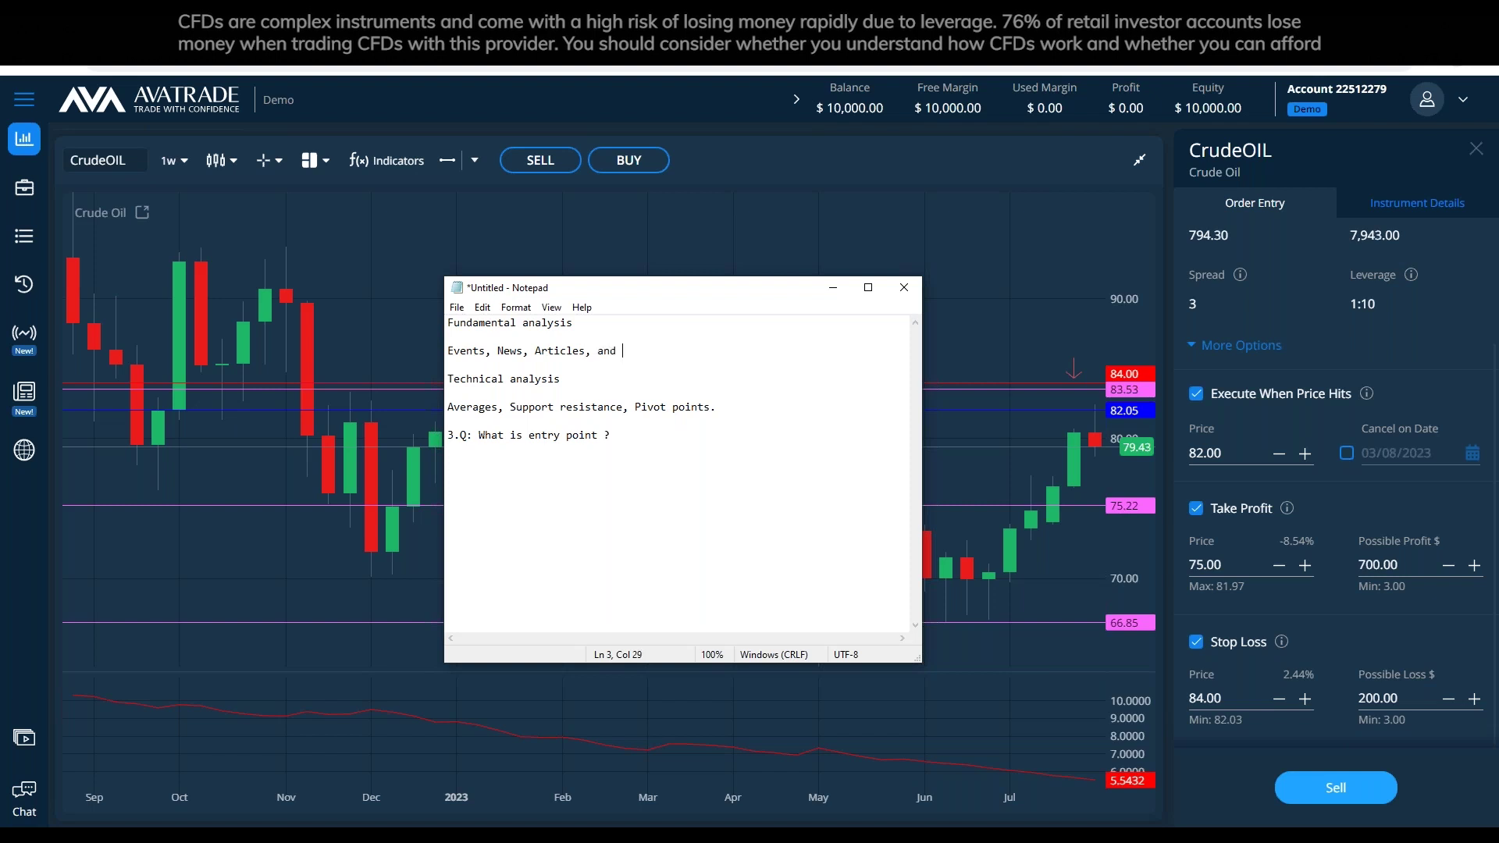
type("any news re")
key("BackSpace")
key("BackSpace")
type("c")
type("econmo")
key("BackSpace")
type("omic")
type("changes")
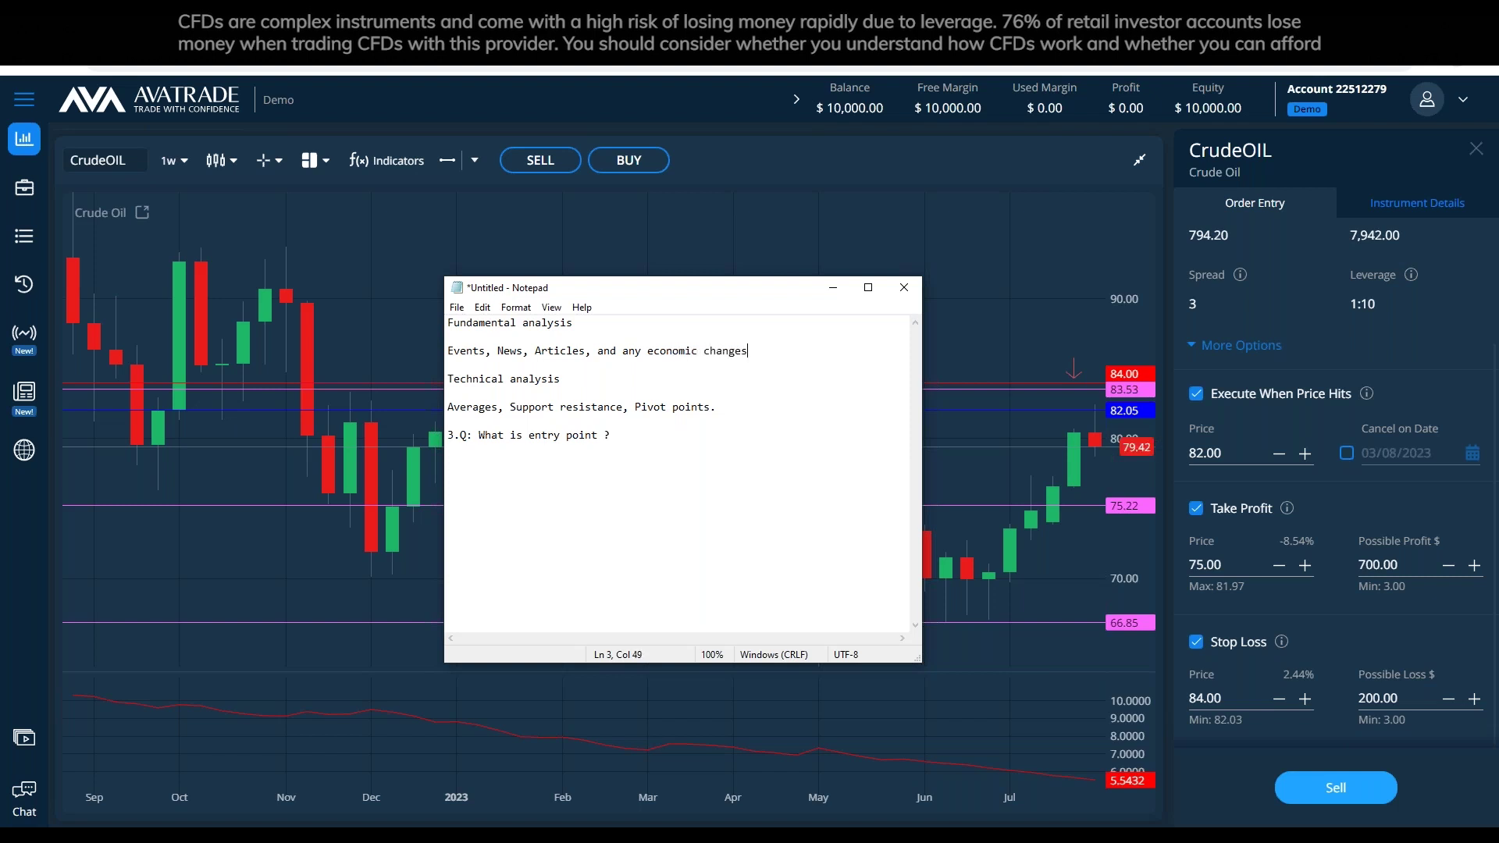
key("Delete")
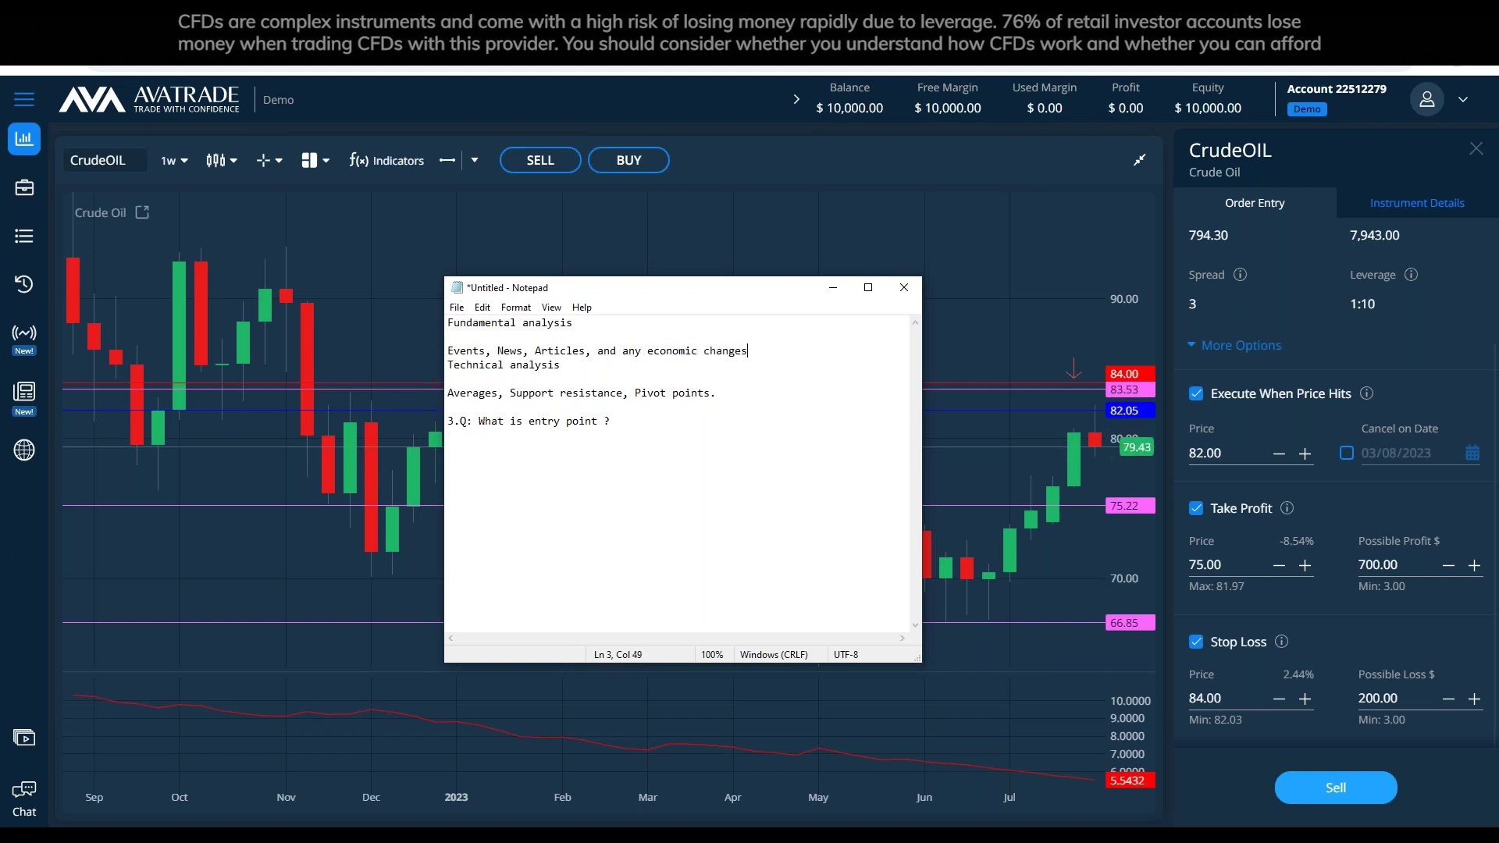
Remove the blank lines after the Fundamental and Technical analysis headings.
left_click(706, 336)
key("BackSpace")
left_click(707, 361)
key("BackSpace")
left_click_drag(743, 337, 448, 337)
key("ctrl+c")
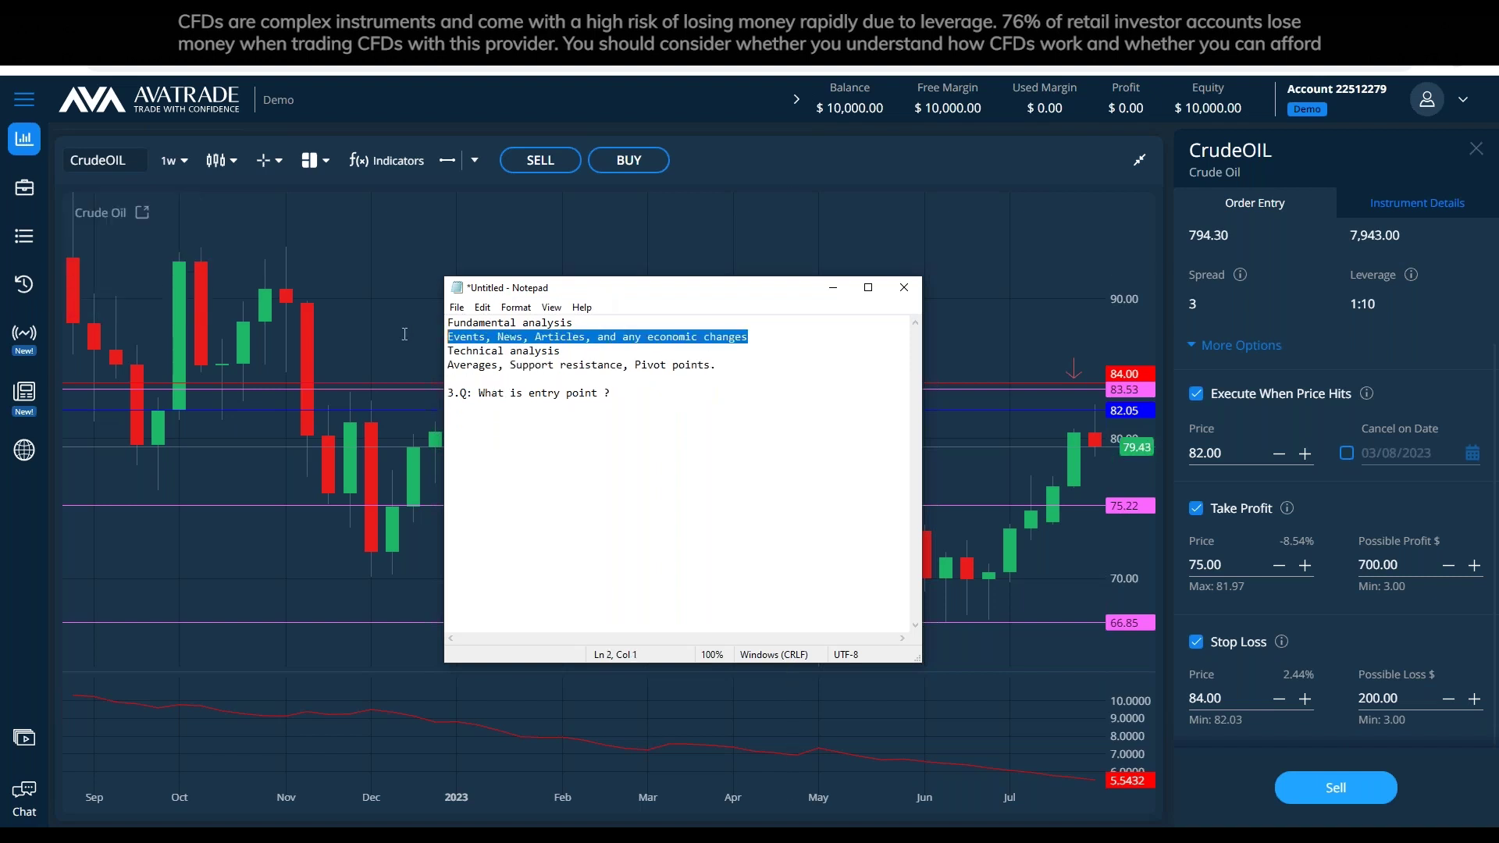
Open an empty answer line beneath question 2 on the Common Questions slide.
key("alt+Tab")
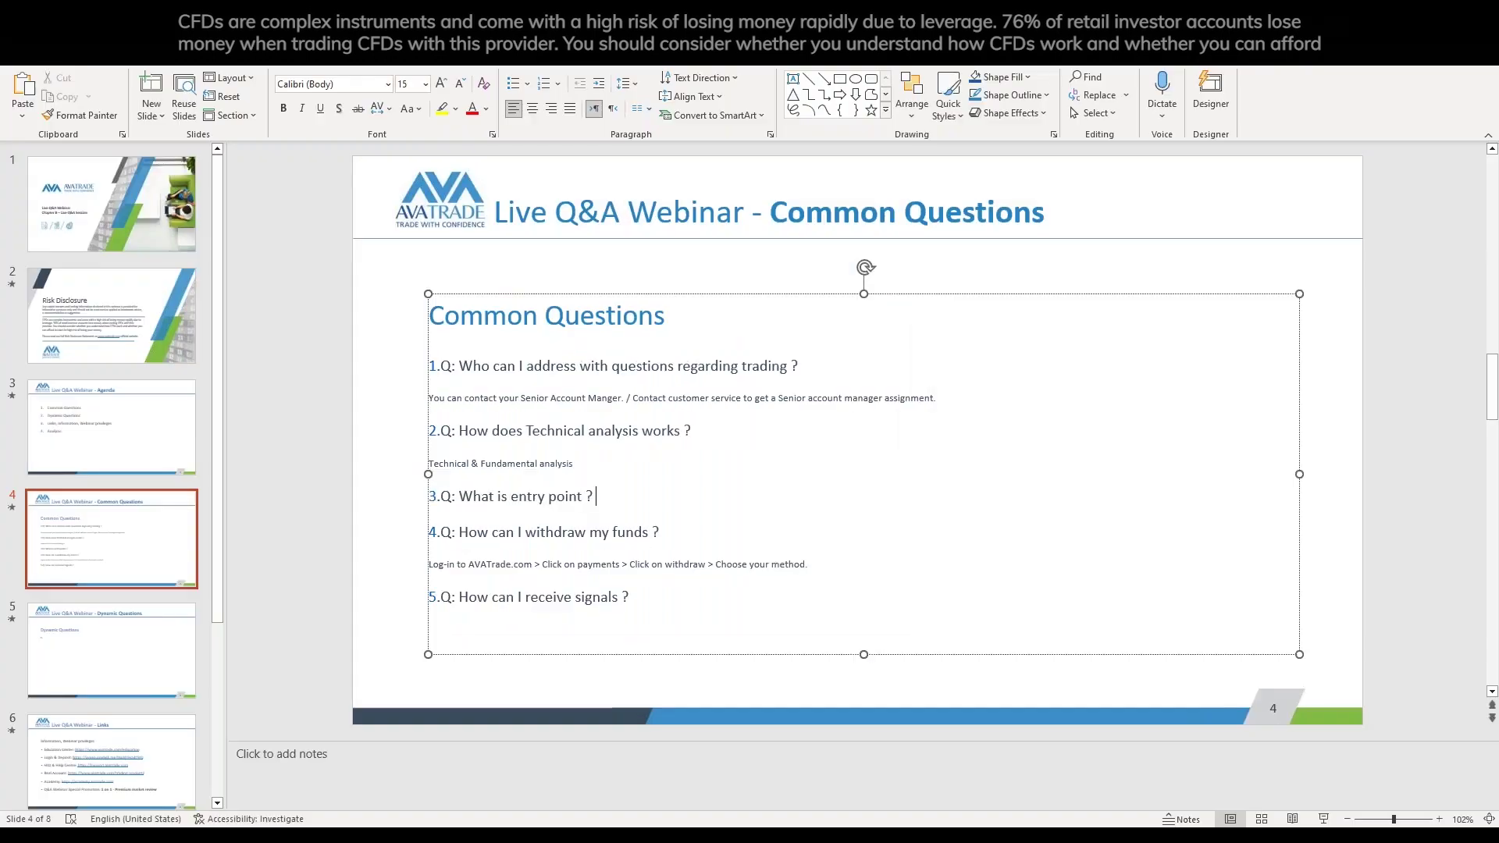
key("Return")
key("ctrl+v")
key("ctrl+z")
key("ctrl+z")
left_click_drag(579, 464, 429, 471)
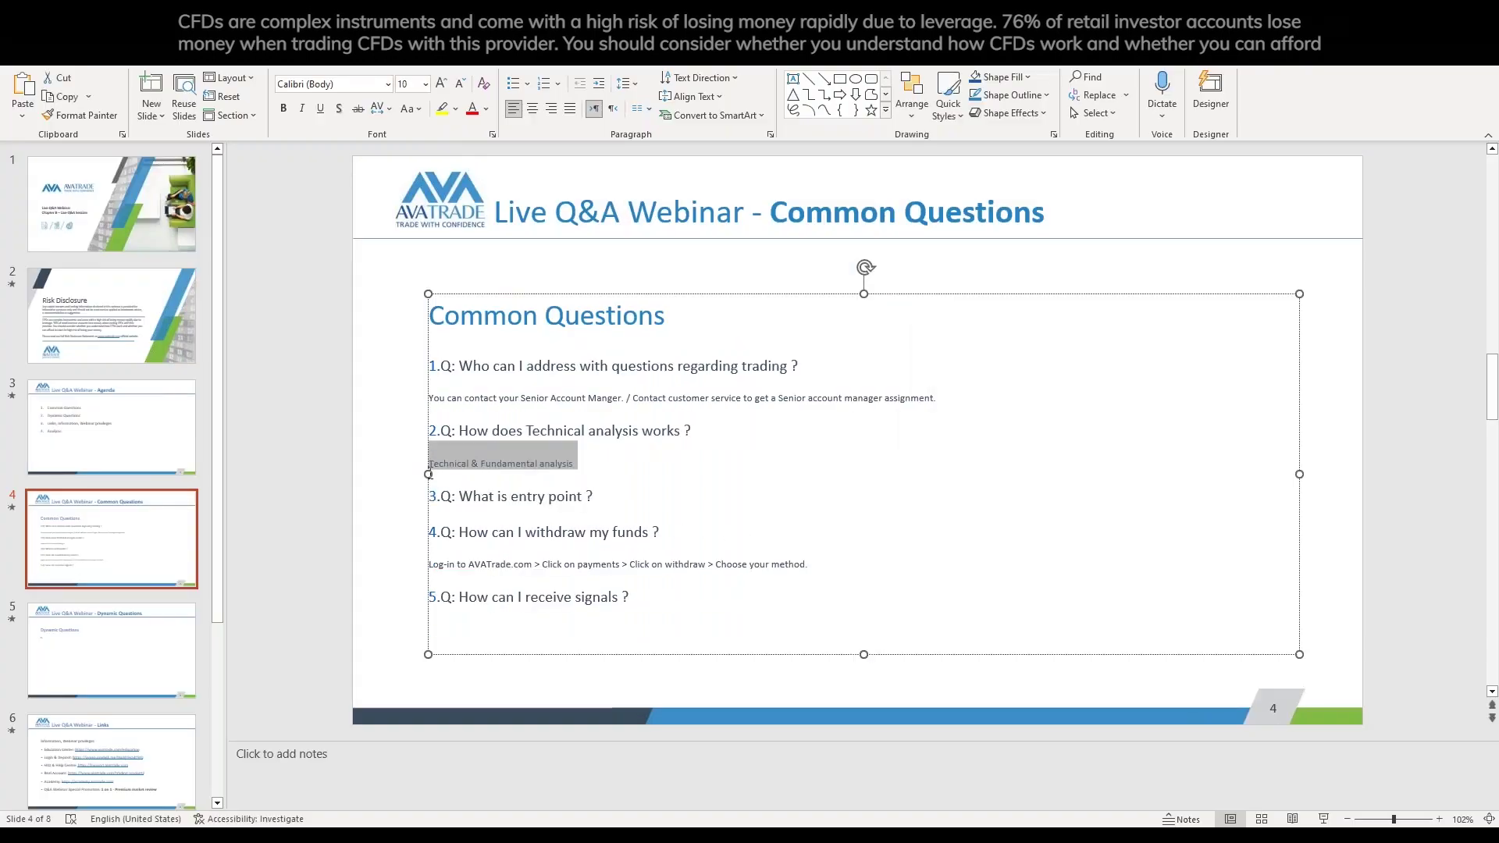
key("ctrl+v")
key("ctrl+z")
left_click(744, 429)
key("Return")
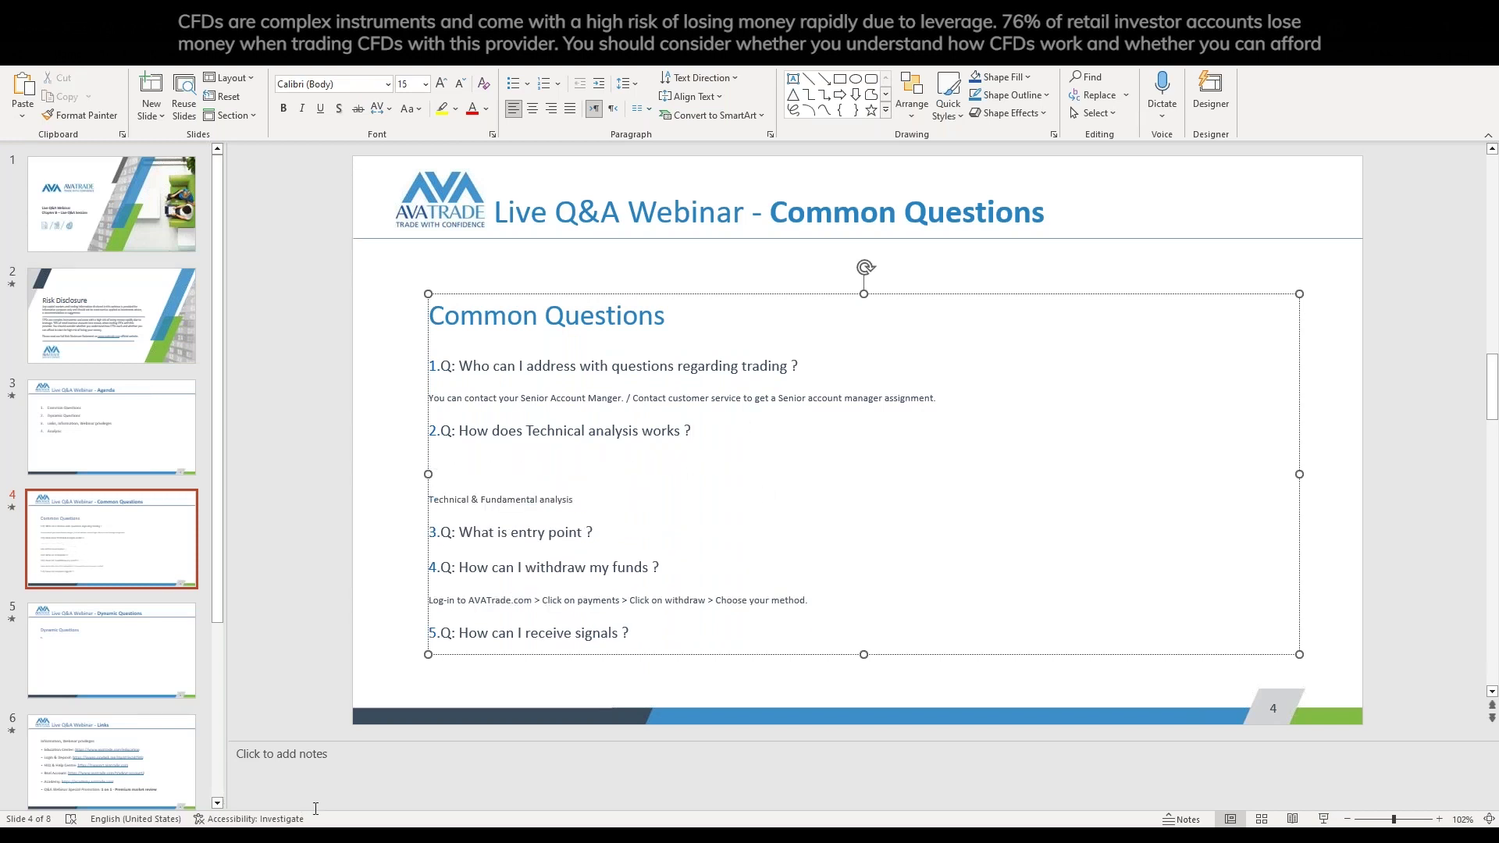
Replace the old answer with 'Fundamental analysis: Events, News, Articles, and any economic changes'.
key("alt+Tab")
left_click(592, 364)
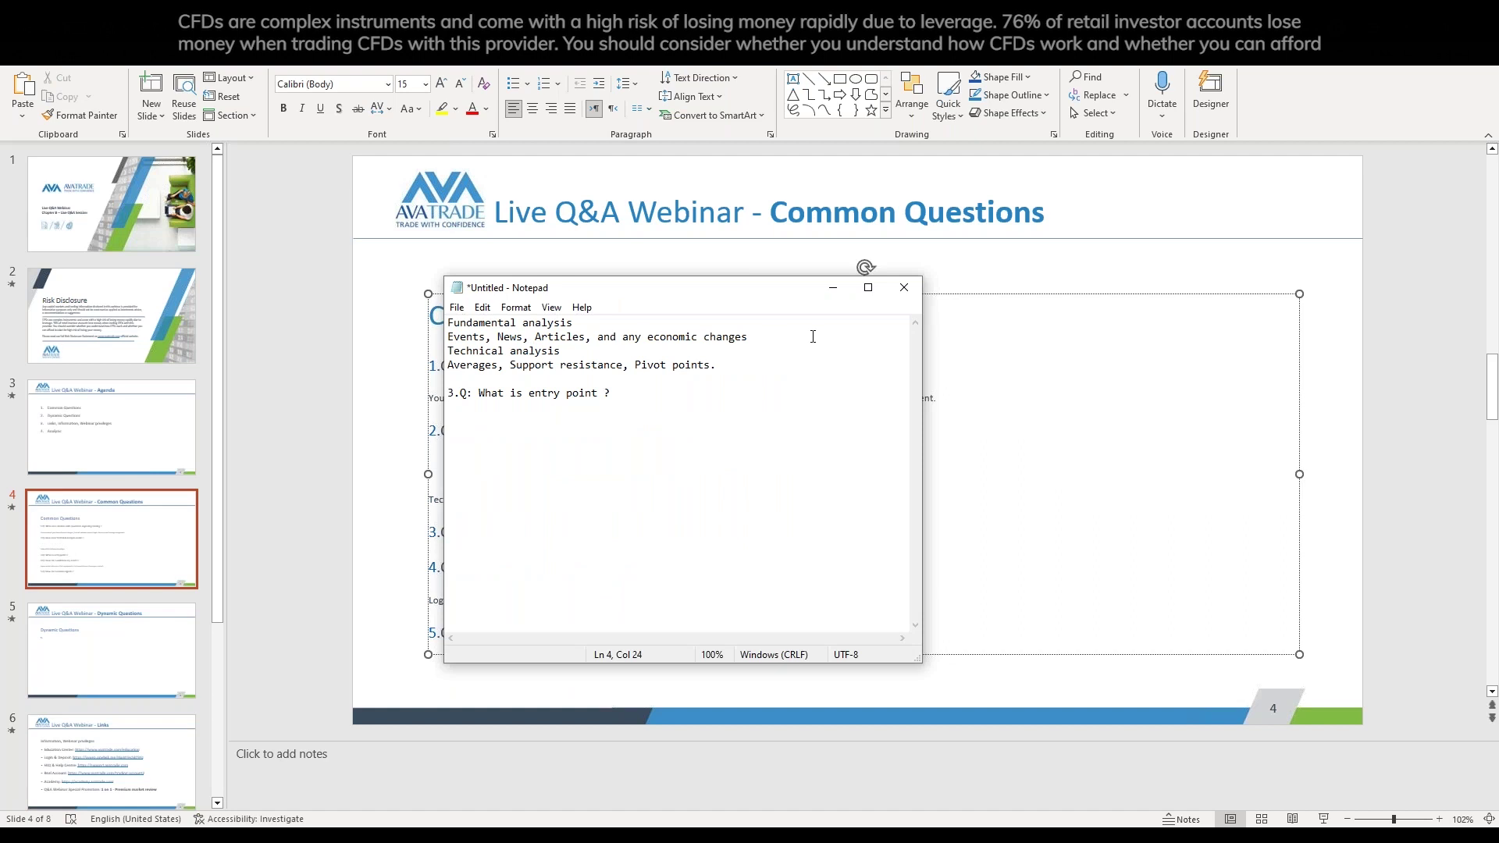
left_click_drag(813, 336, 395, 317)
key("ctrl+c")
key("alt+Tab")
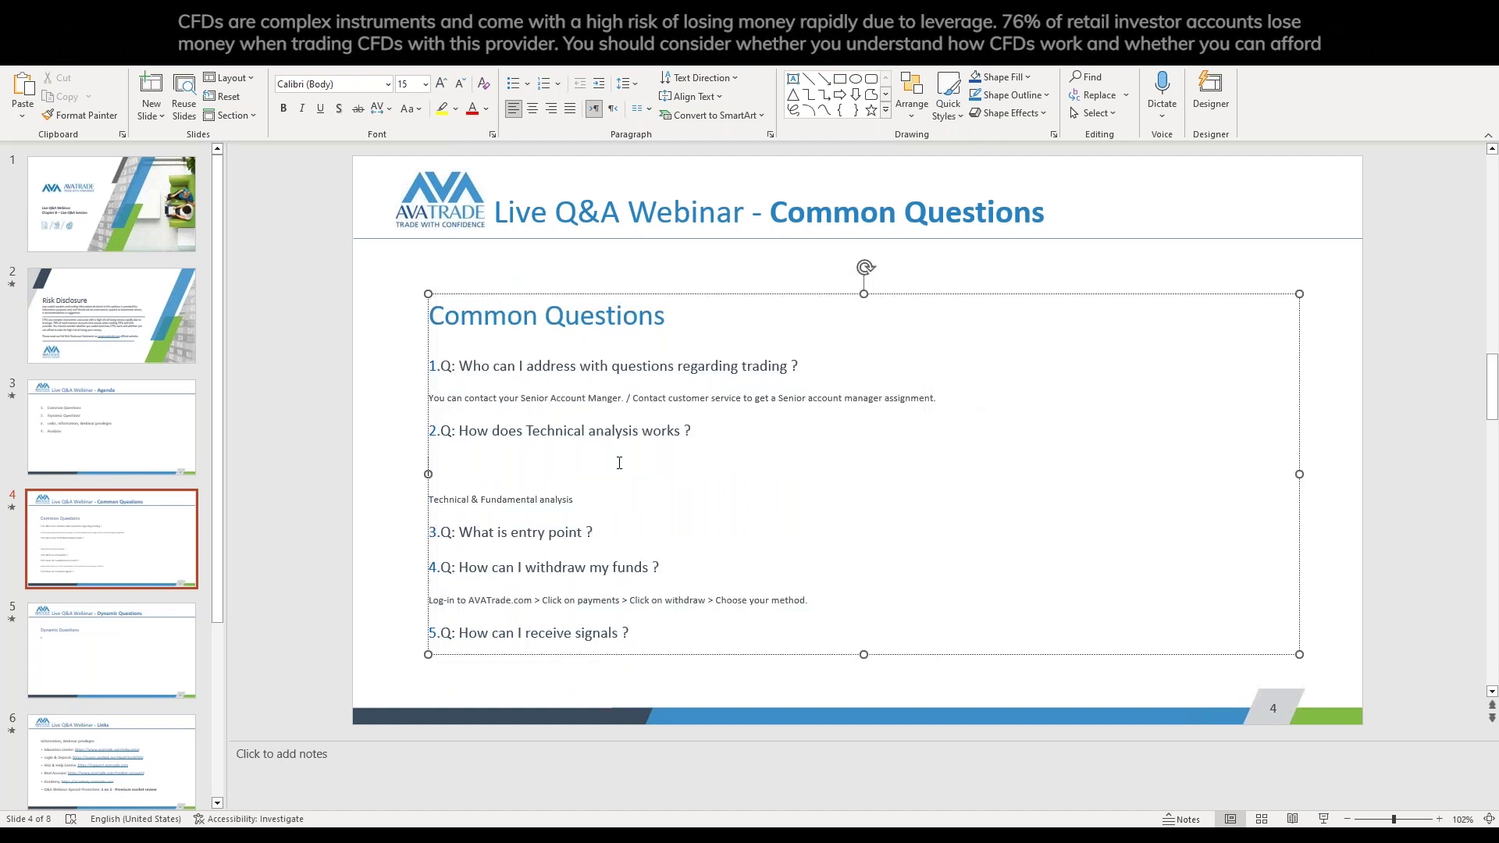
key("ctrl+v")
left_click_drag(574, 506, 387, 512)
key("Delete")
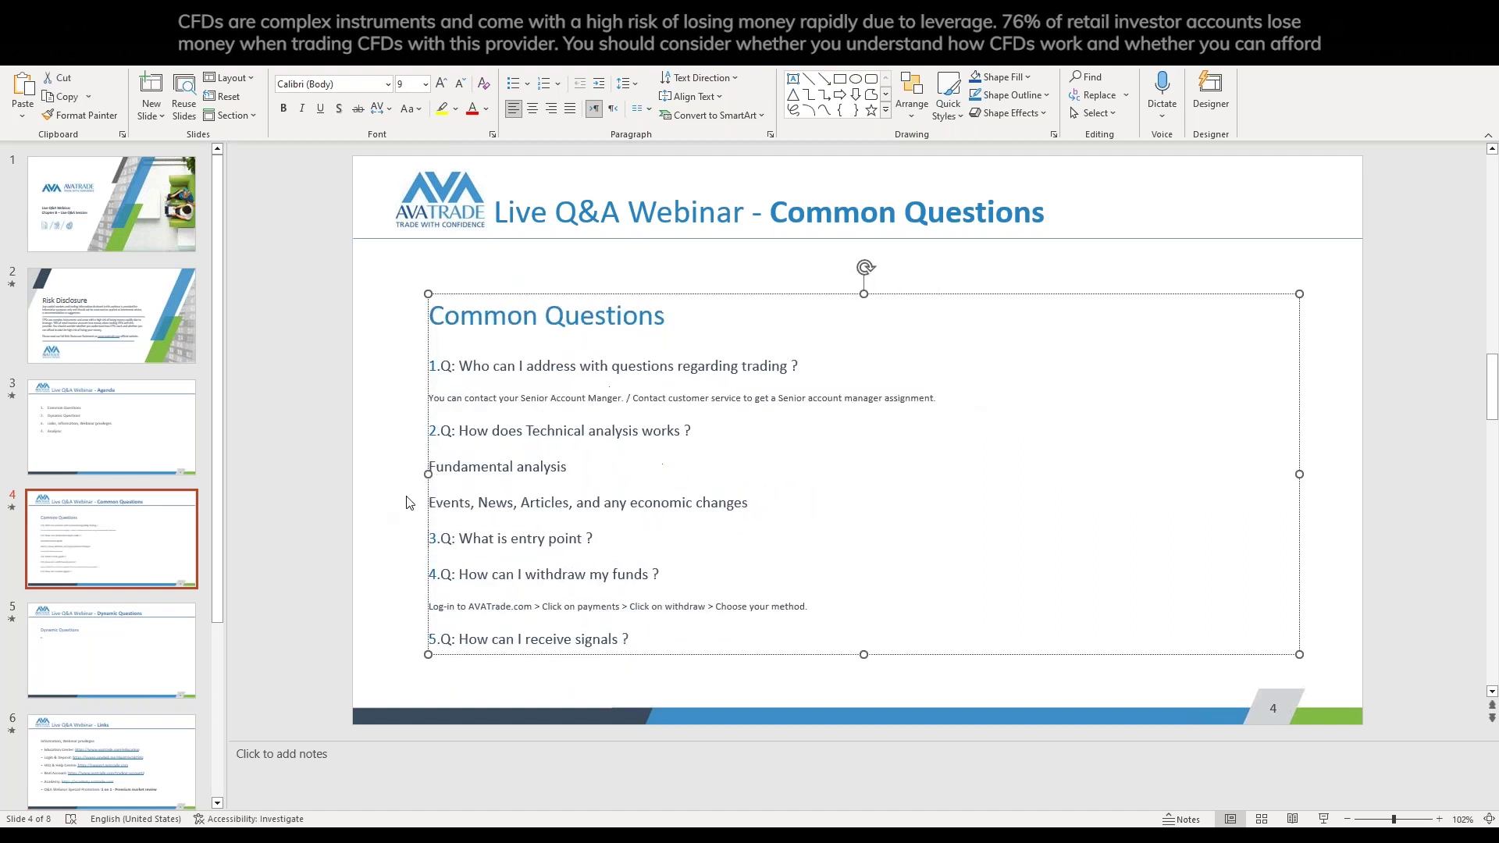
key("Delete")
key("Return")
left_click(442, 503)
key("BackSpace")
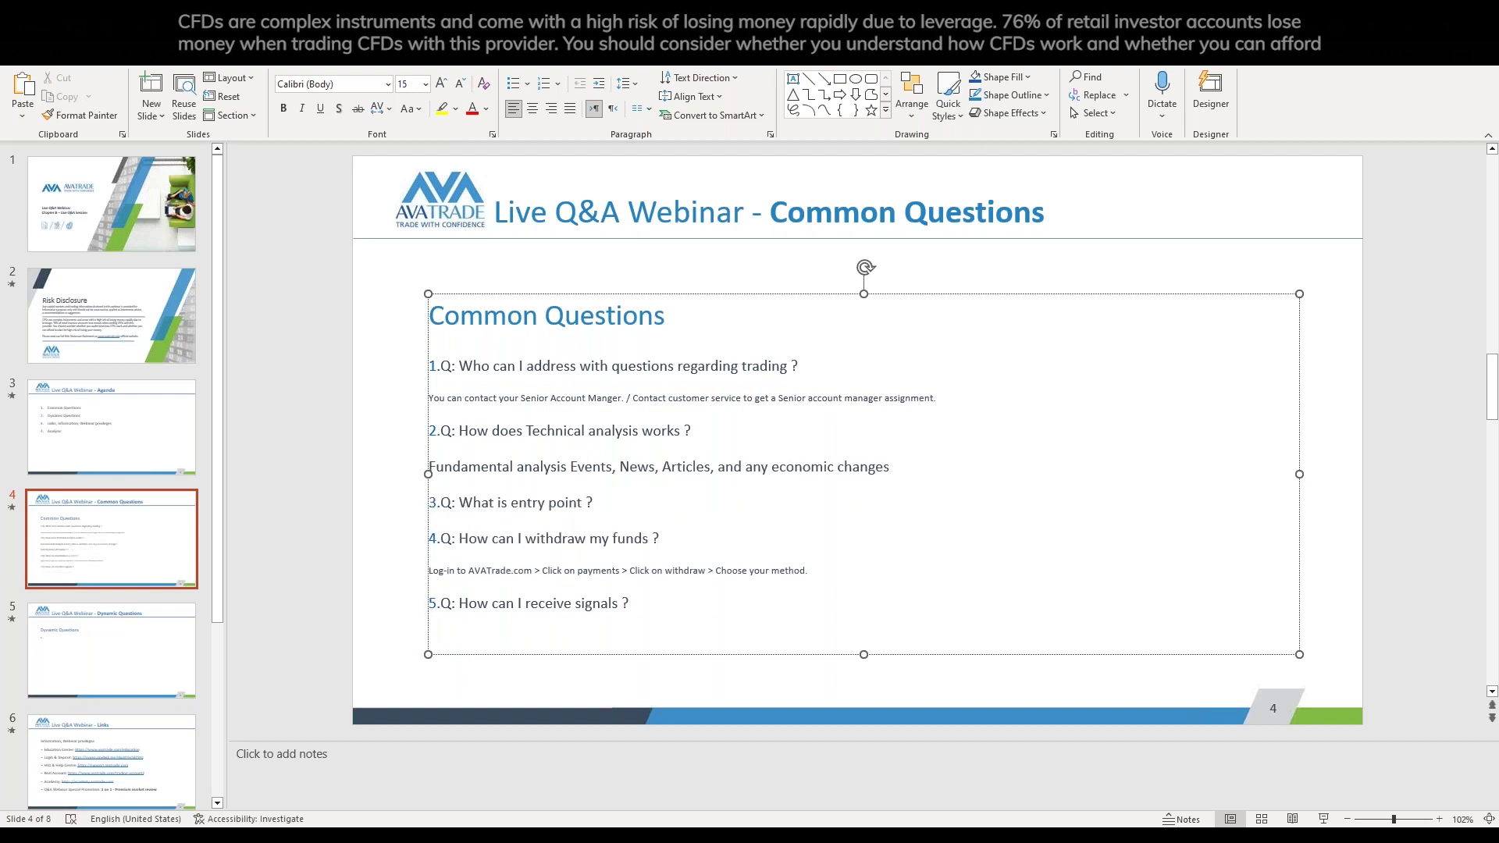
key("BackSpace")
type(":")
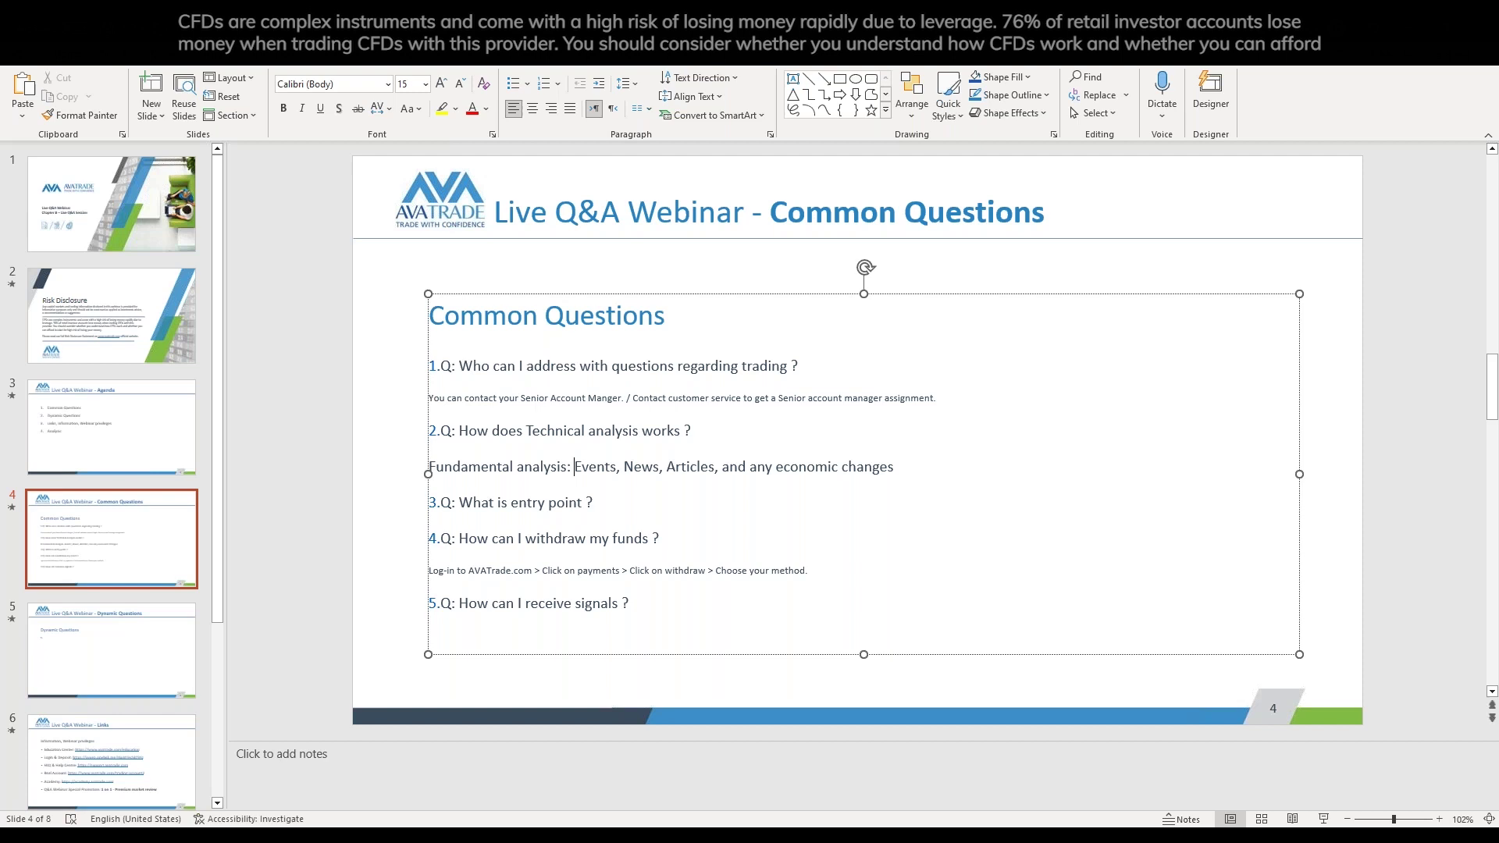
Move the Technical analysis list from Notepad onto the slide, joined to its heading line.
key("alt+Tab")
key("shift+Up")
key("shift+Up")
key("ctrl+x")
key("alt+Tab")
key("Return")
key("ctrl+v")
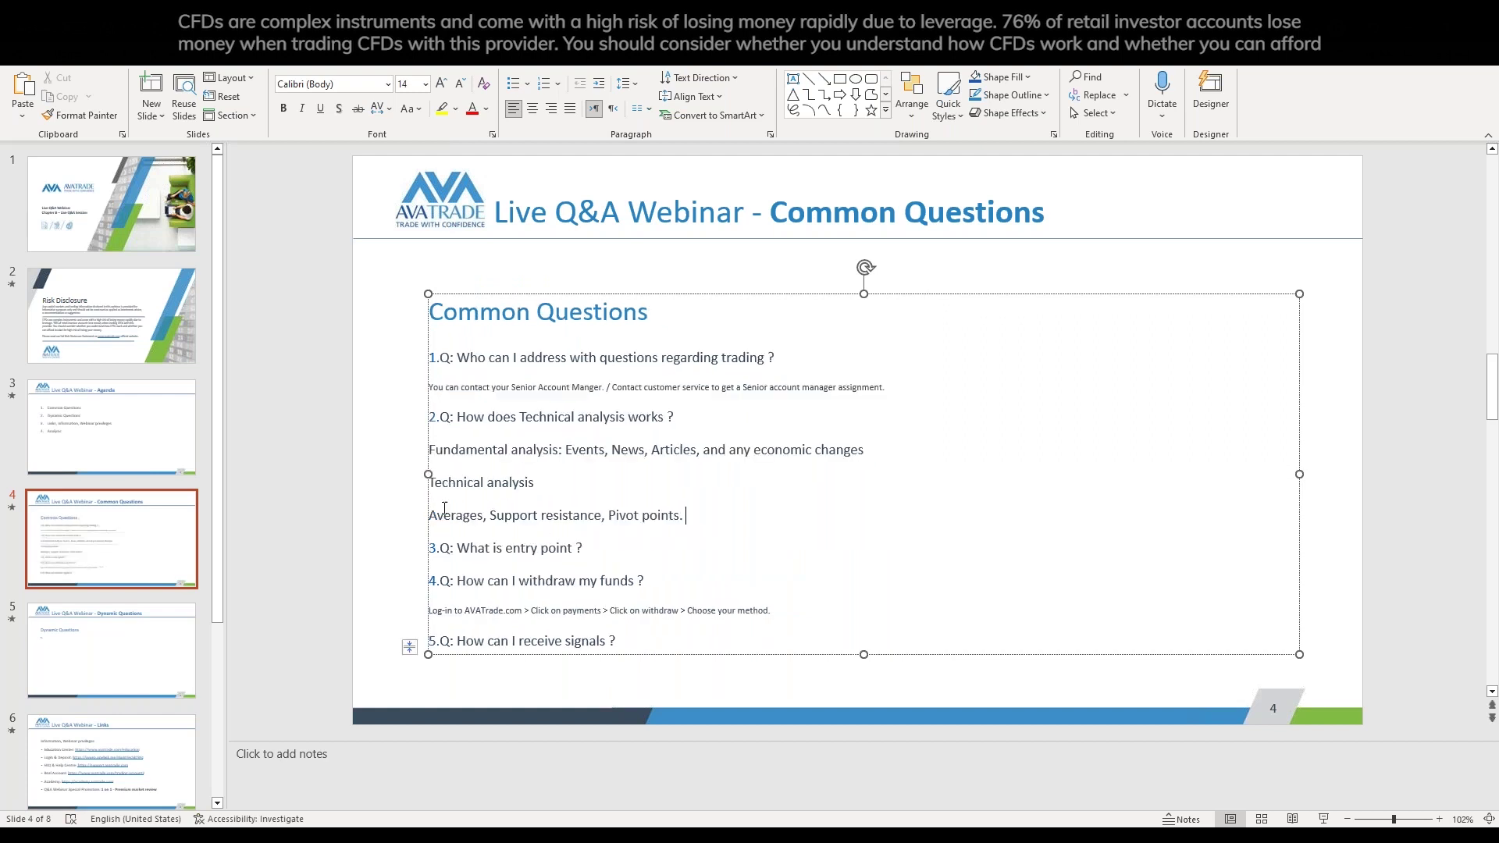
key("BackSpace")
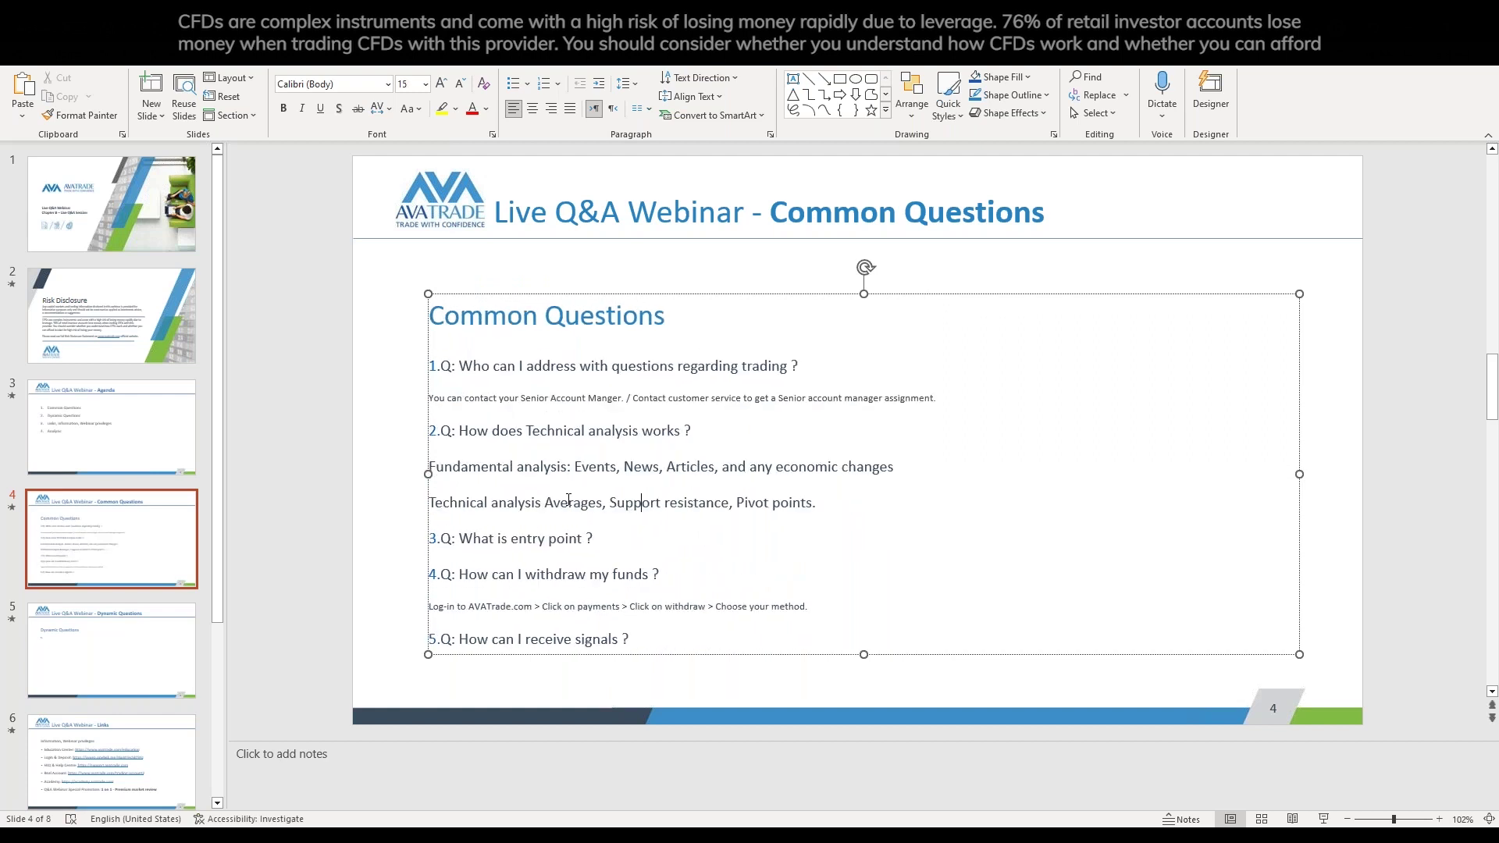
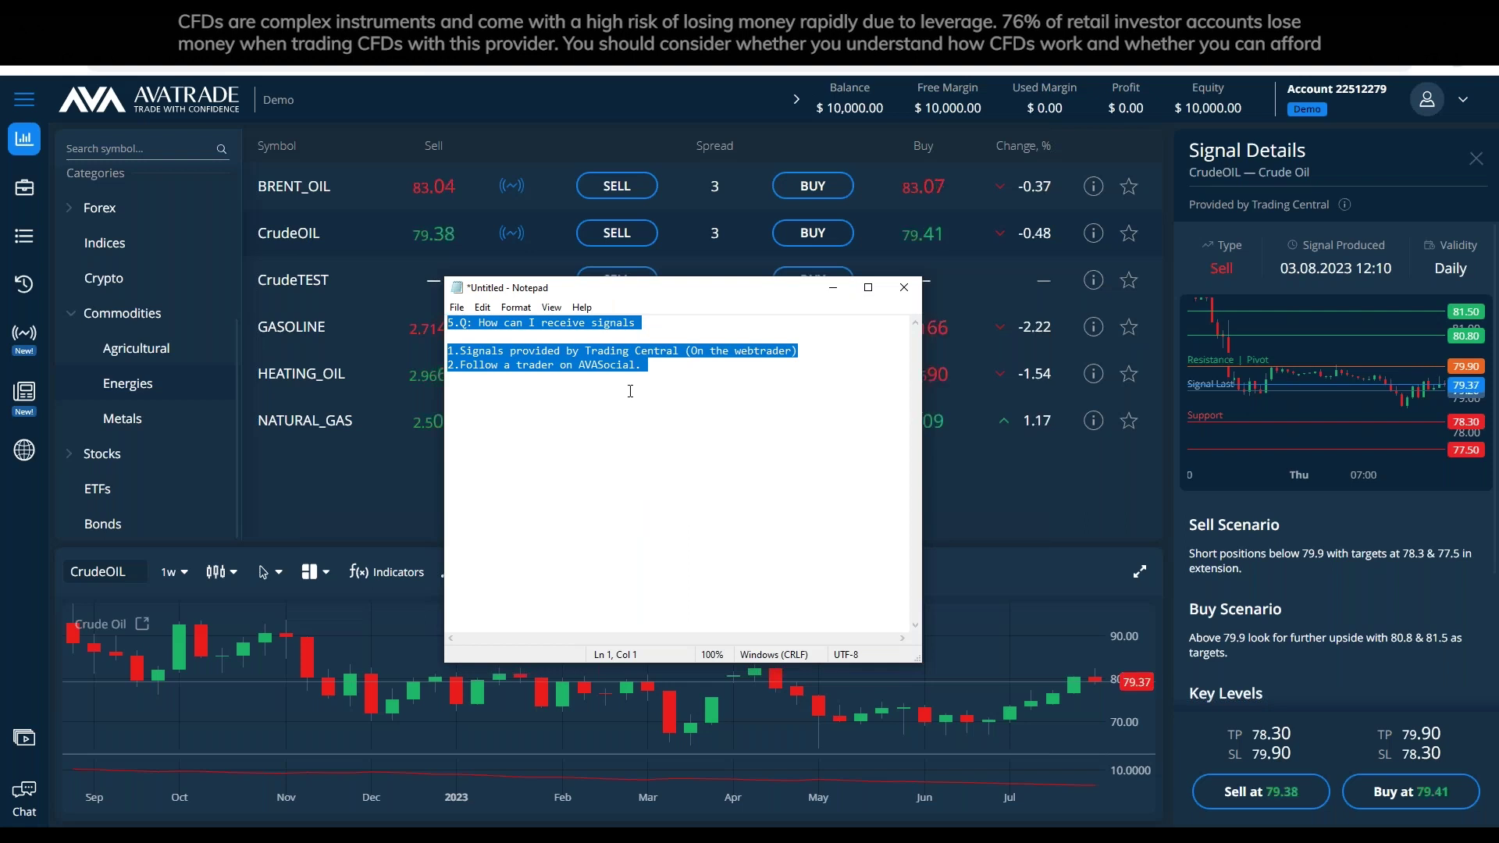
Hide Notepad, list the USA stocks and open a #BOEING buy ticket at 20 shares (0.02 lot).
left_click(833, 287)
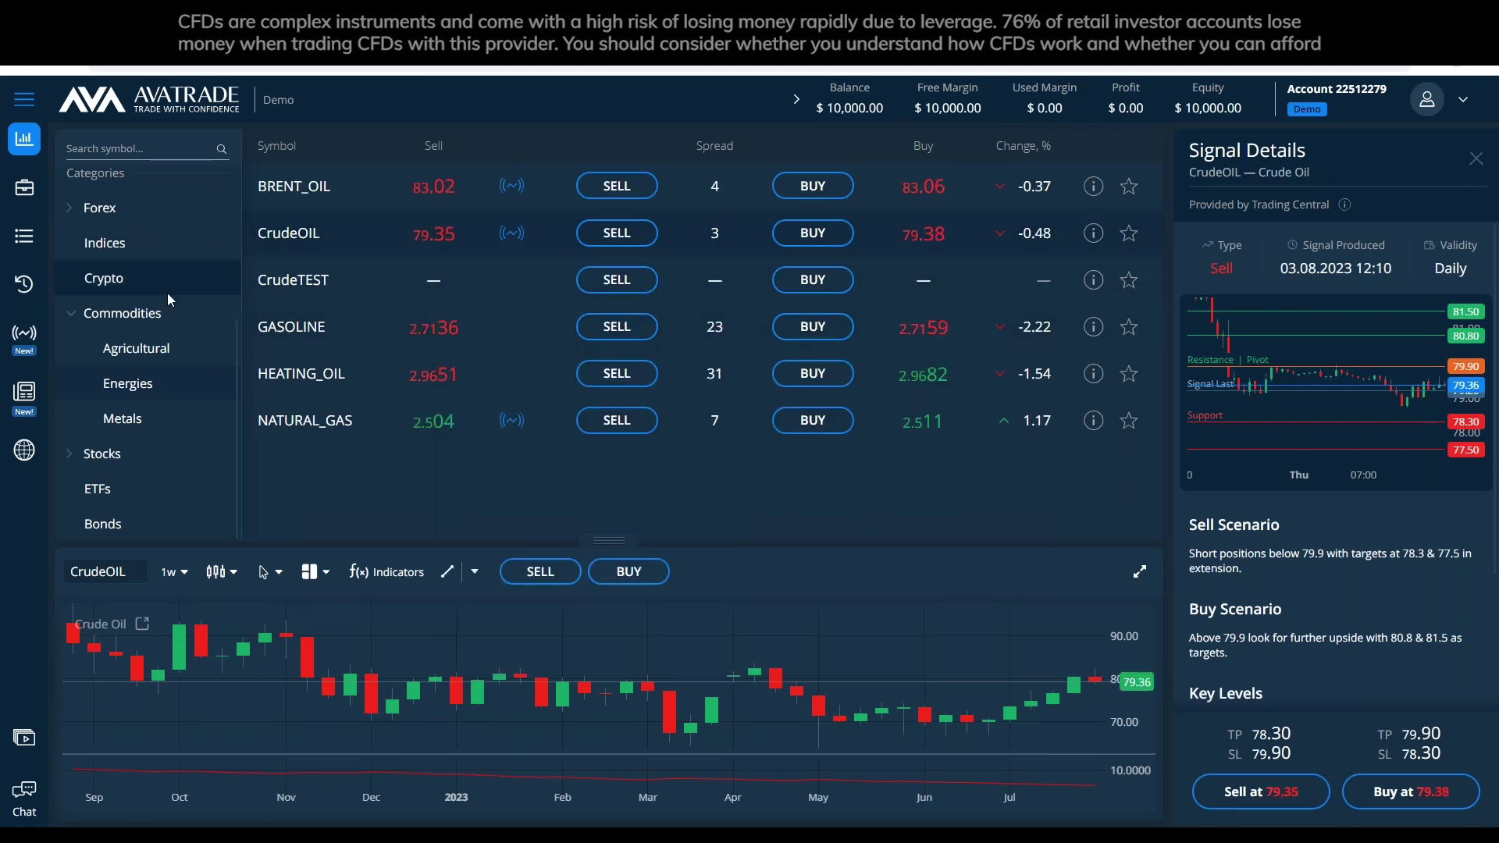
left_click(156, 454)
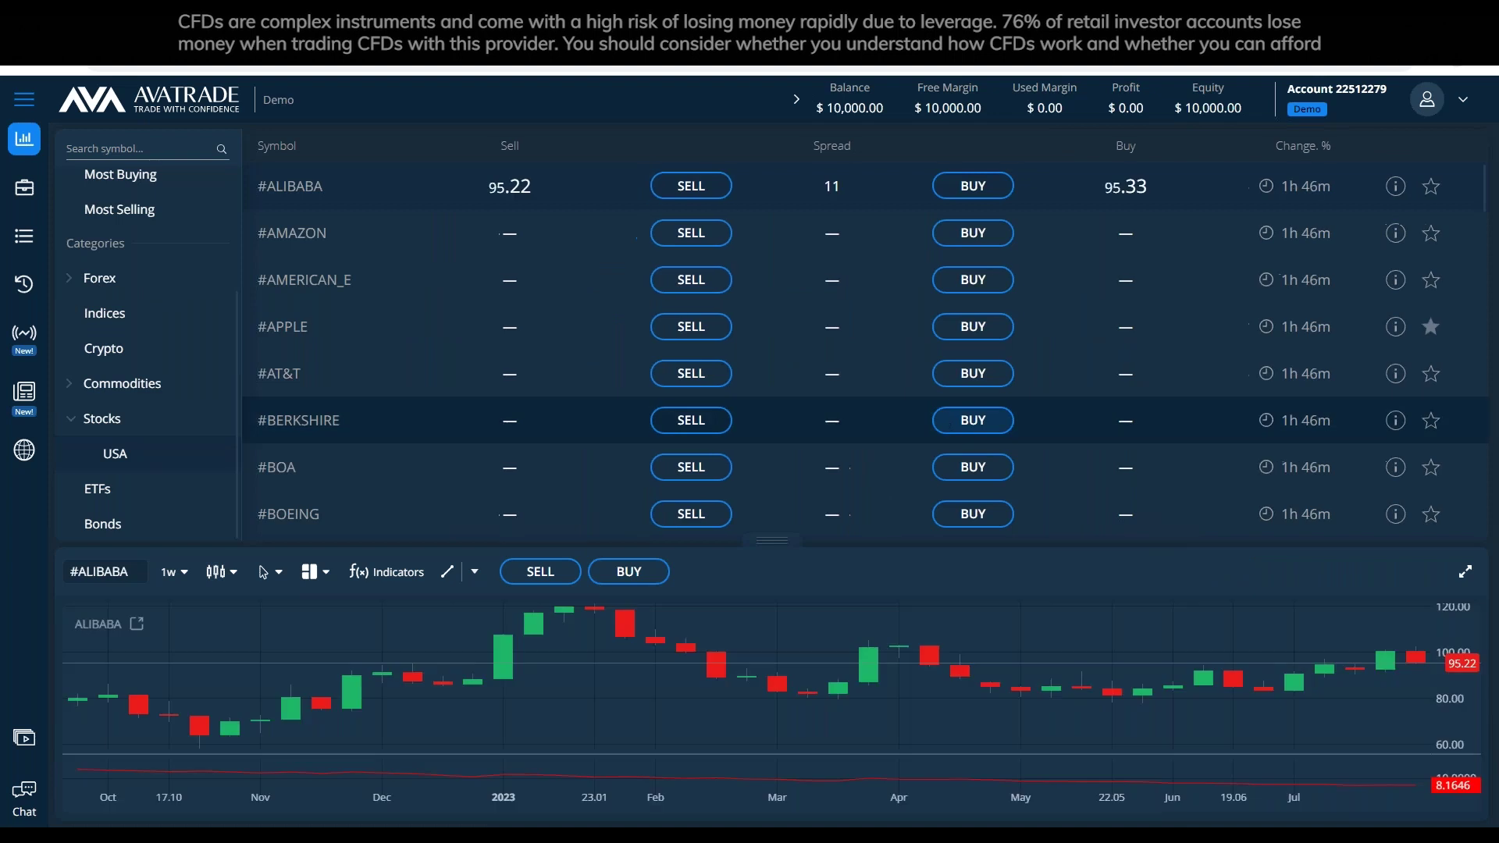
scroll(798, 387, "down", 5)
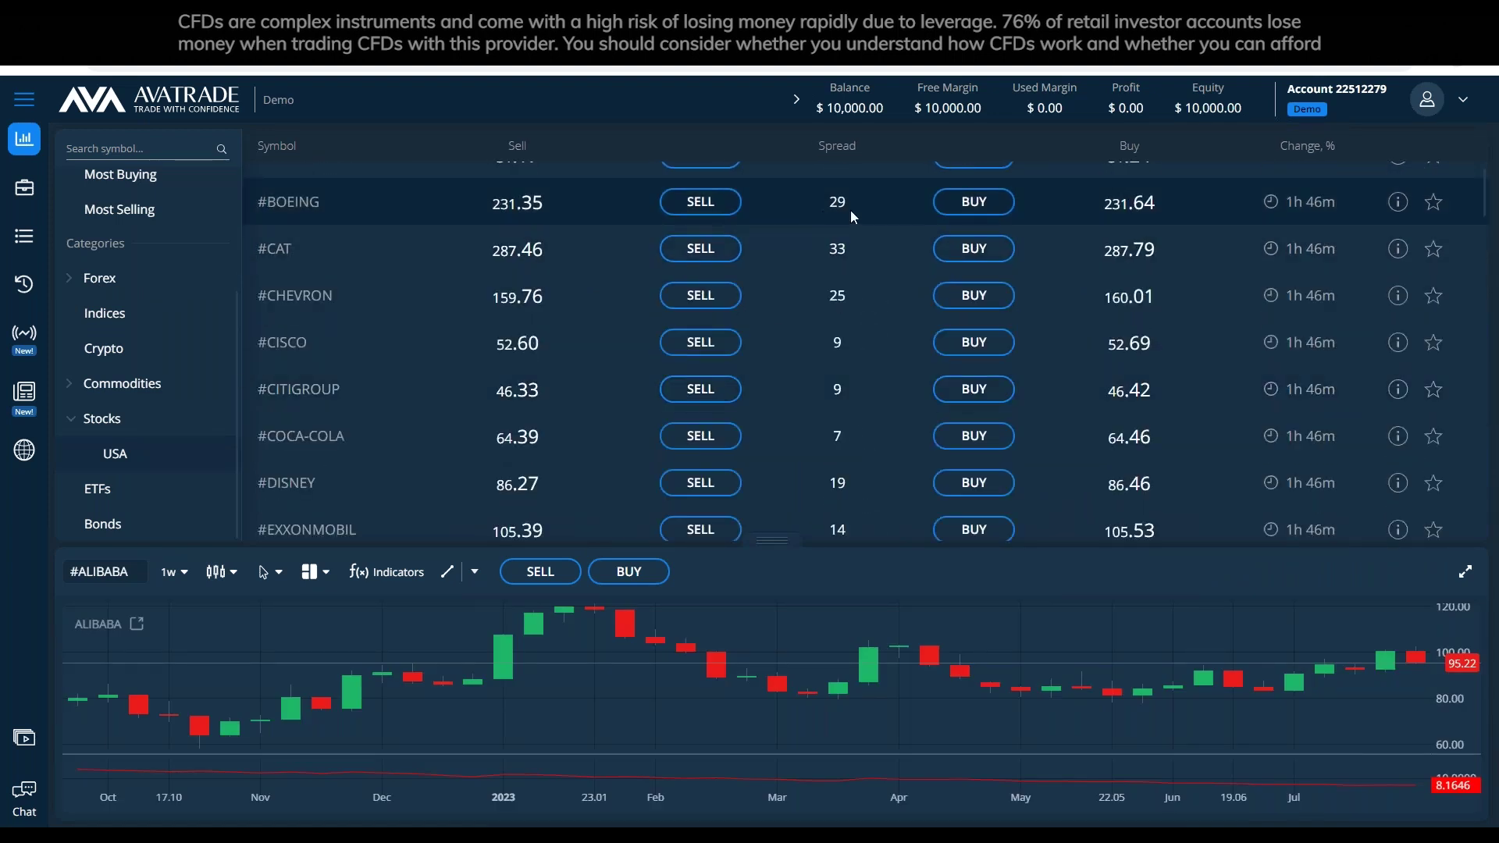
left_click(944, 204)
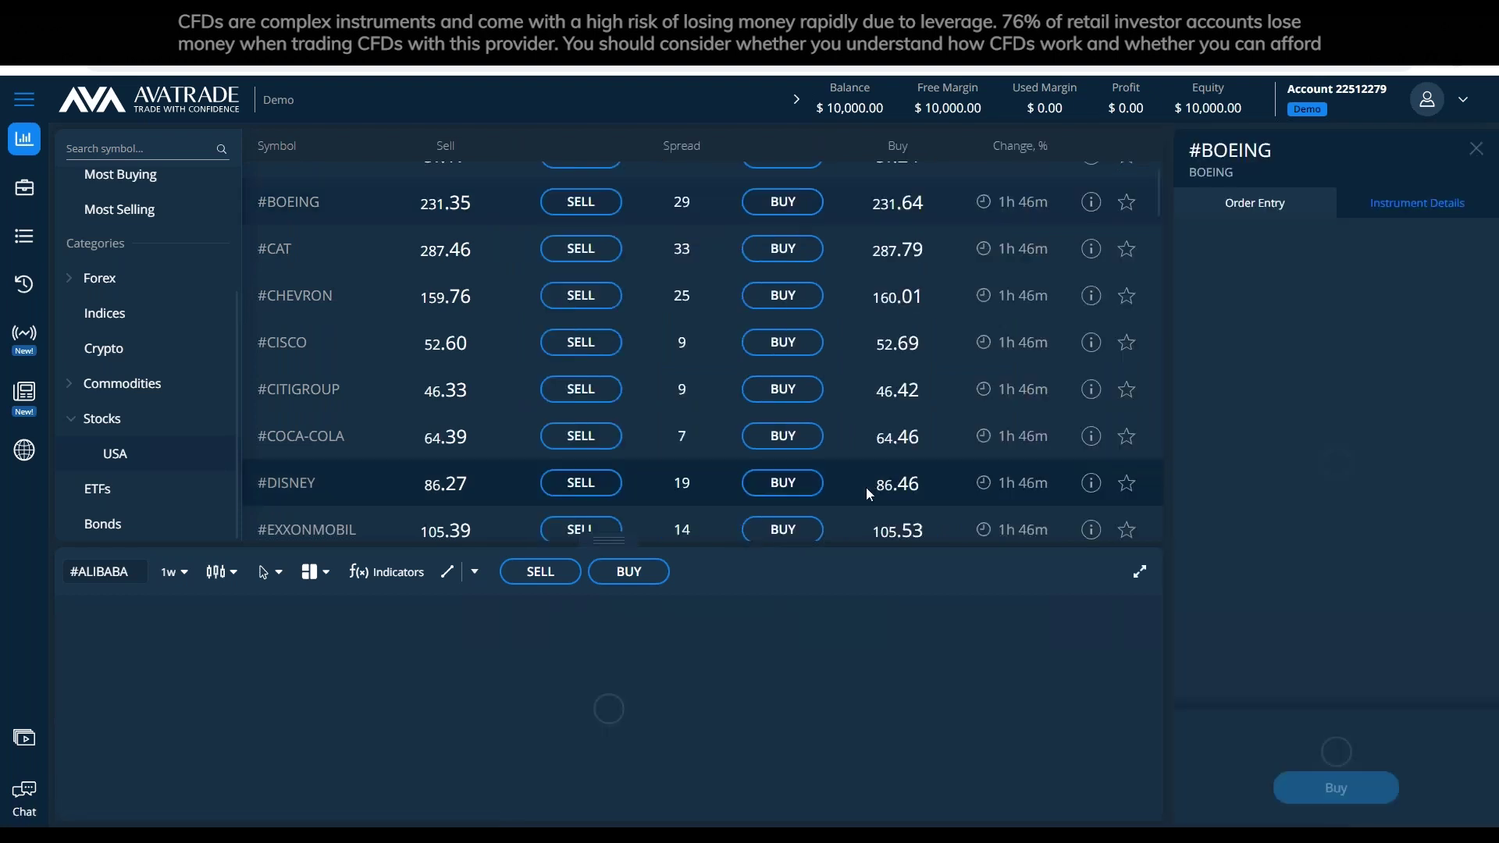
Check #BOEING's instrument details (1:5 leverage, 20% margin, overnight rates) and re-enlarge its chart.
left_click(1140, 572)
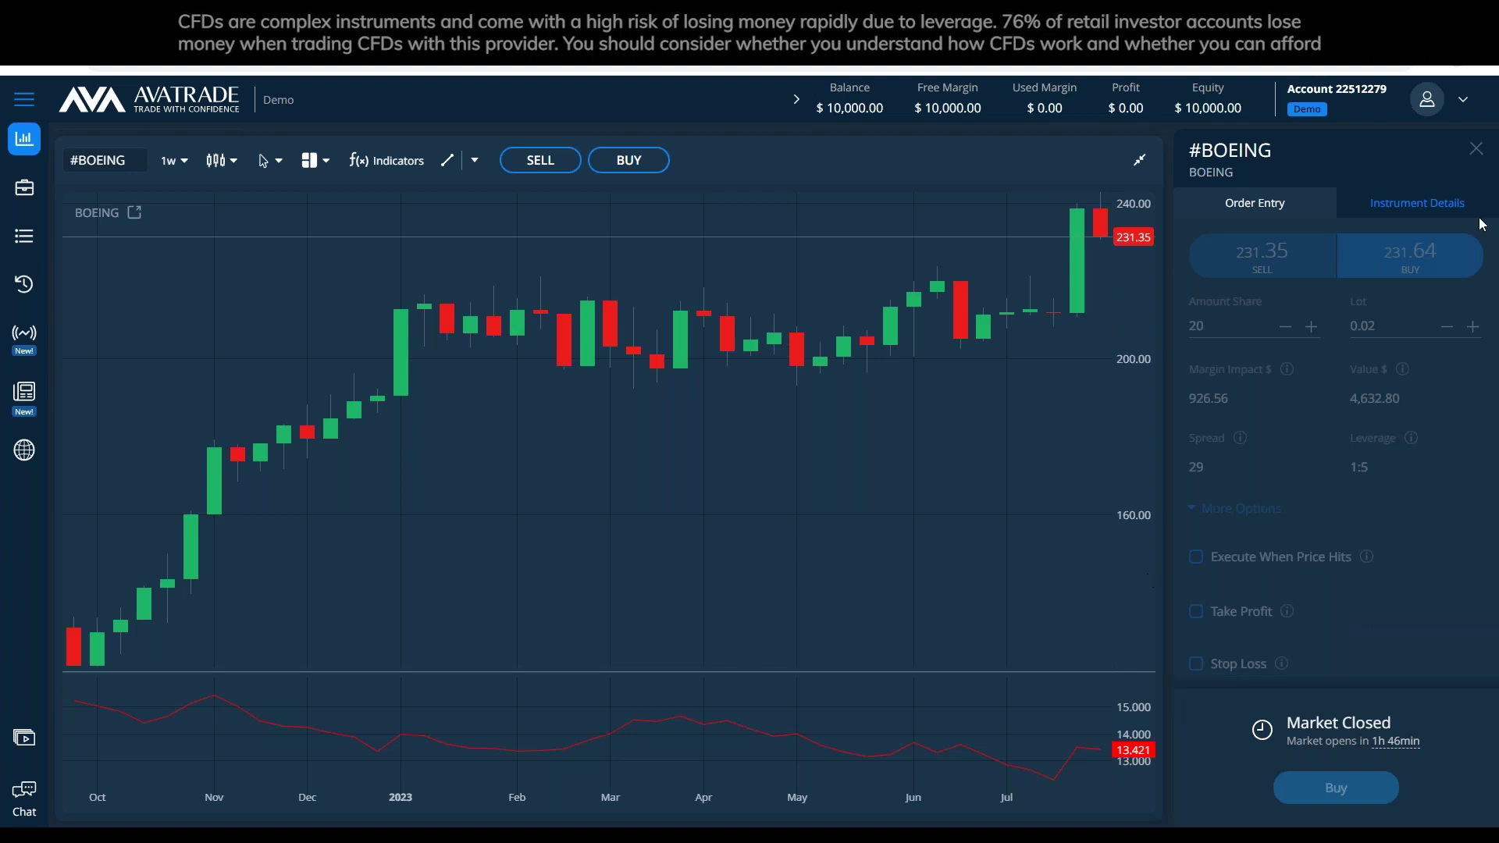
left_click(1151, 161)
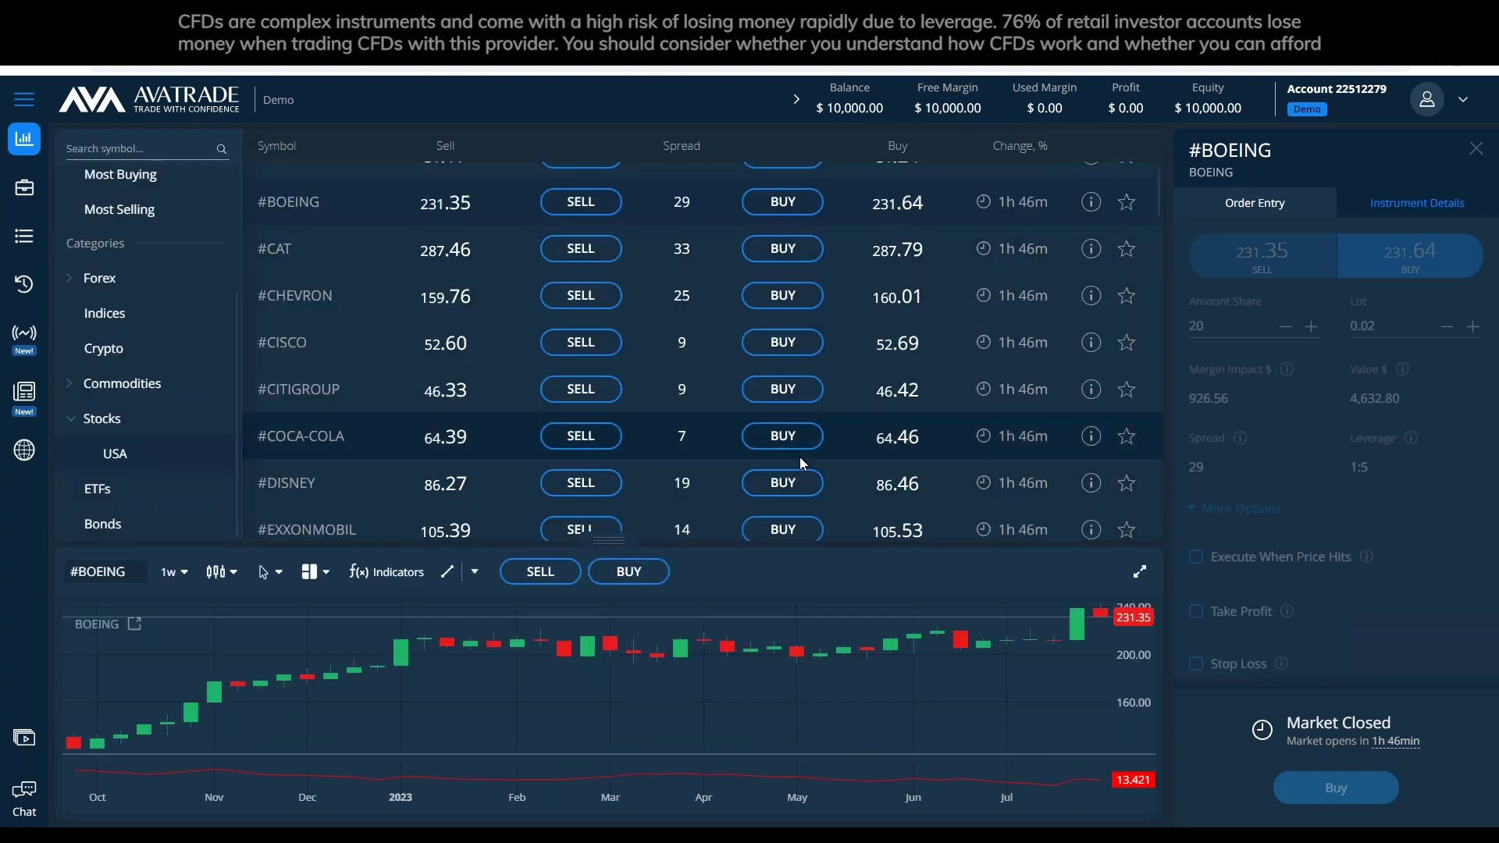
left_click(1090, 201)
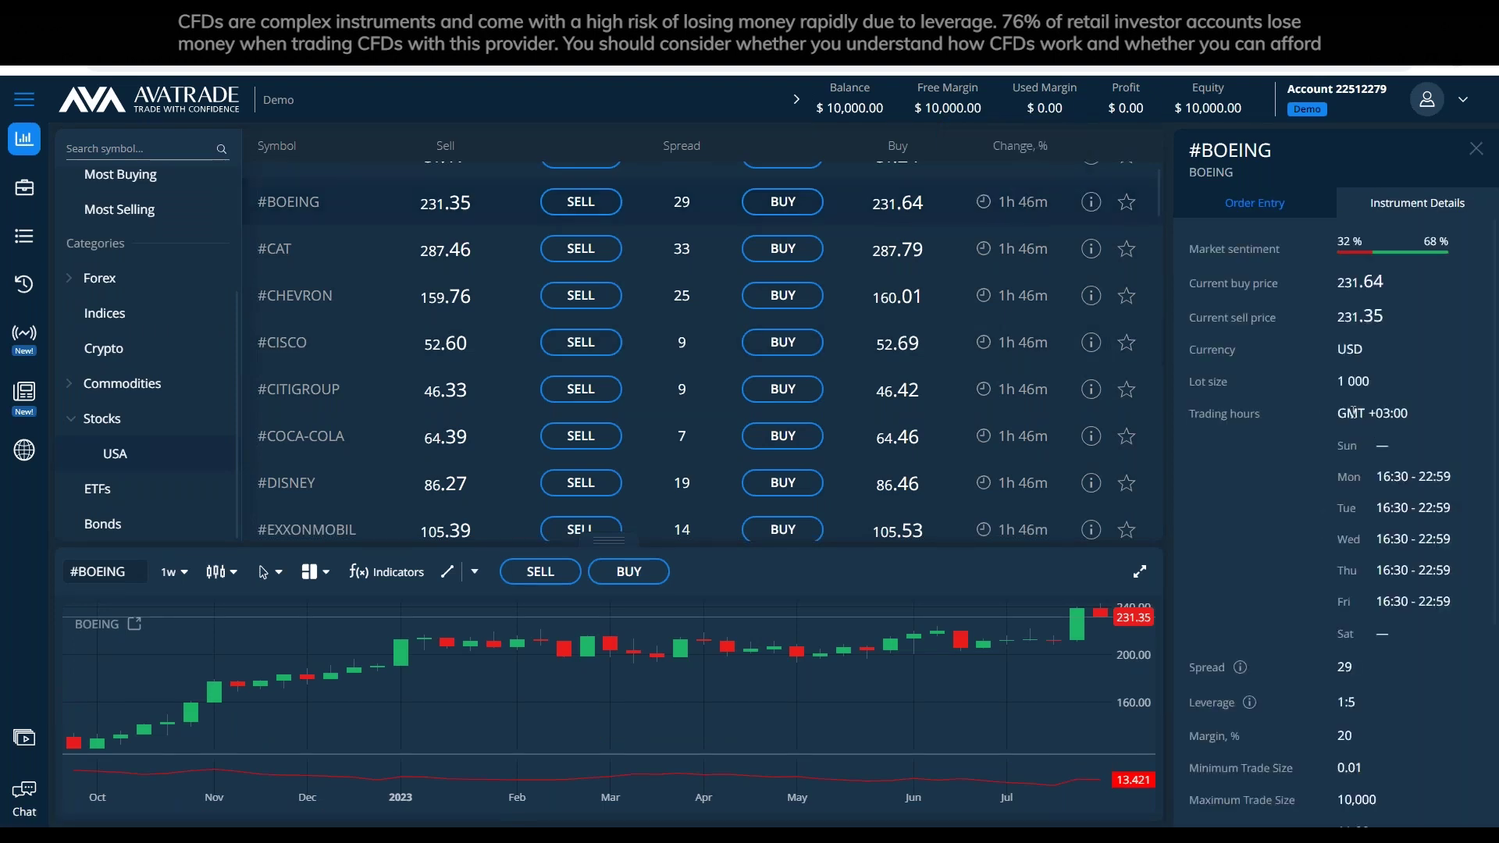
scroll(1319, 501, "down", 4)
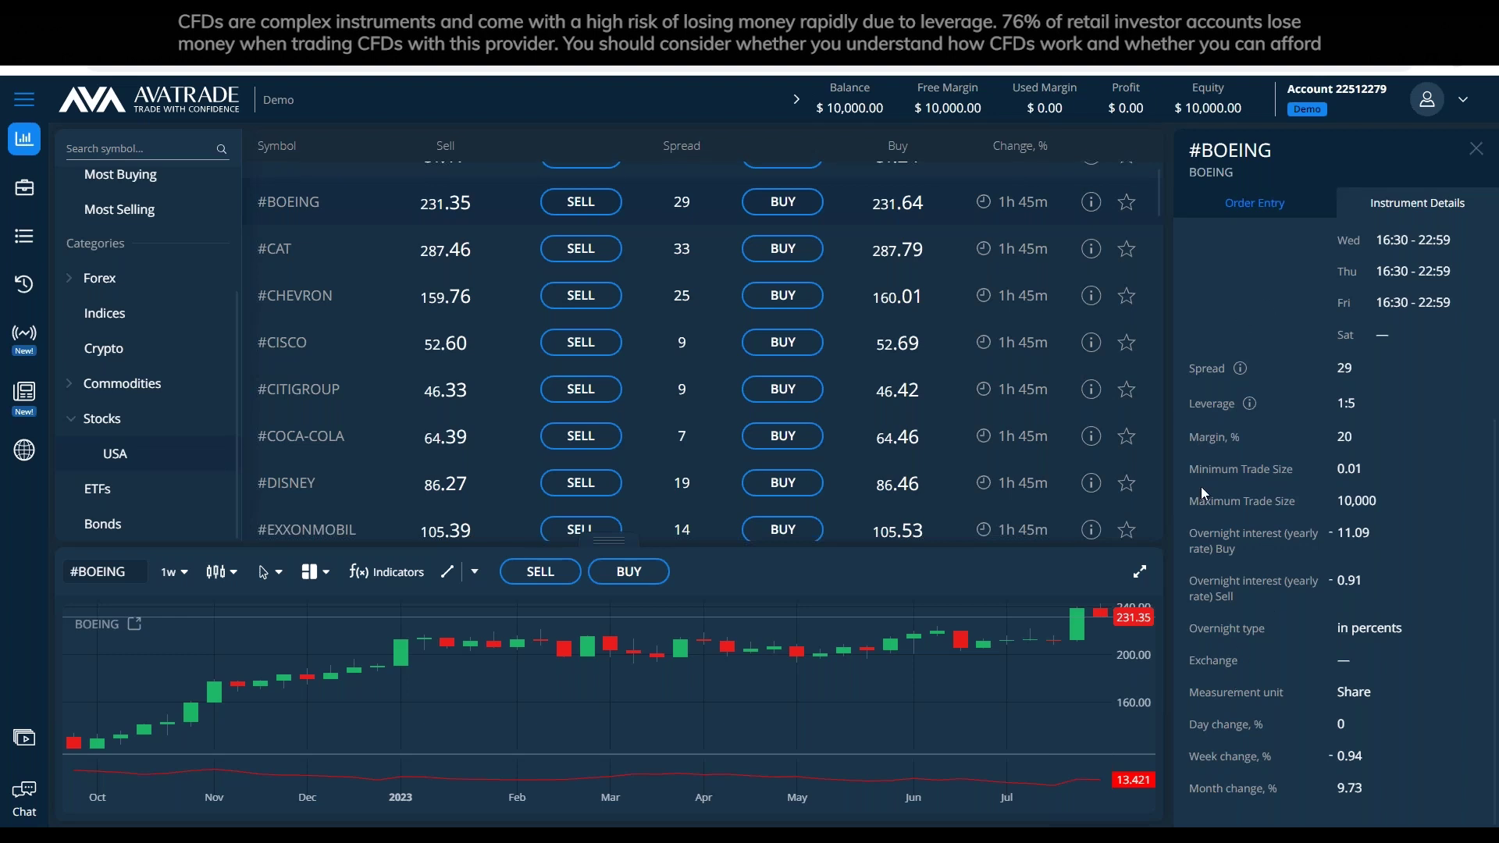
left_click(1142, 573)
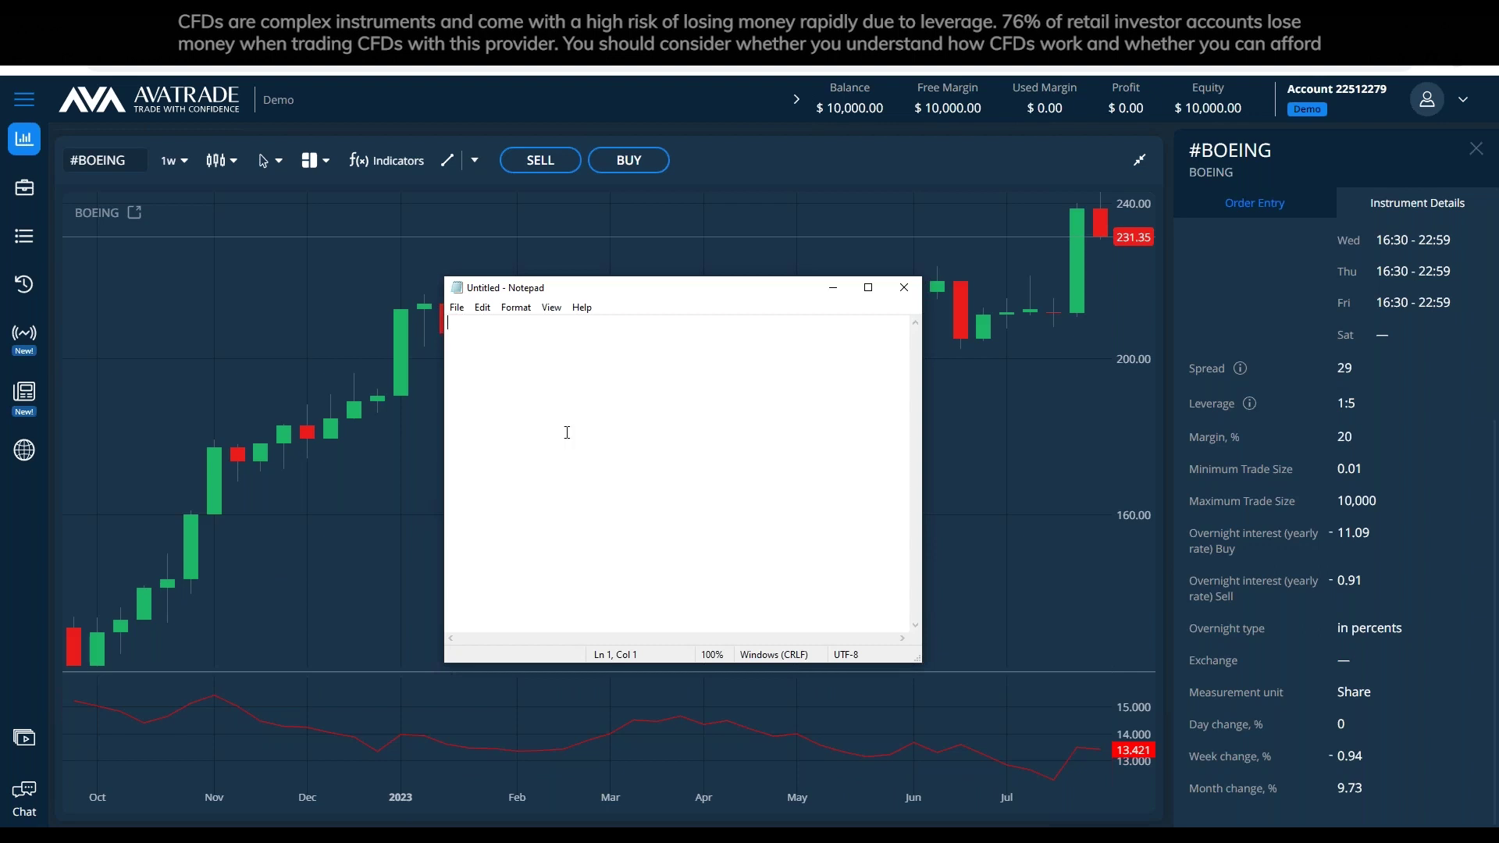
Copy the long-term buying question from the slide into Notepad under a 'BOEING:' heading.
key("alt+Tab")
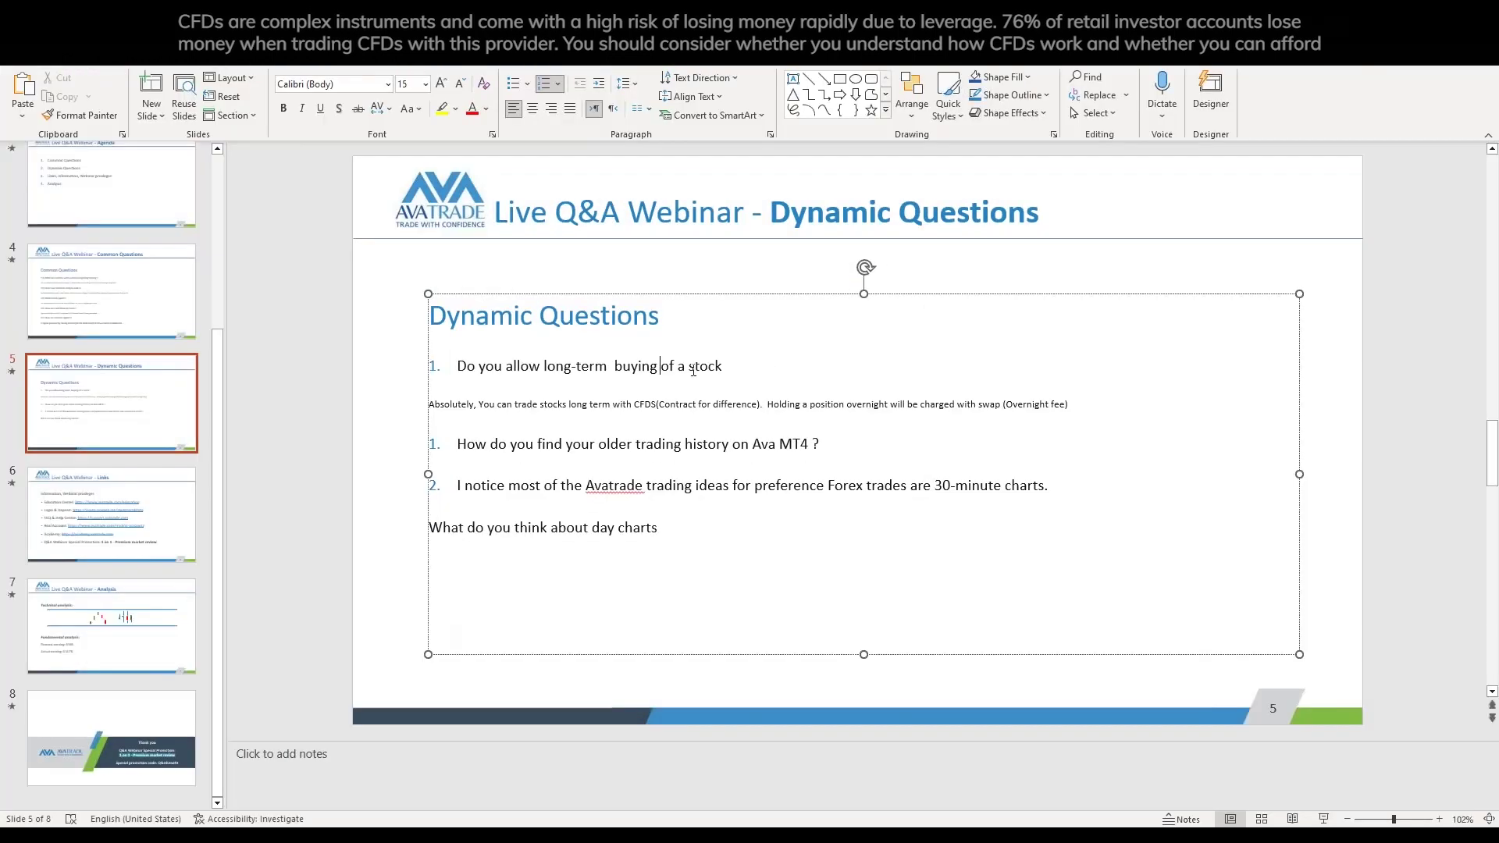
key("shift+Home")
key("ctrl+c")
key("alt+Tab")
key("ctrl+v")
key("Return")
type("BOE")
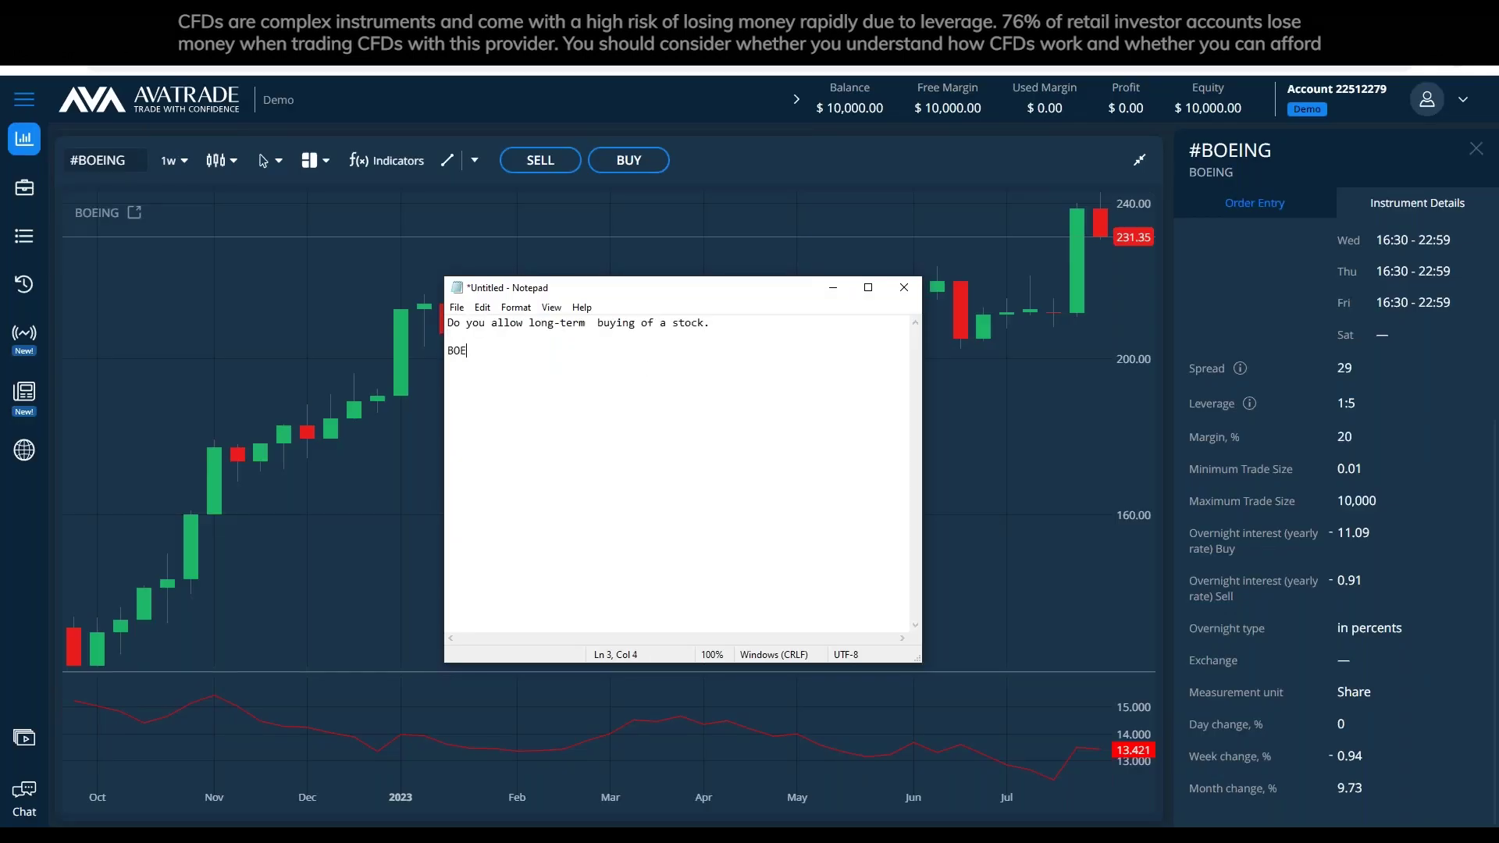
type("ING:")
key("Return")
key("Return")
Write the Boeing position value in the notes: $231 × 100 = 23100.
type("231.")
type(" x 100")
key("BackSpace")
left_click(468, 379)
type("$")
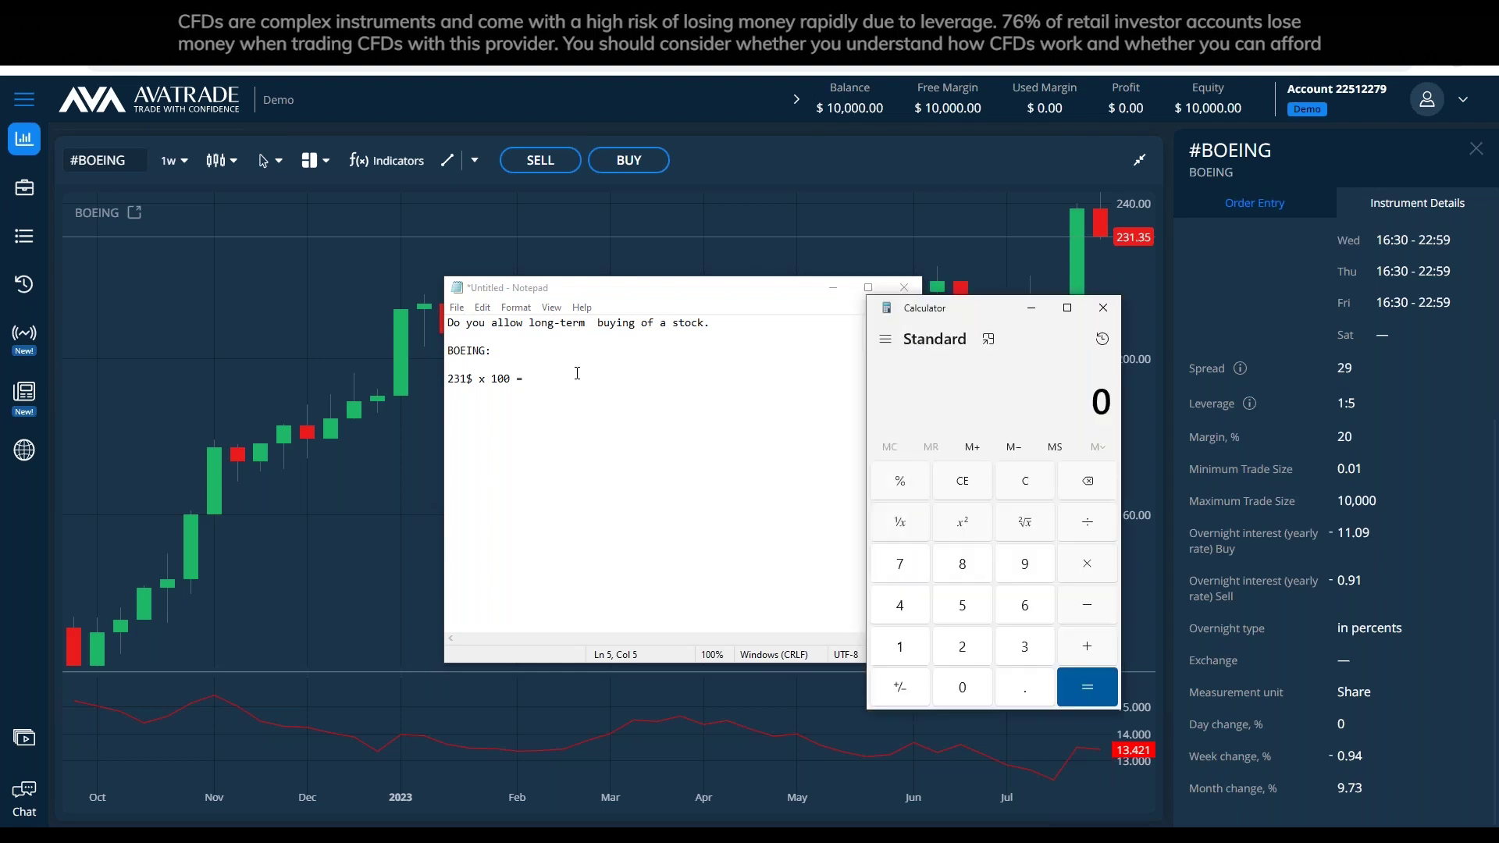
type("231*100")
key("Return")
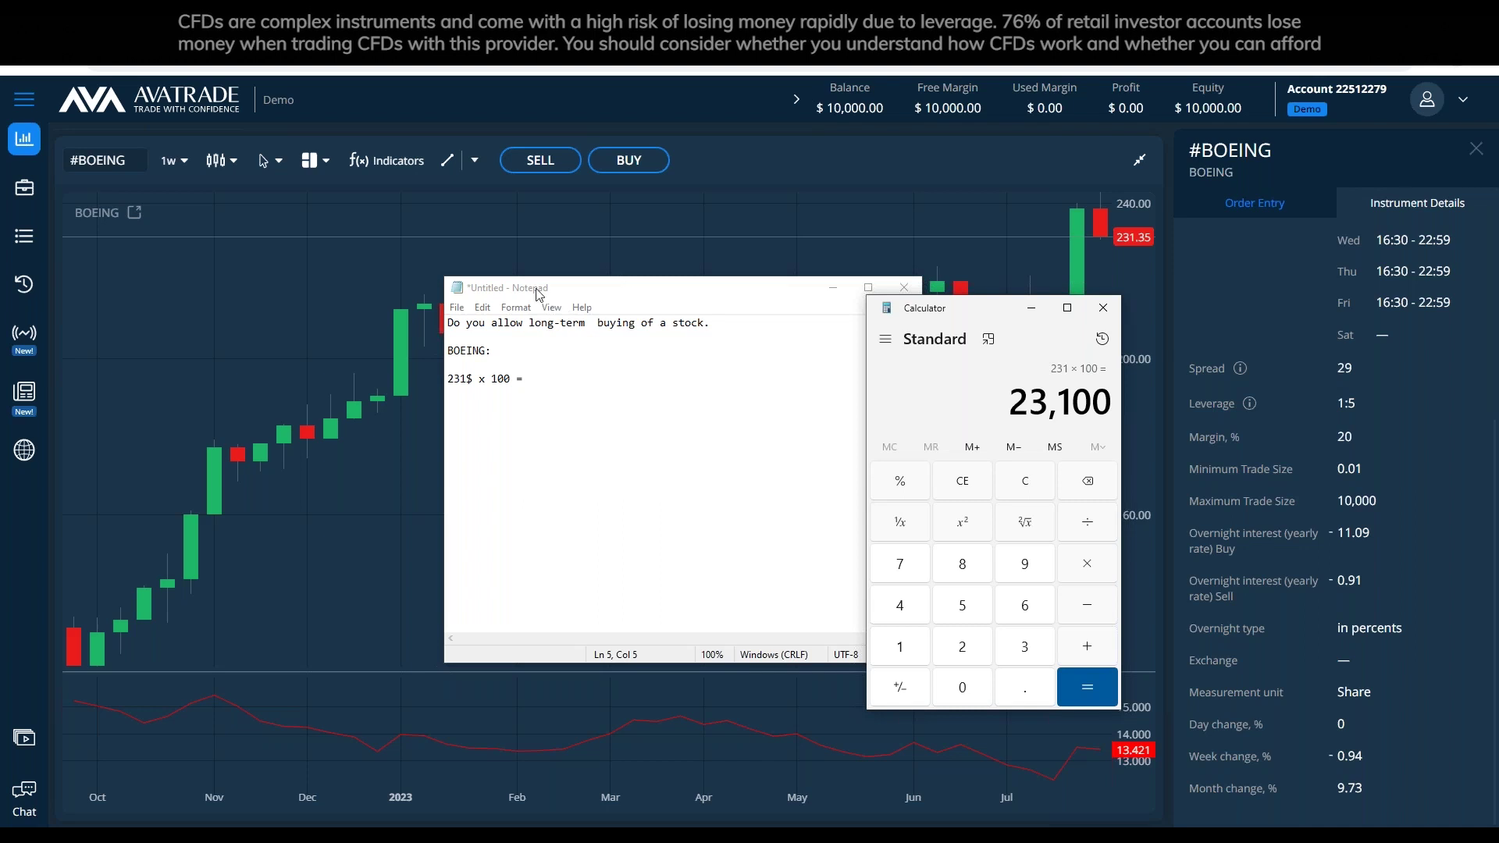
left_click_drag(577, 287, 412, 284)
left_click(433, 379)
type("231")
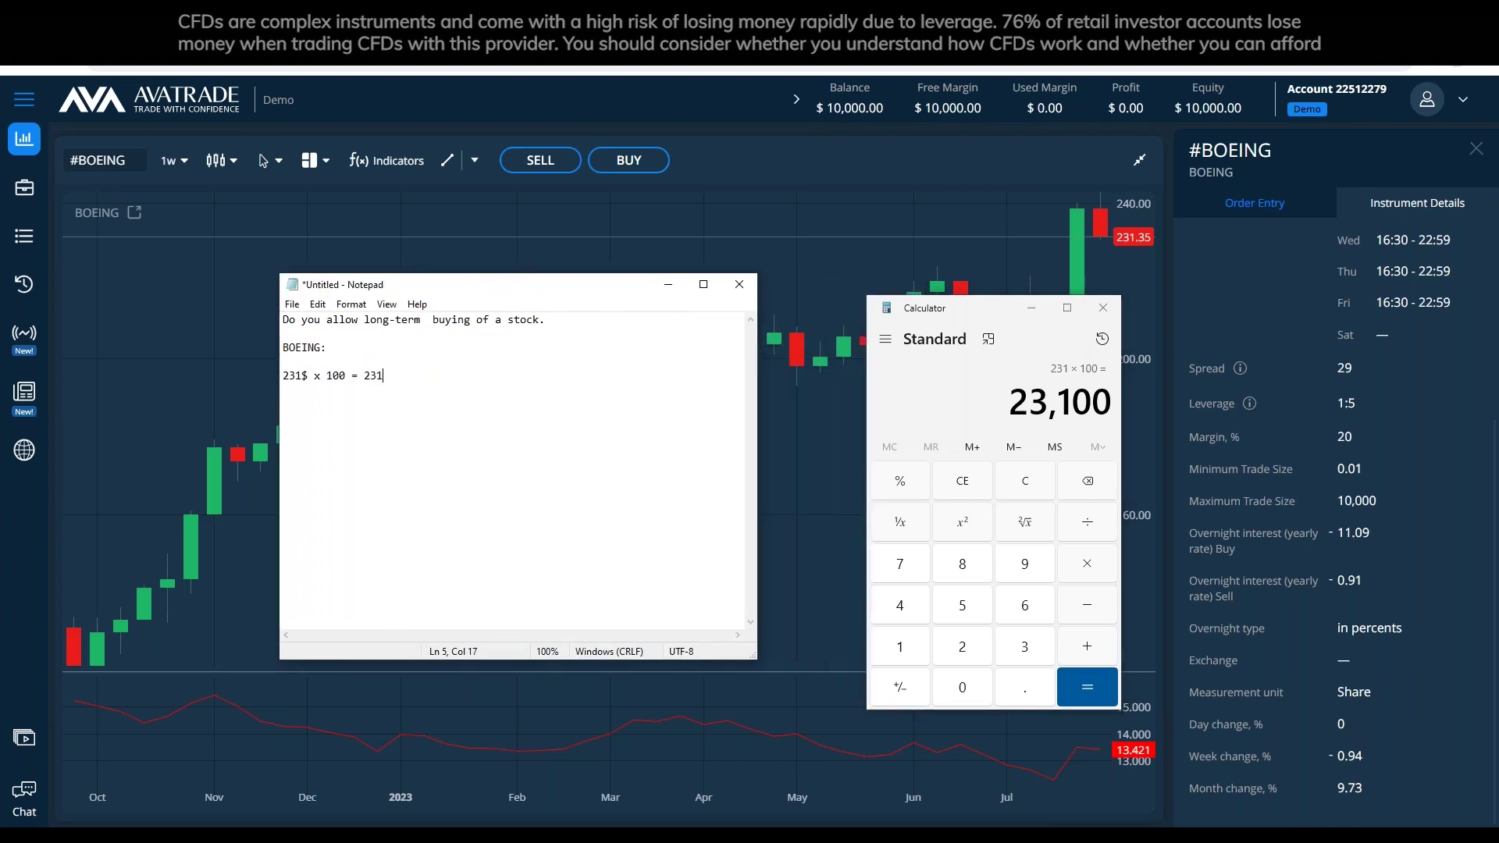
type("00,")
left_click(482, 363)
Compute 23100 × 0.91% = 210.21 in Calculator, then close Calculator and the #BOEING details panel.
left_click(1015, 425)
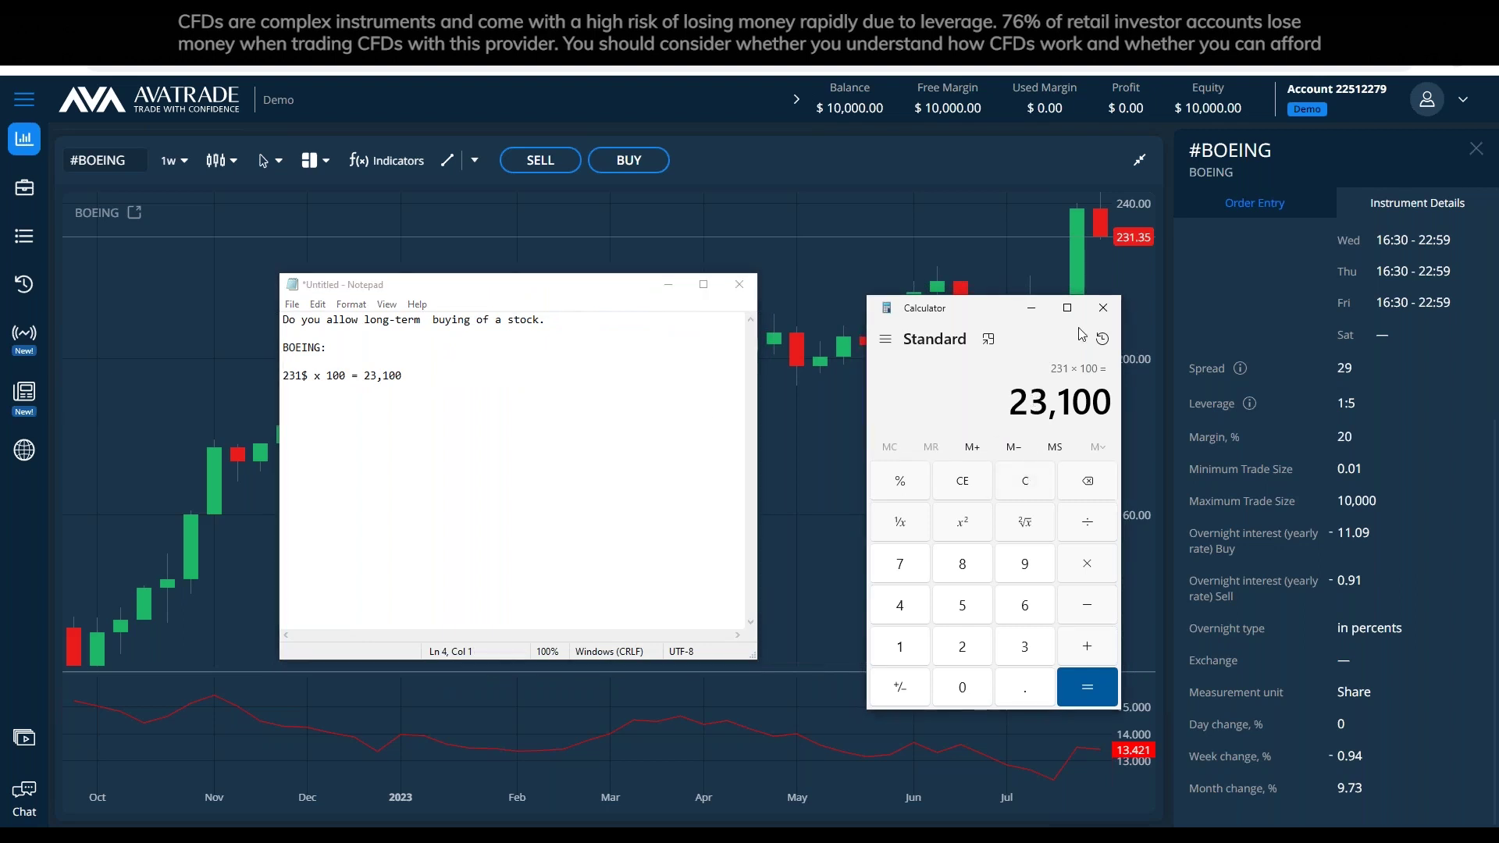
left_click(1025, 483)
type("23100*0.91%")
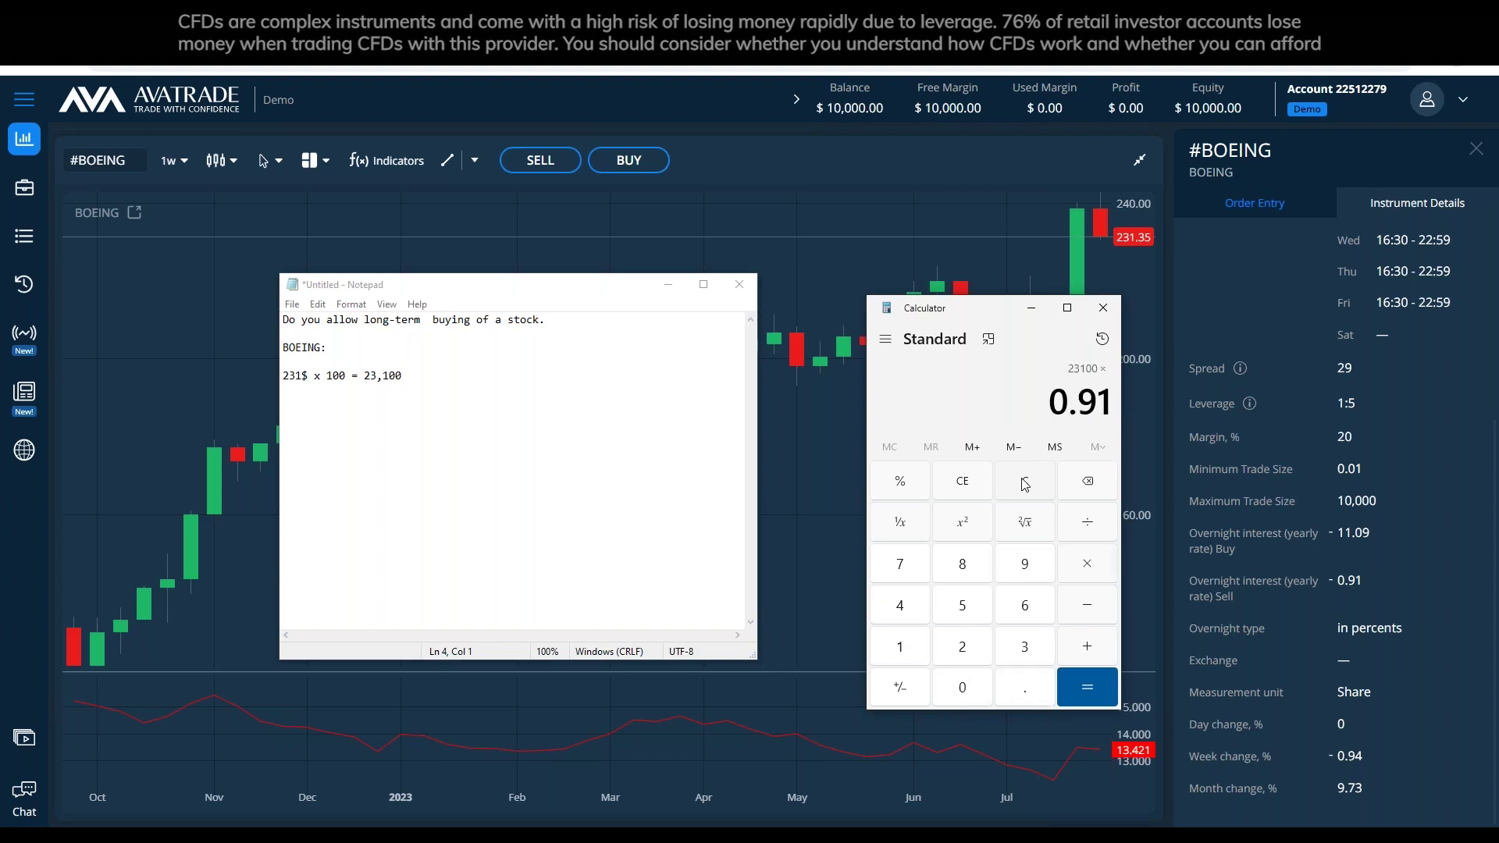
key("Return")
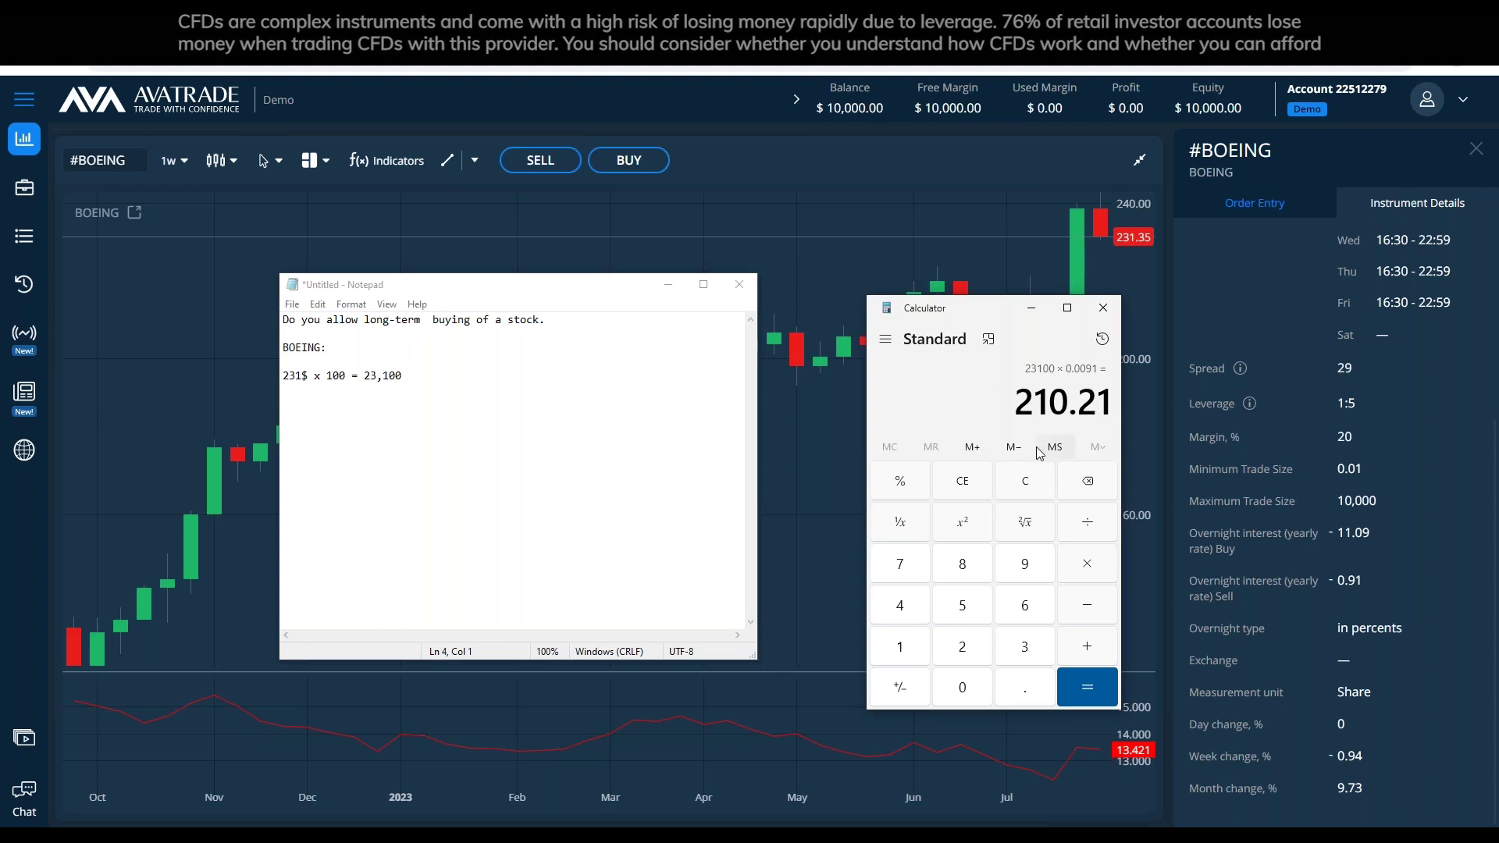
left_click_drag(1070, 406, 1007, 400)
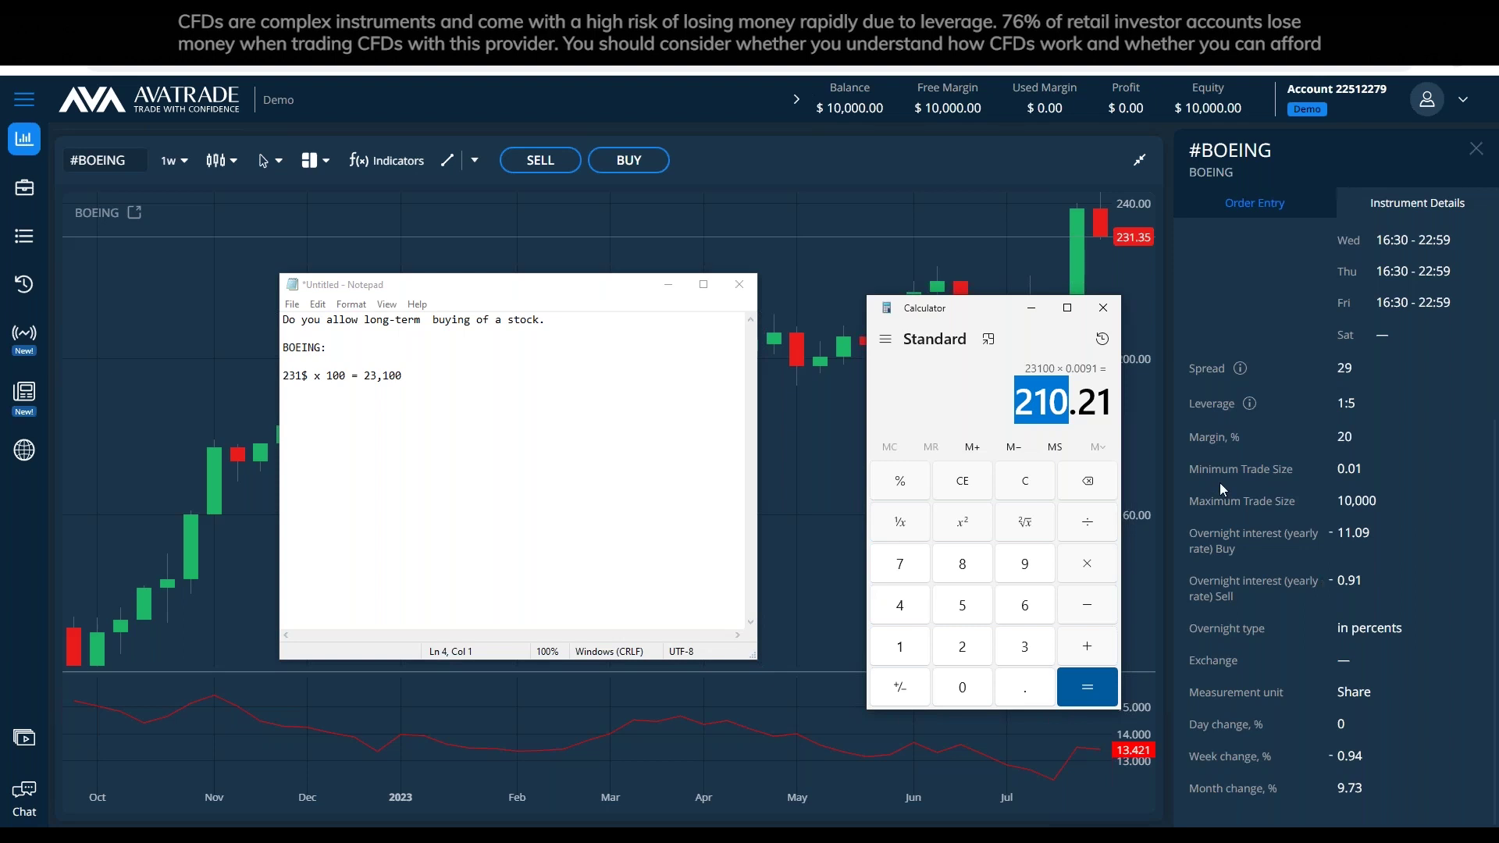
left_click(1104, 308)
left_click(1484, 152)
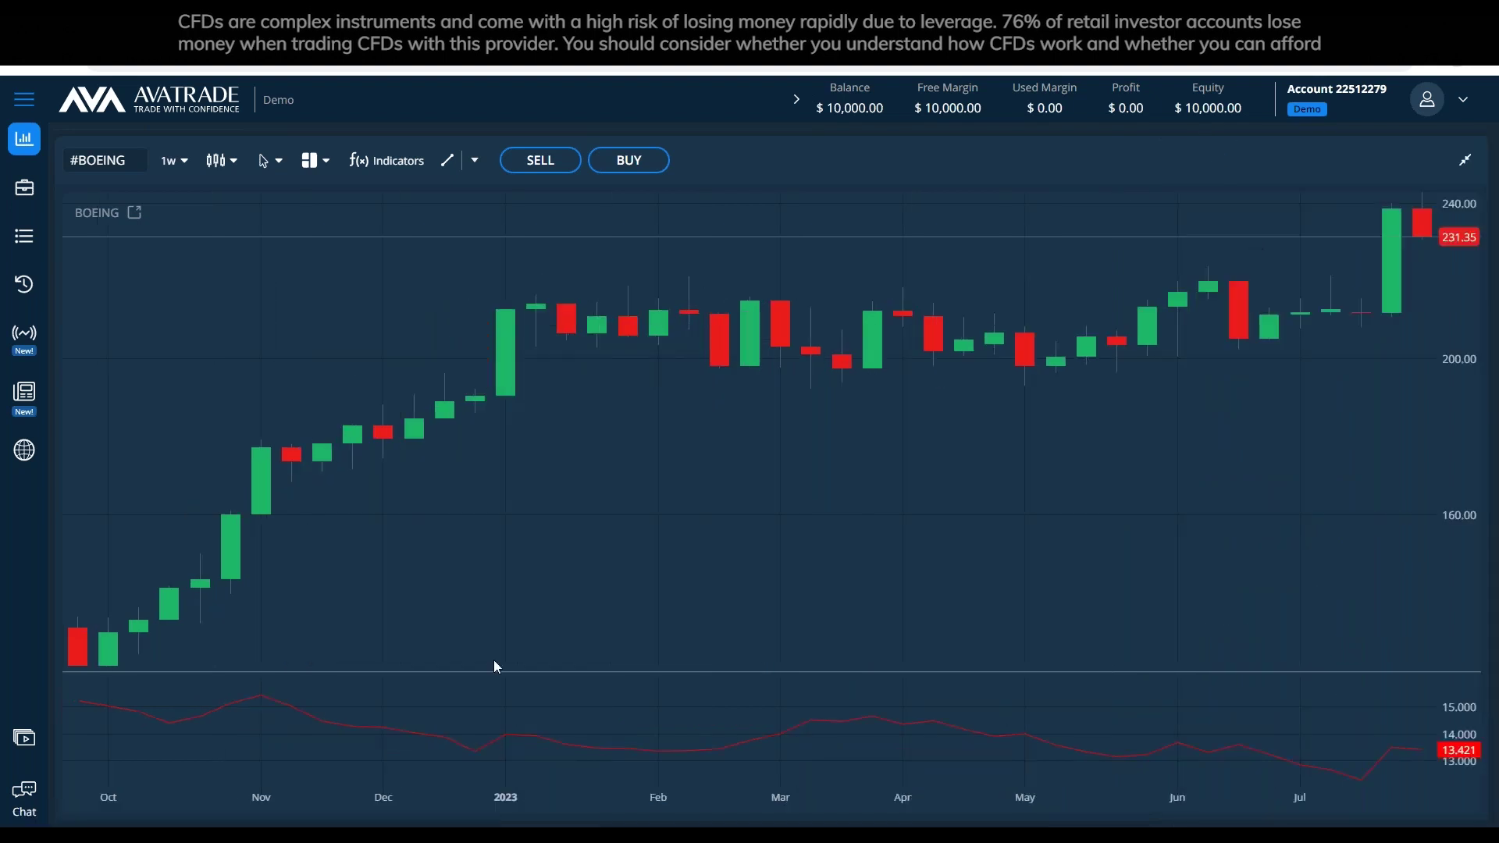
Delete the double space before 'buying' in the first question and place the caret after the MT4 question.
key("alt+Tab")
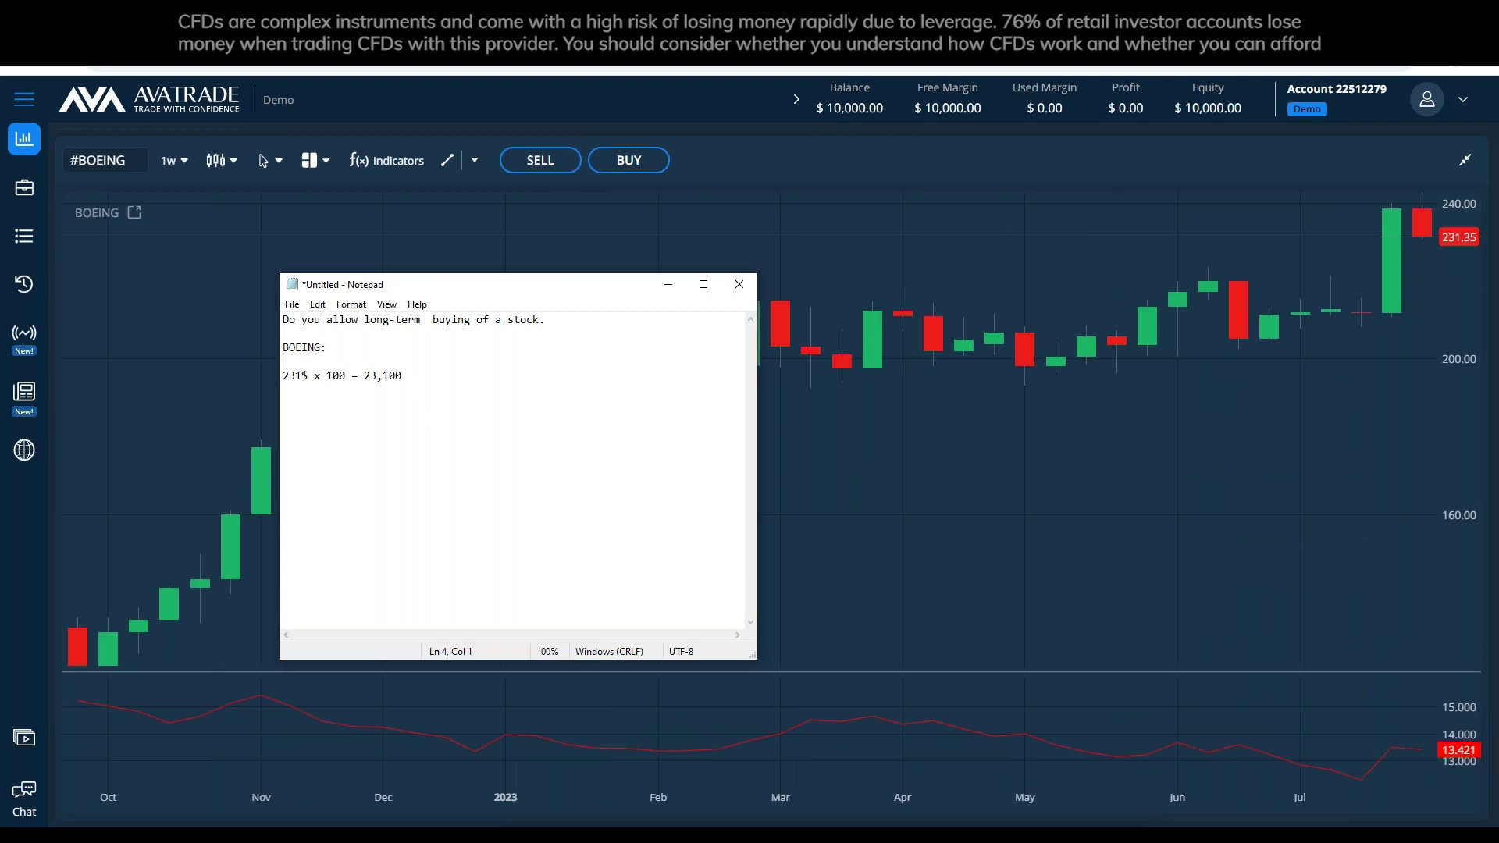
key("alt+Tab")
left_click(593, 414)
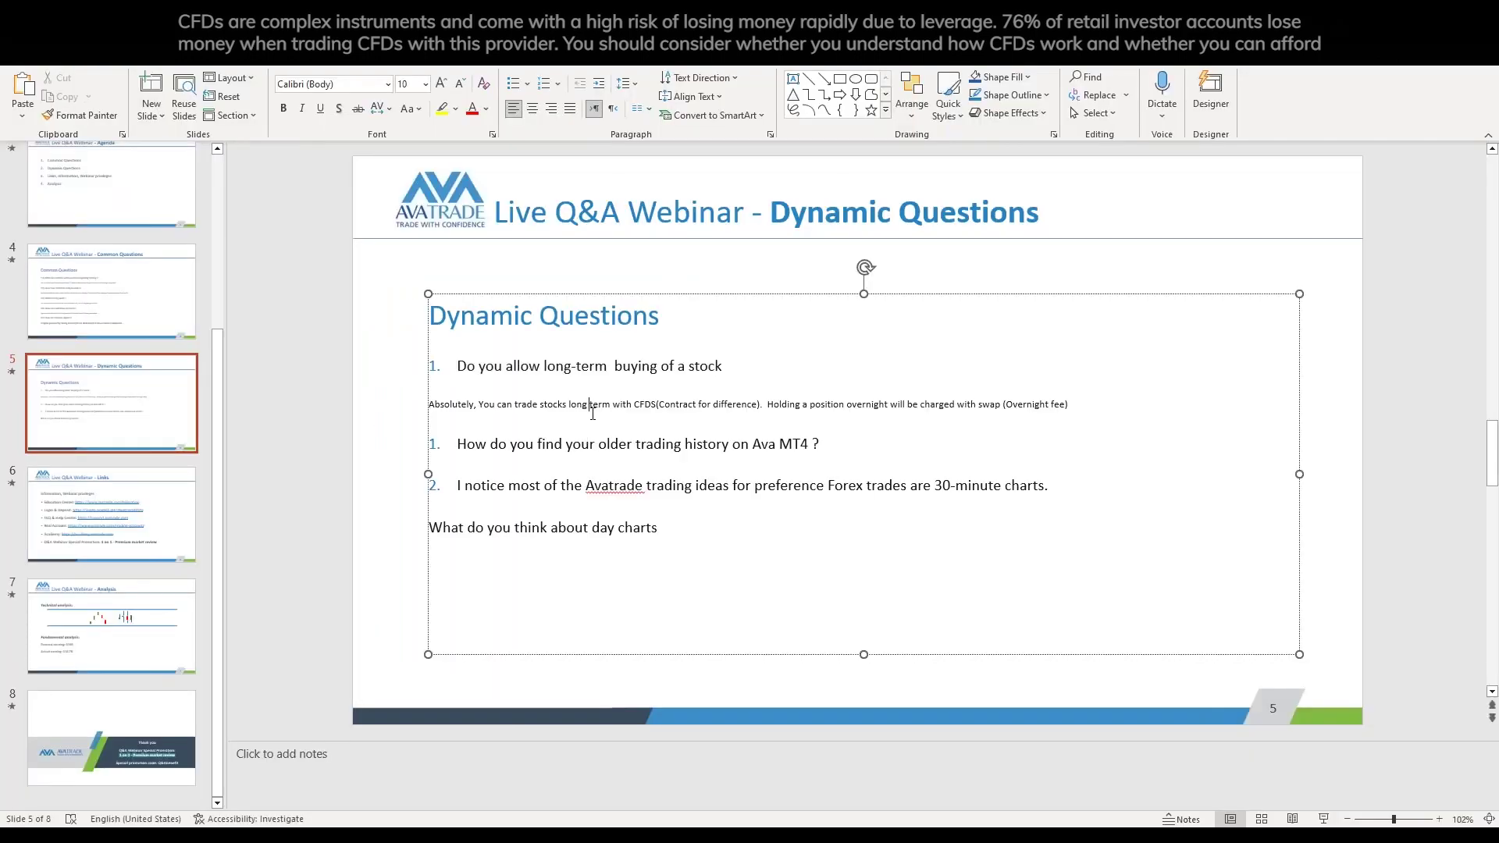
left_click(614, 366)
key("BackSpace")
left_click(774, 420)
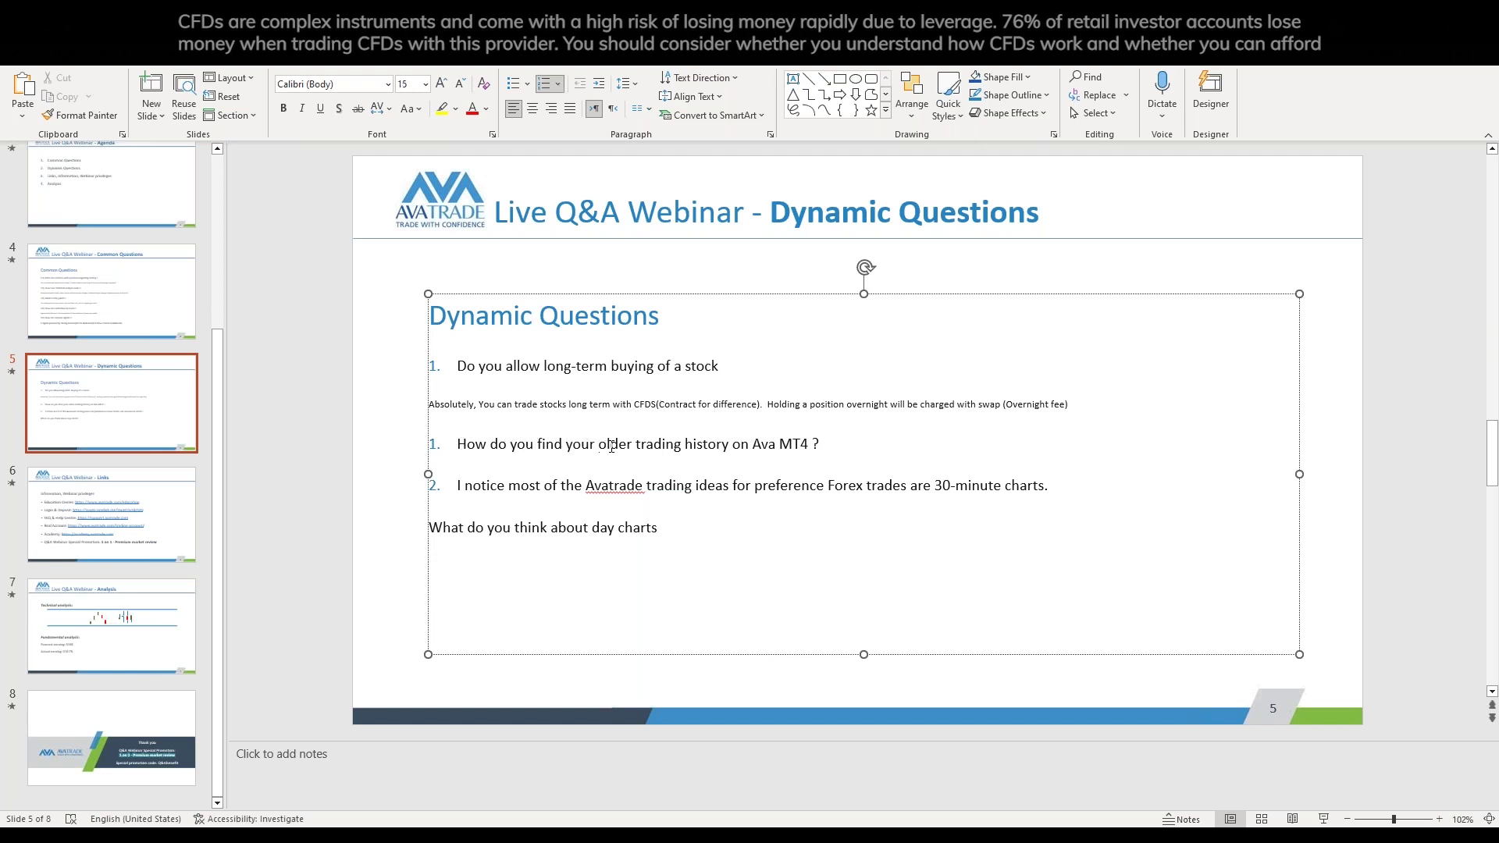
left_click(896, 452)
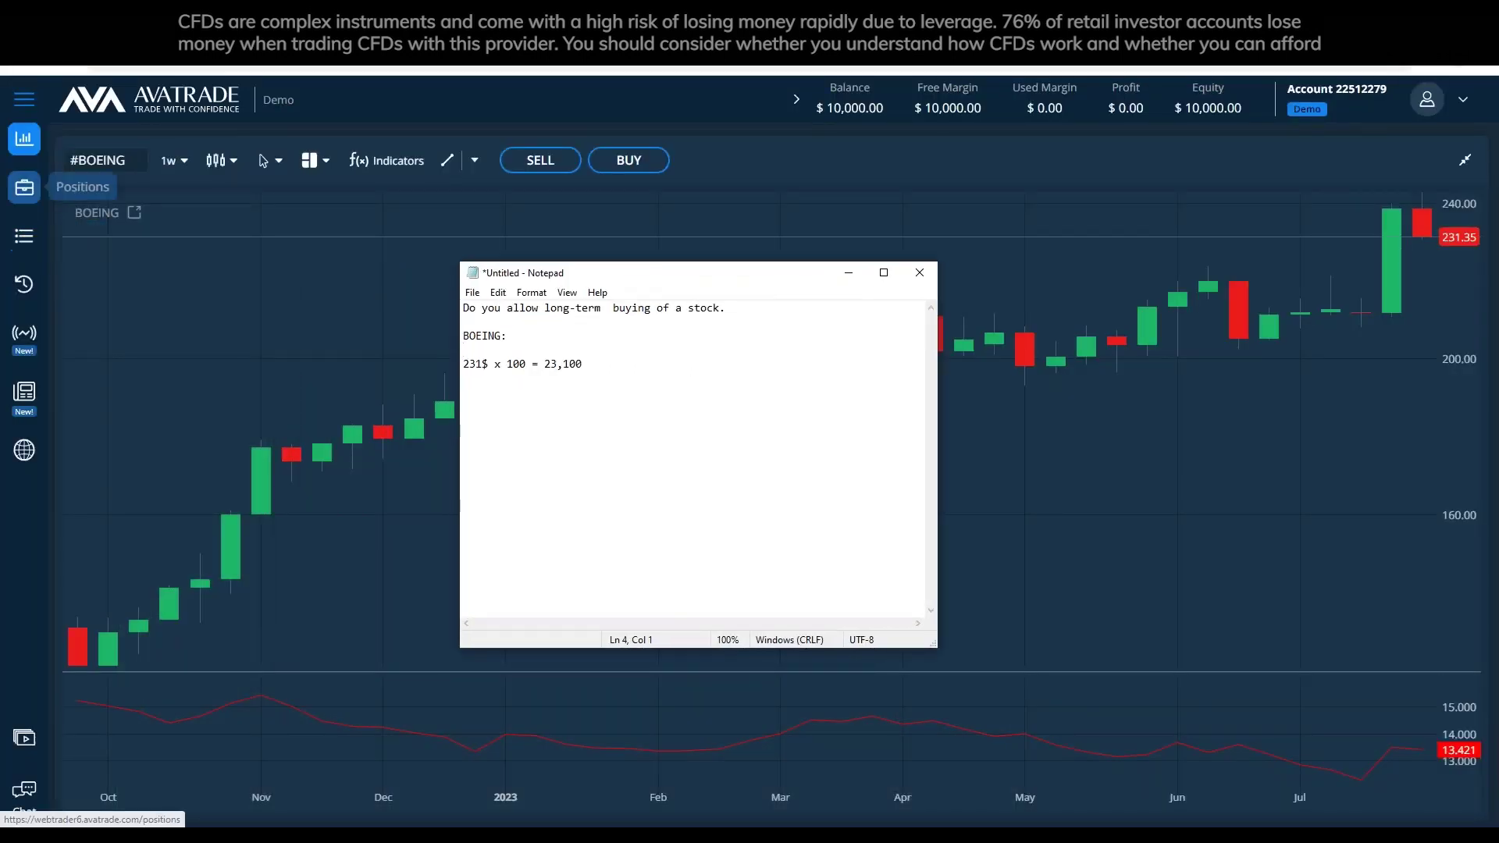
Open Trading History and filter it to This year (01/01/2023–03/08/2023), which shows no transactions.
left_click(36, 205)
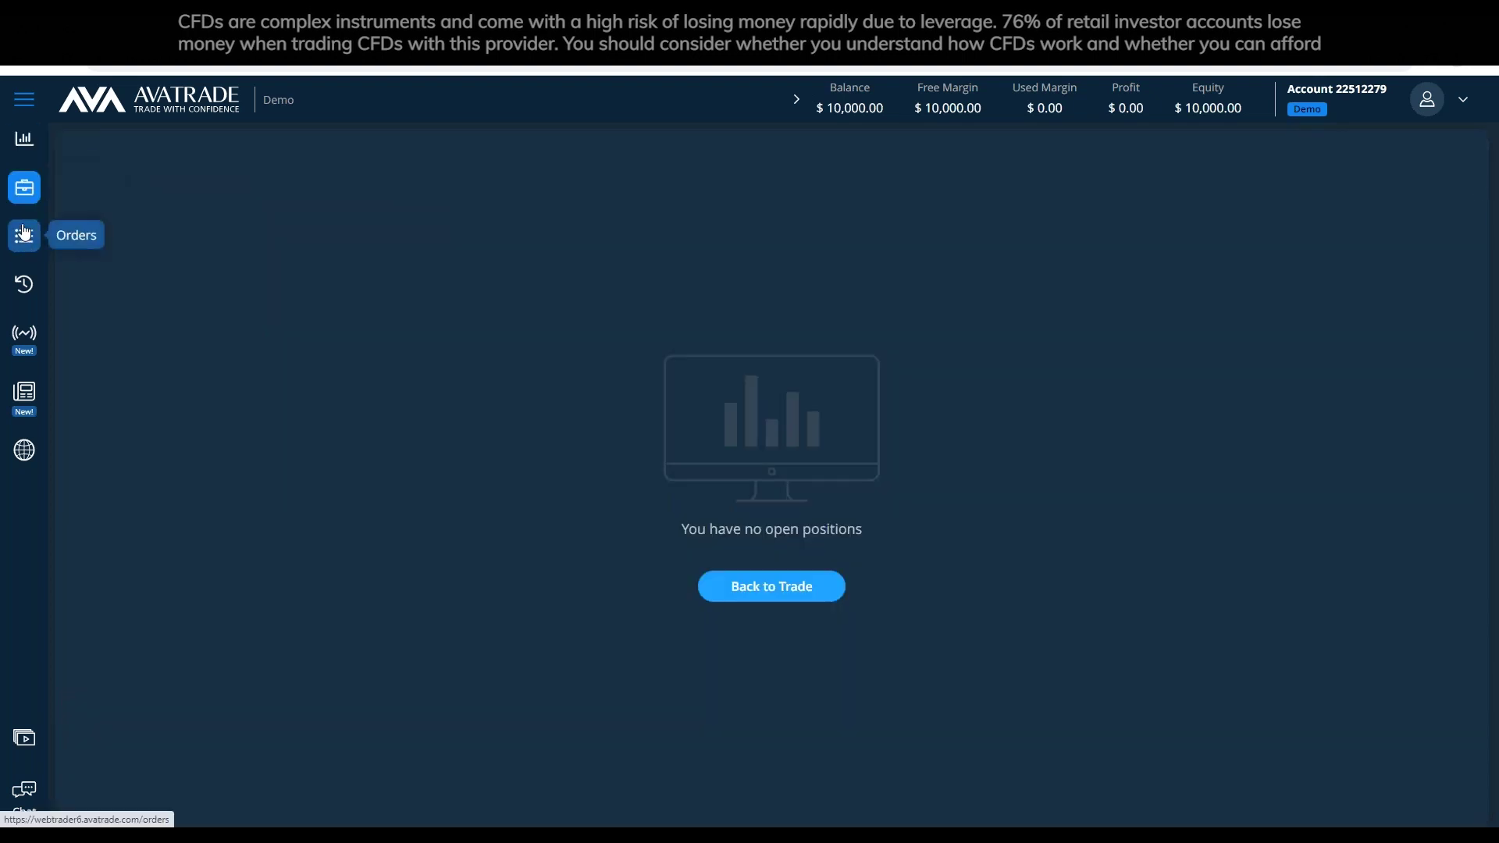
left_click(27, 103)
left_click(27, 97)
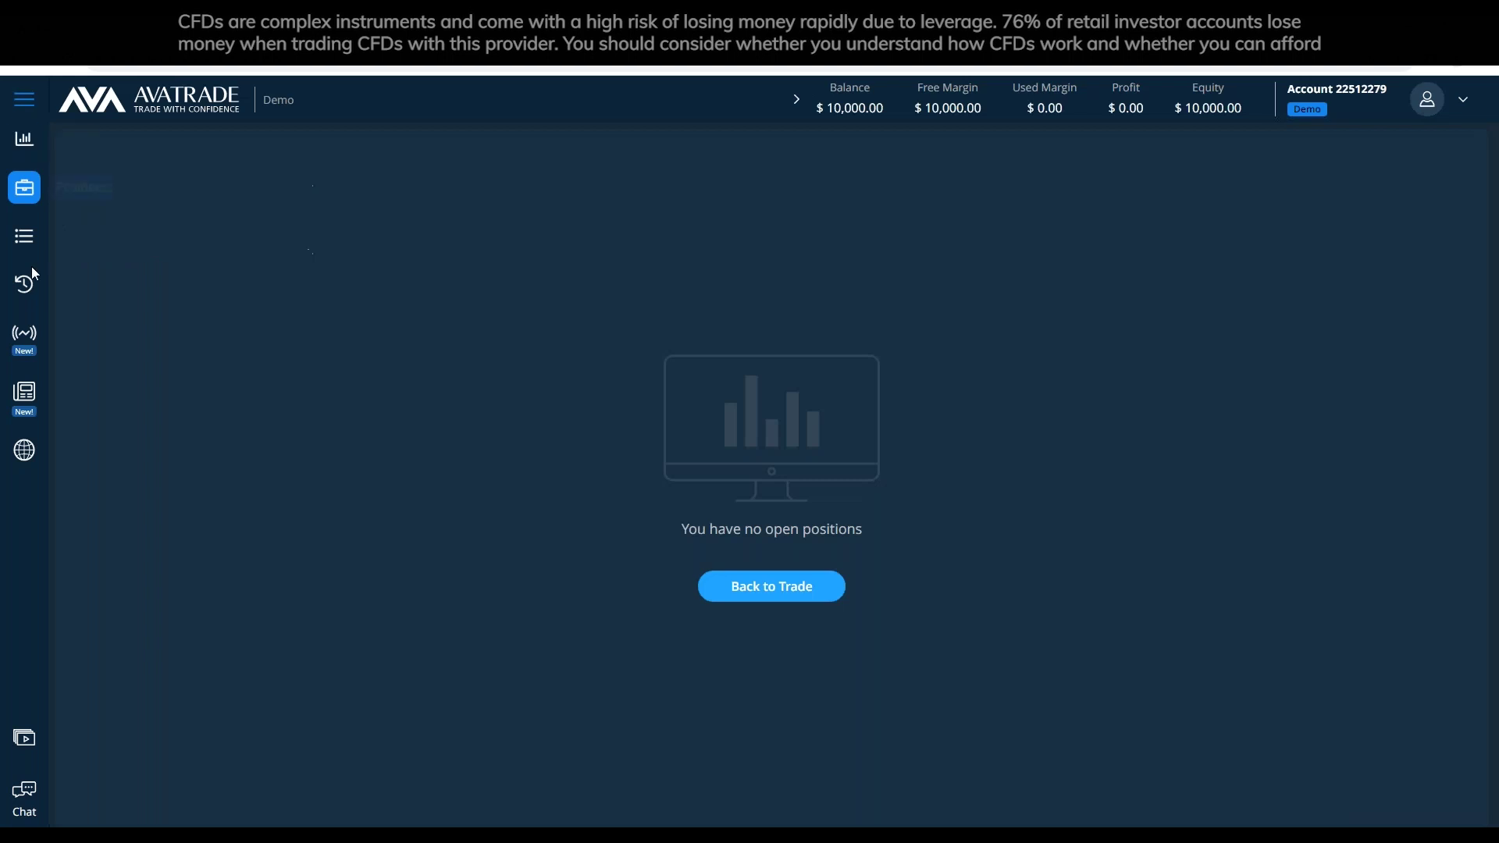
left_click(24, 283)
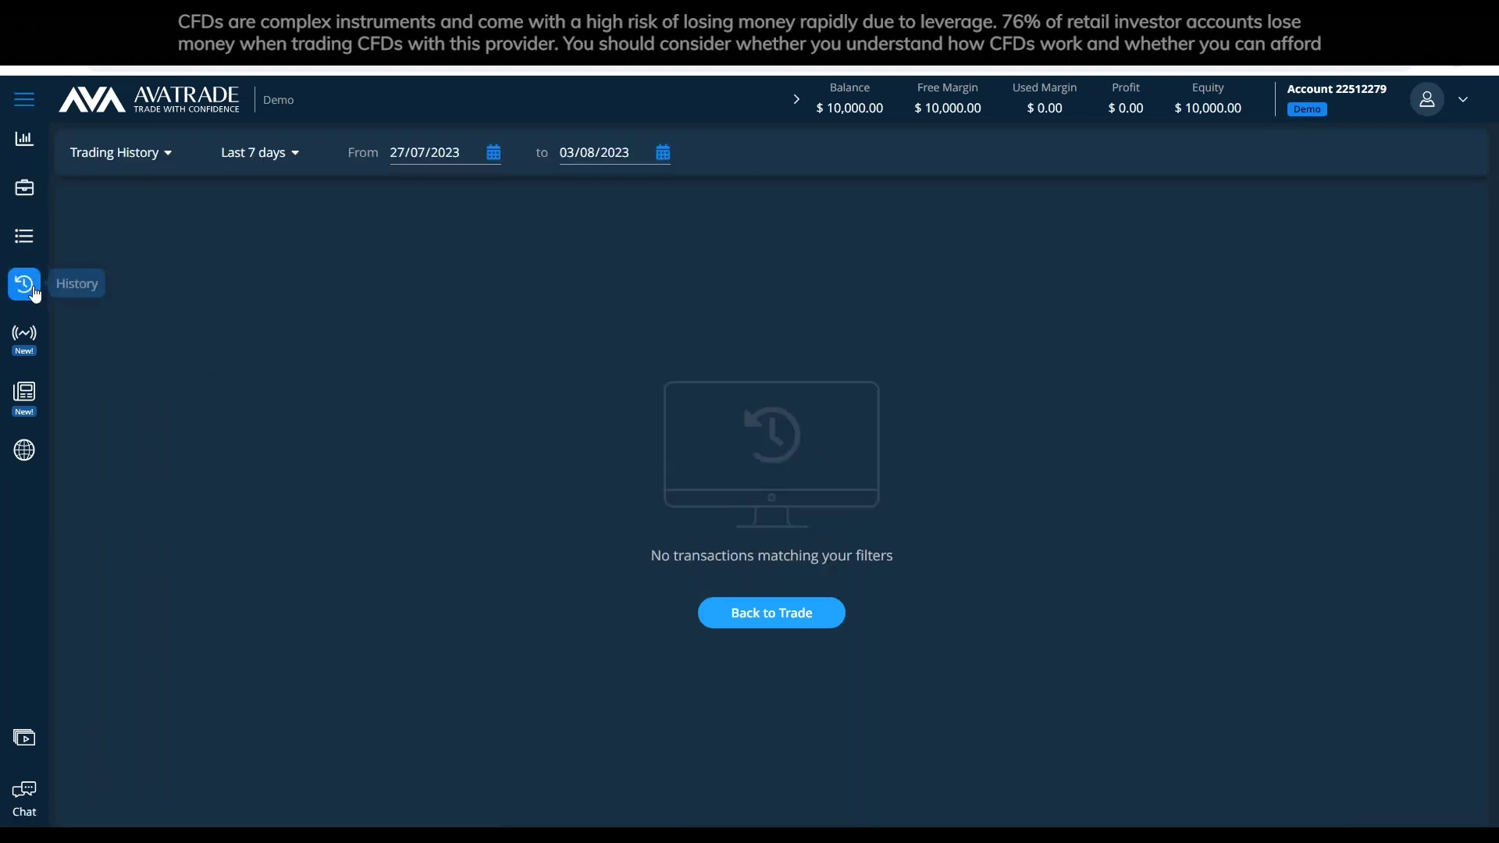
left_click(493, 152)
left_click(295, 340)
left_click(254, 154)
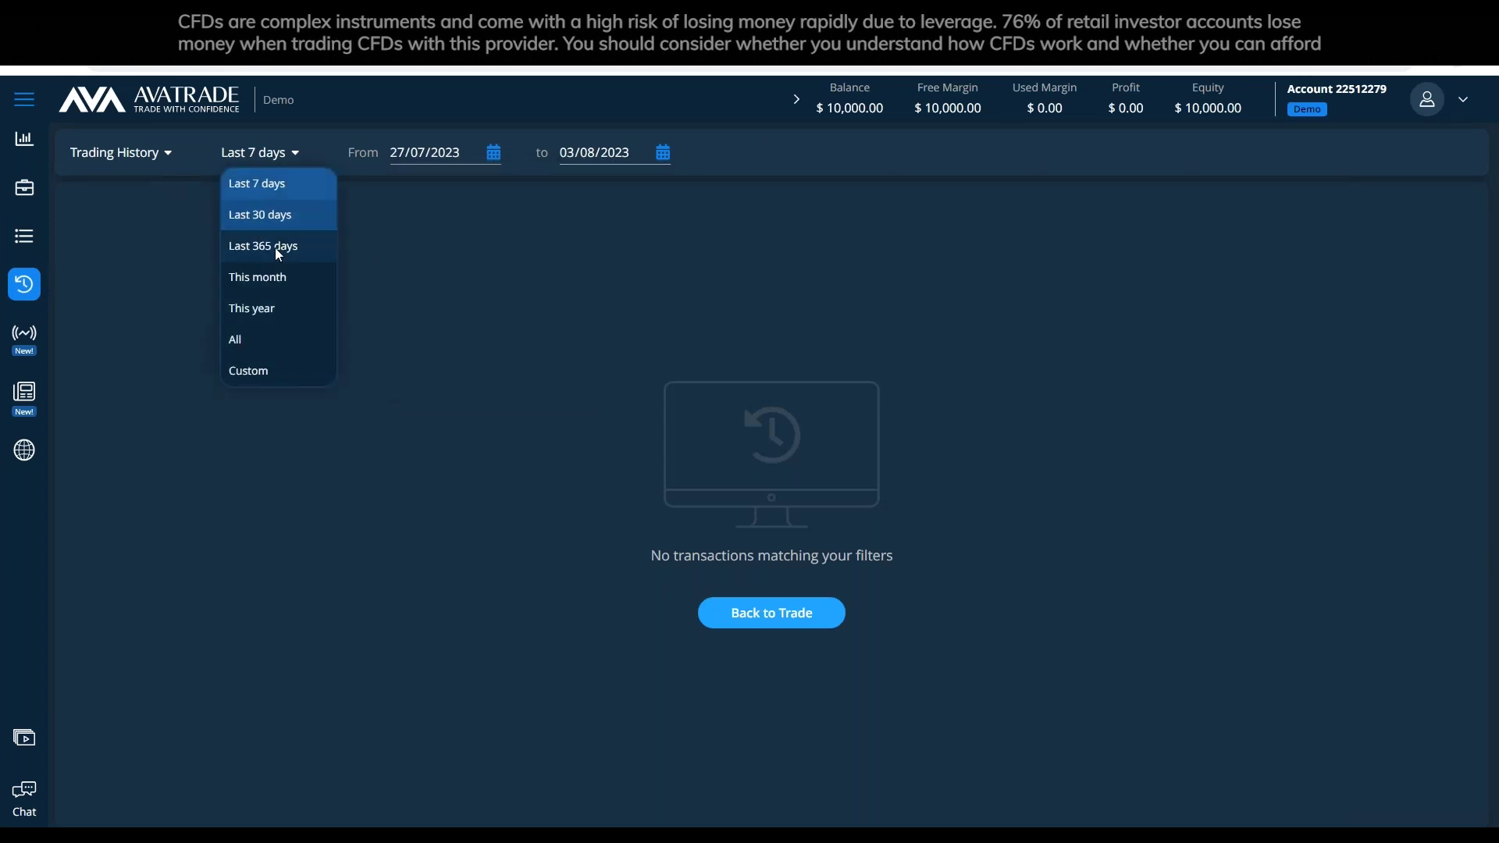
left_click(283, 306)
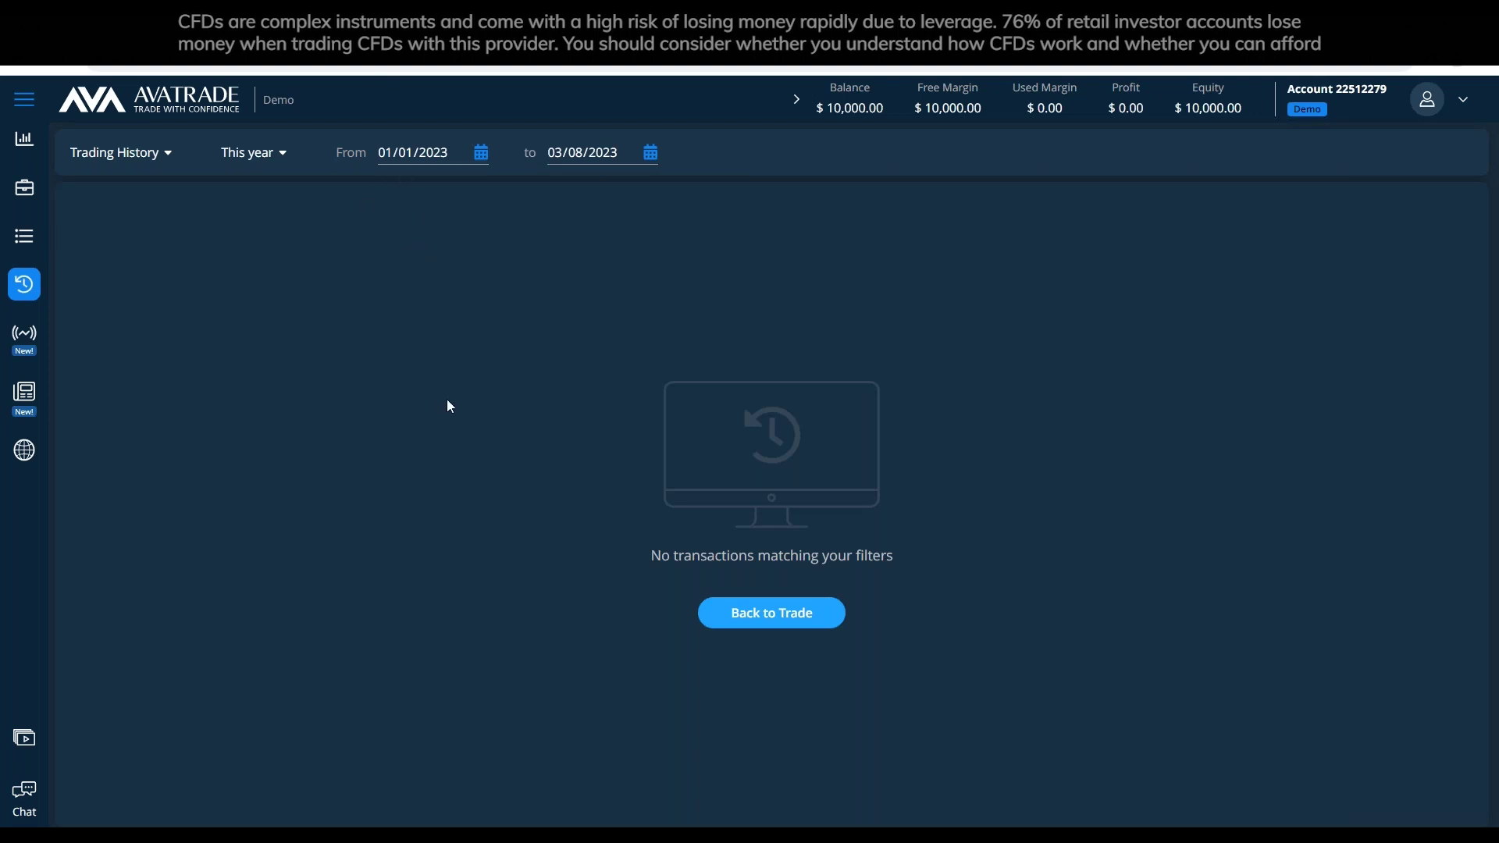
key("alt+Tab")
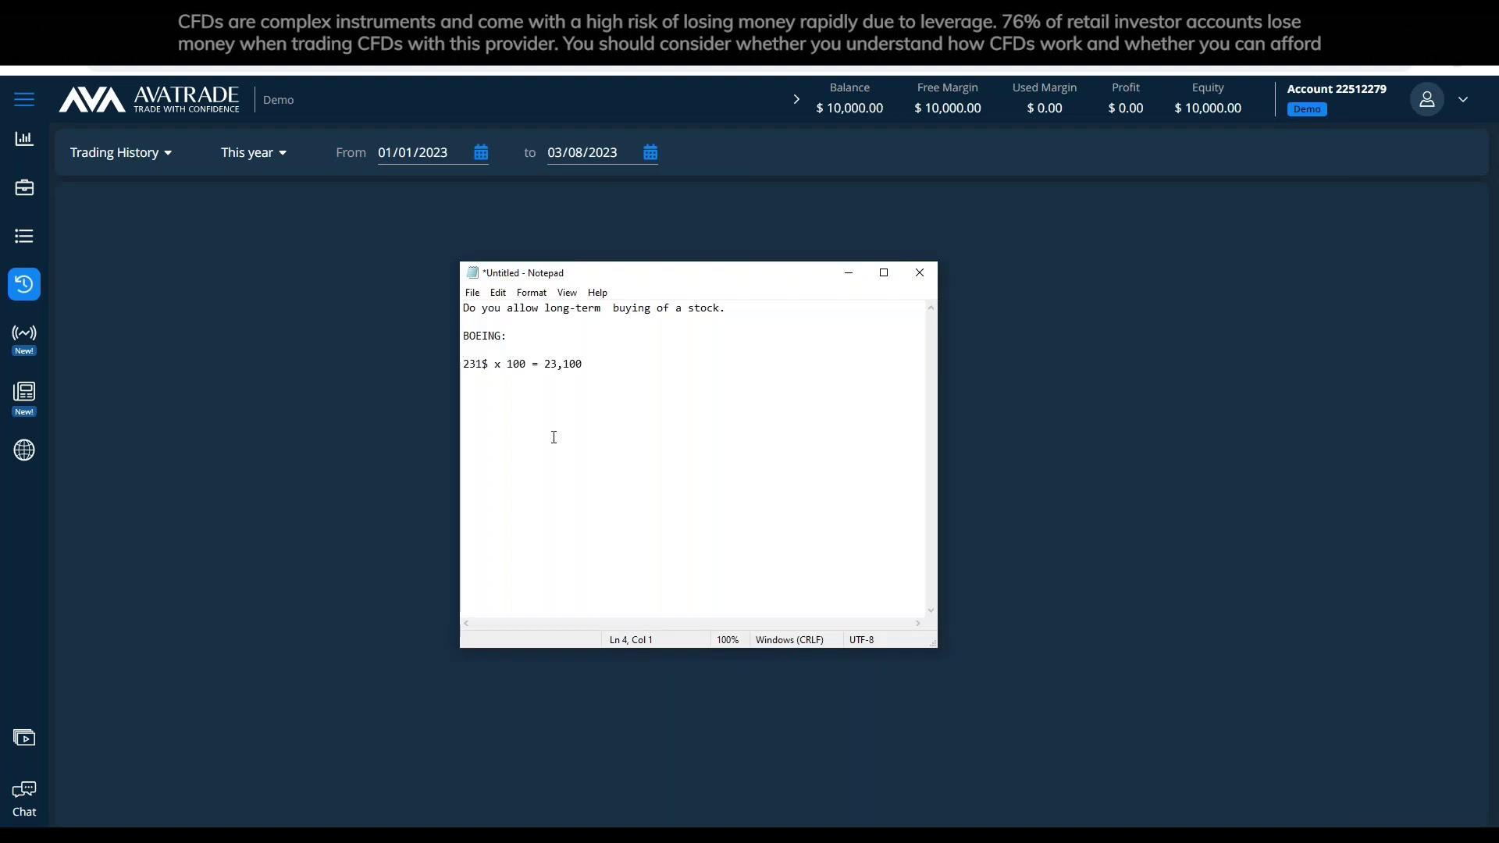
Under the MT4 question, type 'Filter the times that you wish to see the history / Ask senior account manager for the report'.
key("alt+Tab")
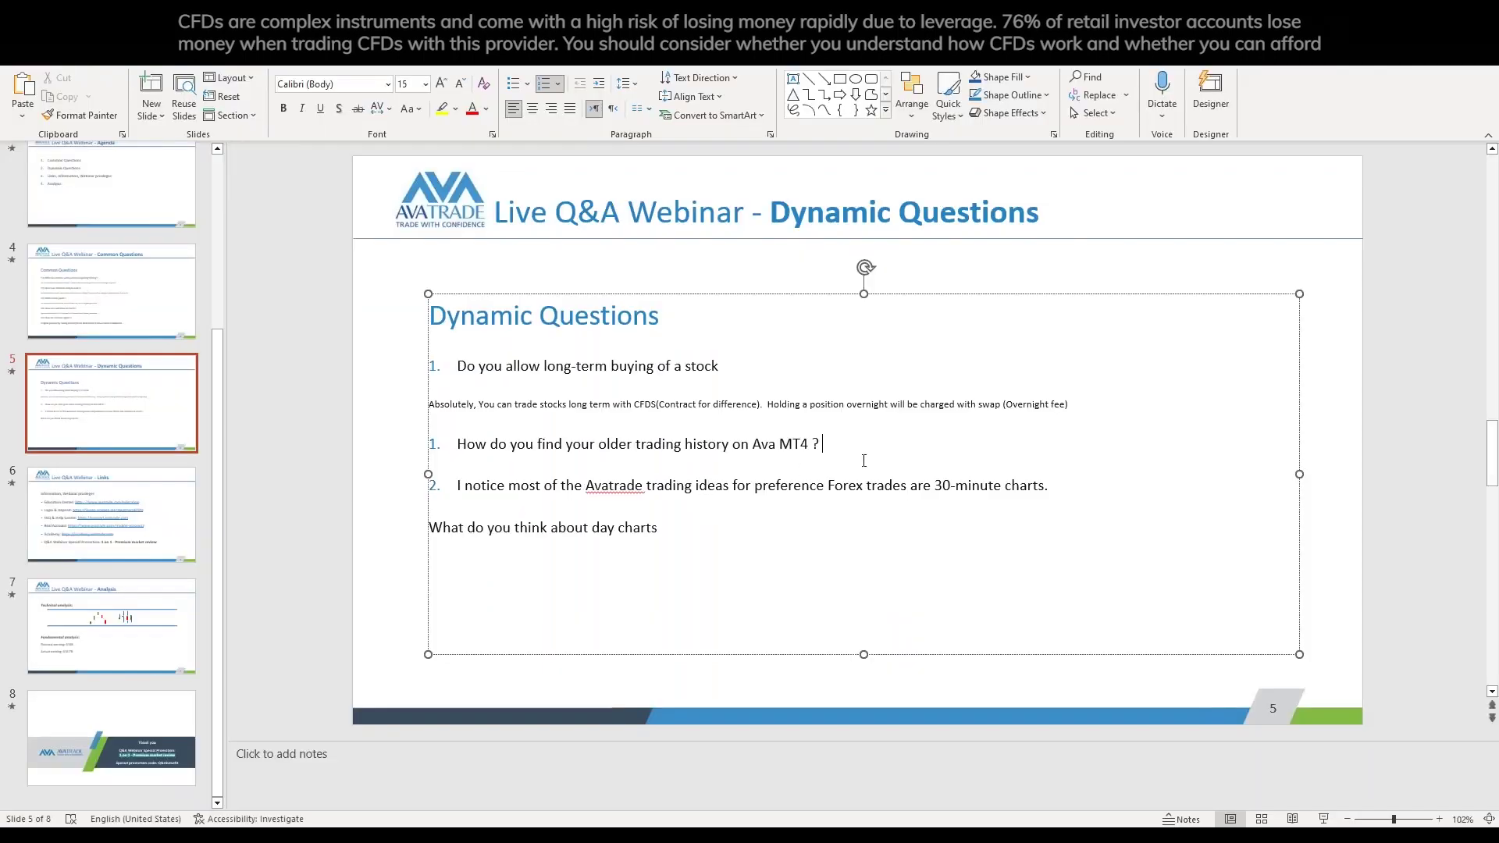
key("Return")
key("Return")
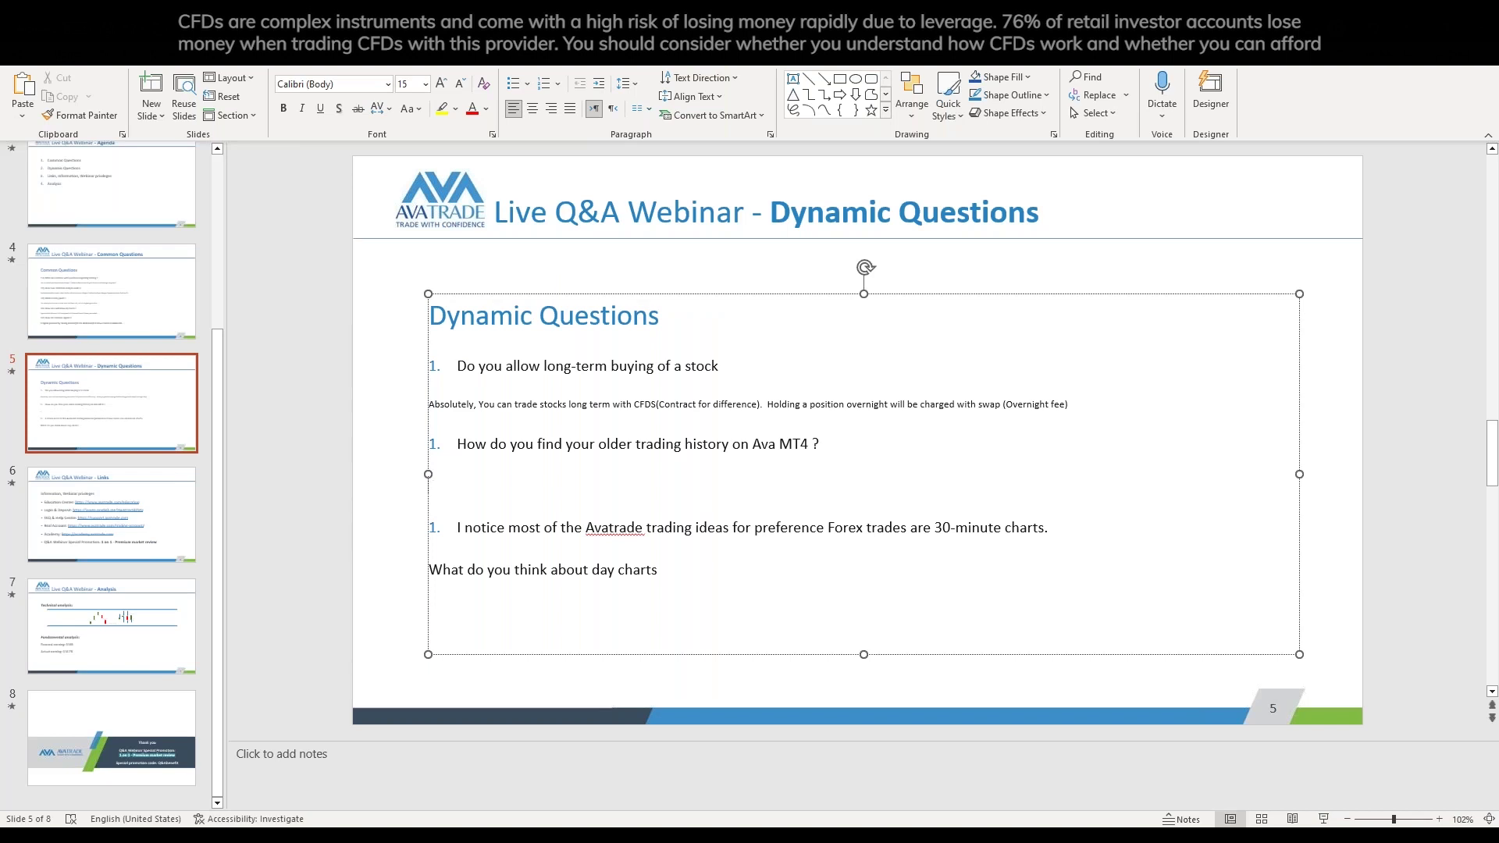
type("Filter the times that you wish to")
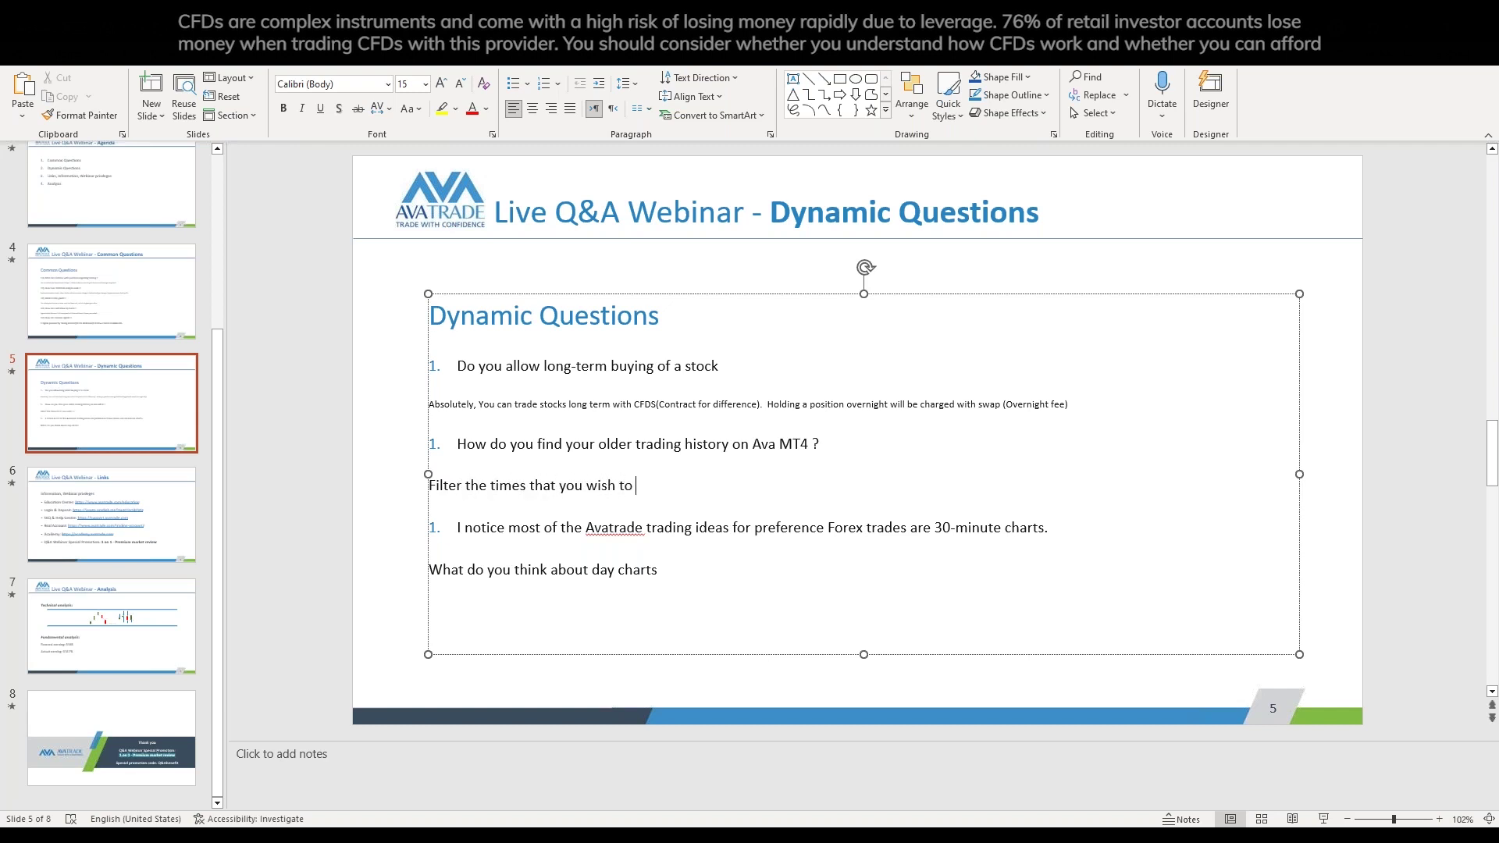
type(" see the history / Ask senior account manager t")
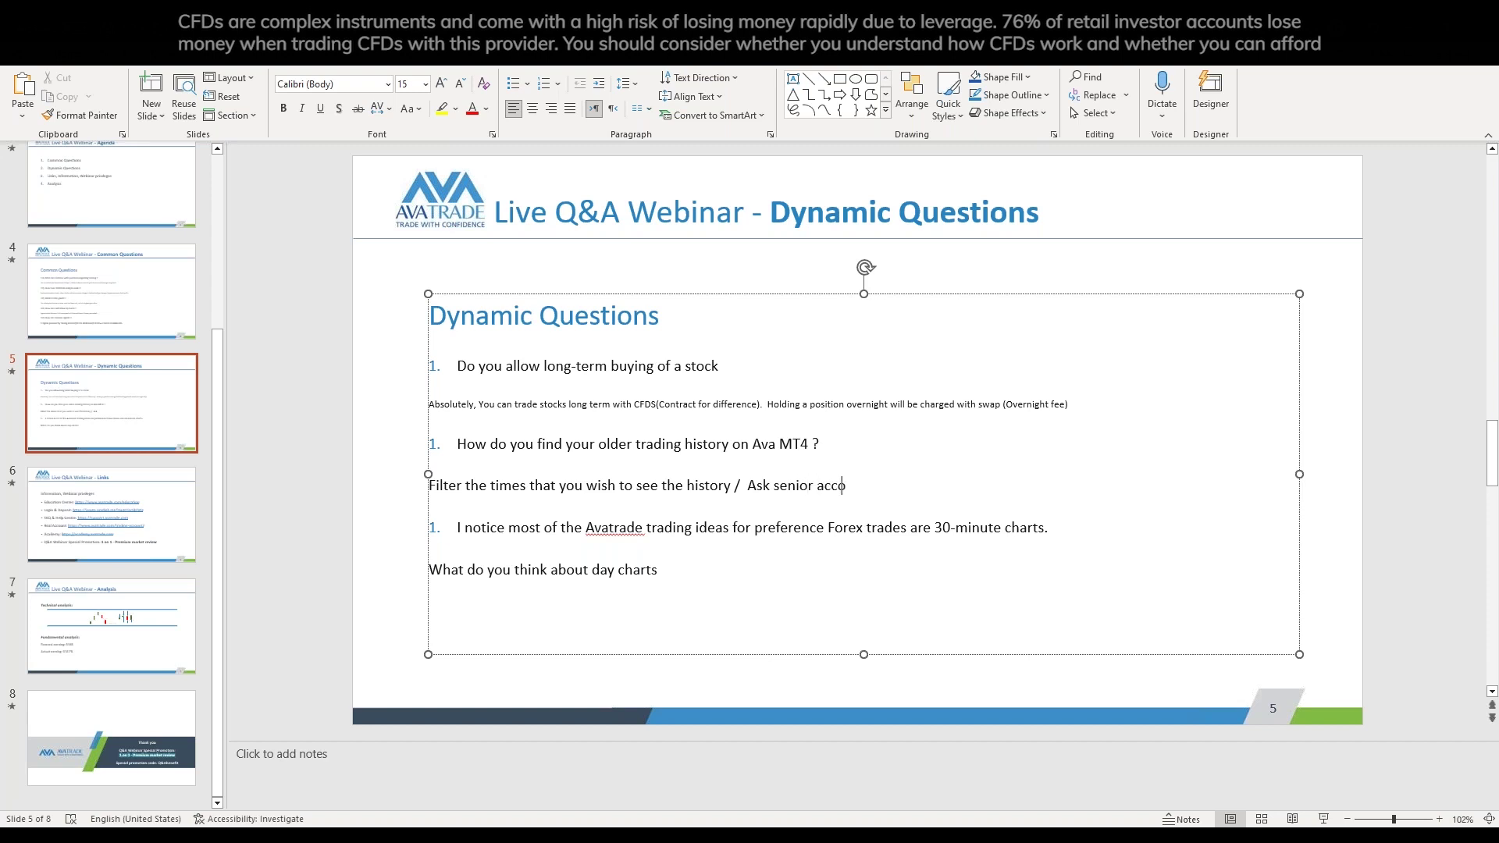
key("BackSpace")
type("for the report")
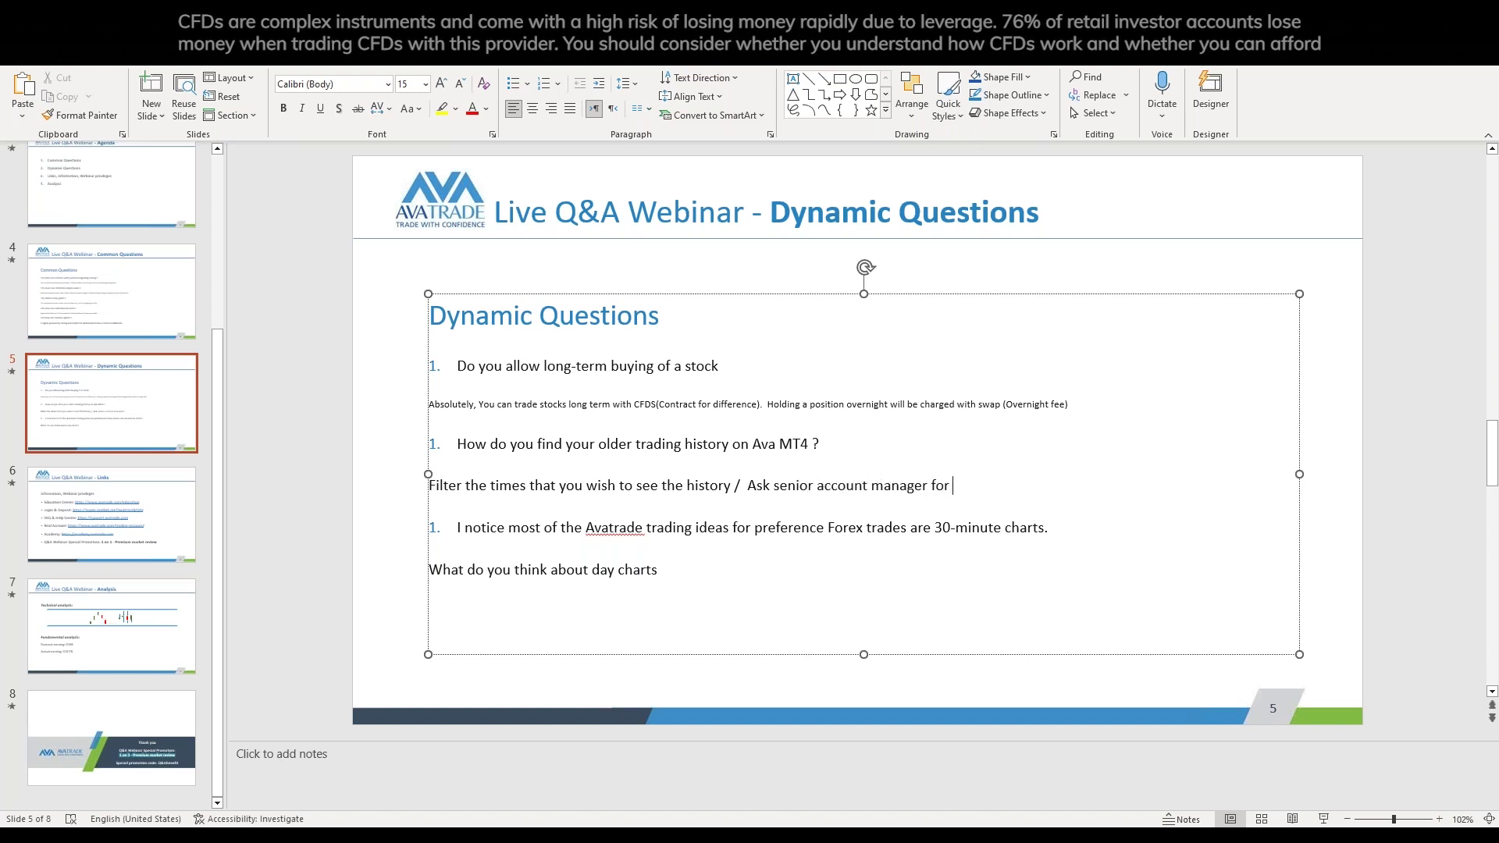